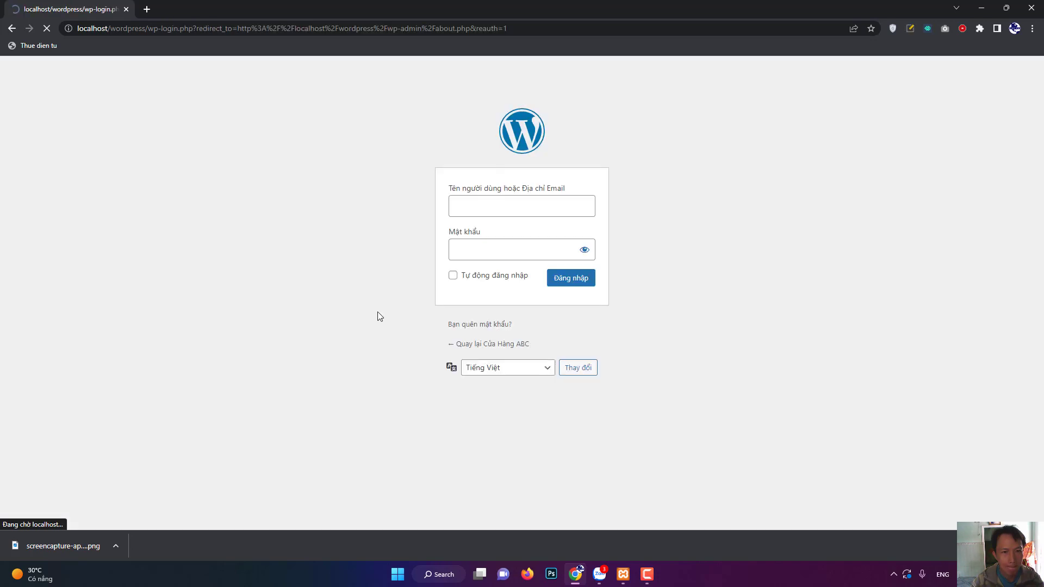
# Log in to WordPress, view the Cửa Hàng ABC homepage, and launch Photoshop.
pyautogui.click(570, 283)
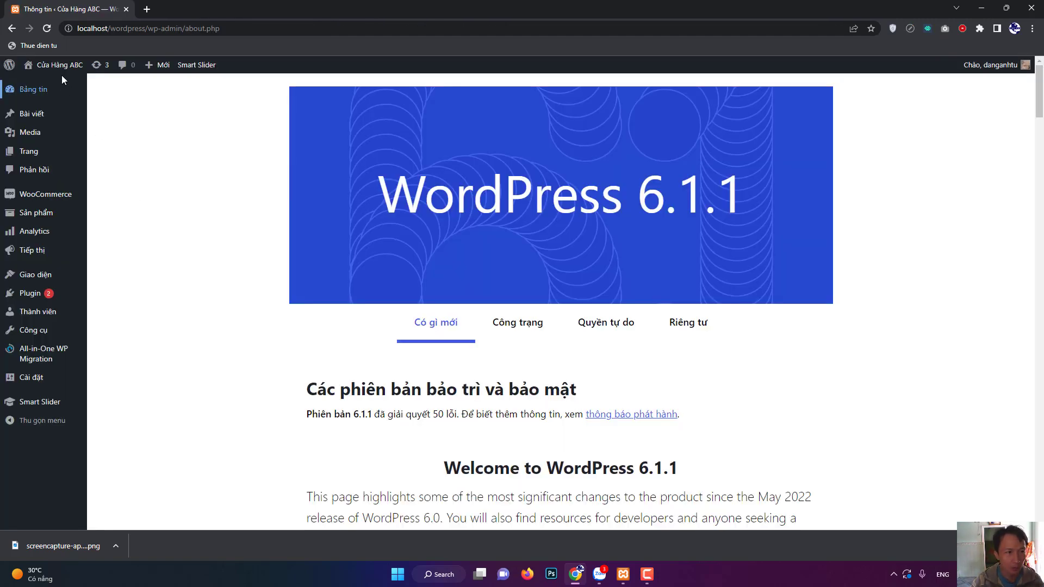
pyautogui.moveTo(64, 75)
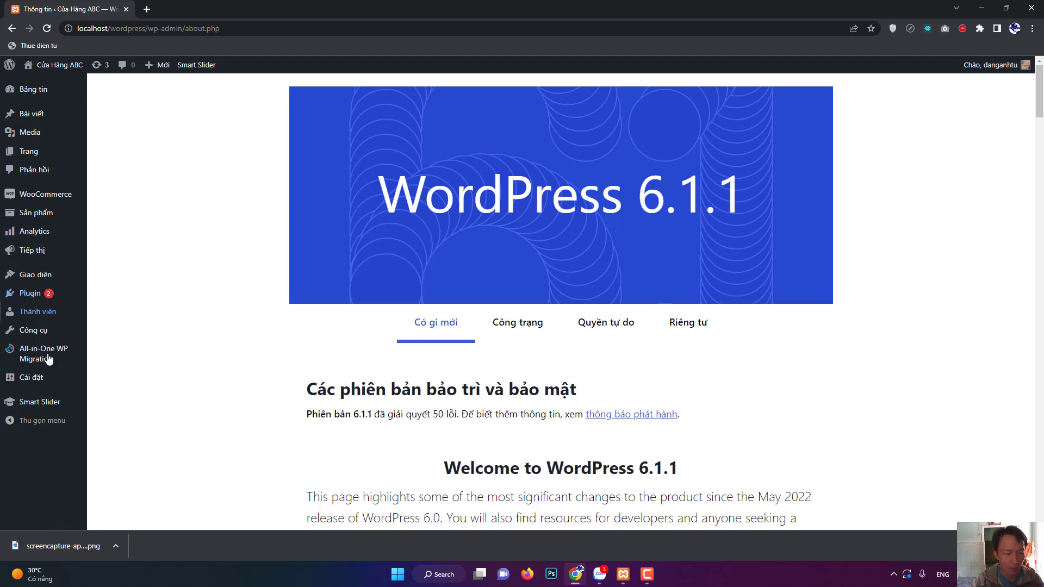
pyautogui.click(53, 70)
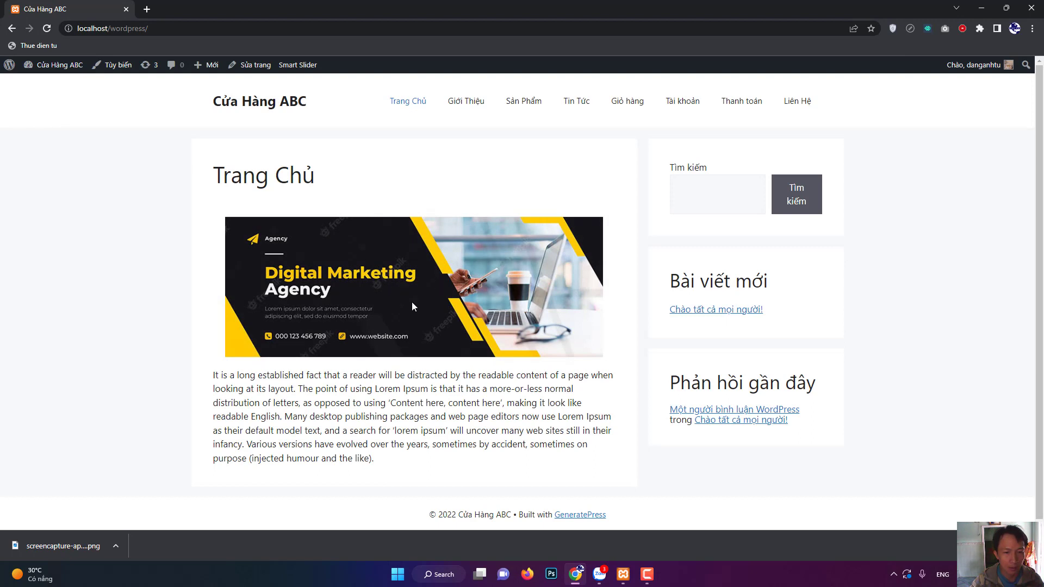
pyautogui.click(551, 576)
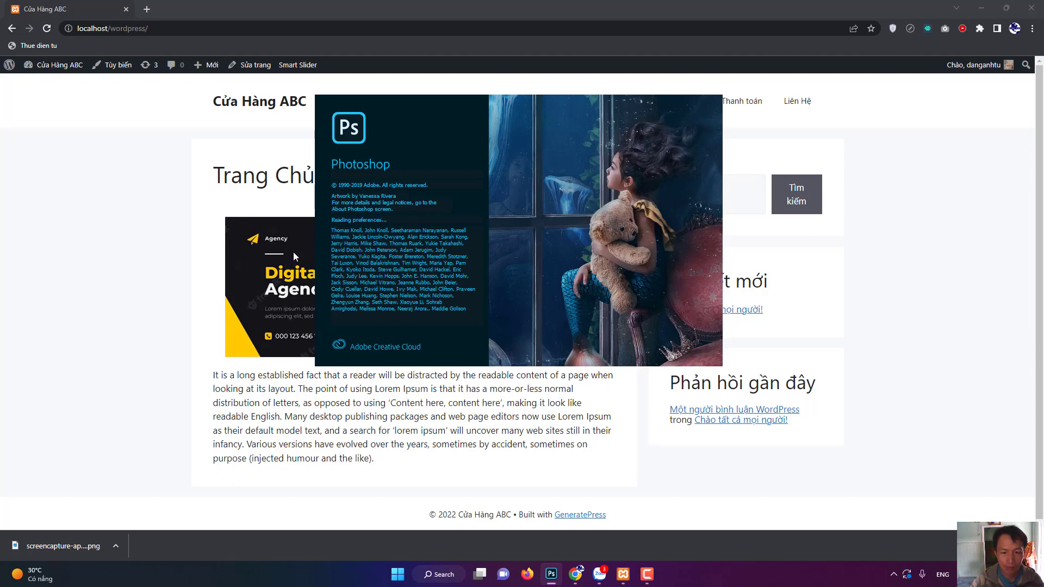
# Try opening the digital-marketing webp banner, then dismiss the unsupported-file error.
pyautogui.click(647, 575)
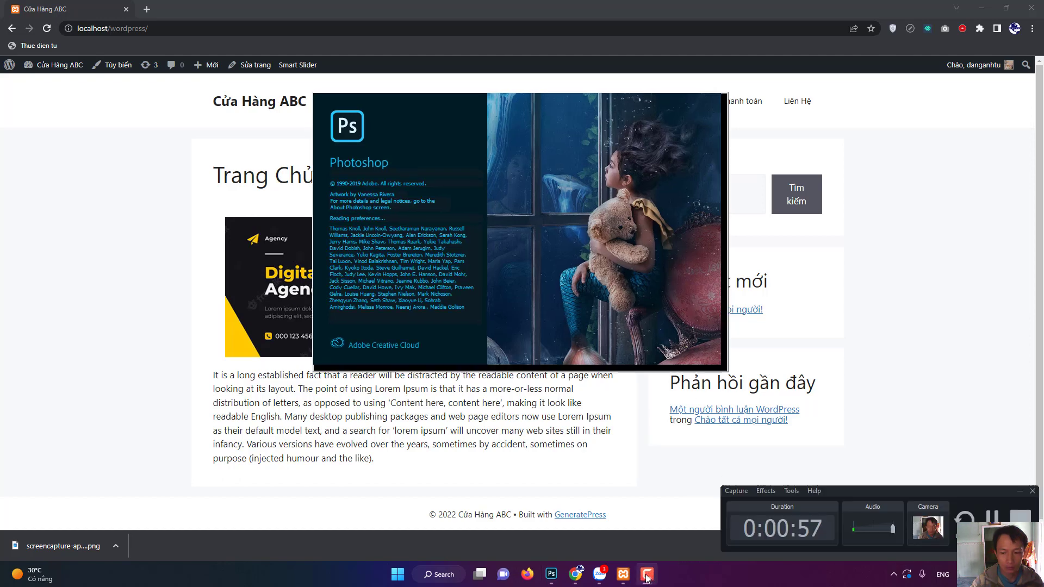
pyautogui.click(647, 577)
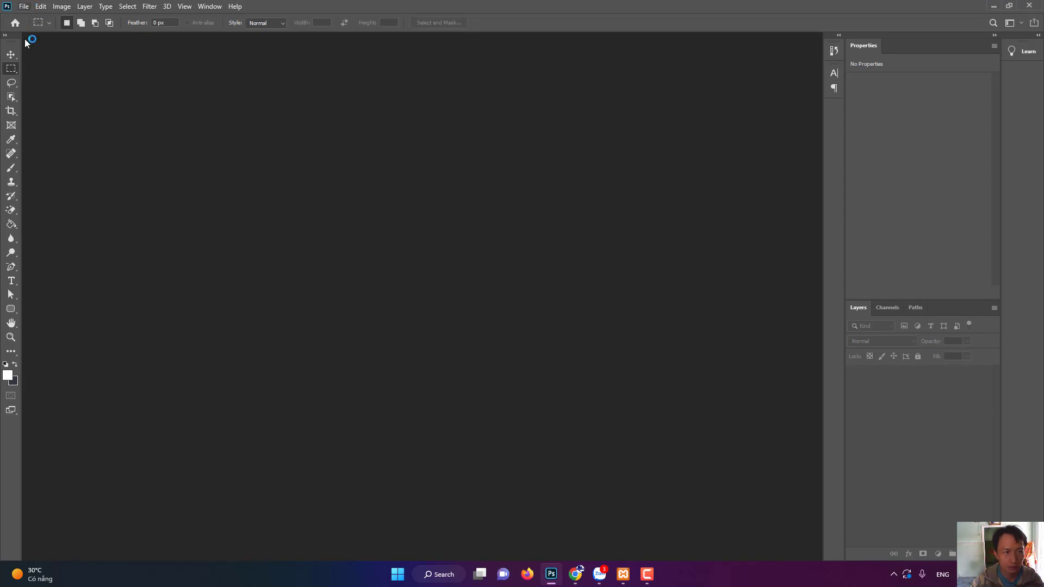
pyautogui.click(25, 8)
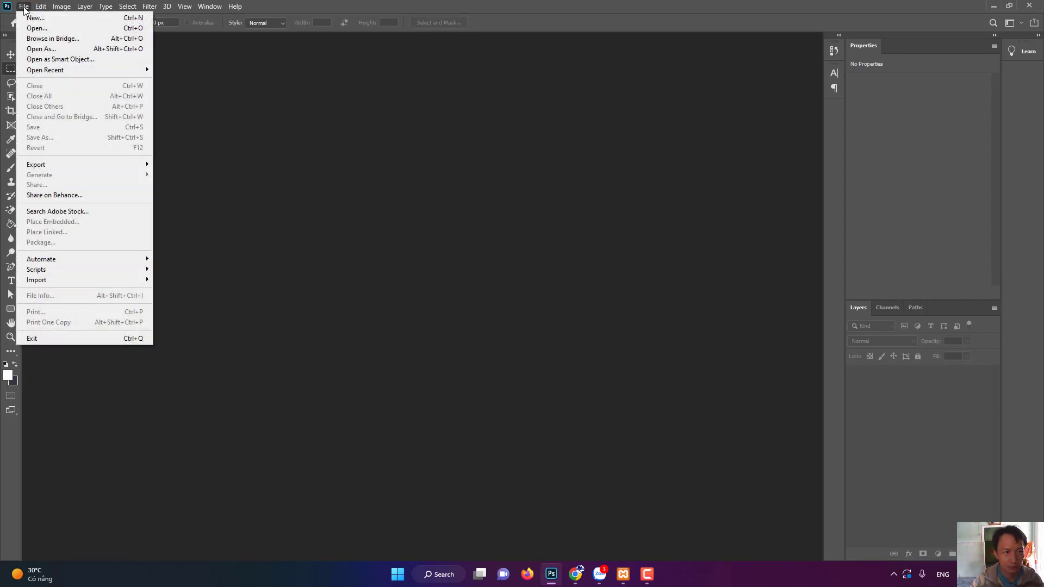
pyautogui.click(30, 30)
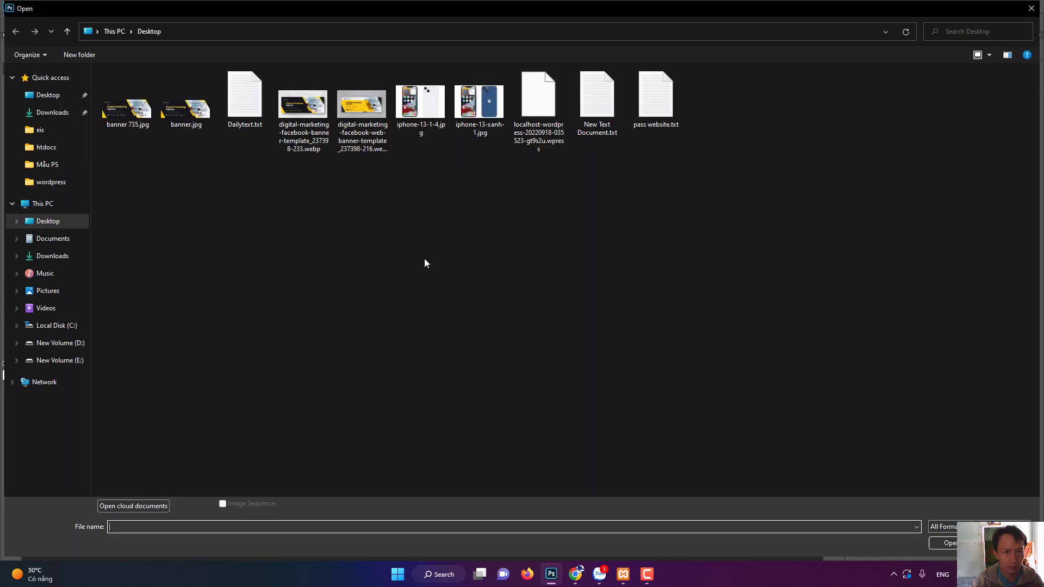
pyautogui.doubleClick(365, 109)
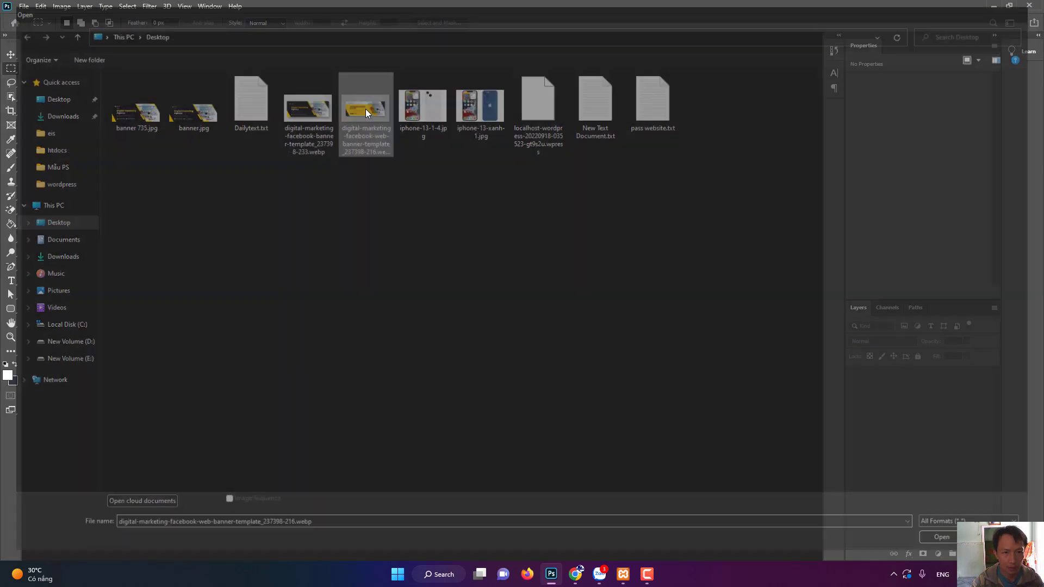
pyautogui.click(512, 215)
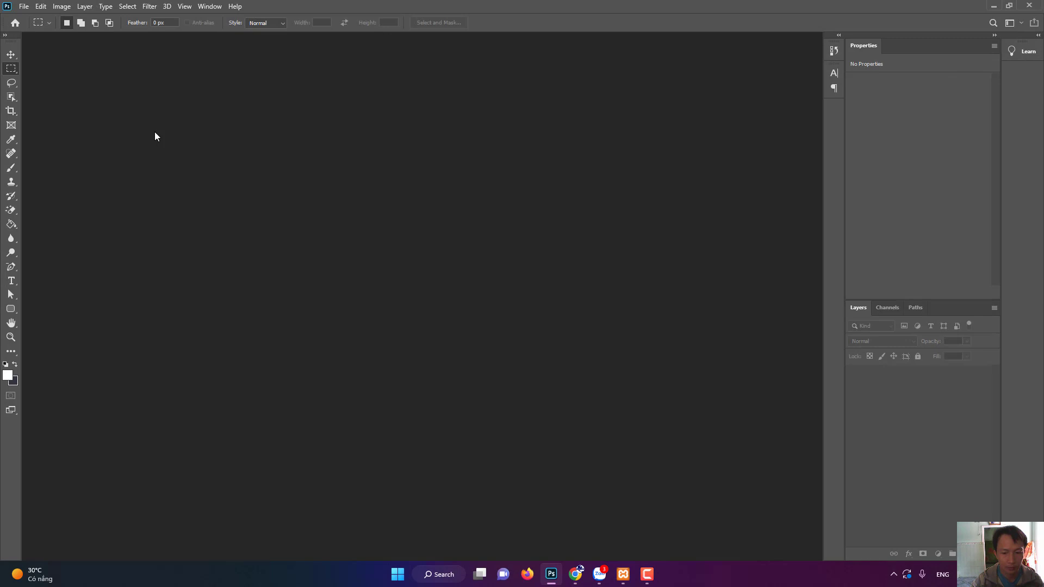
# Open digital-marketing-facebook-web-banner-template_237398-216.png from the Downloads folder.
pyautogui.click(24, 6)
pyautogui.click(33, 28)
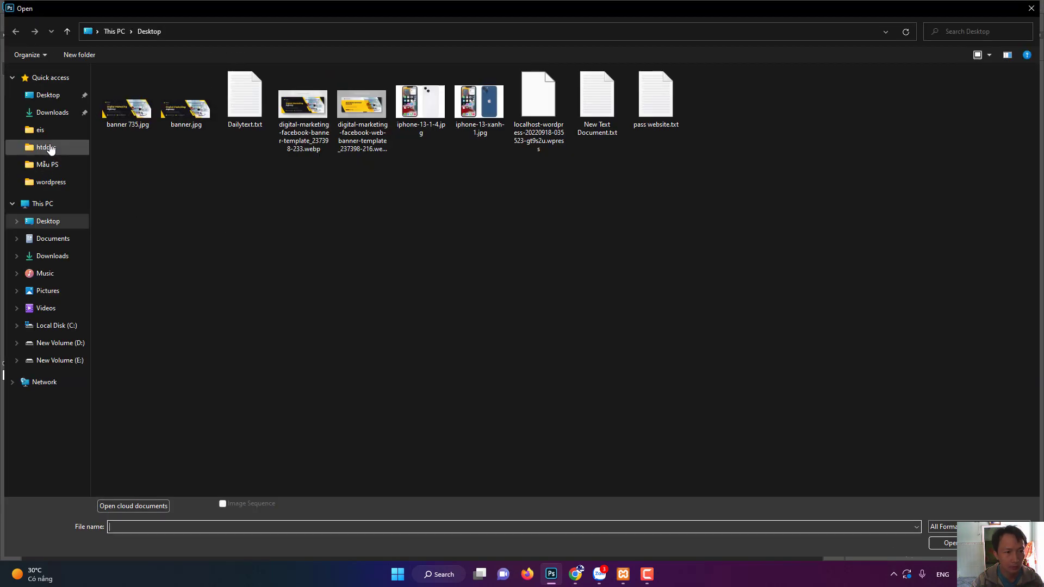
pyautogui.click(52, 112)
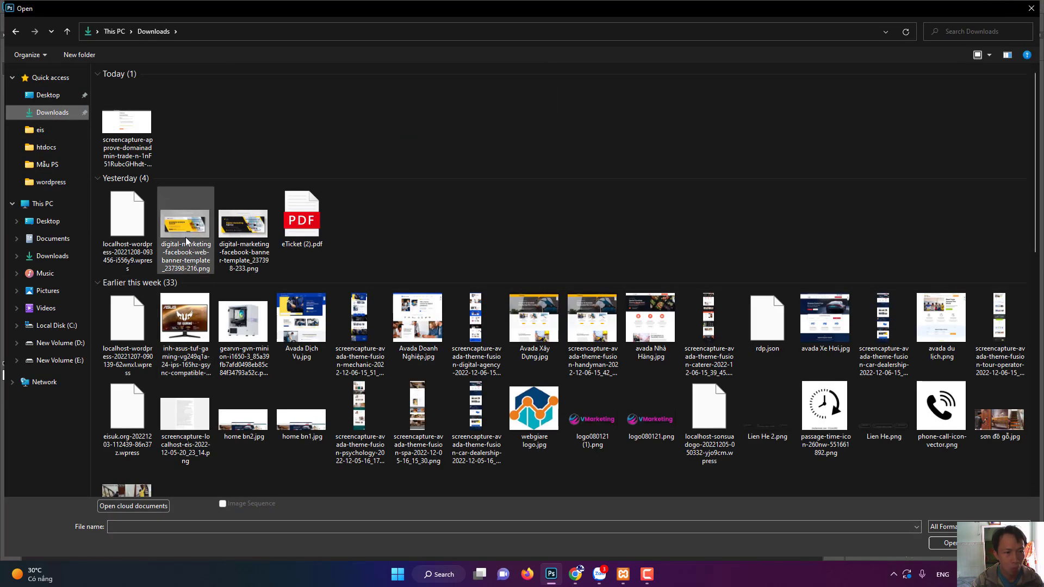
pyautogui.doubleClick(183, 228)
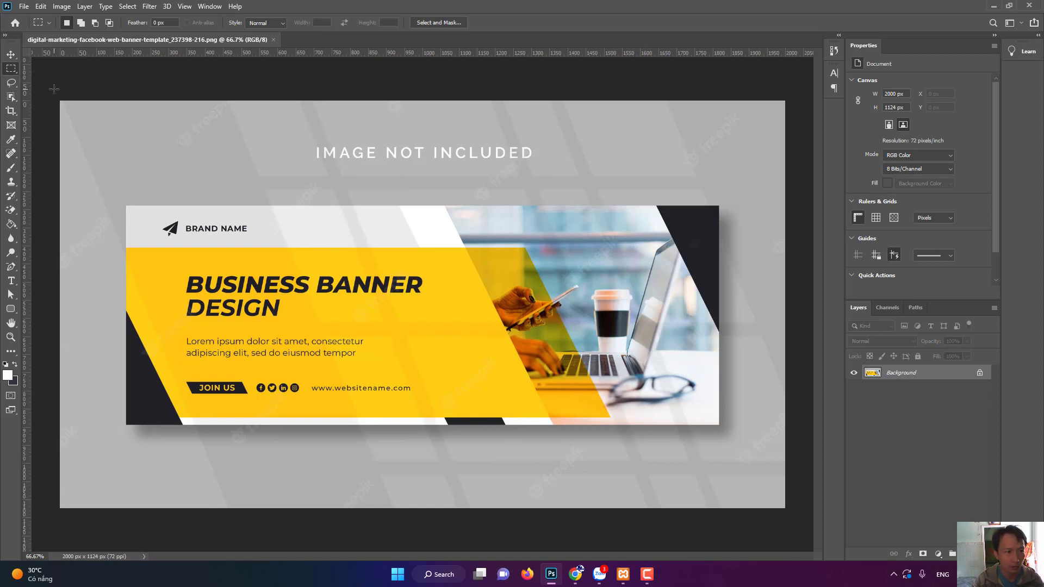
# Unlock the Background layer and erase the grey left, top, right and bottom strips.
pyautogui.moveTo(60, 101); pyautogui.dragTo(126, 530)
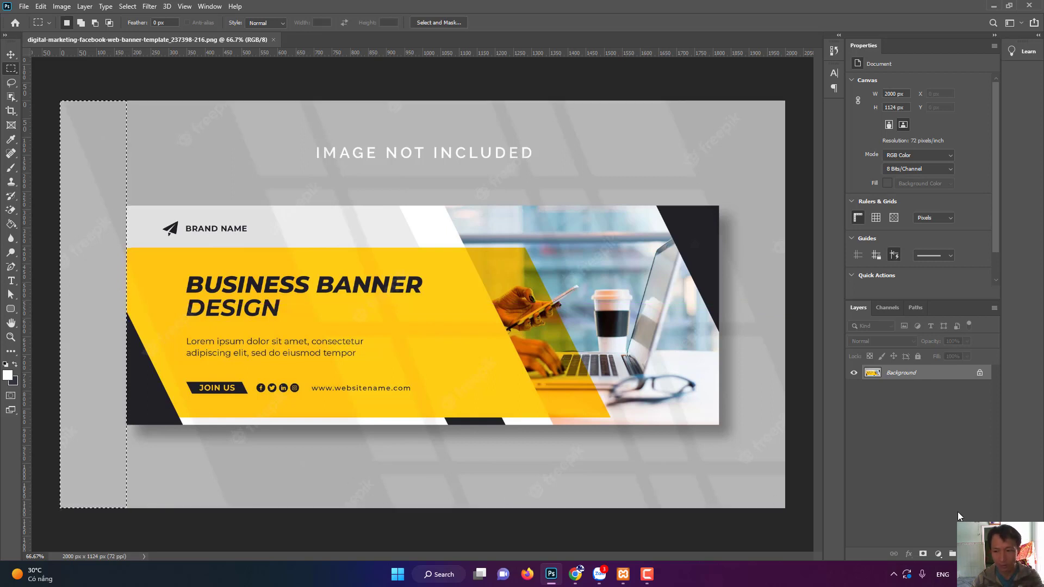
pyautogui.click(980, 374)
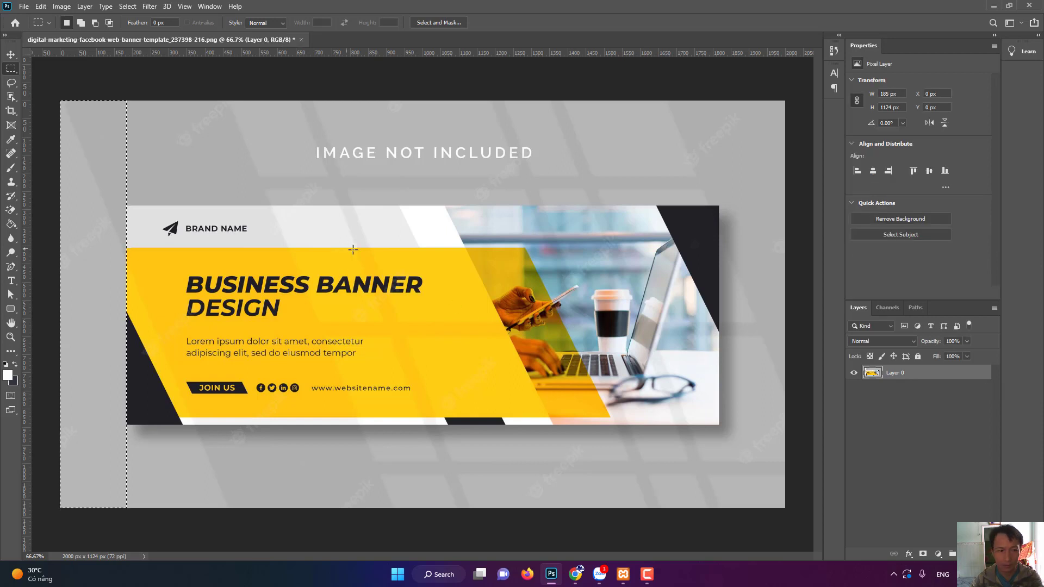
pyautogui.press('Delete')
pyautogui.moveTo(53, 88)
pyautogui.mouseDown()
pyautogui.moveTo(747, 142)
pyautogui.moveTo(801, 205)
pyautogui.mouseUp()
pyautogui.press('Delete')
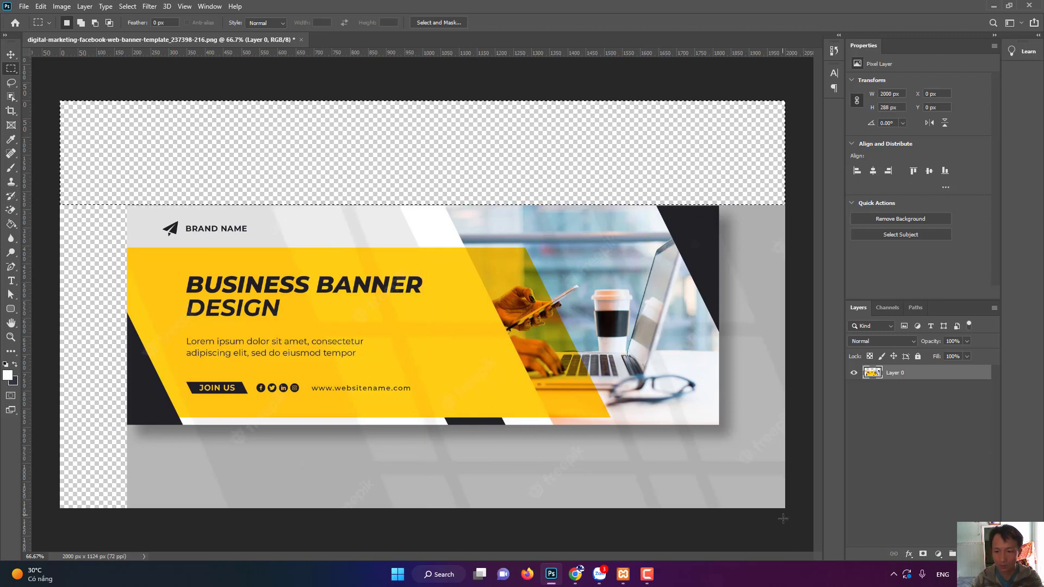
pyautogui.moveTo(798, 521); pyautogui.dragTo(719, 122)
pyautogui.press('Delete')
pyautogui.moveTo(787, 524); pyautogui.dragTo(20, 424)
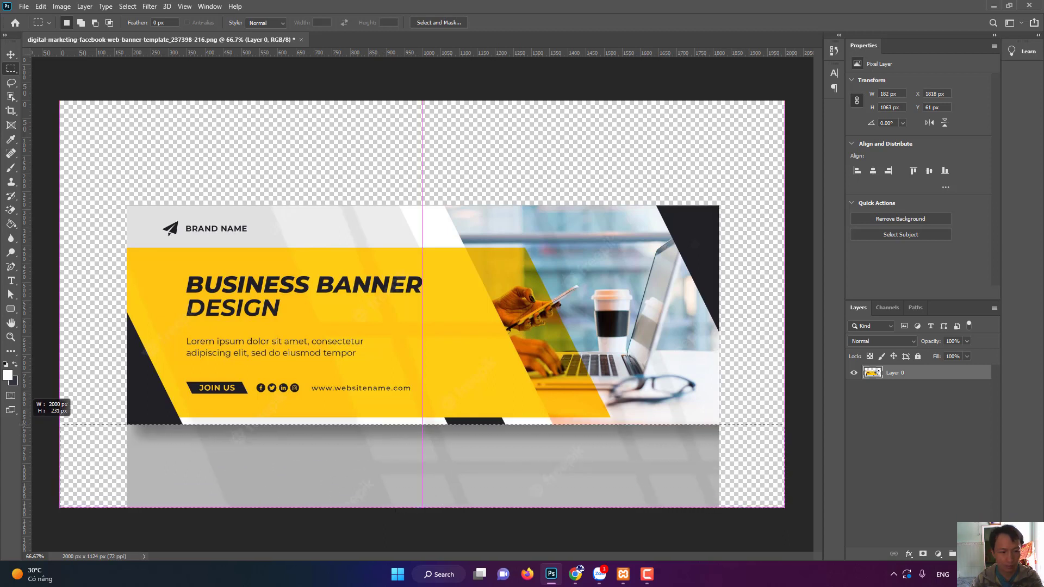
pyautogui.press('Delete')
# Deselect and trim the transparent surround, leaving a 1633 × 605 px canvas.
pyautogui.hotkey('ctrl', 'd')
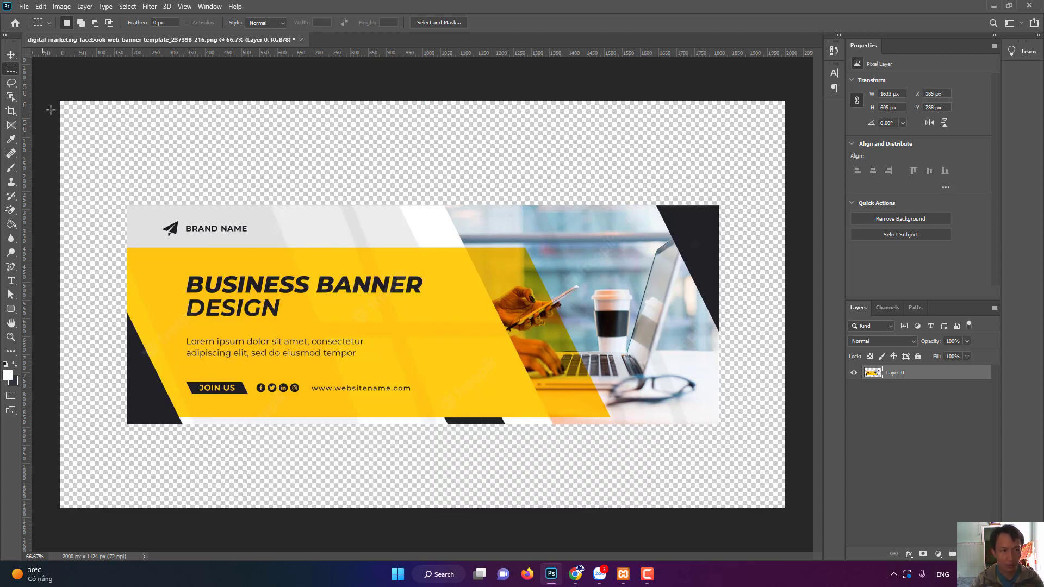
pyautogui.click(61, 7)
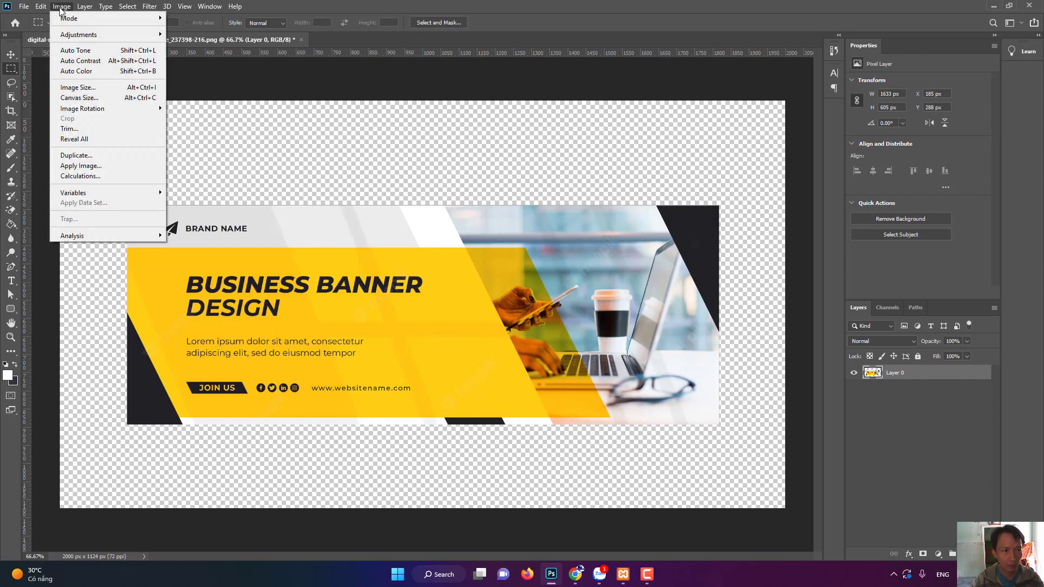
pyautogui.click(69, 128)
pyautogui.click(573, 159)
pyautogui.press('m')
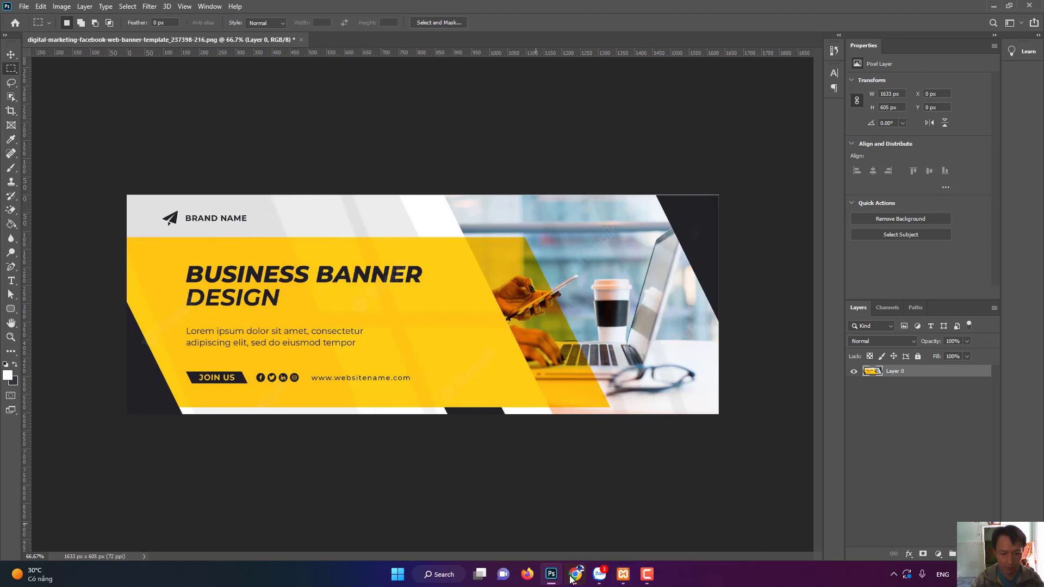
pyautogui.click(993, 6)
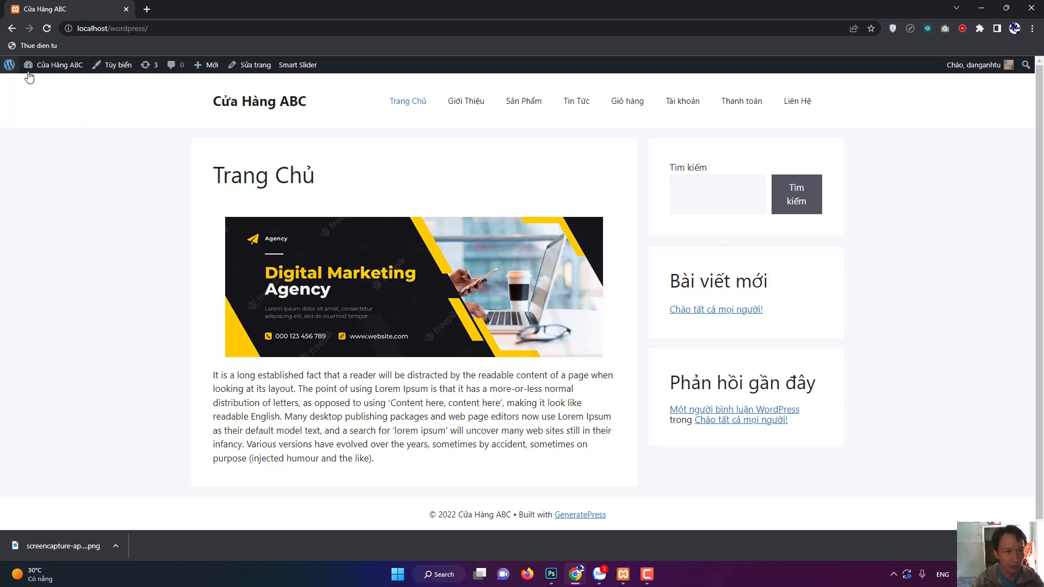
pyautogui.click(296, 68)
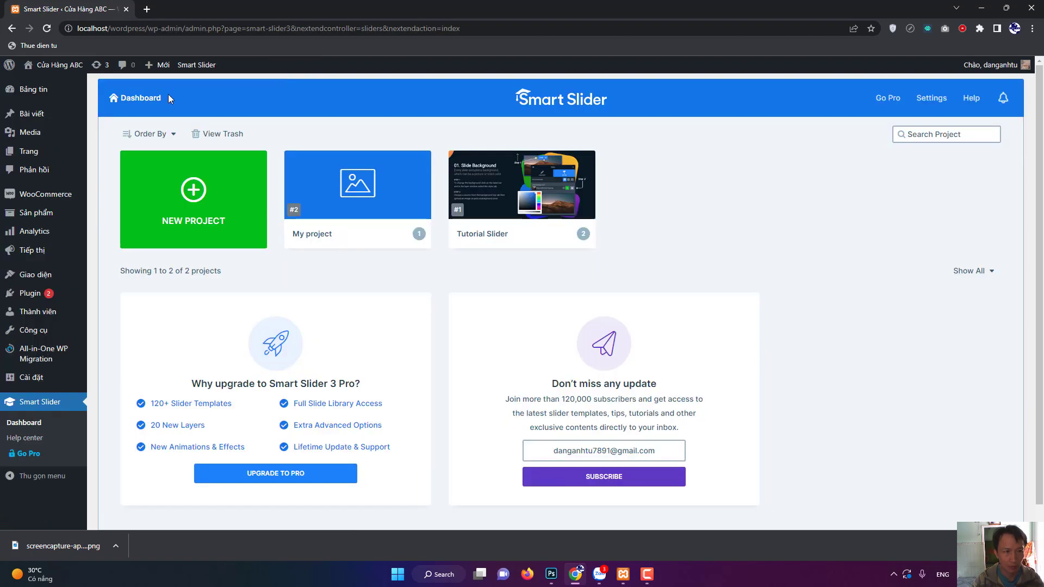
pyautogui.click(32, 139)
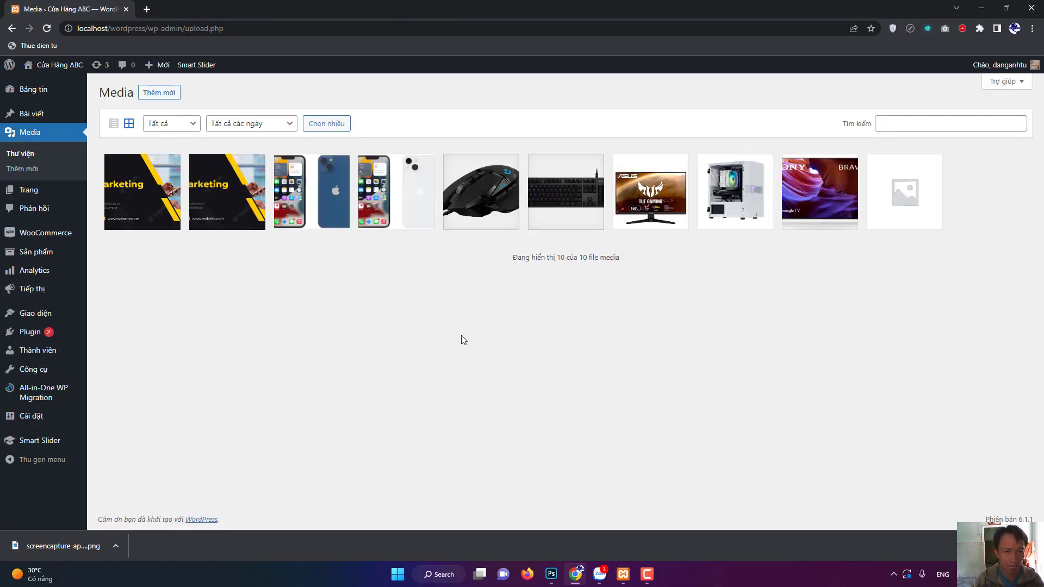
pyautogui.click(154, 203)
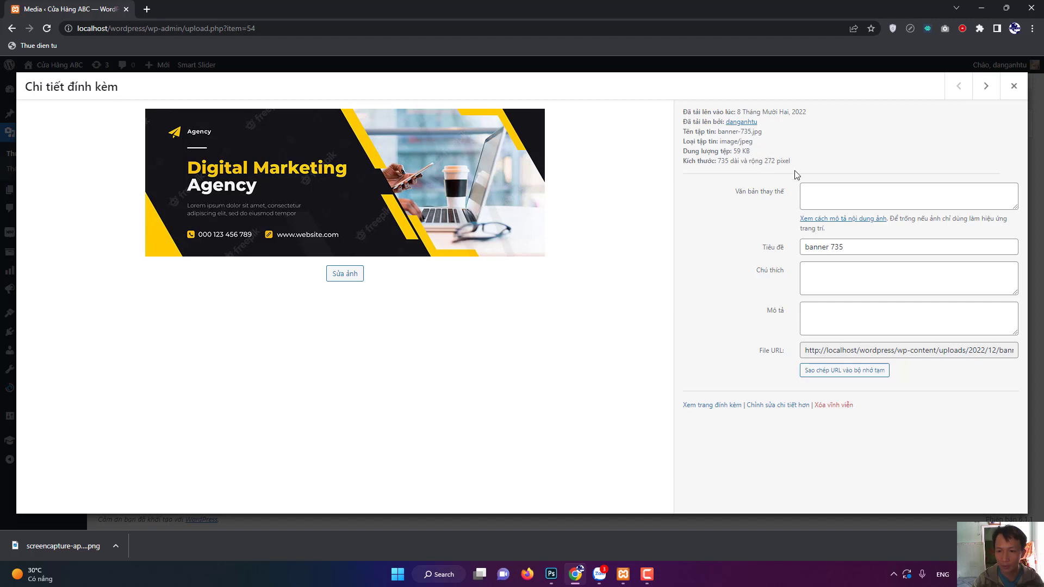
pyautogui.click(568, 578)
pyautogui.click(551, 575)
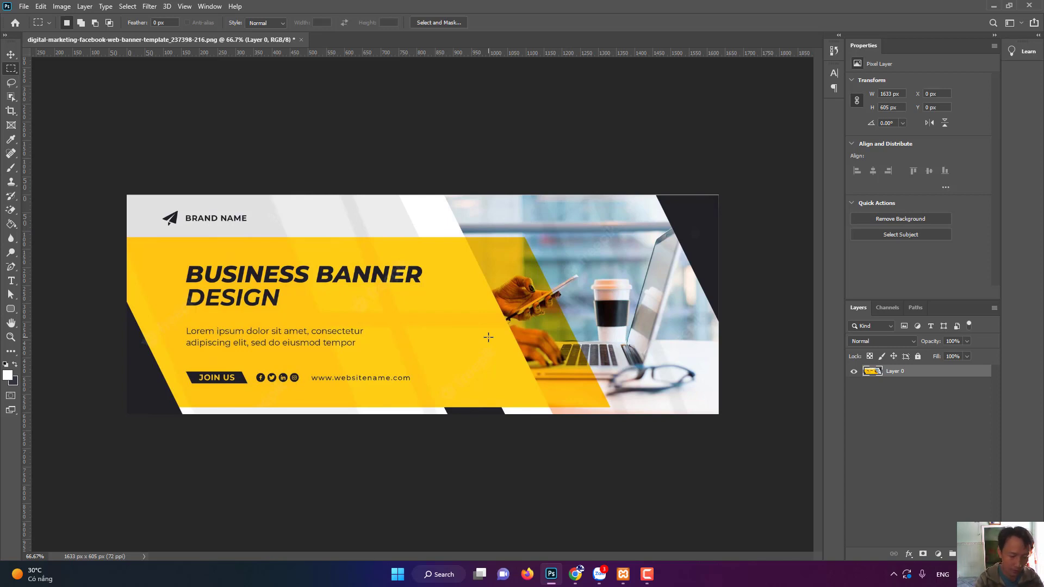
# Resize the banner image to 734 × 272 px.
pyautogui.hotkey('ctrl', 'alt', 'i')
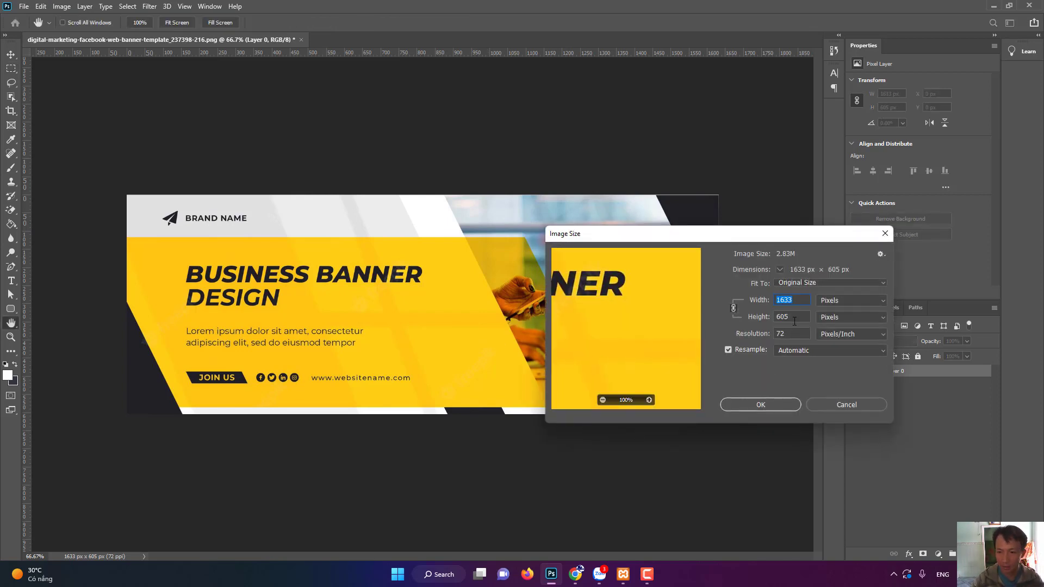
pyautogui.write('734')
pyautogui.click(794, 321)
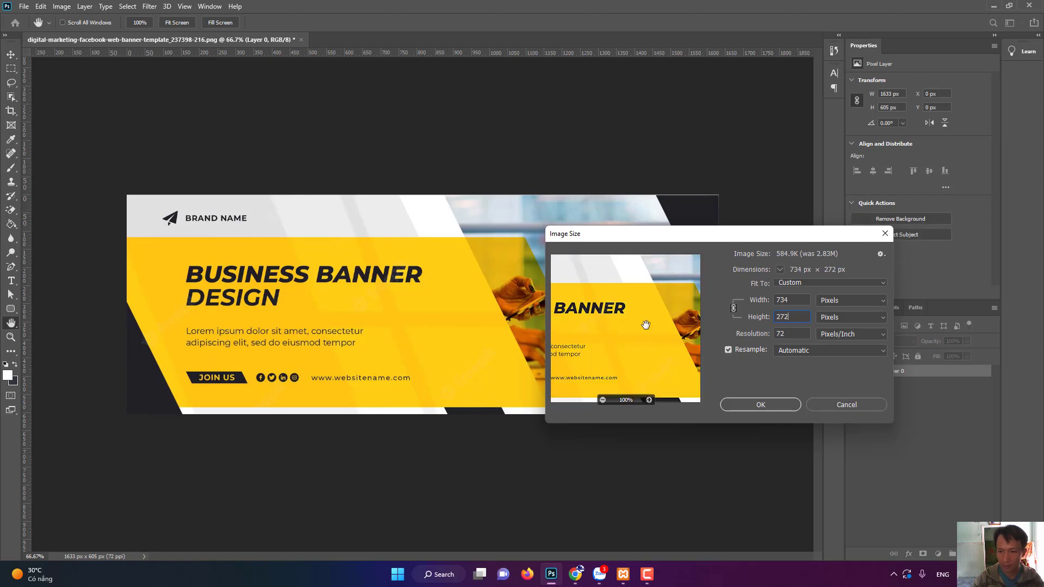
pyautogui.press('Return')
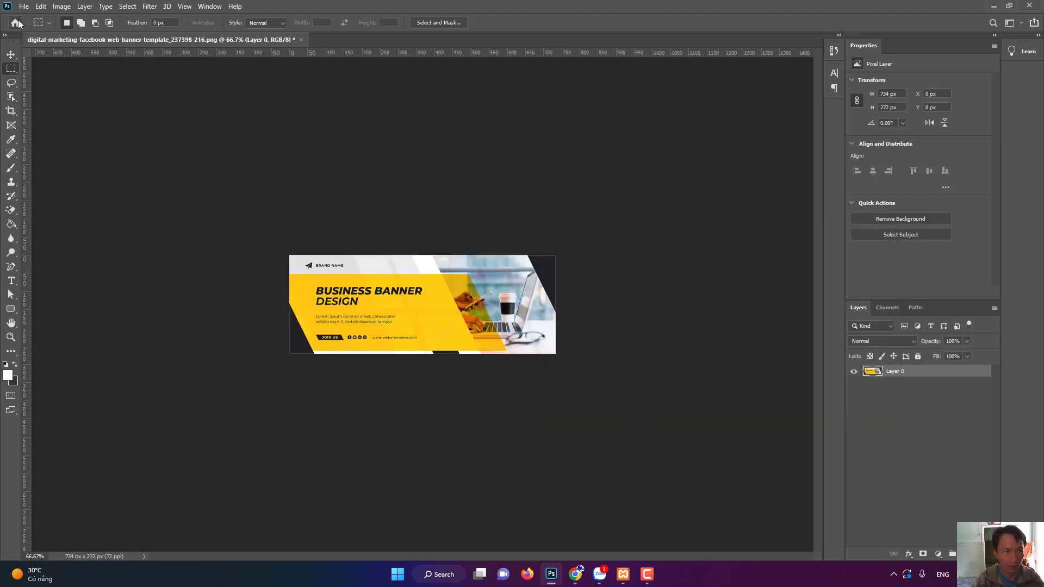
# Save the banner to the Desktop as JPEG 'banner 2' at quality 8.
pyautogui.click(24, 6)
pyautogui.click(41, 139)
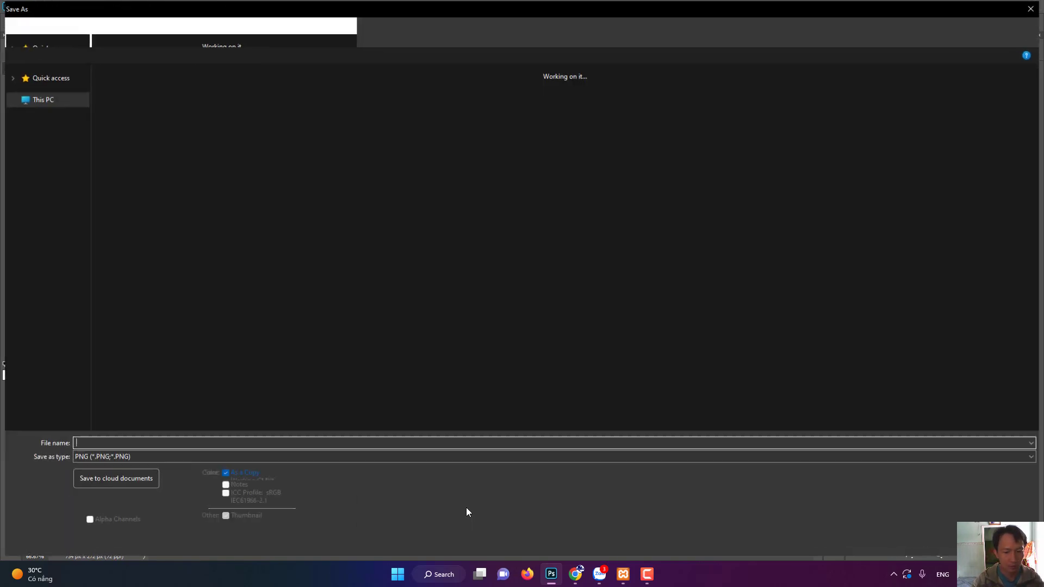
pyautogui.click(165, 455)
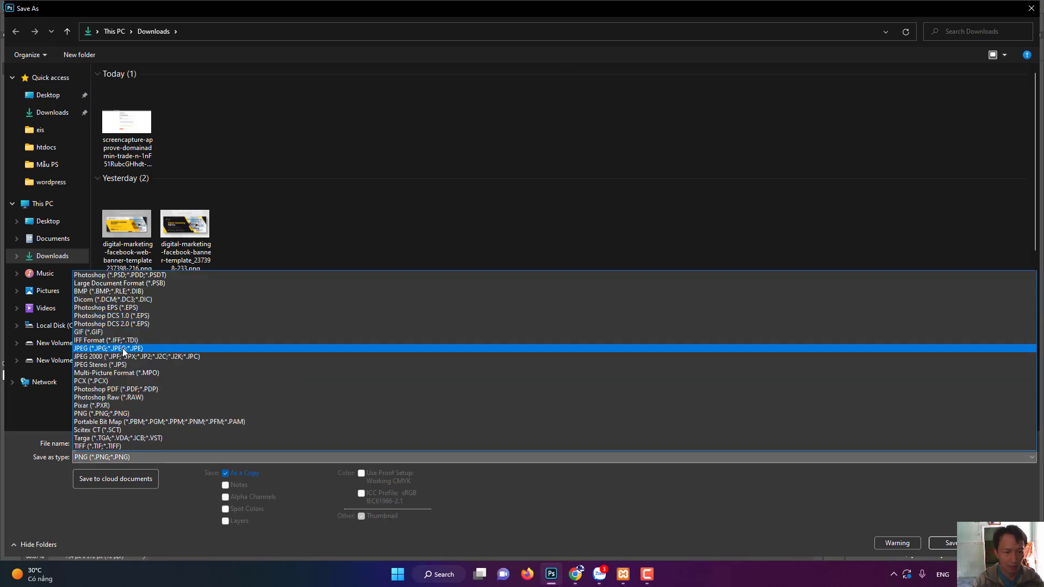
pyautogui.click(123, 349)
pyautogui.scroll(-5, 123, 326)
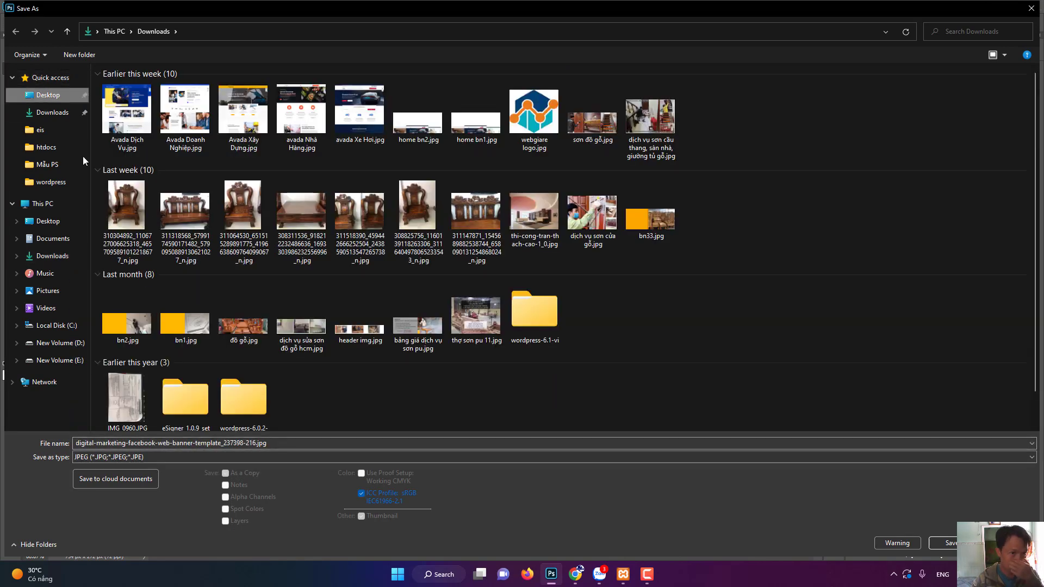
pyautogui.click(241, 446)
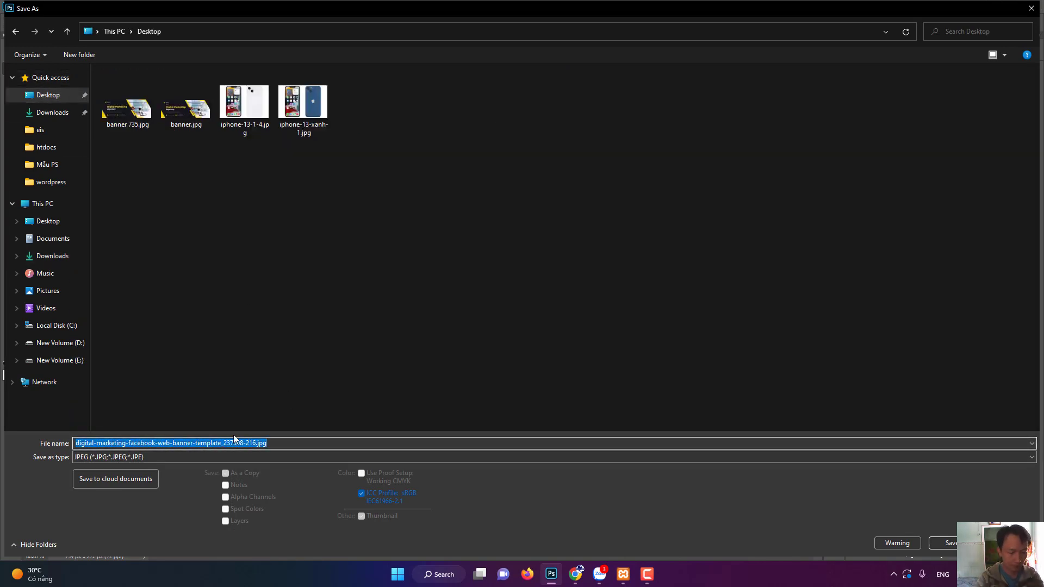
pyautogui.write('banner 2')
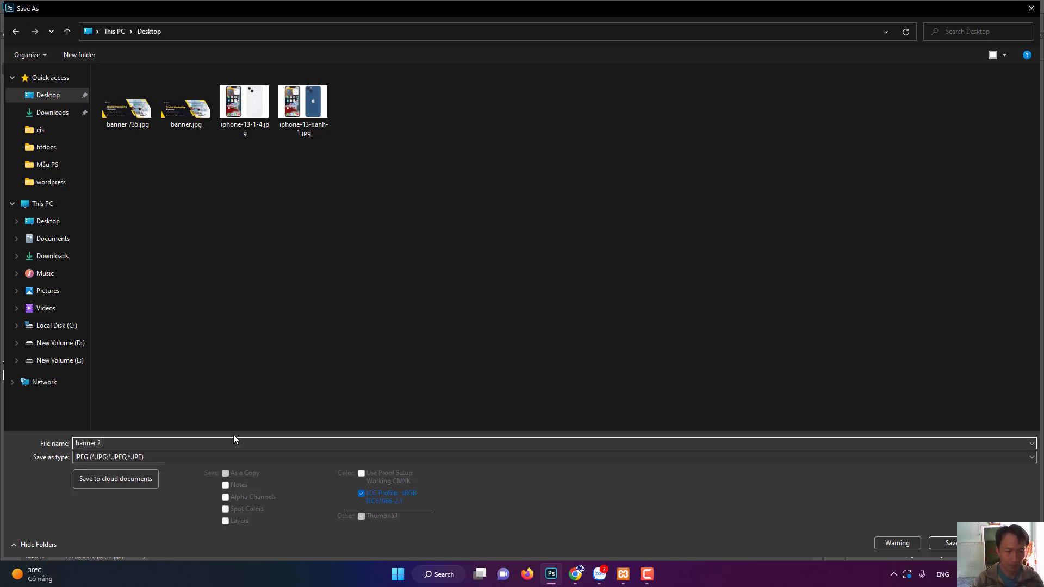
pyautogui.click(953, 540)
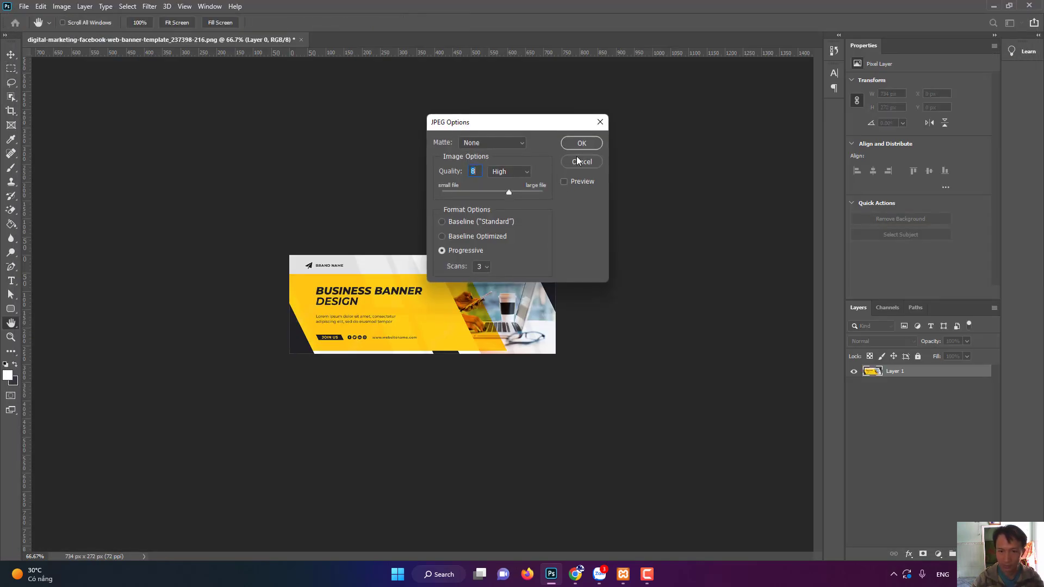
pyautogui.click(580, 143)
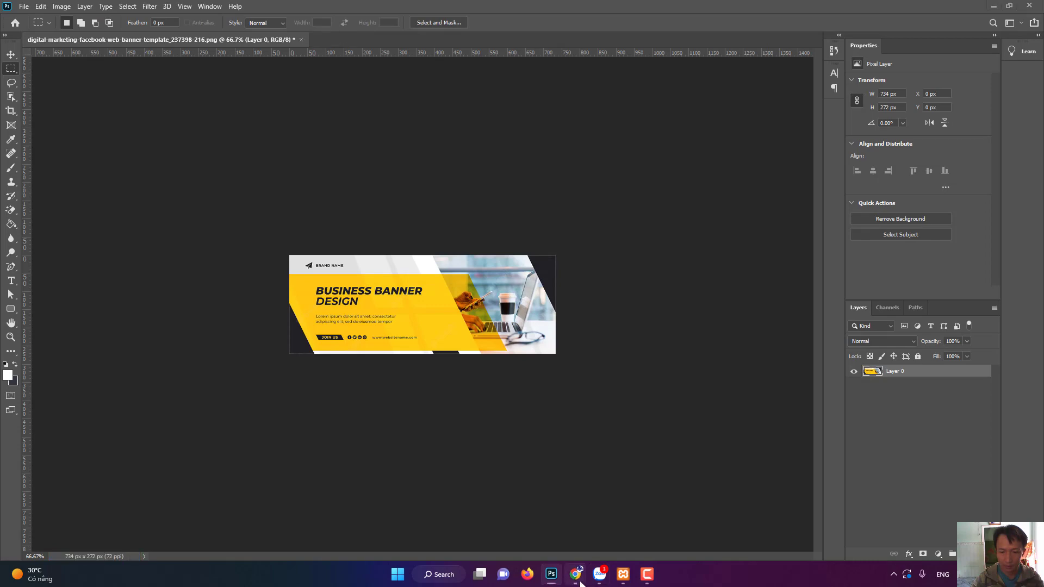
pyautogui.click(576, 574)
# Open the #2 My project slider and add a blank second slide.
pyautogui.click(1013, 86)
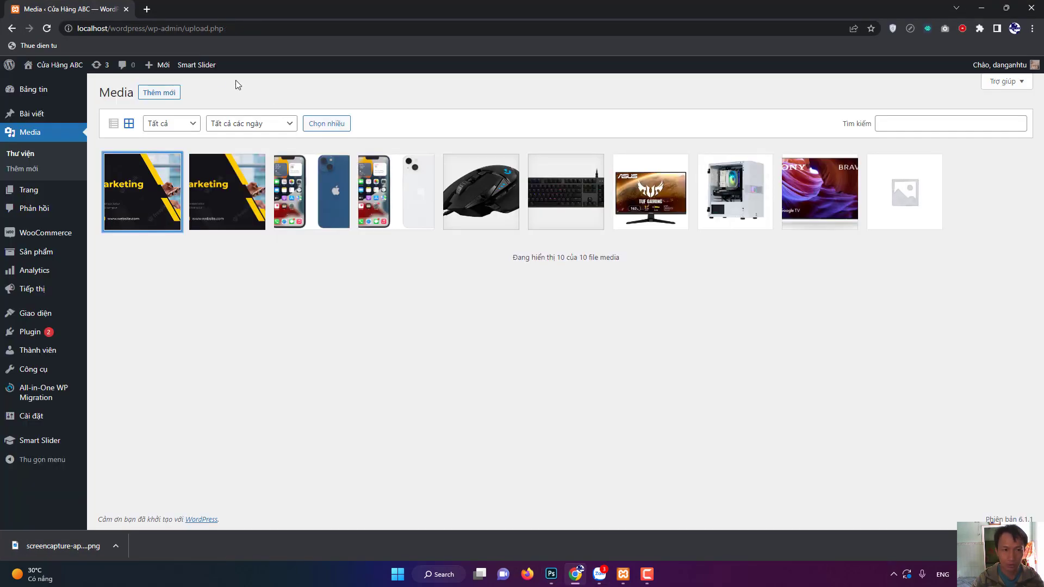
pyautogui.moveTo(196, 68)
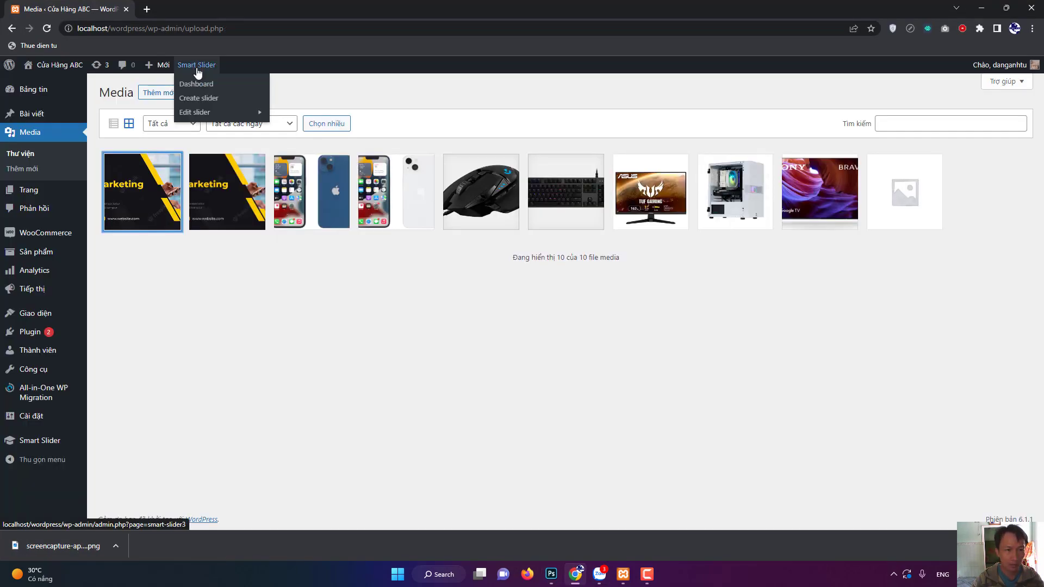
pyautogui.moveTo(194, 117)
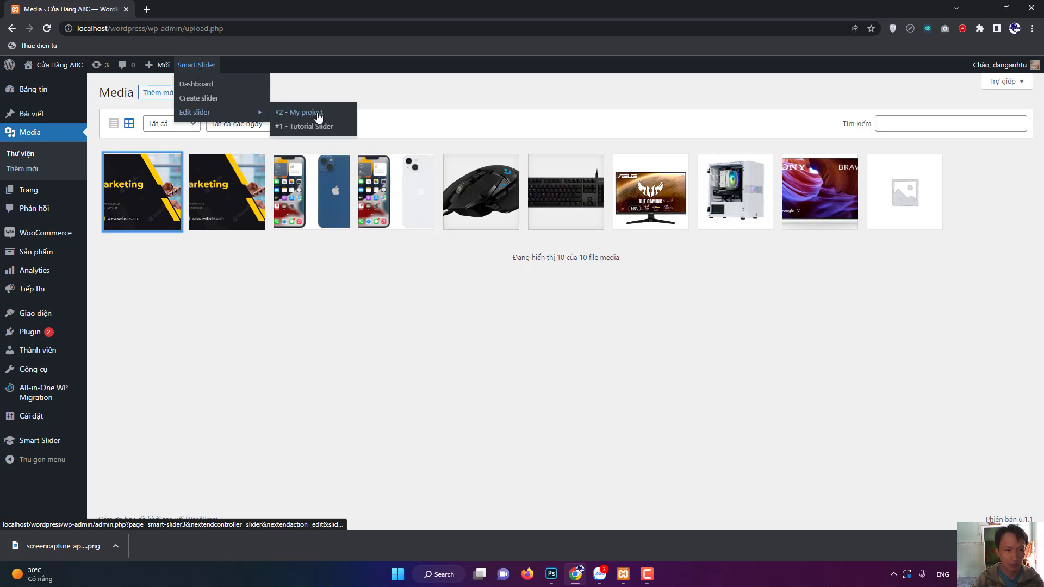
pyautogui.click(300, 115)
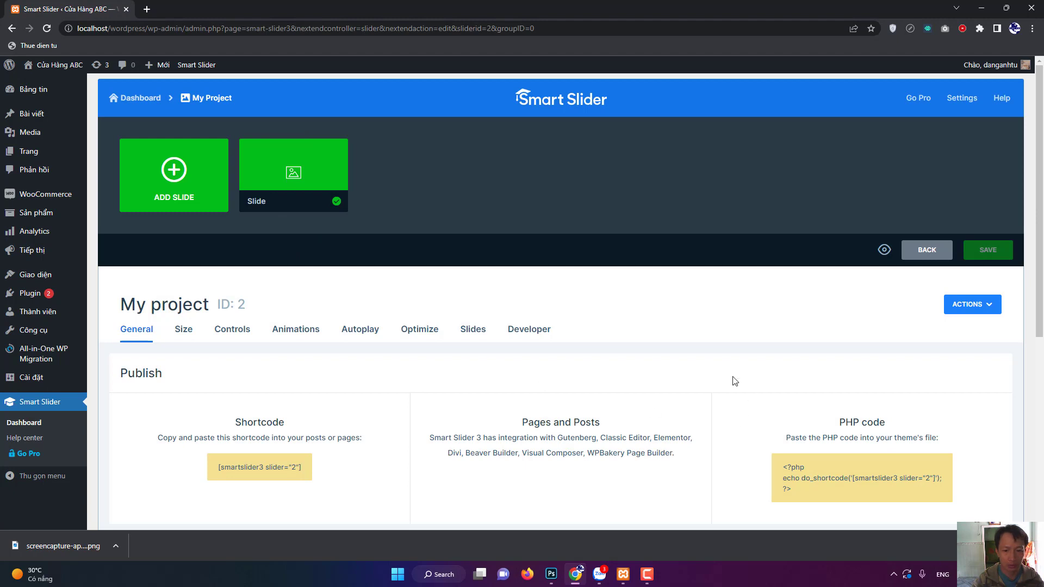
pyautogui.moveTo(308, 187)
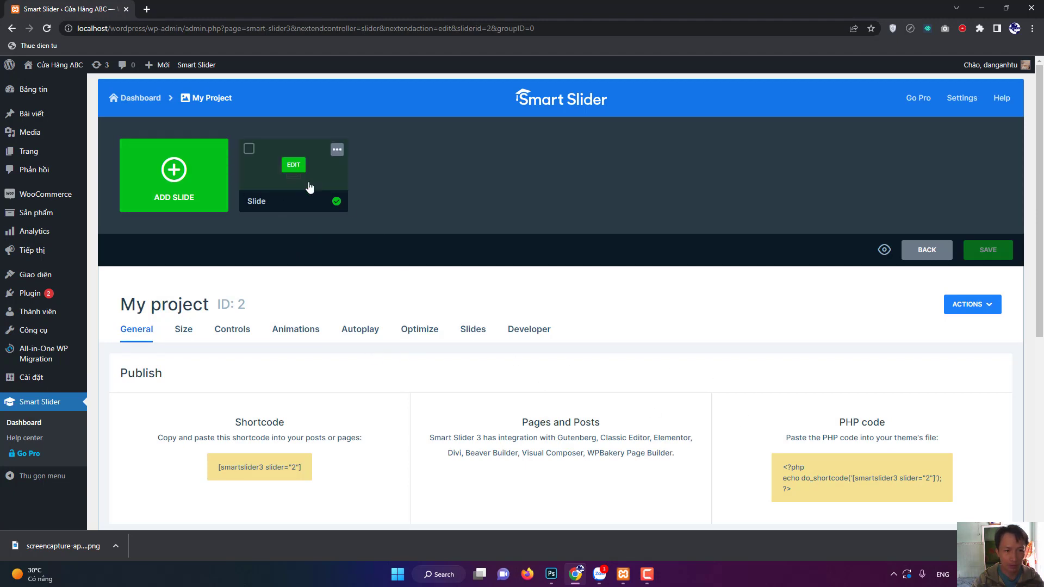
pyautogui.click(180, 188)
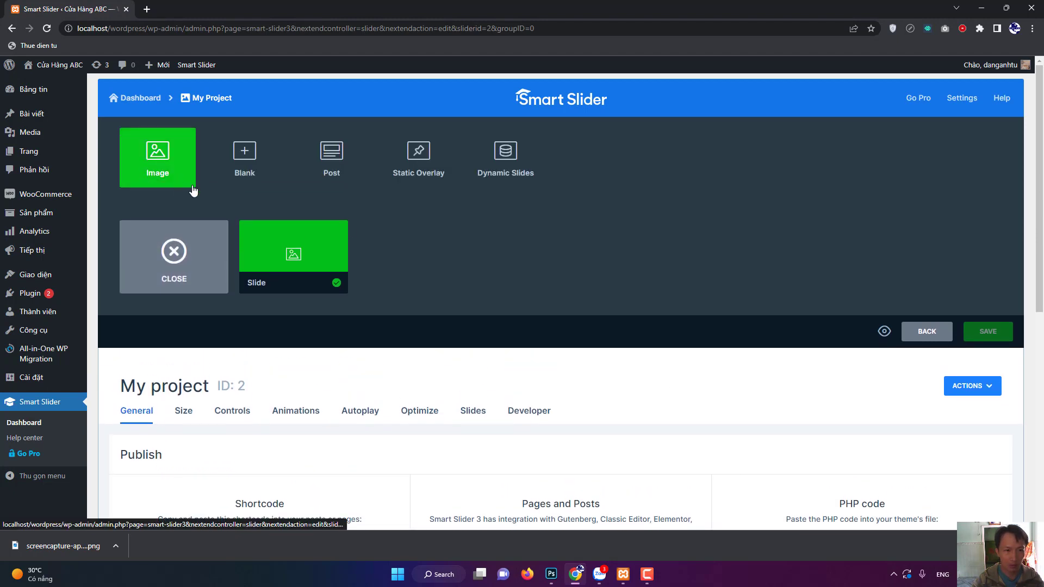
pyautogui.click(251, 160)
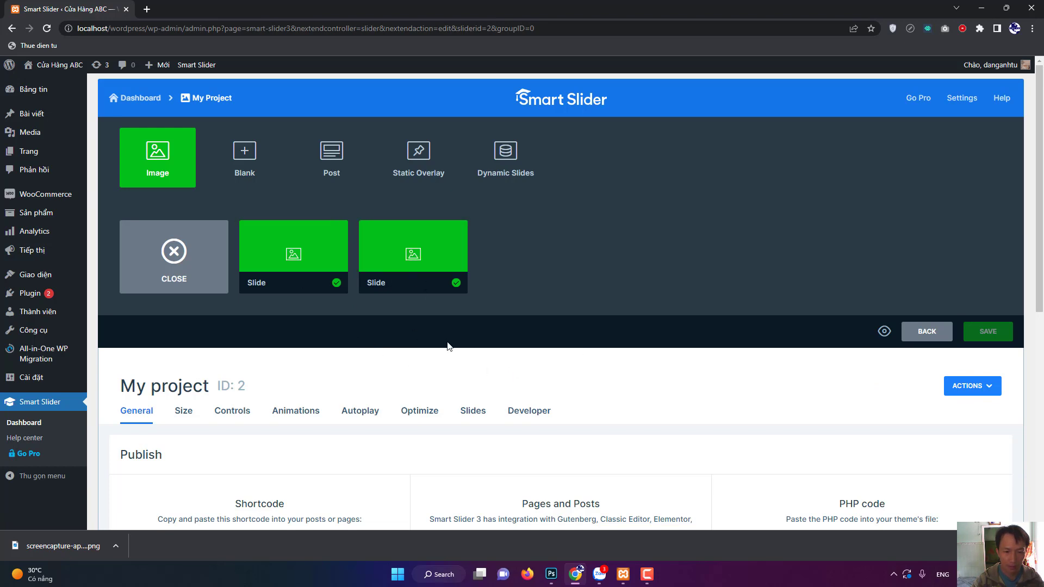
pyautogui.moveTo(275, 282)
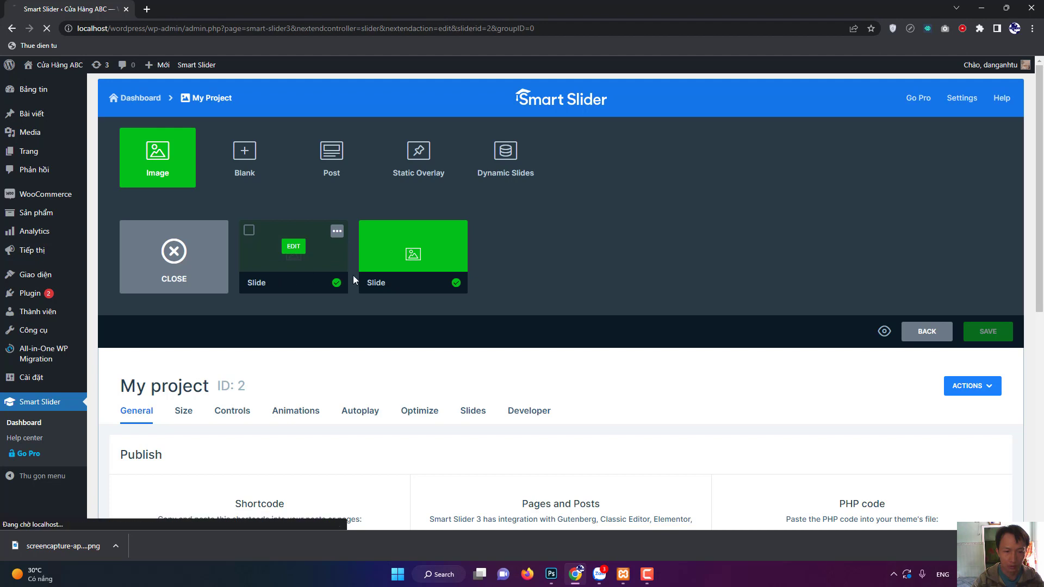
# Set the first slide's Content-tab title to 'Banner 1' and save the slide.
pyautogui.click(402, 270)
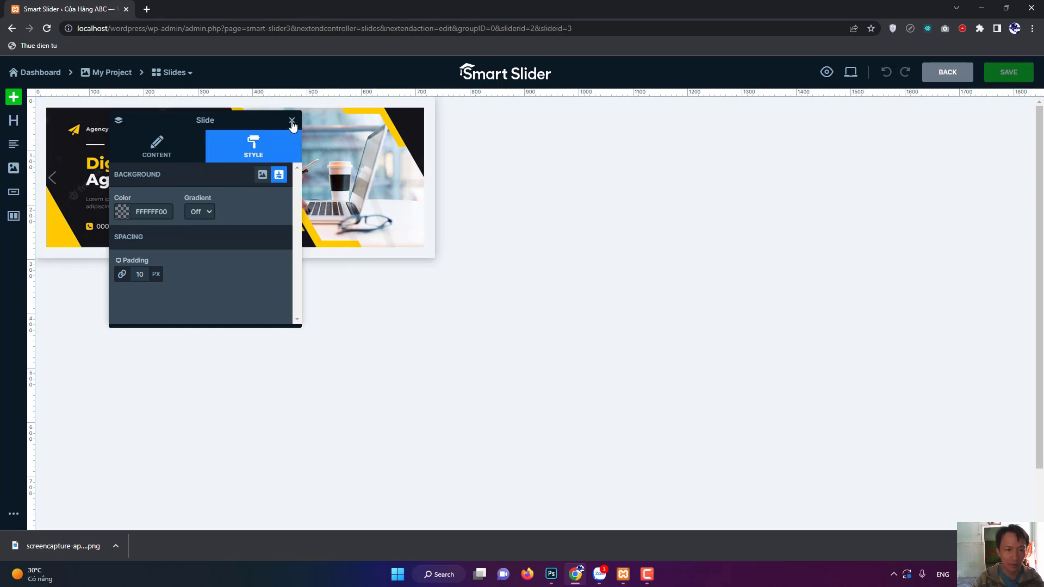
pyautogui.click(165, 155)
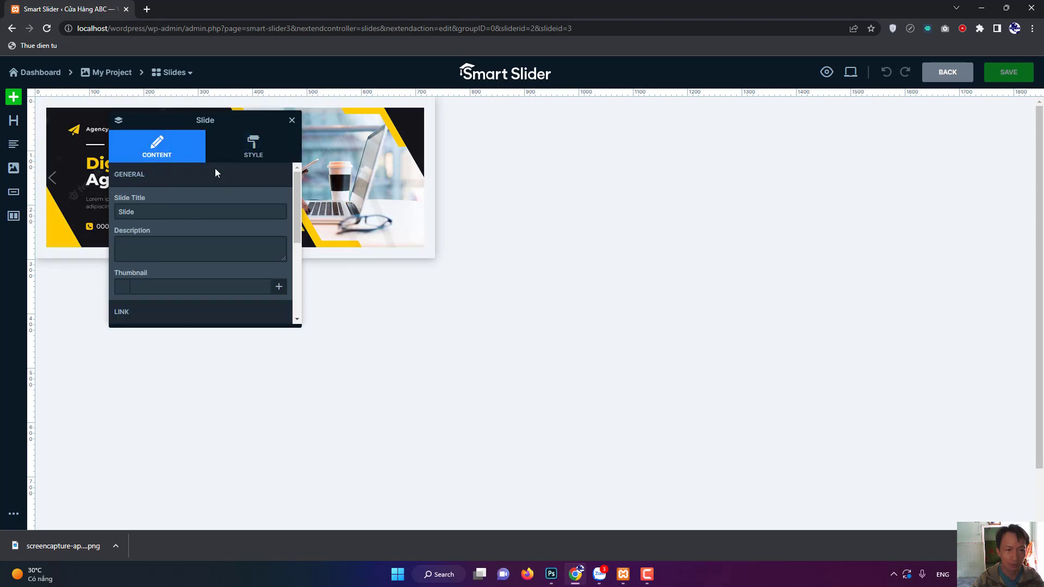
pyautogui.click(146, 213)
pyautogui.hotkey('ctrl', 'a')
pyautogui.write('Ba')
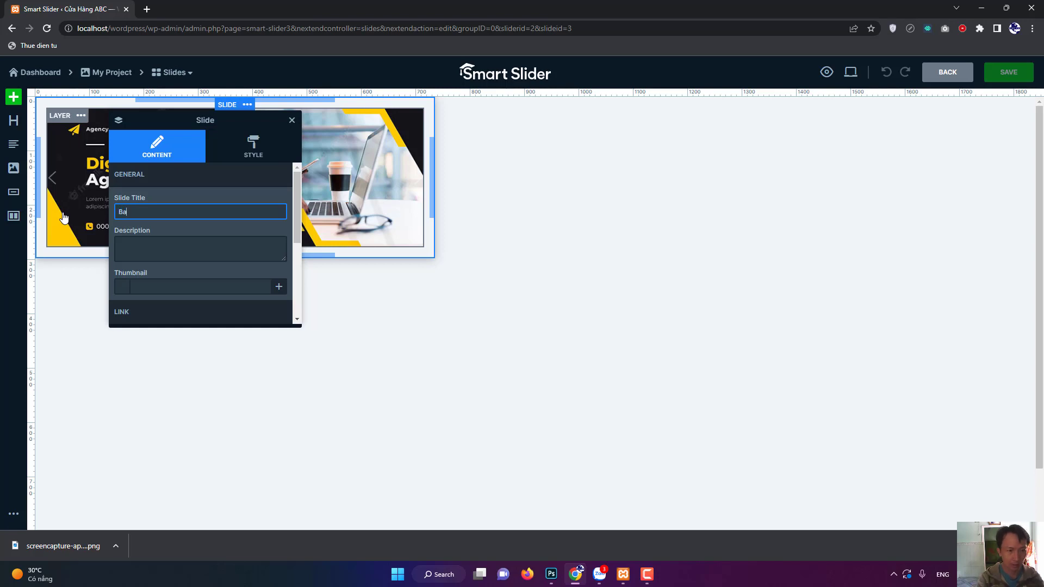
pyautogui.write('nner 1')
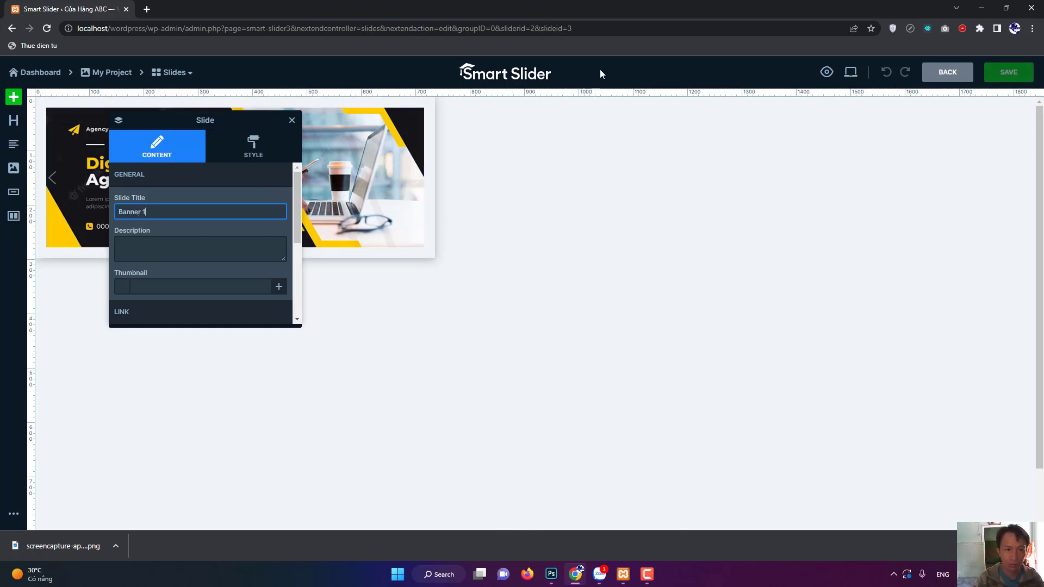
pyautogui.click(579, 123)
pyautogui.click(1007, 80)
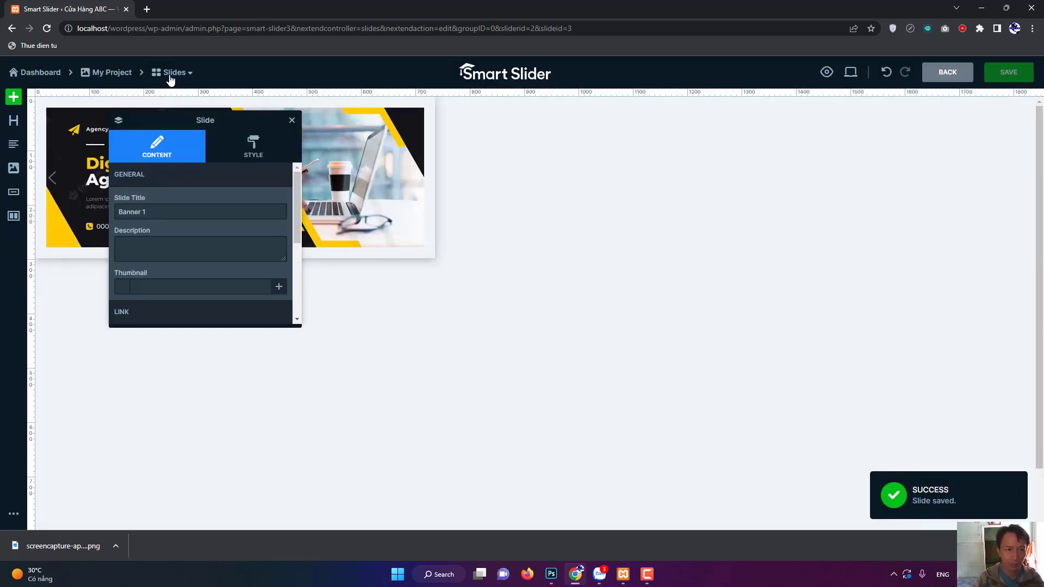
# Open the blank second slide, set its title to 'Banner 2', and save.
pyautogui.click(173, 75)
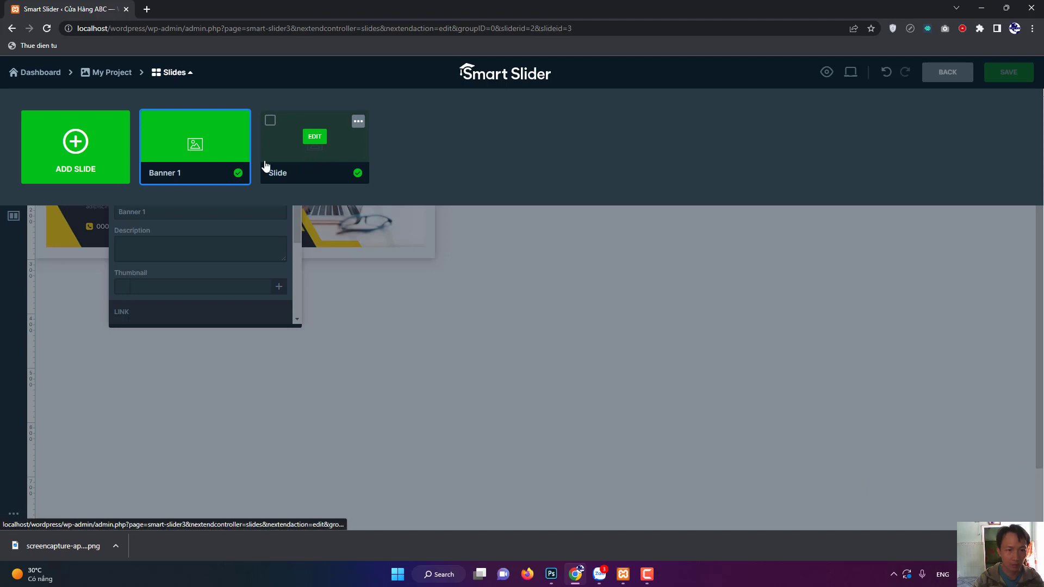
pyautogui.click(317, 148)
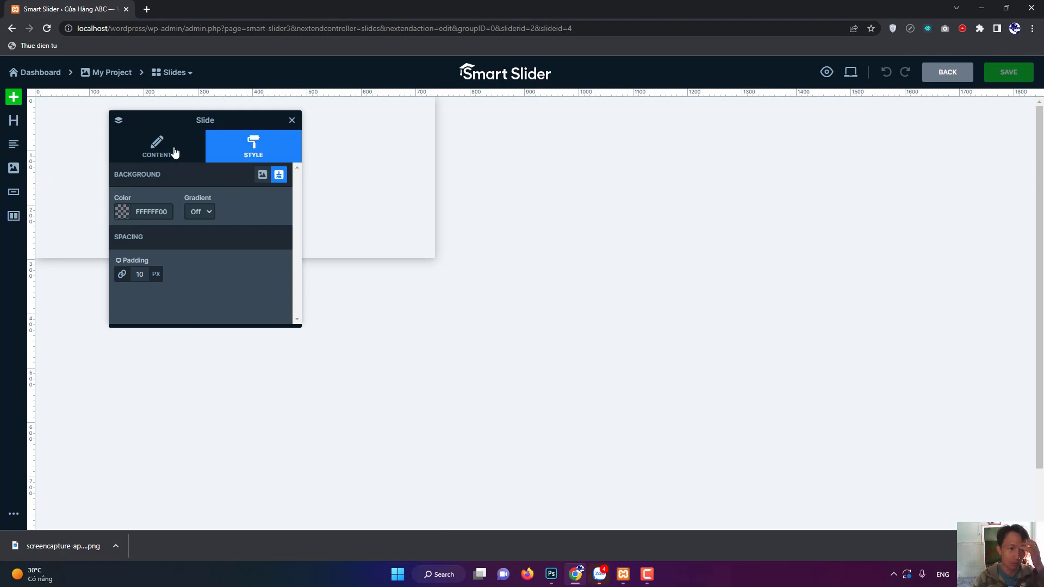
pyautogui.click(174, 152)
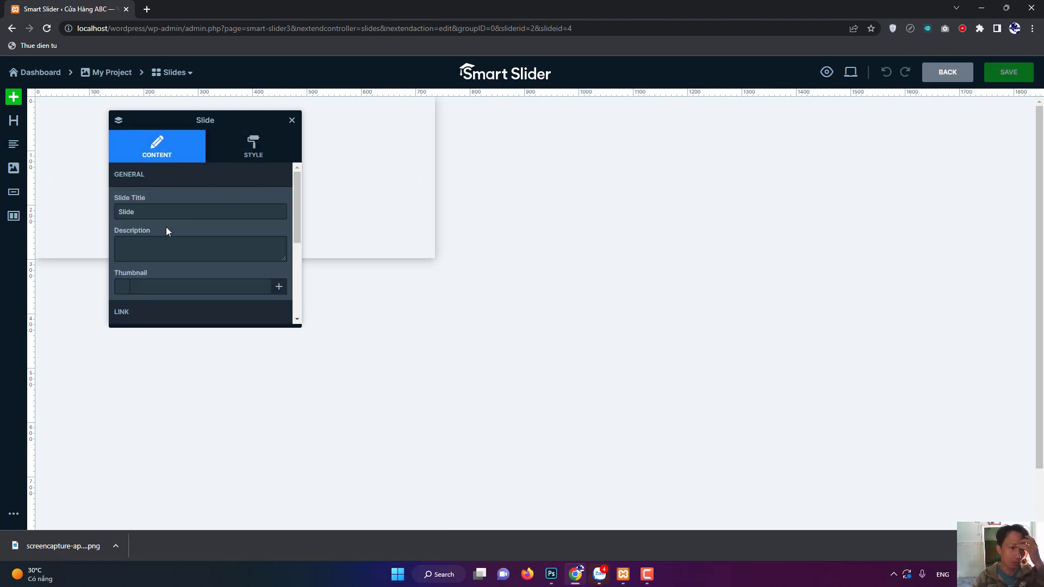
pyautogui.click(119, 217)
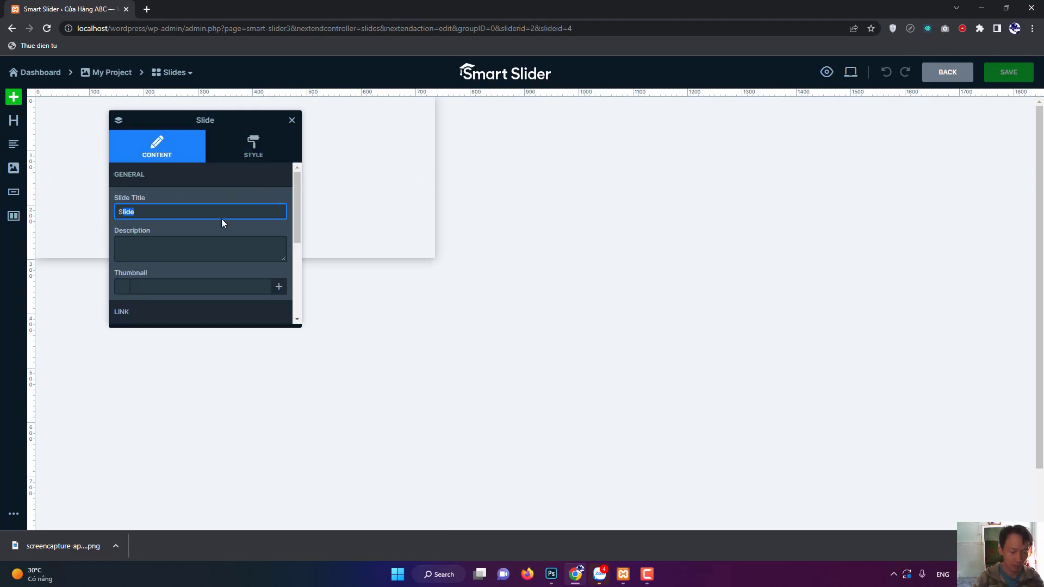
pyautogui.press('BackSpace')
pyautogui.press('BackSpace')
pyautogui.write('Banner')
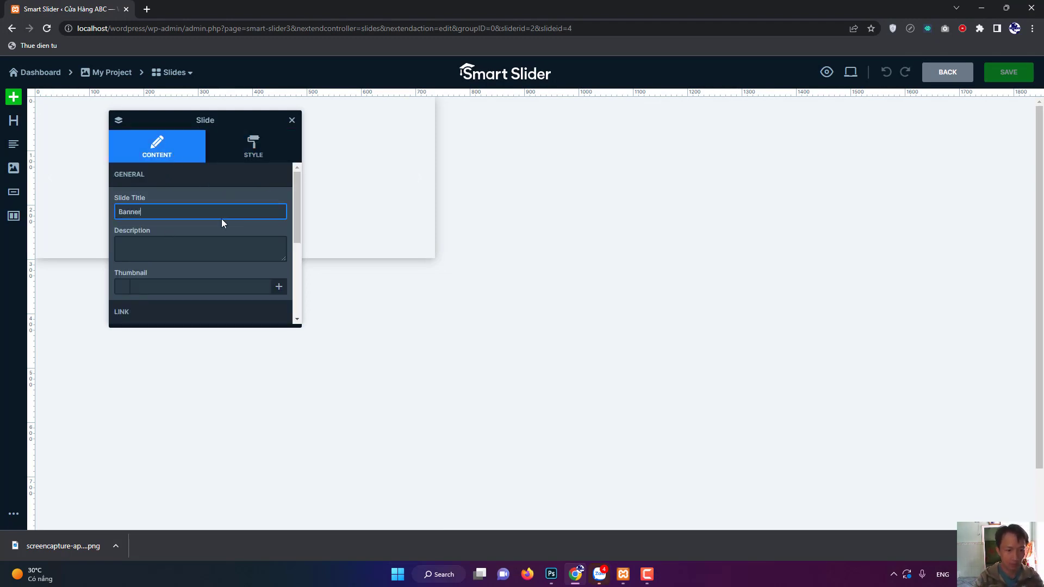
pyautogui.write(' 2')
pyautogui.click(966, 99)
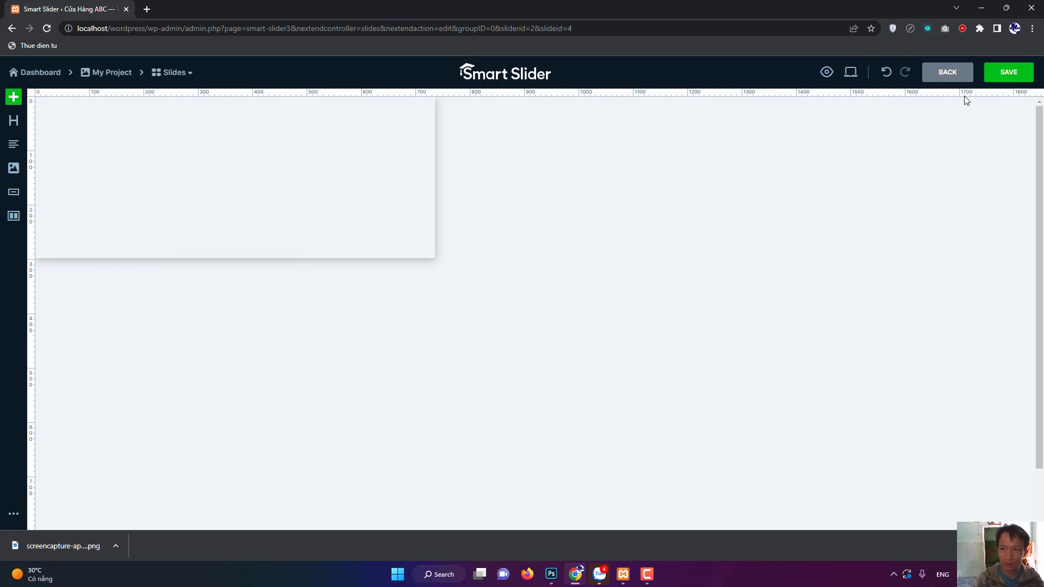
pyautogui.click(995, 77)
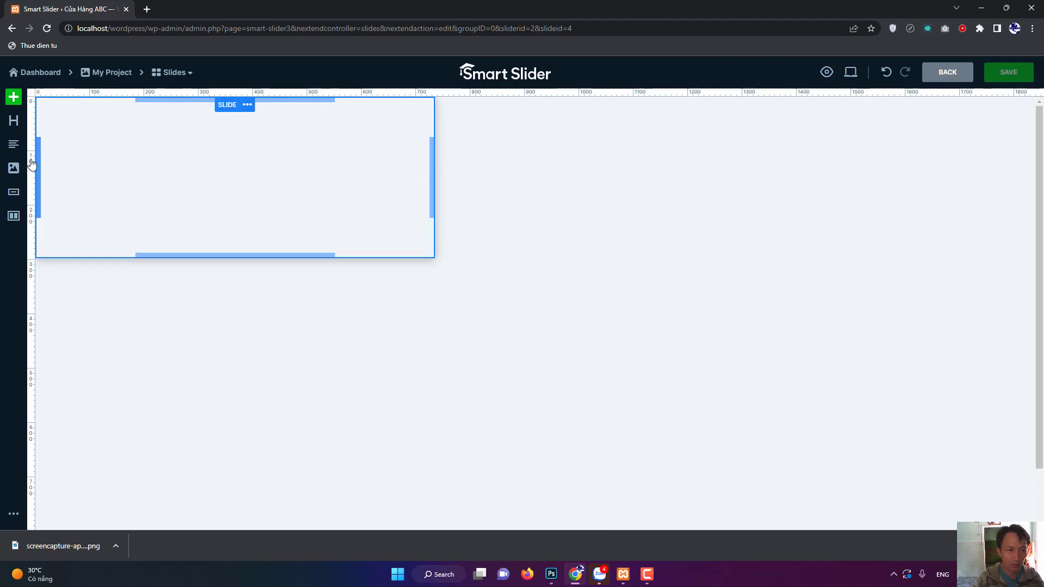
# Add an image layer to the Banner 2 slide showing the uploaded banner-2.jpg.
pyautogui.click(14, 167)
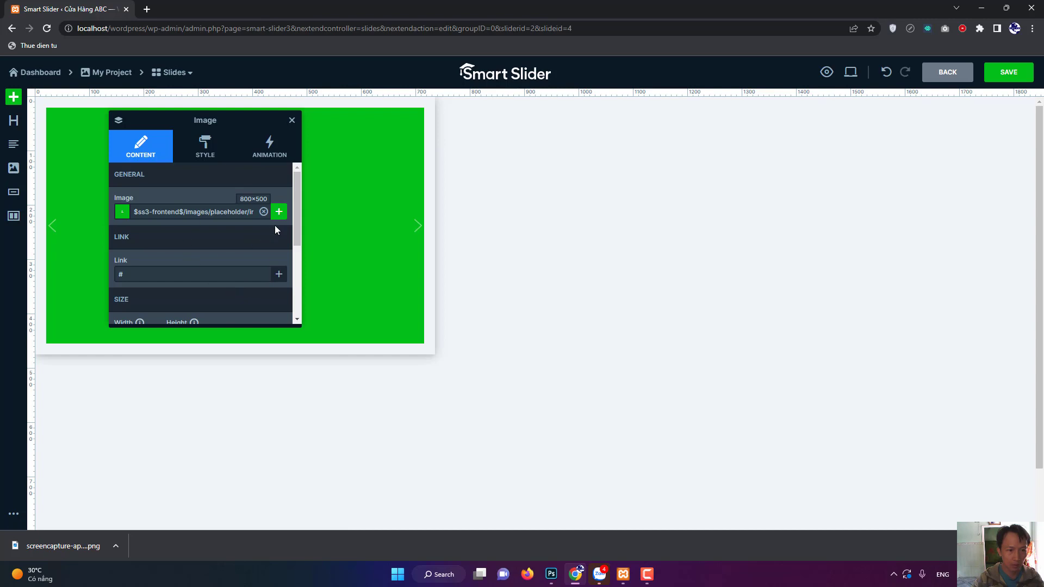
pyautogui.doubleClick(353, 228)
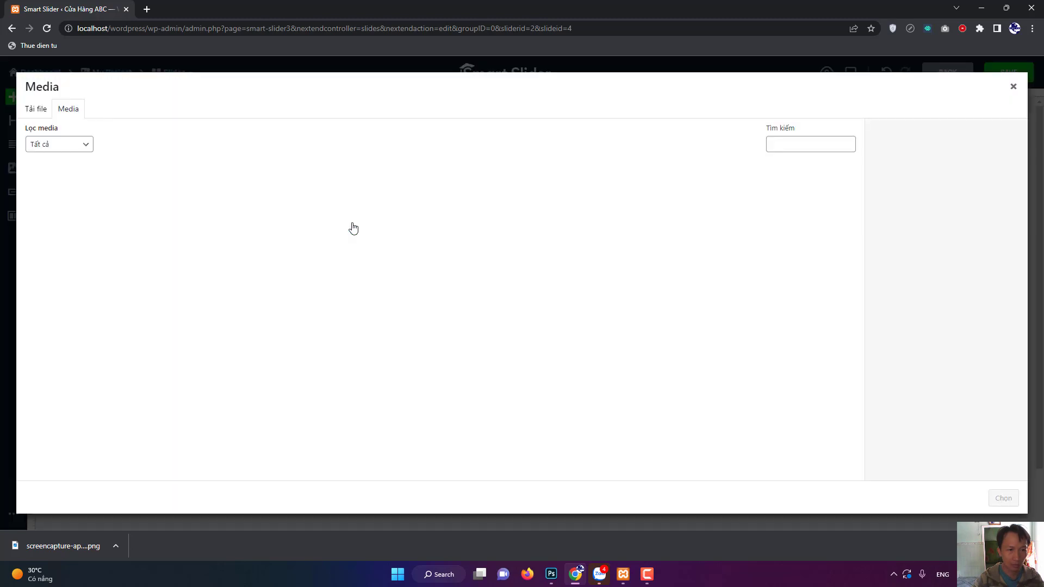
pyautogui.click(43, 115)
pyautogui.click(527, 286)
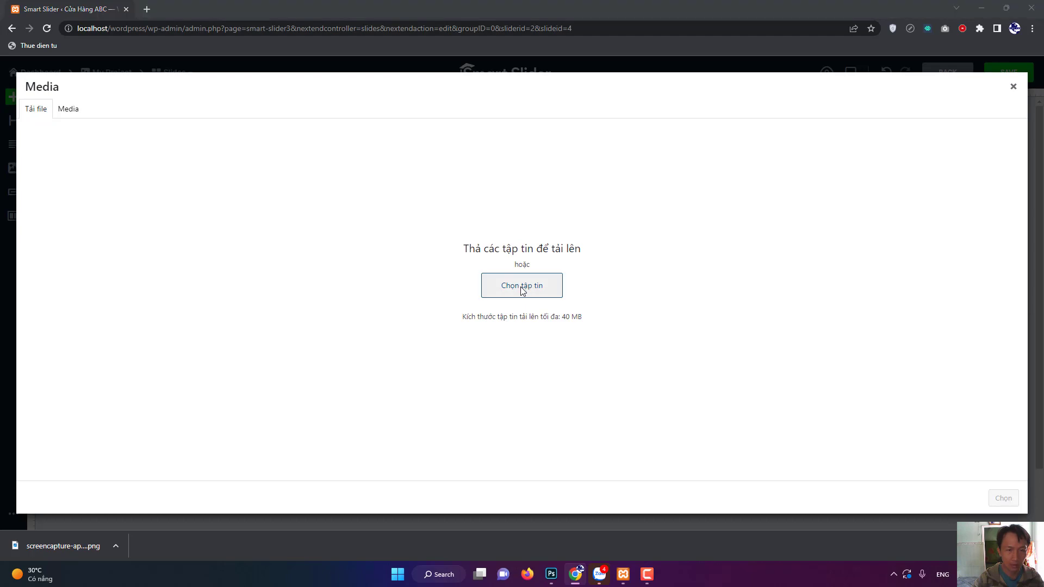
pyautogui.doubleClick(127, 109)
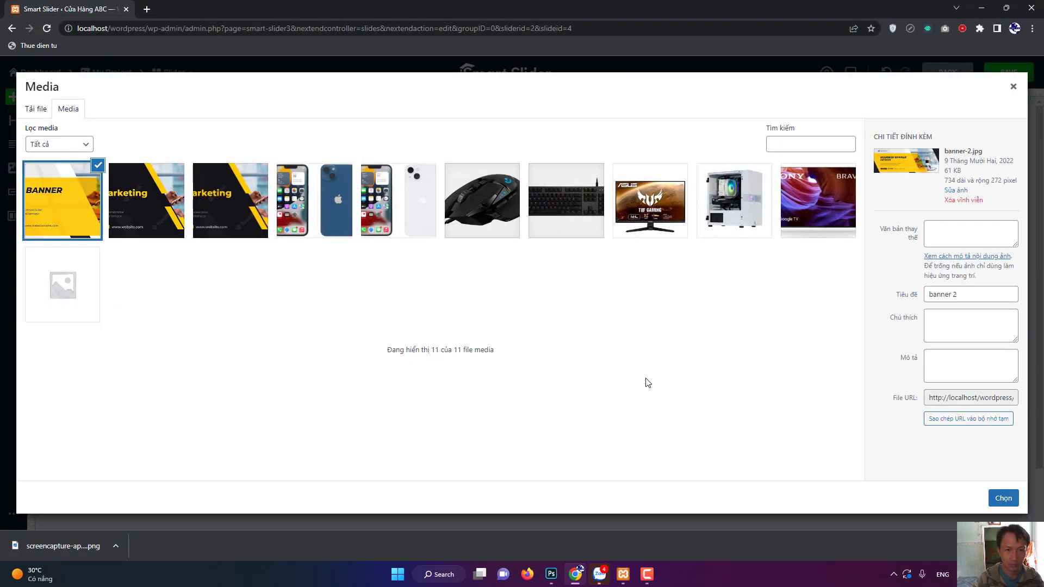
pyautogui.click(1002, 498)
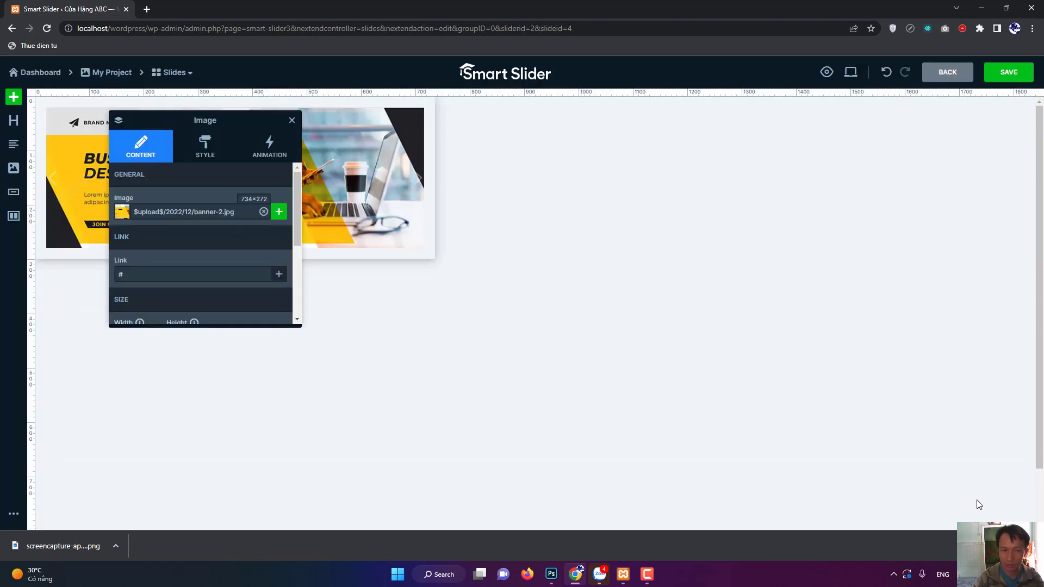
# Save the slide and load the site's homepage in a new browser tab.
pyautogui.click(1000, 76)
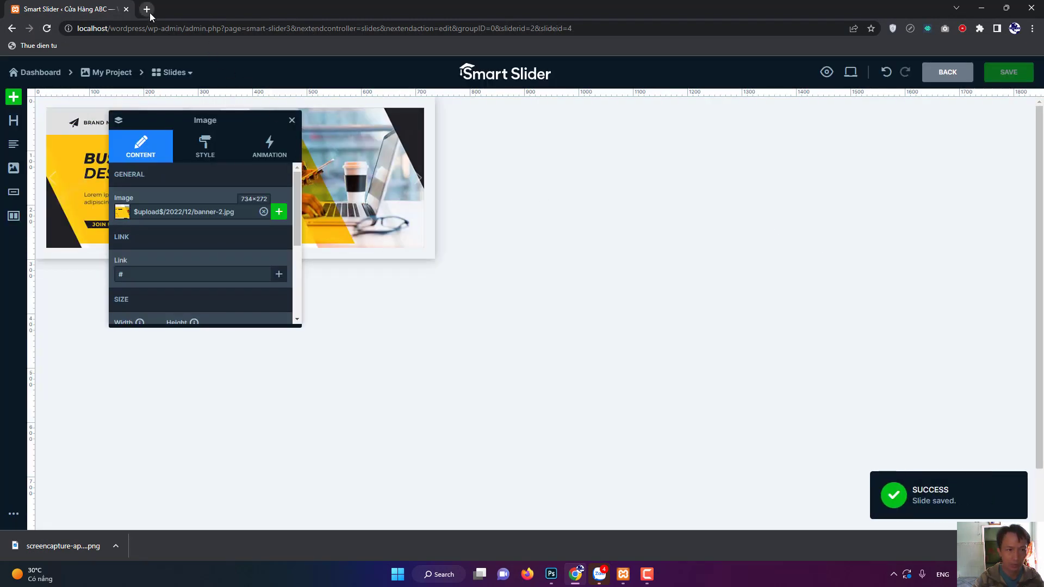
pyautogui.moveTo(148, 28); pyautogui.dragTo(63, 33)
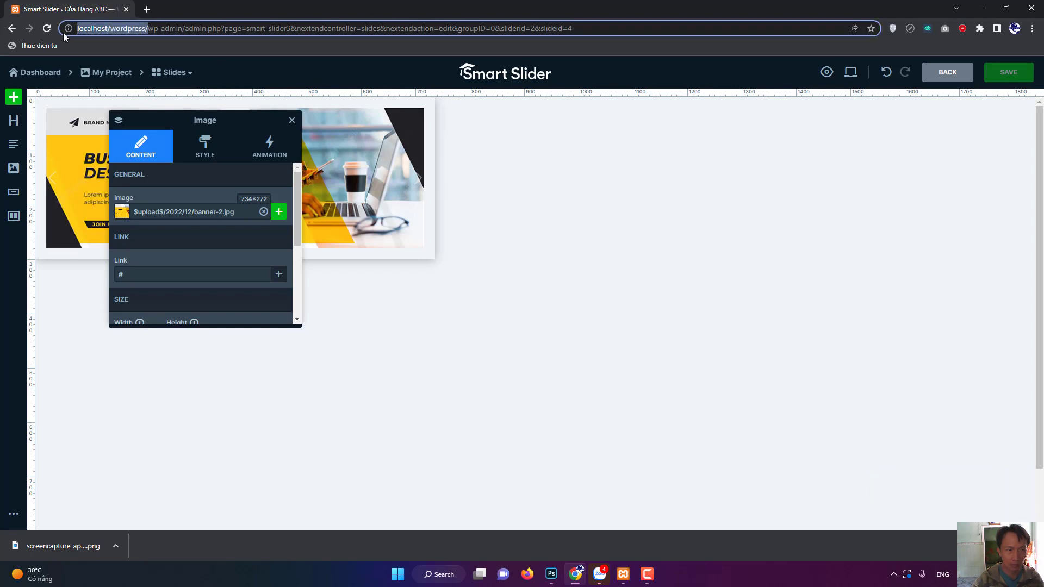
pyautogui.hotkey('ctrl', 'c')
pyautogui.click(147, 9)
pyautogui.hotkey('ctrl', 'v')
pyautogui.press('Return')
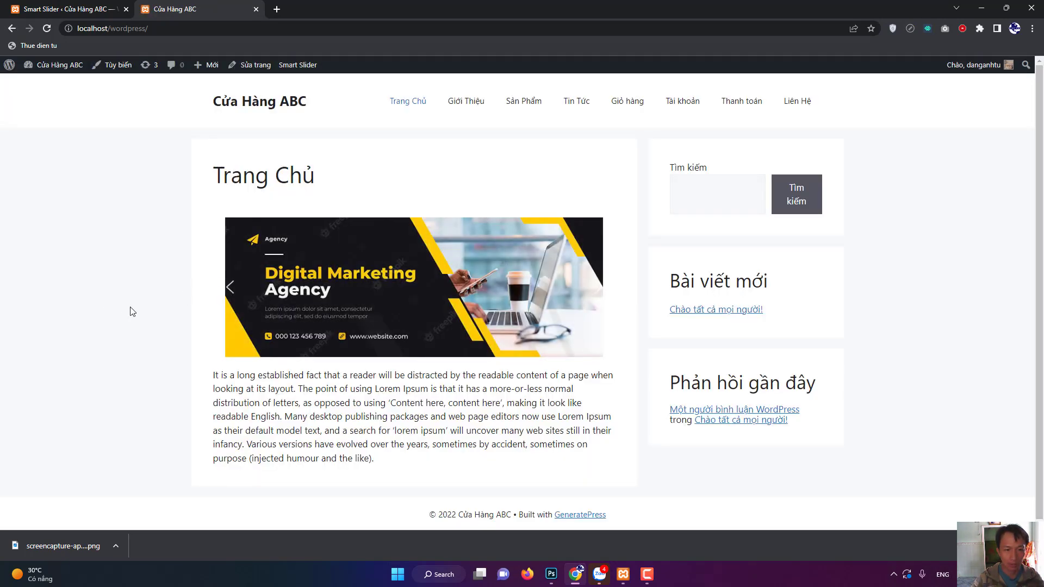
# Step the homepage slider through its banners, then return to the slide editor.
pyautogui.click(231, 296)
pyautogui.click(231, 296)
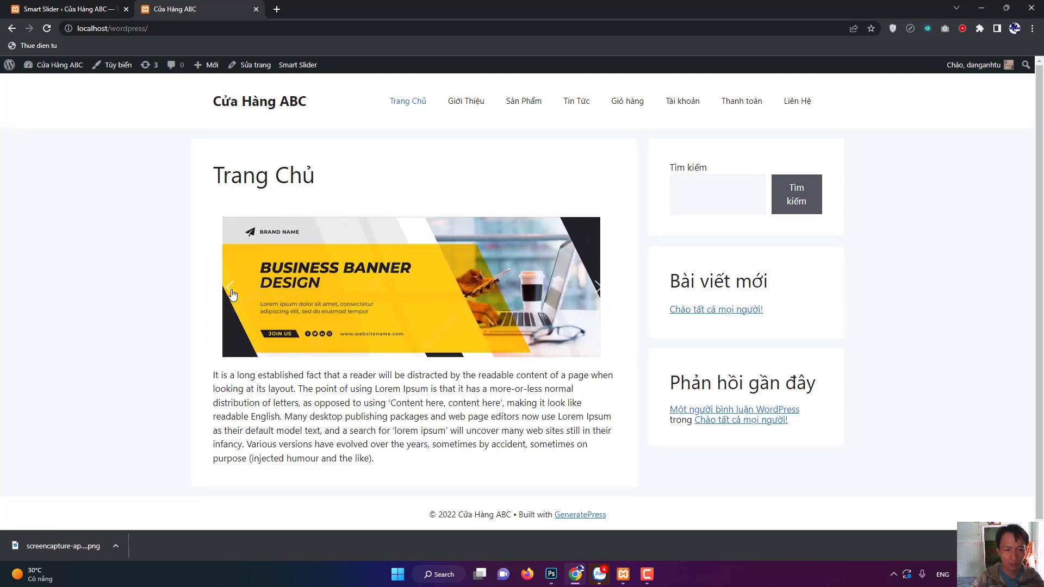
pyautogui.click(232, 294)
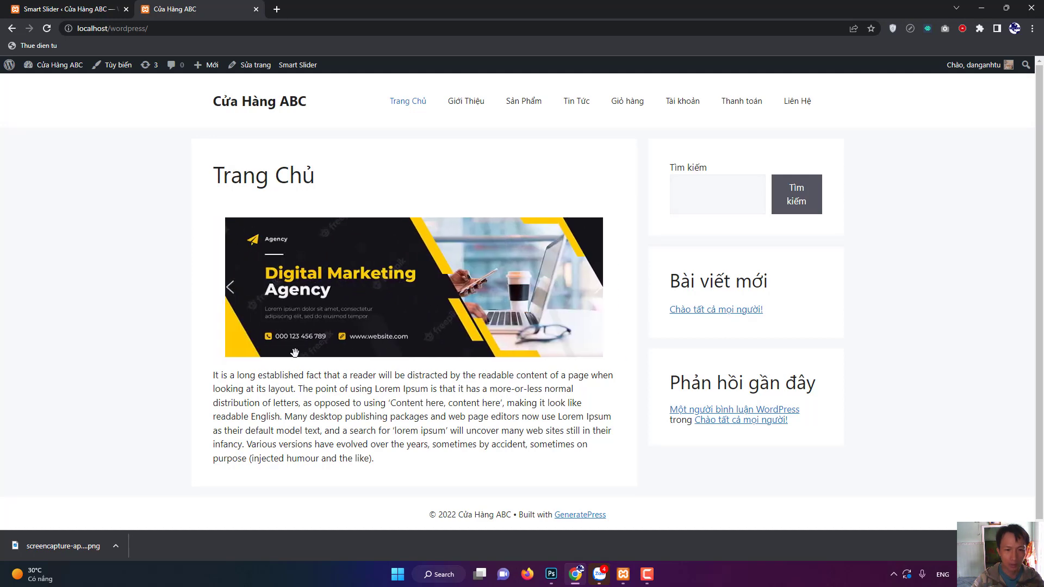
pyautogui.click(87, 9)
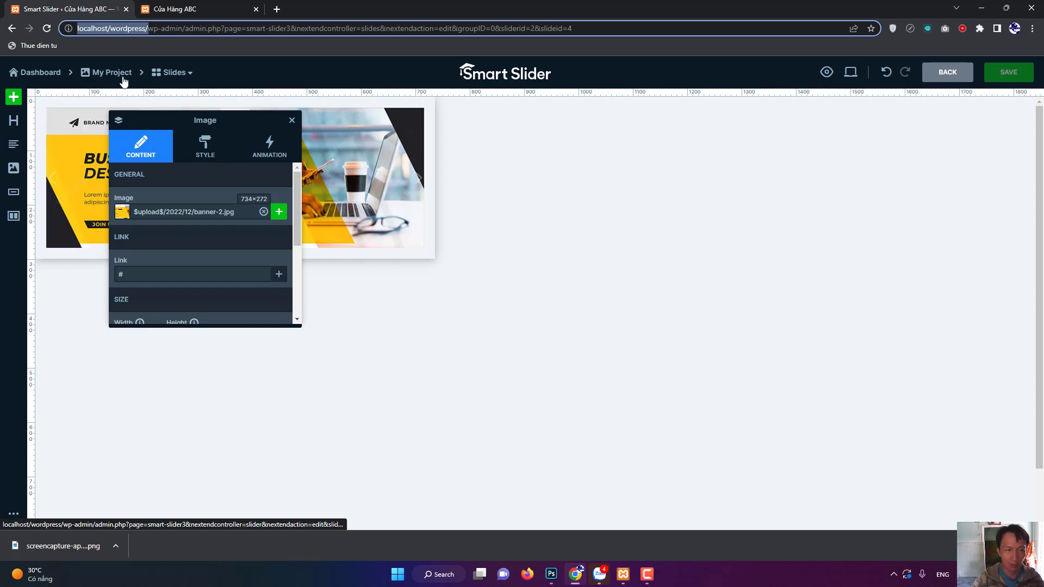
# In the slider's General settings, change the Name from 'My project' to 'Home Slider'.
pyautogui.click(168, 76)
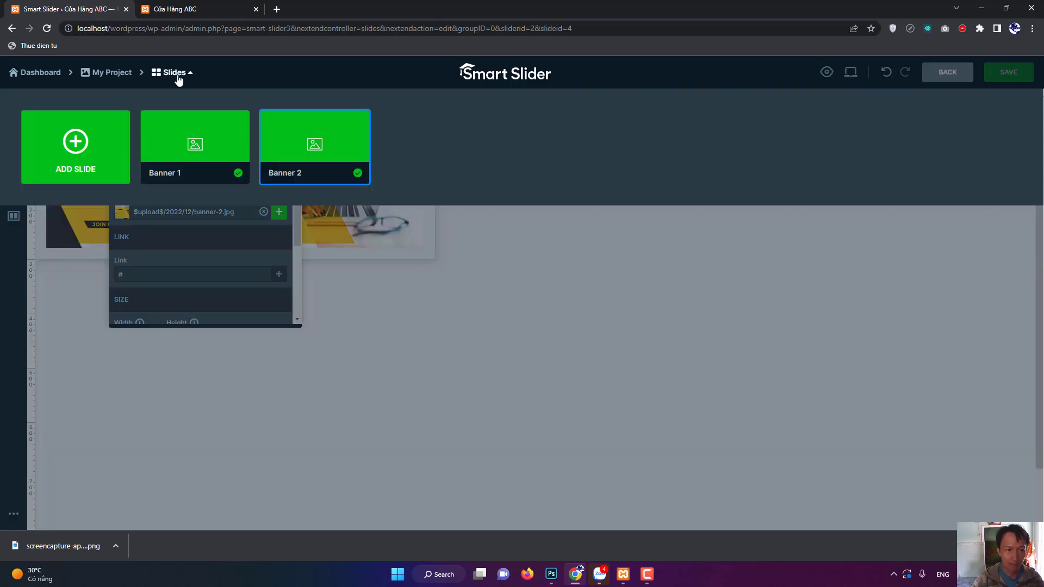
pyautogui.click(117, 76)
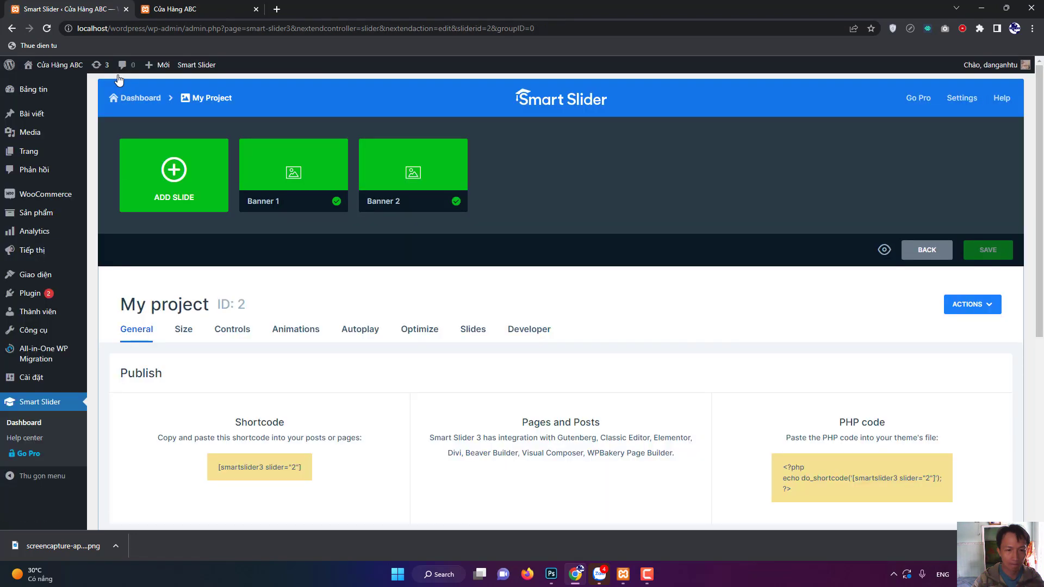
pyautogui.scroll(-2, 675, 422)
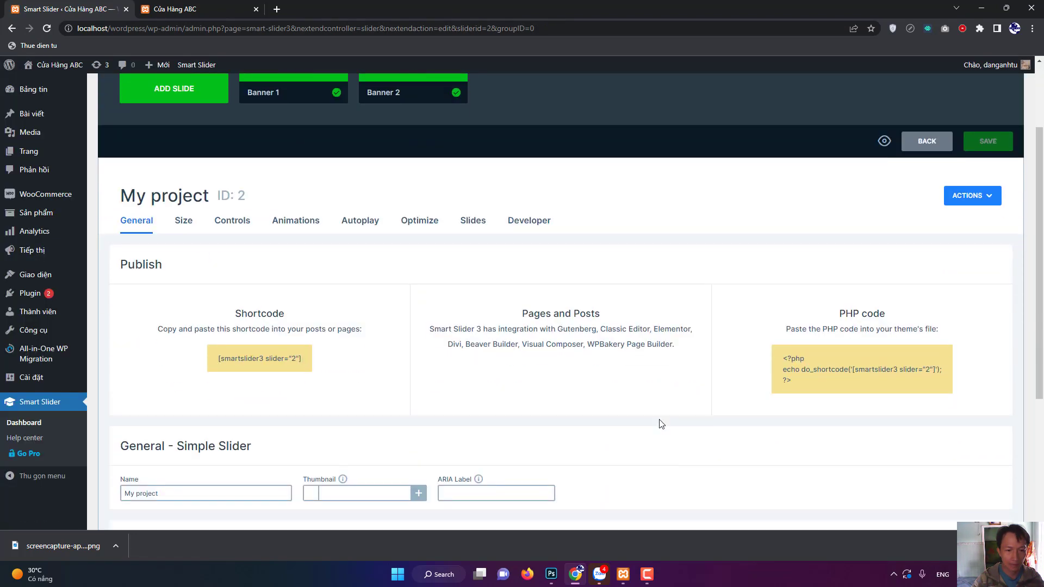
pyautogui.scroll(-1, 490, 403)
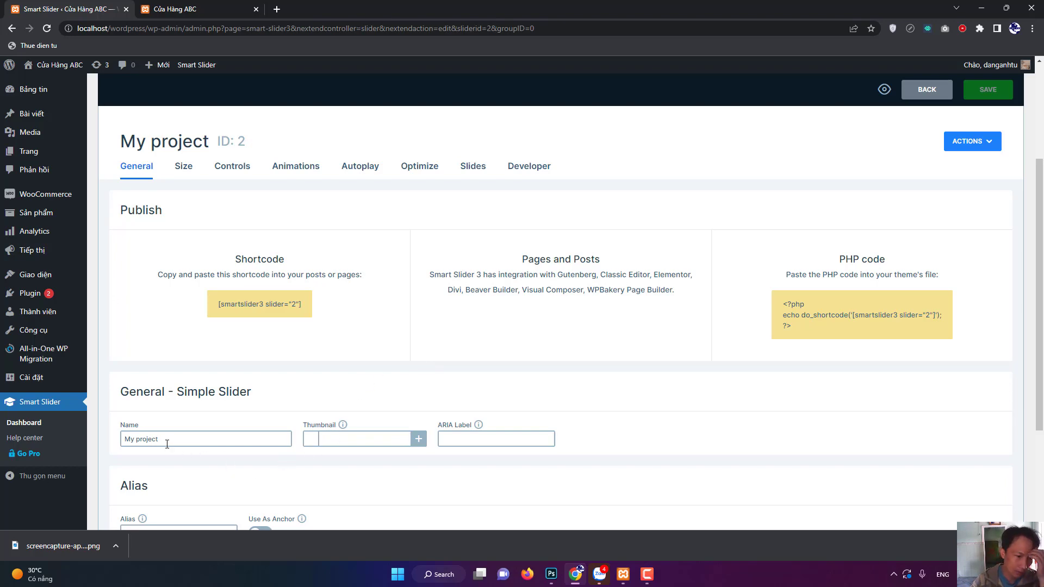
pyautogui.scroll(2, 256, 331)
pyautogui.scroll(-3, 321, 347)
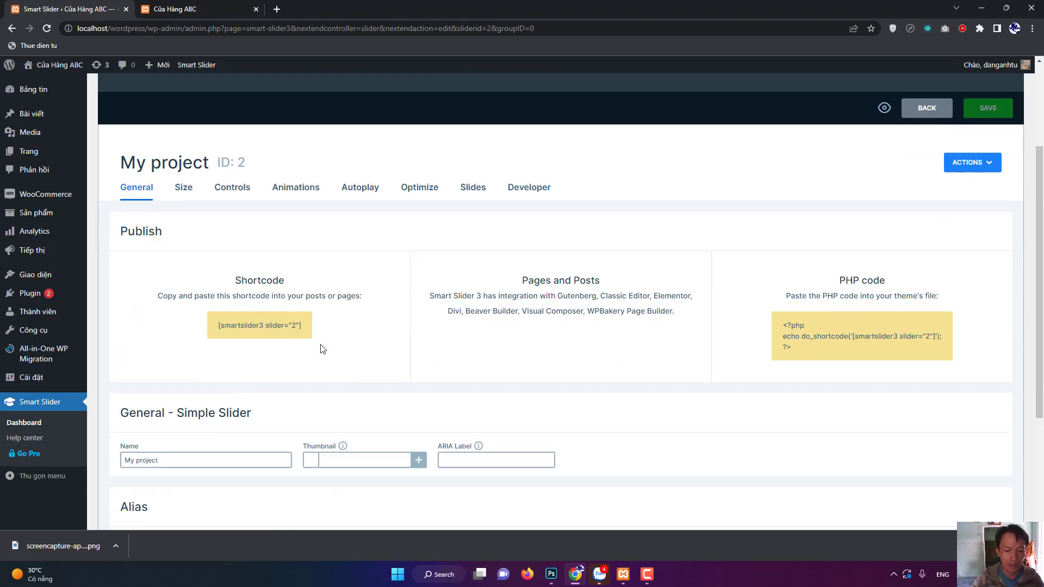
pyautogui.tripleClick(166, 387)
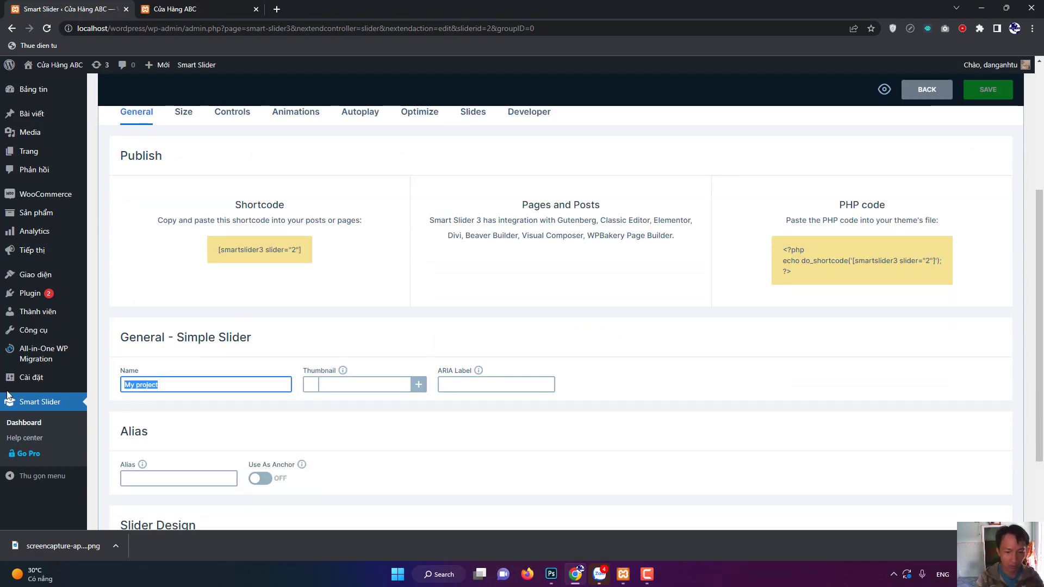
pyautogui.write('Home Slider')
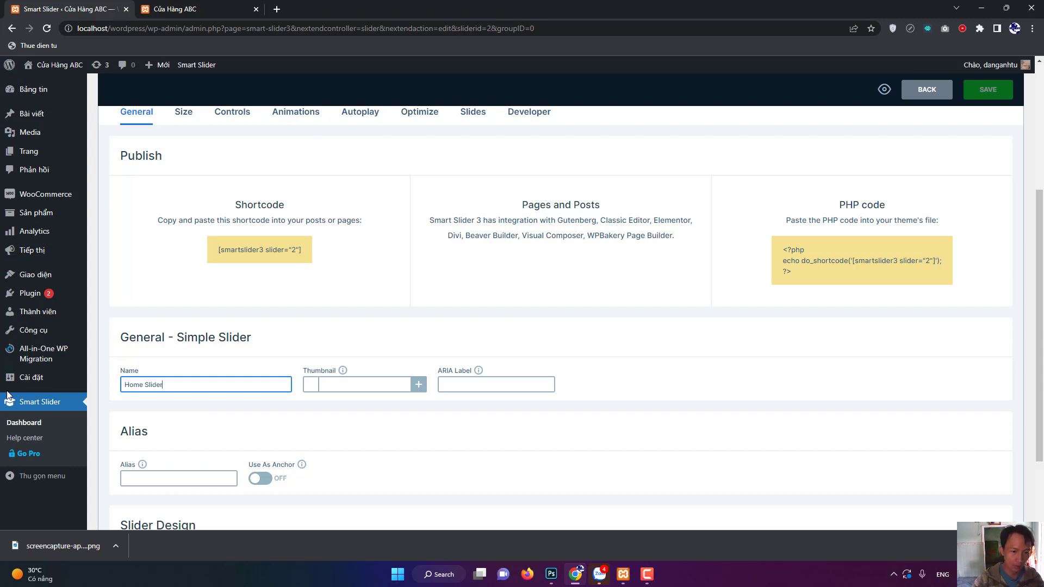
pyautogui.click(616, 389)
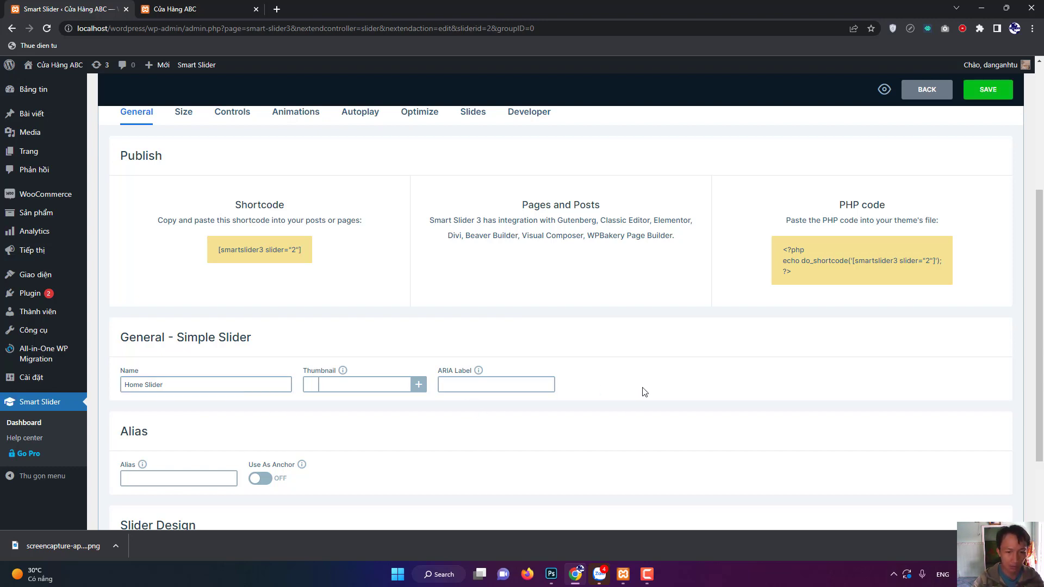
pyautogui.scroll(-2, 644, 392)
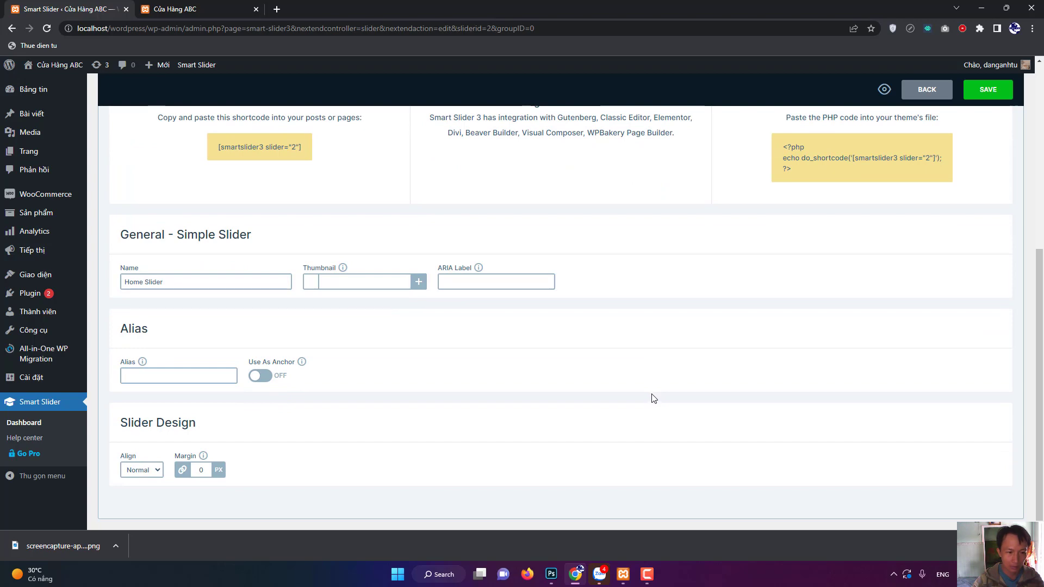
pyautogui.scroll(6, 544, 416)
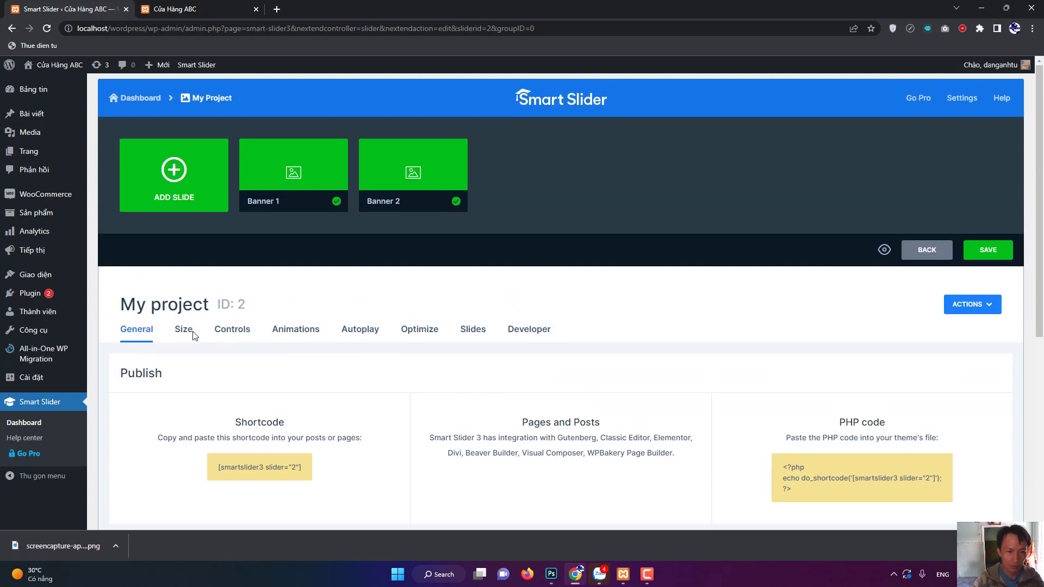
# Save the renamed Home Slider and look over its size settings.
pyautogui.click(984, 255)
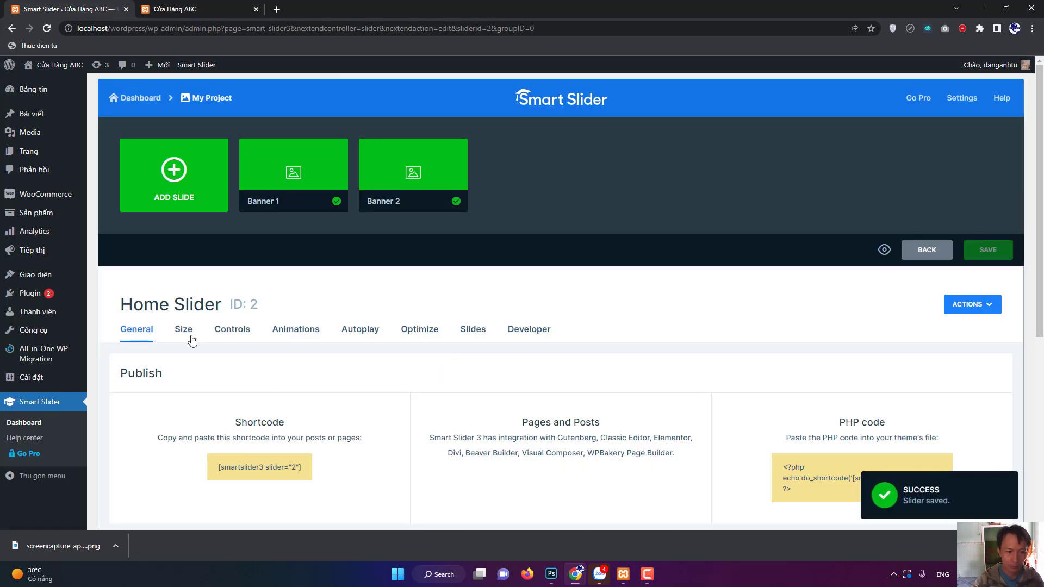
pyautogui.click(185, 331)
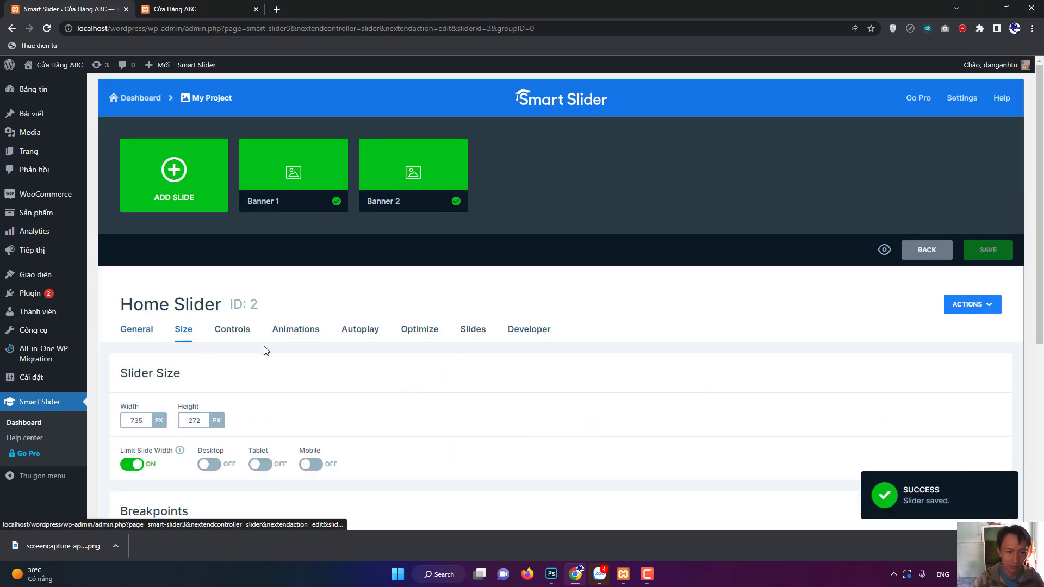
pyautogui.scroll(-4, 390, 385)
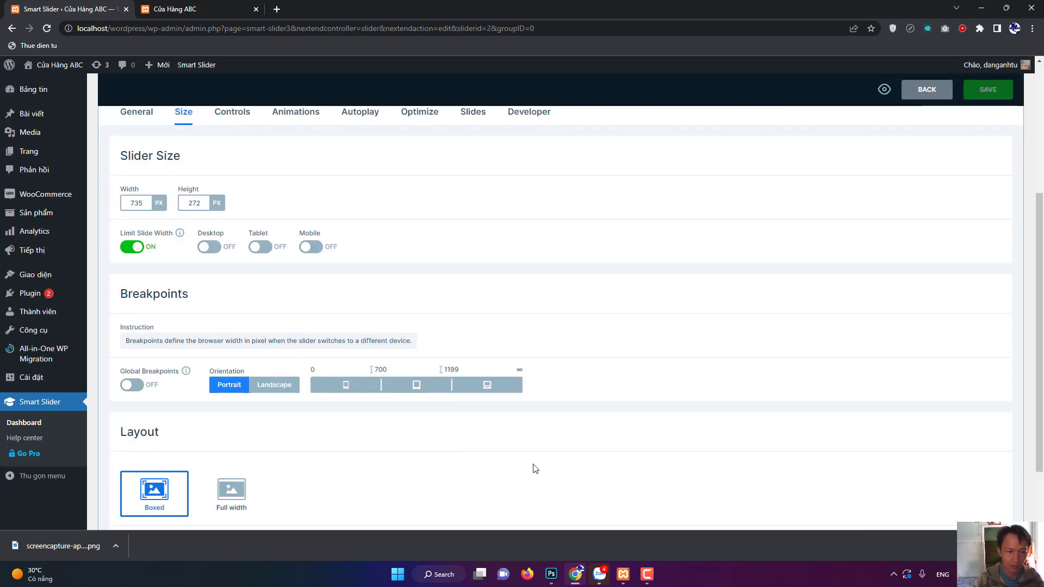
pyautogui.scroll(-2, 530, 465)
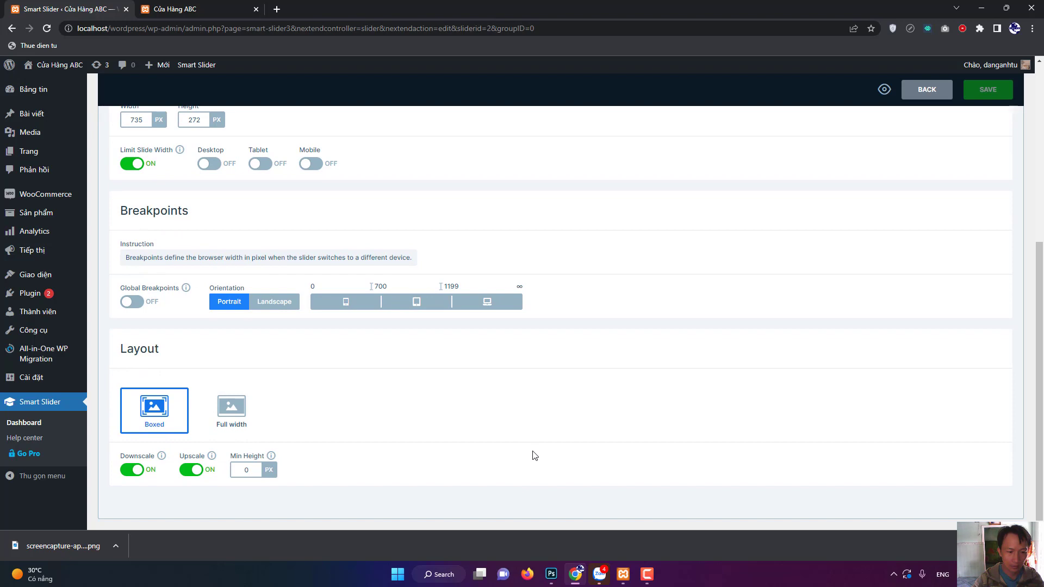
pyautogui.scroll(4, 472, 375)
# In the slider's Controls settings, switch on Bullets and the Text Bar.
pyautogui.click(231, 247)
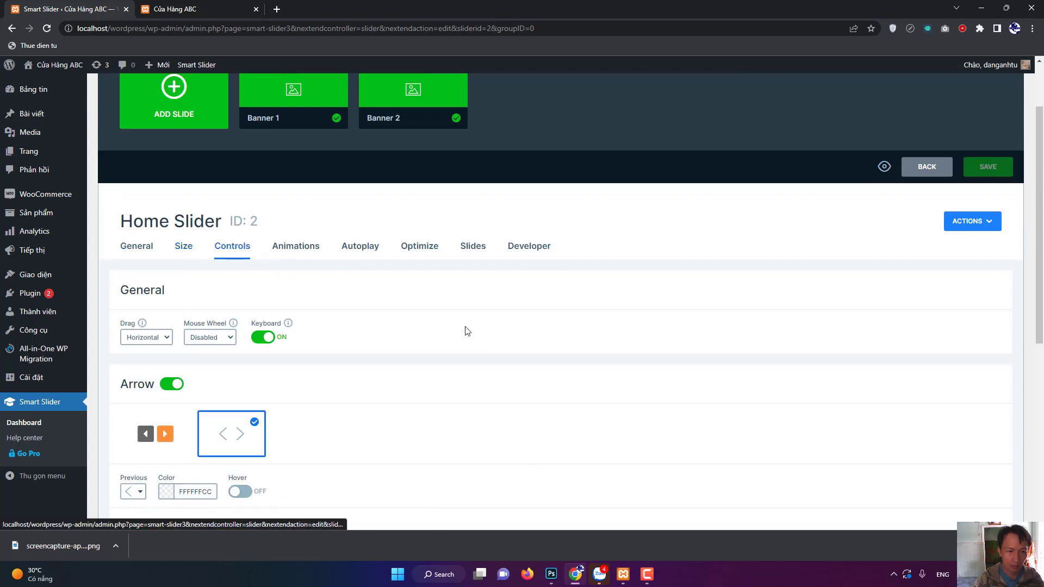
pyautogui.scroll(-3, 522, 387)
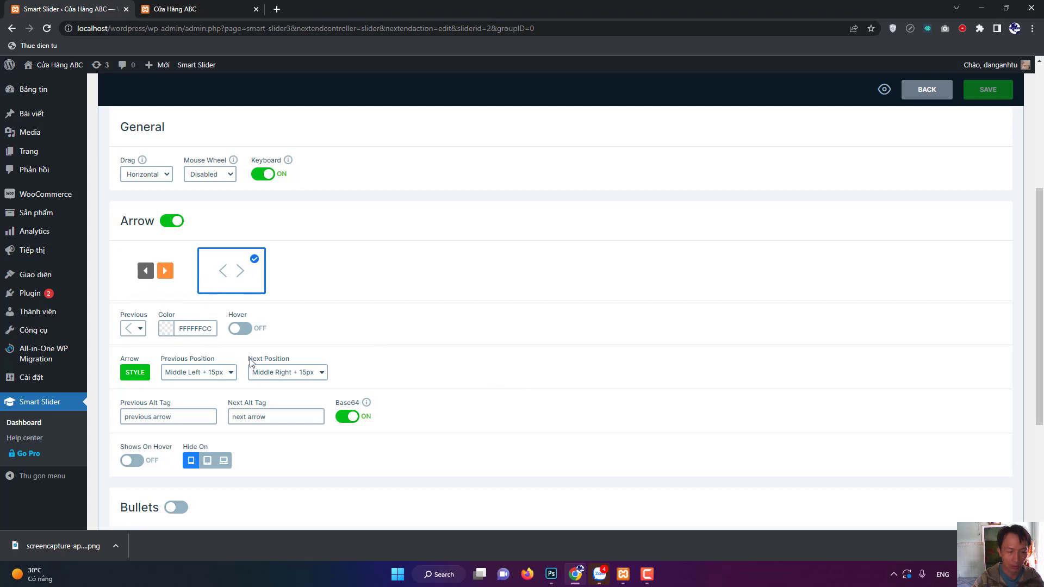
pyautogui.scroll(-3, 280, 379)
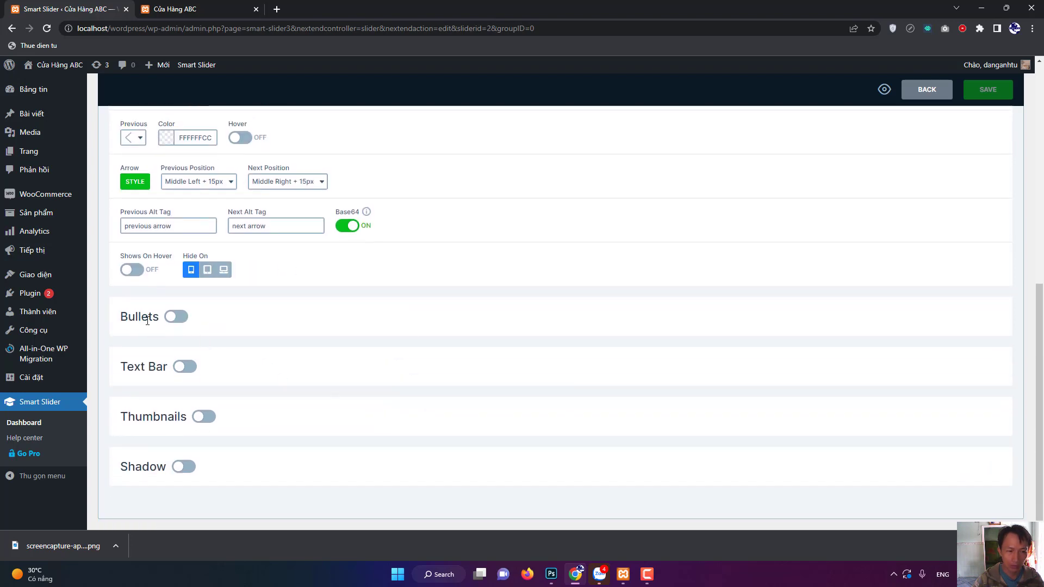
pyautogui.click(179, 317)
pyautogui.scroll(-1, 212, 318)
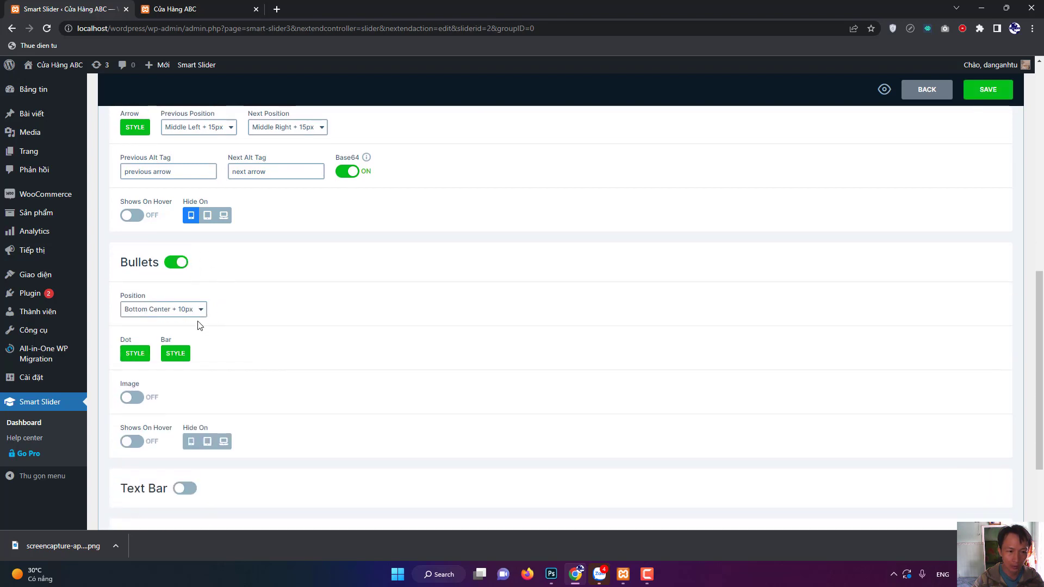
pyautogui.scroll(-2, 299, 408)
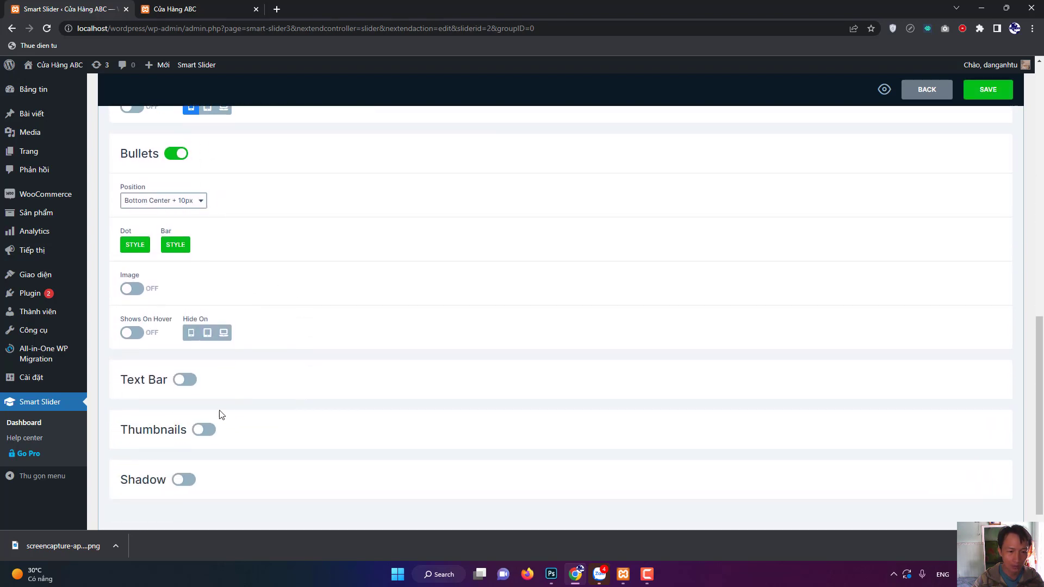
pyautogui.click(190, 385)
# Switch on Thumbnails and Shadow, then save the slider's control settings.
pyautogui.scroll(-3, 277, 402)
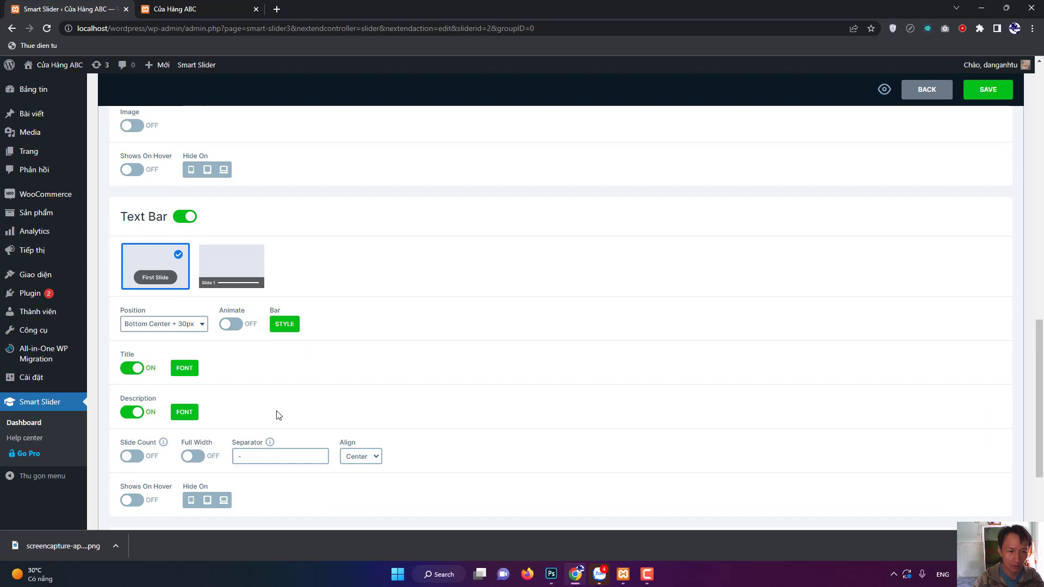
pyautogui.scroll(-2, 280, 410)
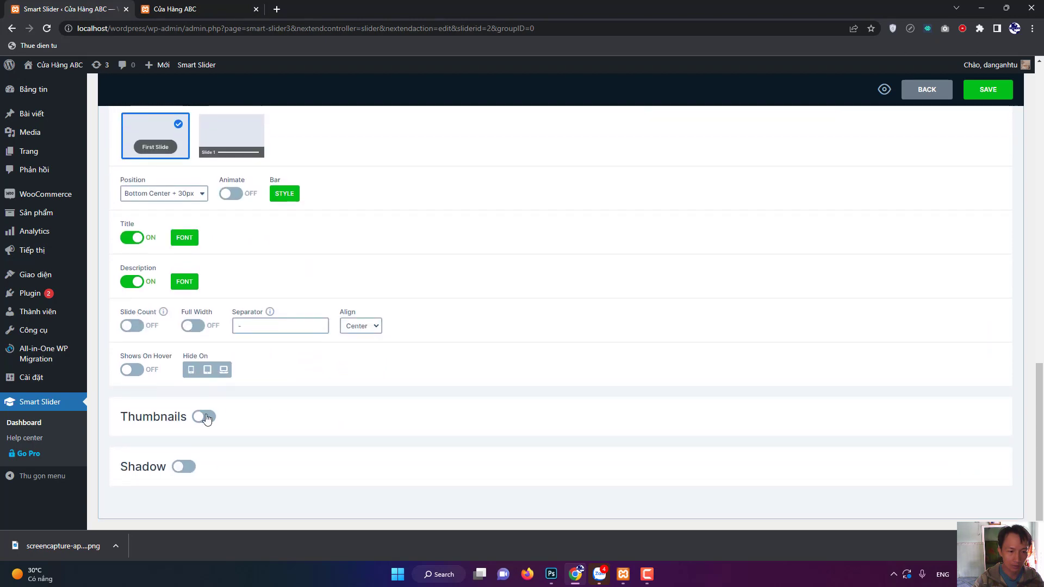
pyautogui.click(204, 417)
pyautogui.scroll(-3, 299, 405)
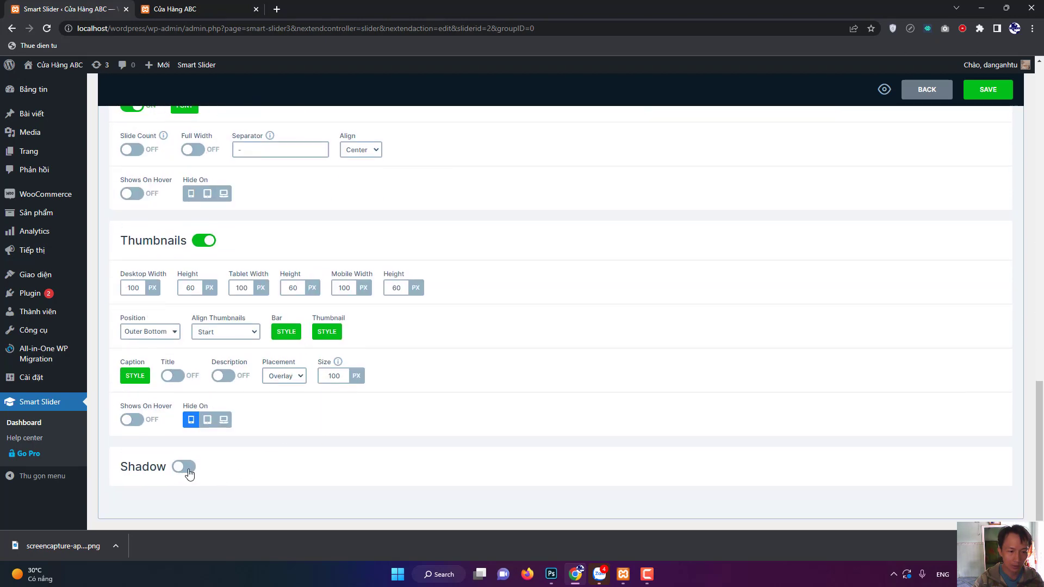
pyautogui.click(189, 474)
pyautogui.scroll(-2, 333, 435)
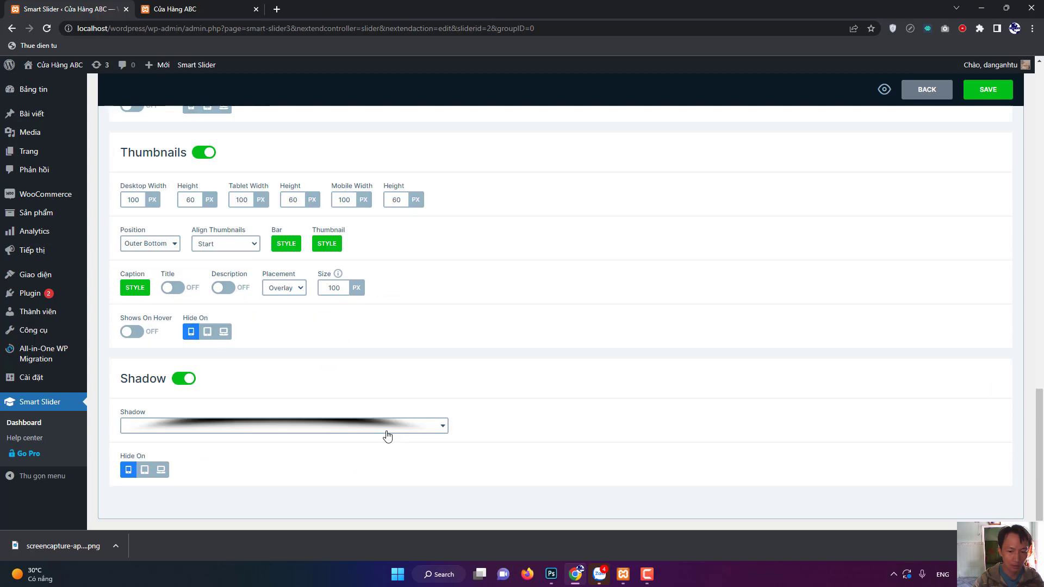
pyautogui.click(986, 102)
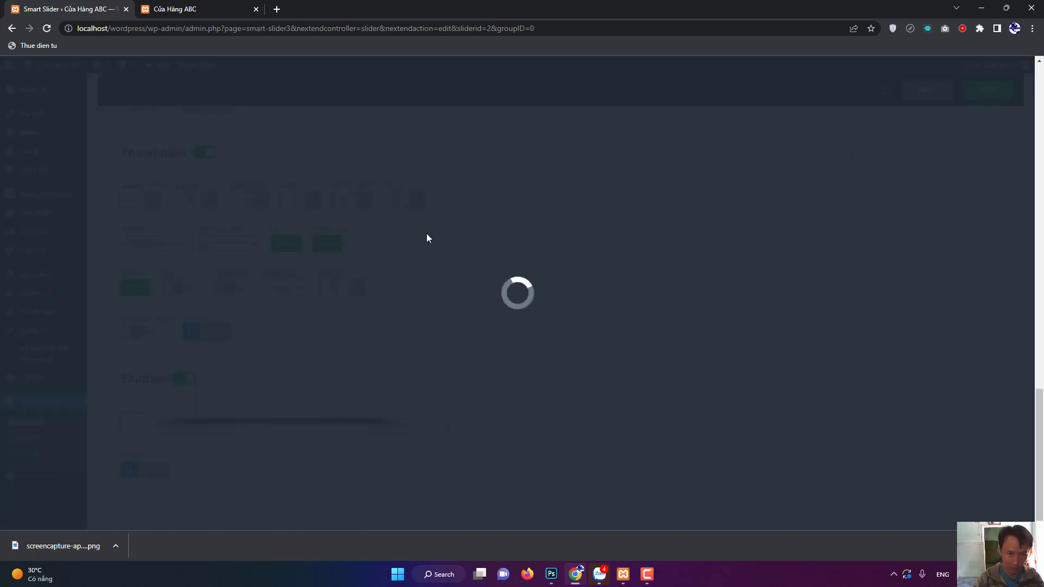
pyautogui.scroll(10, 387, 270)
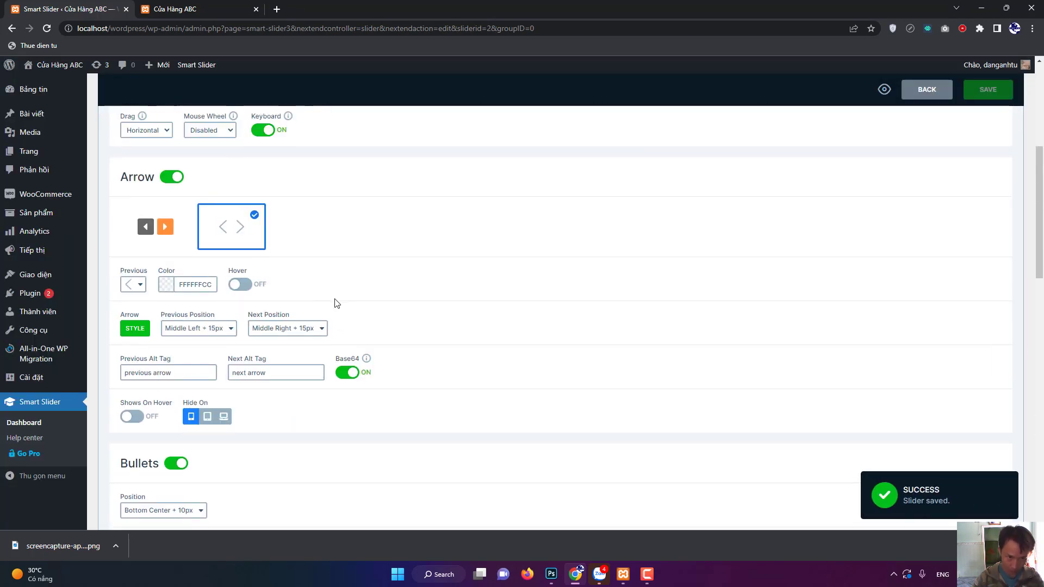
pyautogui.scroll(3, 335, 308)
# Enable autoplay with a 2000 ms slide duration, save, and reload the storefront.
pyautogui.click(300, 209)
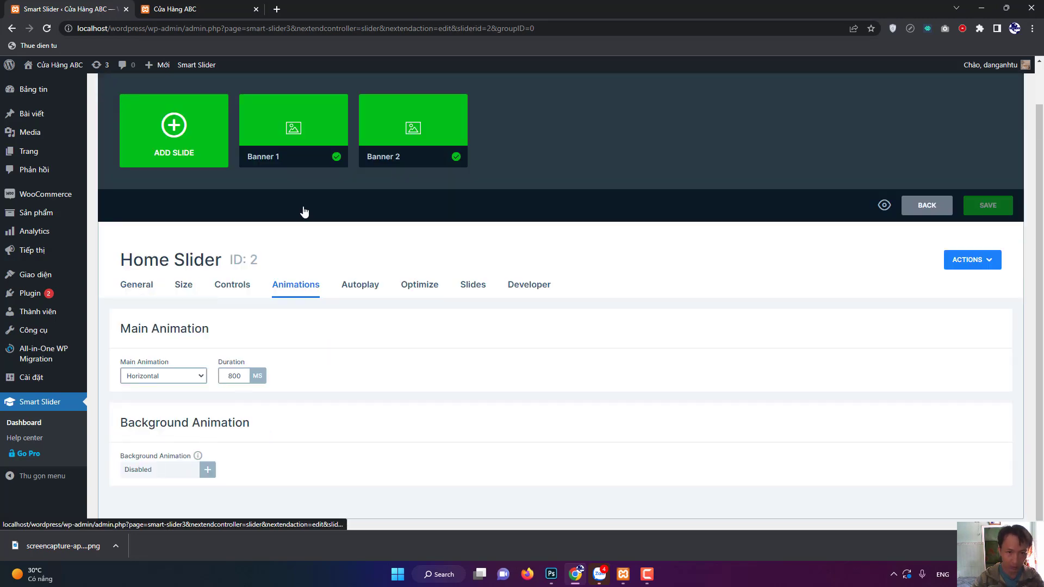
pyautogui.click(361, 288)
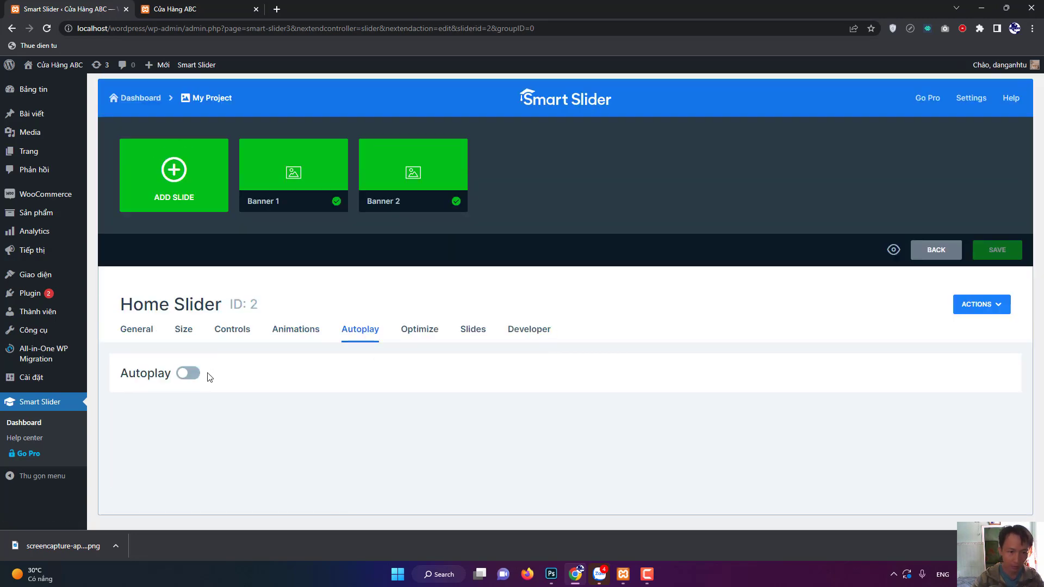
pyautogui.click(188, 373)
pyautogui.scroll(-2, 278, 370)
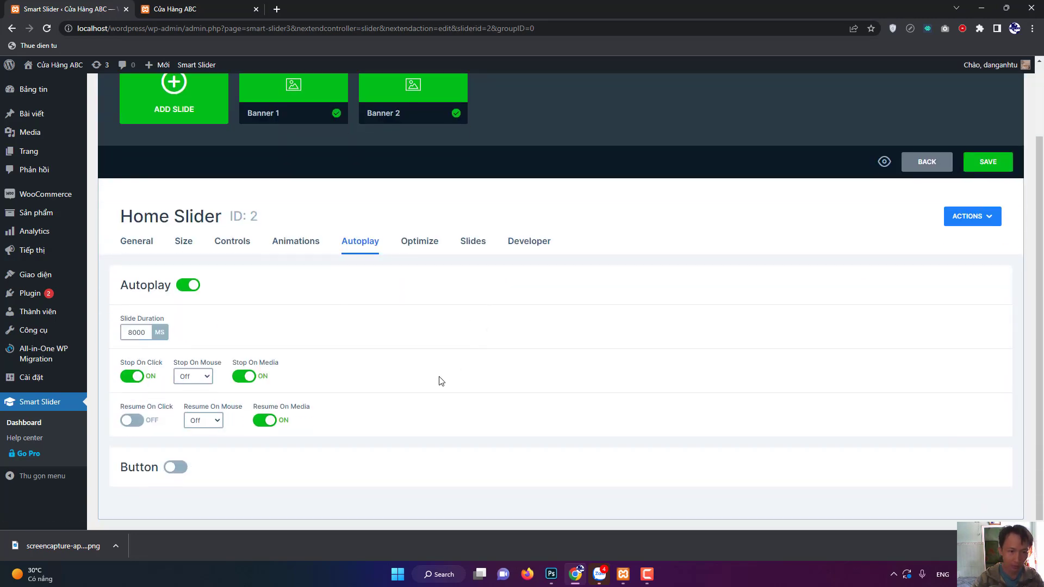
pyautogui.click(136, 332)
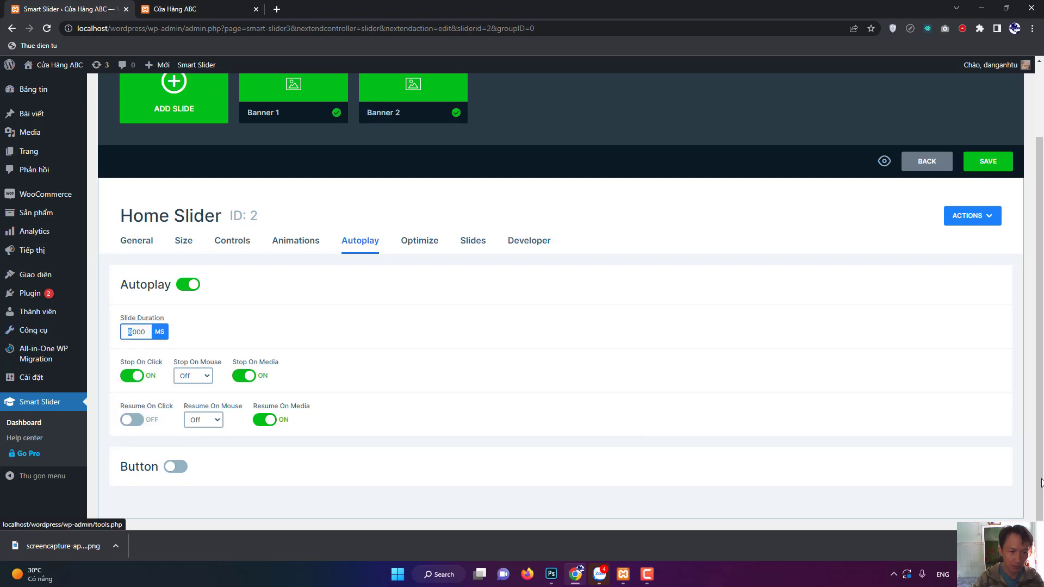
pyautogui.write('2')
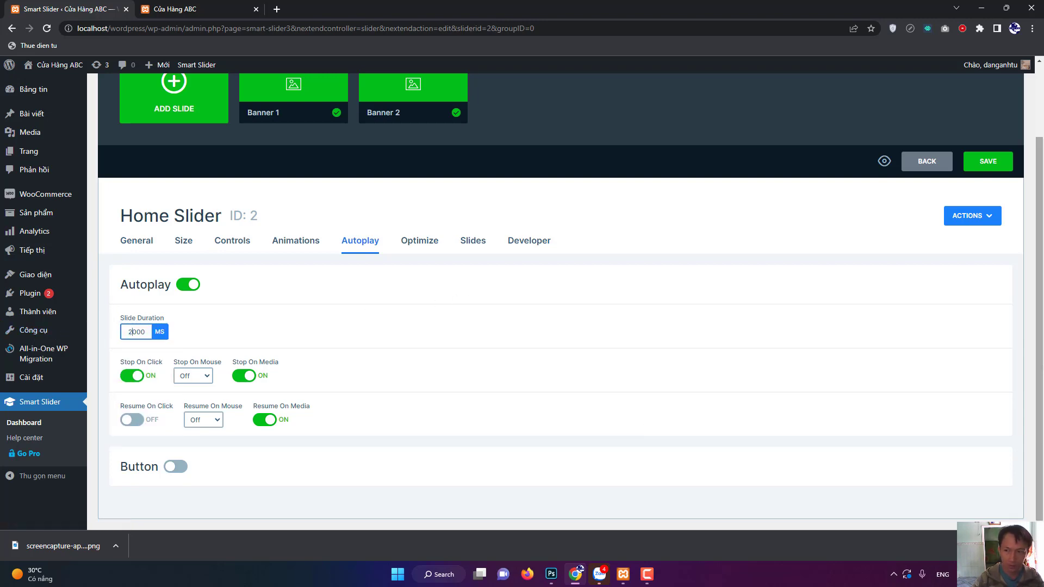
pyautogui.click(982, 168)
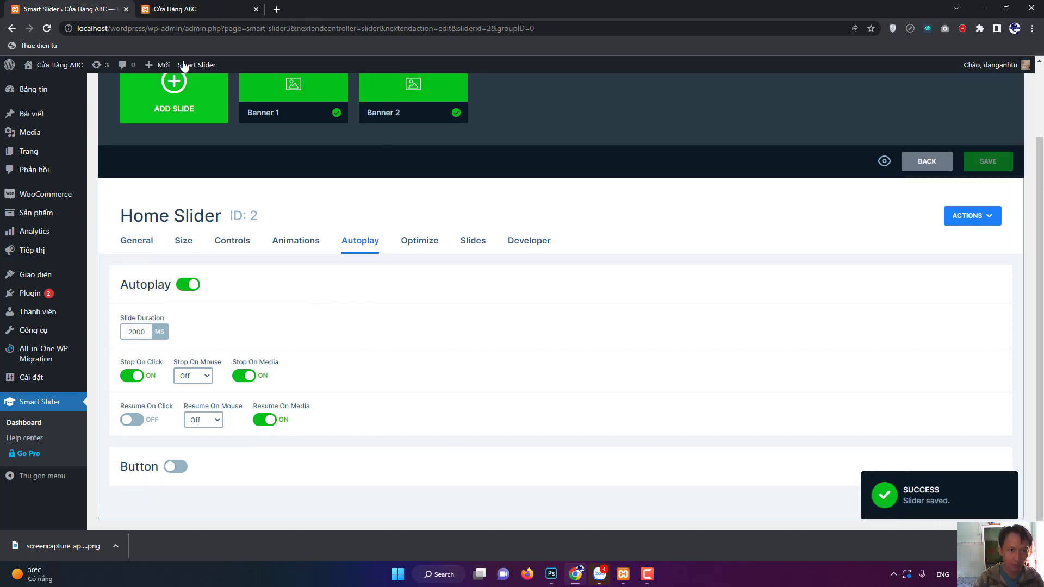
pyautogui.click(188, 8)
pyautogui.press('F5')
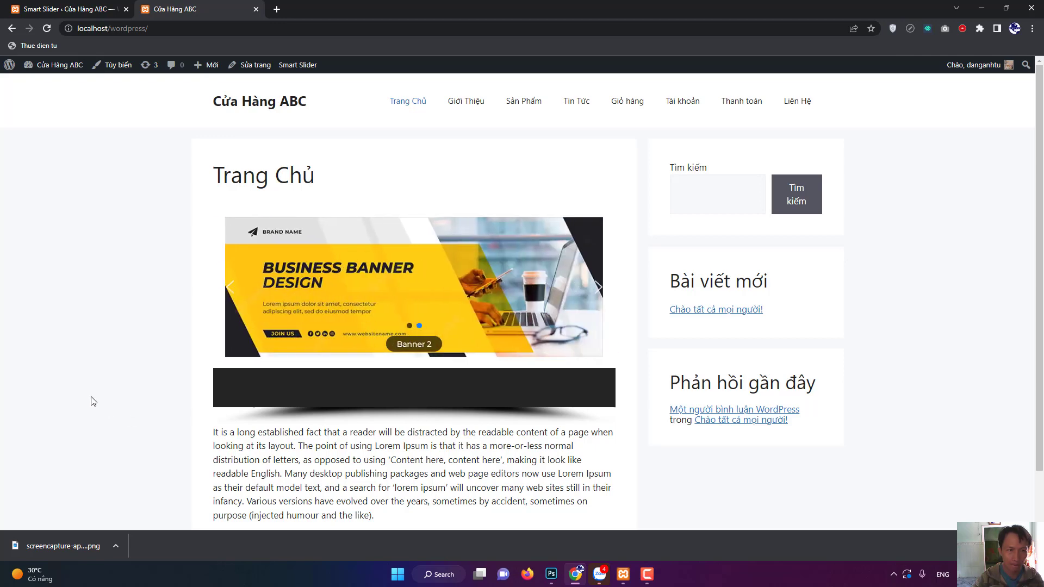
# Change the slide duration from 2000 to 1000 ms, save, and reload the storefront to watch the faster slides.
pyautogui.click(75, 7)
pyautogui.doubleClick(136, 333)
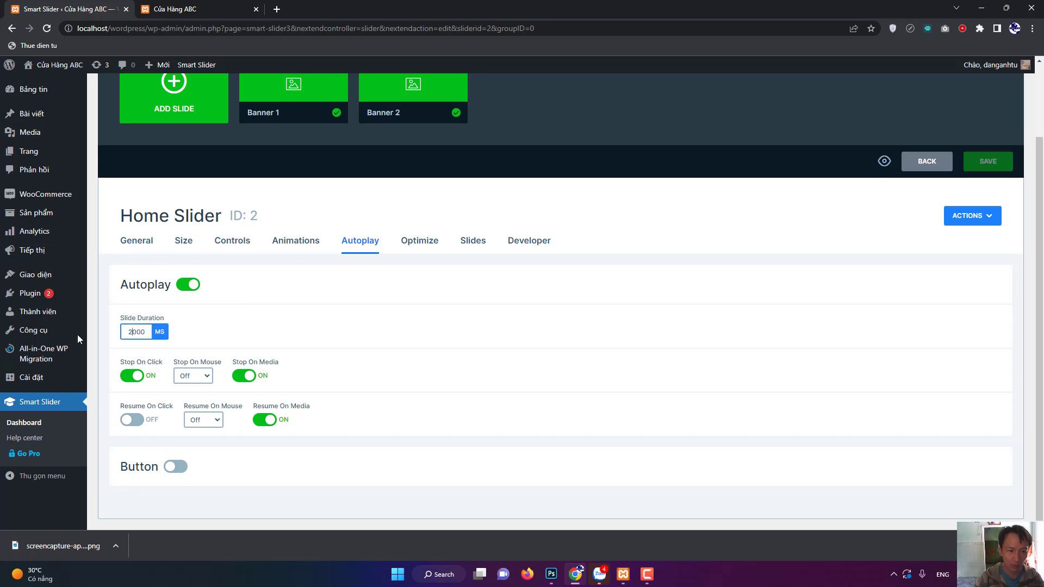
pyautogui.write('1000')
pyautogui.click(818, 288)
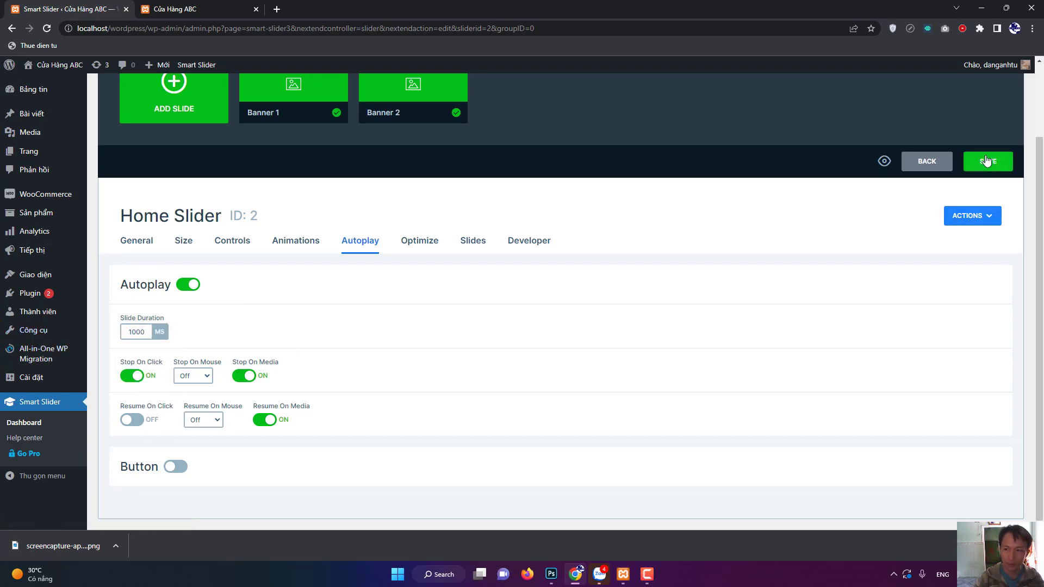
pyautogui.click(987, 161)
pyautogui.click(179, 9)
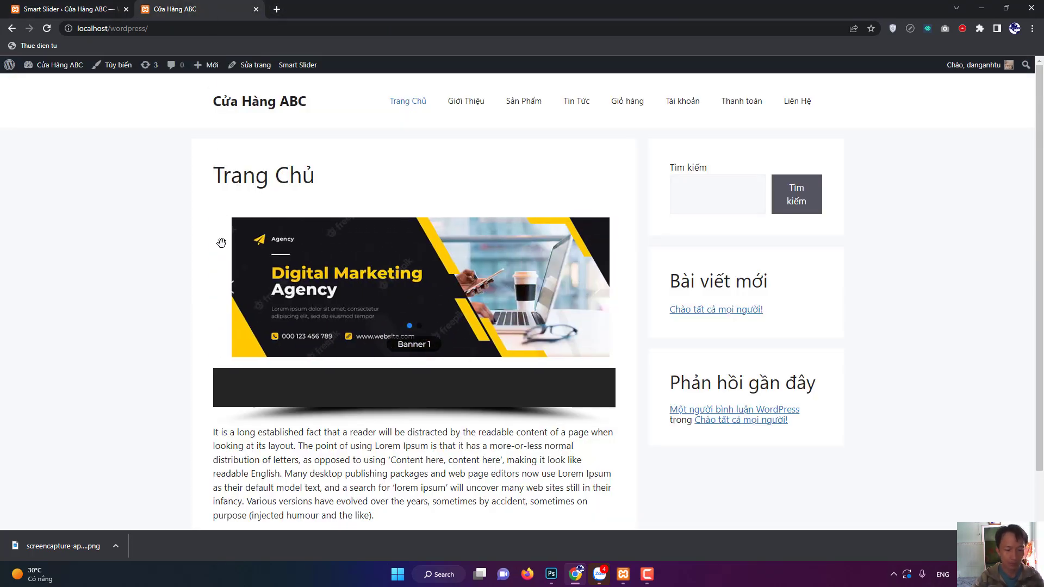
pyautogui.press('F5')
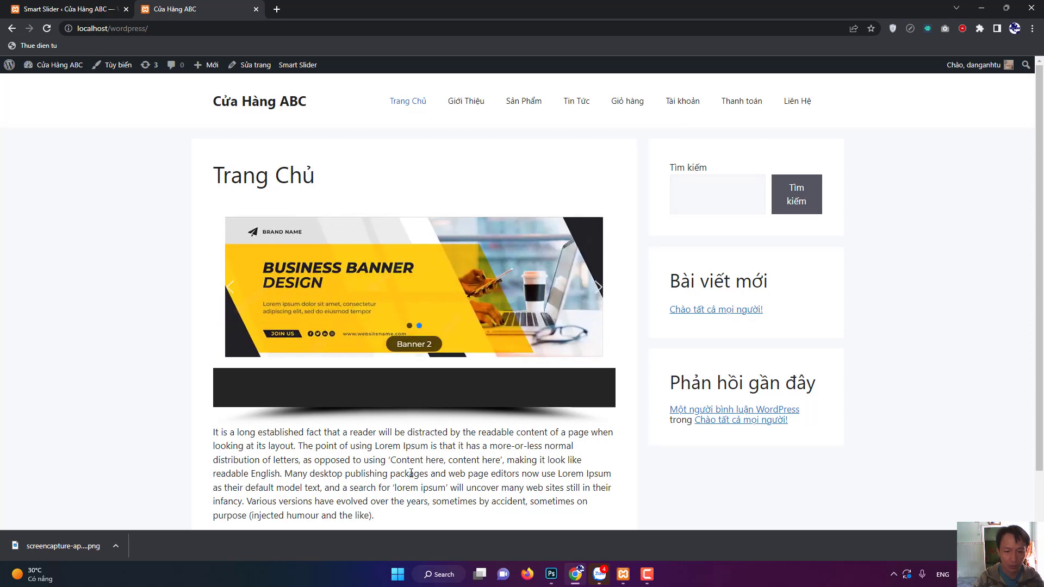
pyautogui.scroll(-1, 411, 473)
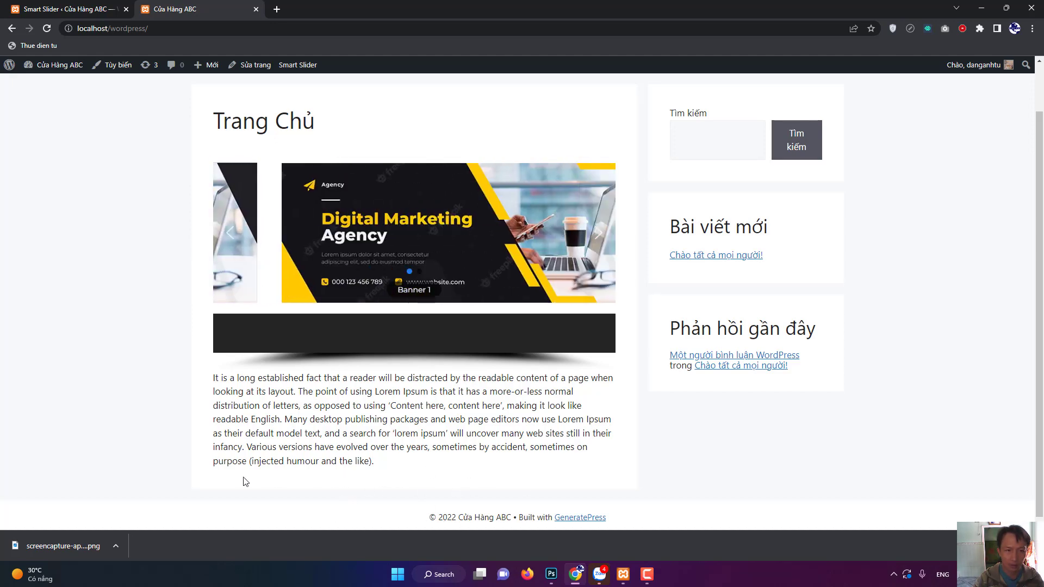
pyautogui.moveTo(300, 66)
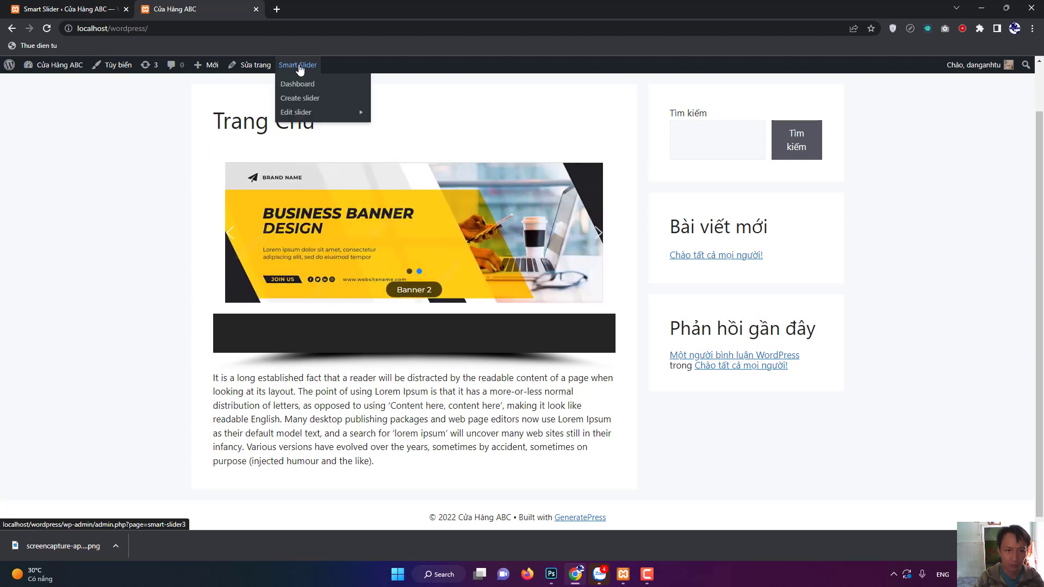
# Search Google for 'woocommerce shortcode' in a new browser tab.
pyautogui.click(277, 8)
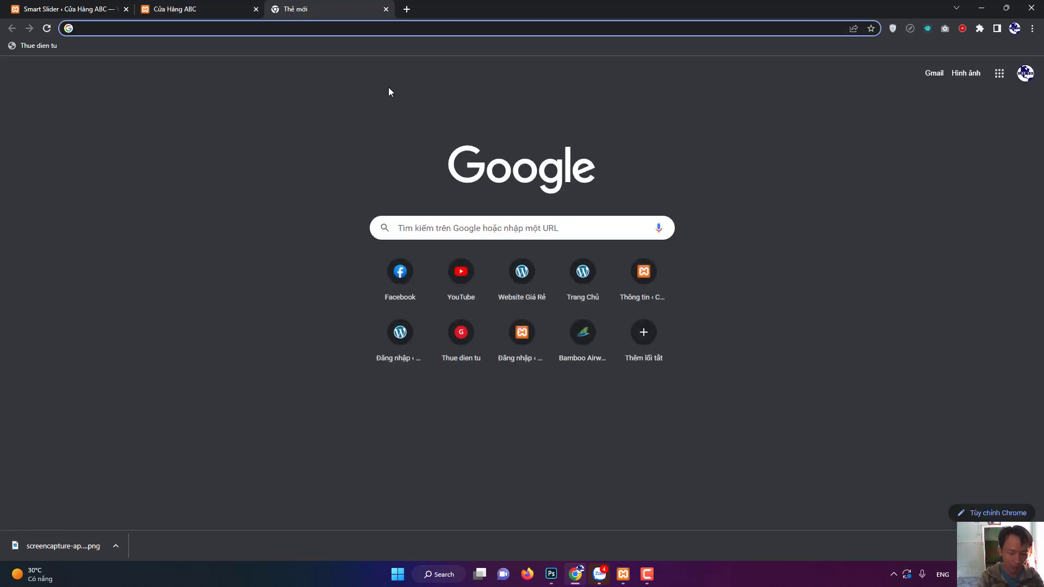
pyautogui.write('woocom')
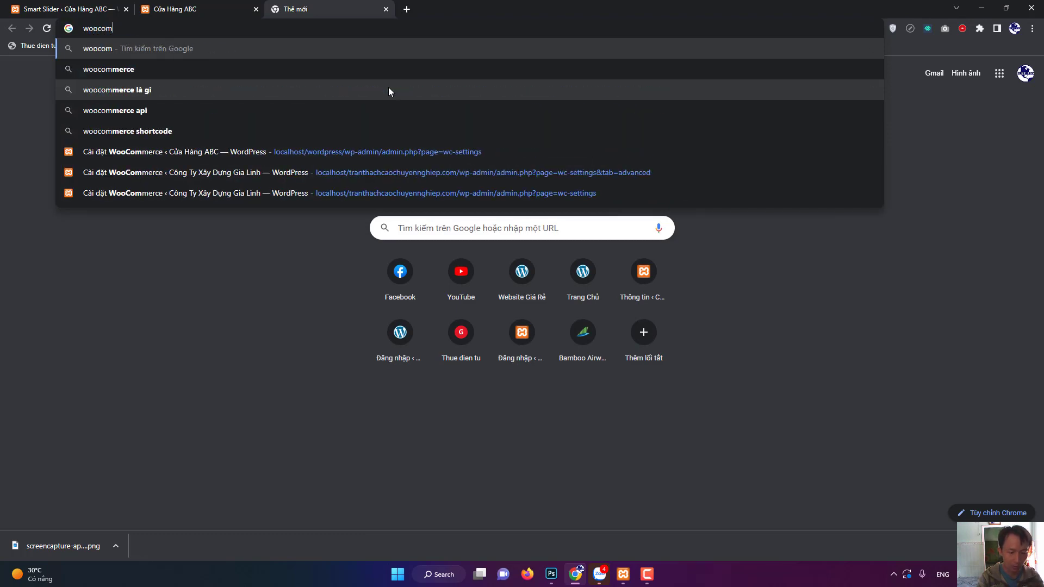
pyautogui.write('merce shor')
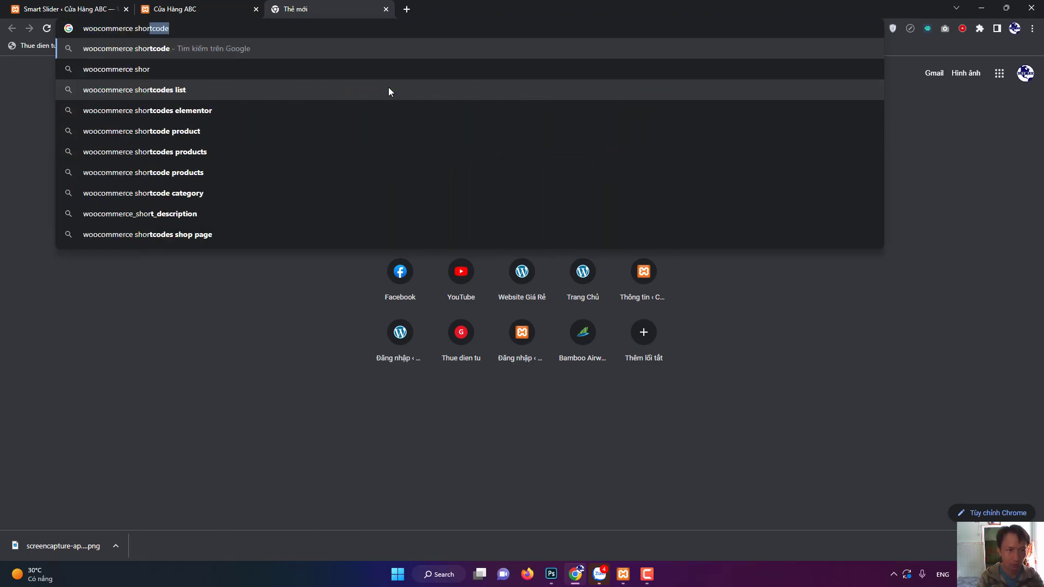
pyautogui.press('Return')
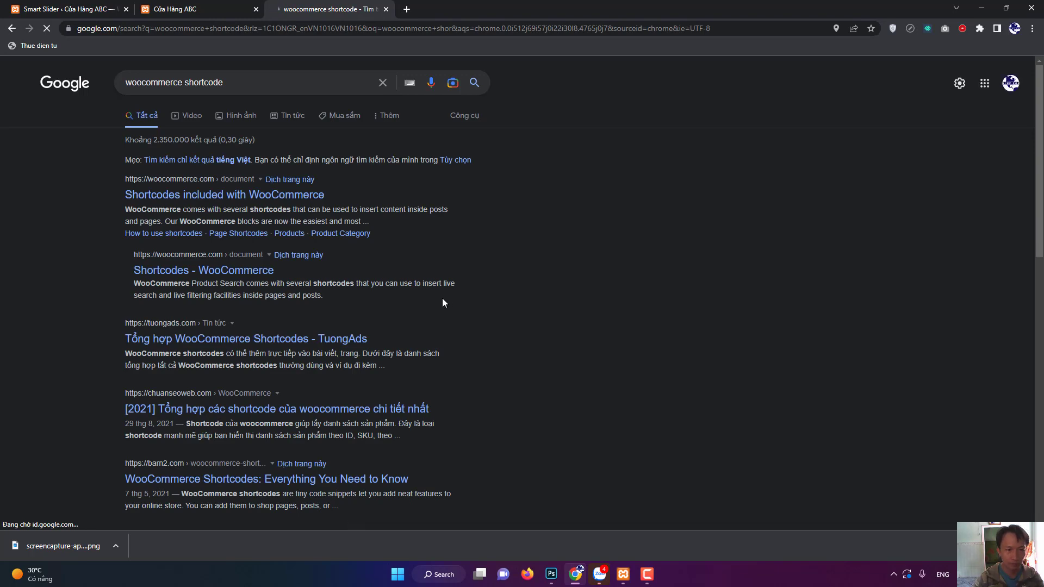
# Copy the [products] shortcode from the 'Shortcodes included with WooCommerce' page, then go back to the site.
pyautogui.click(209, 200)
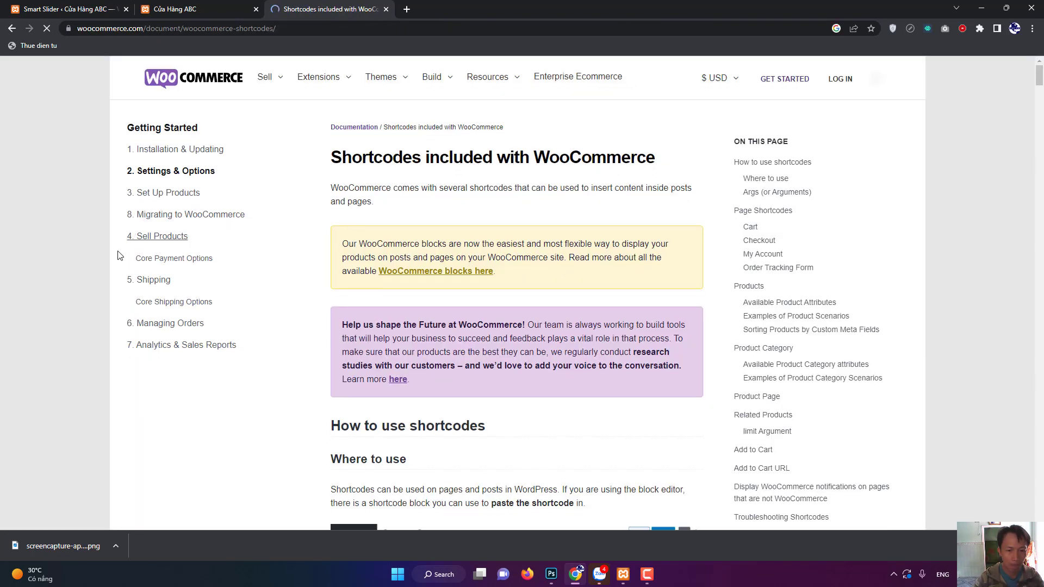
pyautogui.scroll(-15, 120, 256)
pyautogui.scroll(-6, 125, 255)
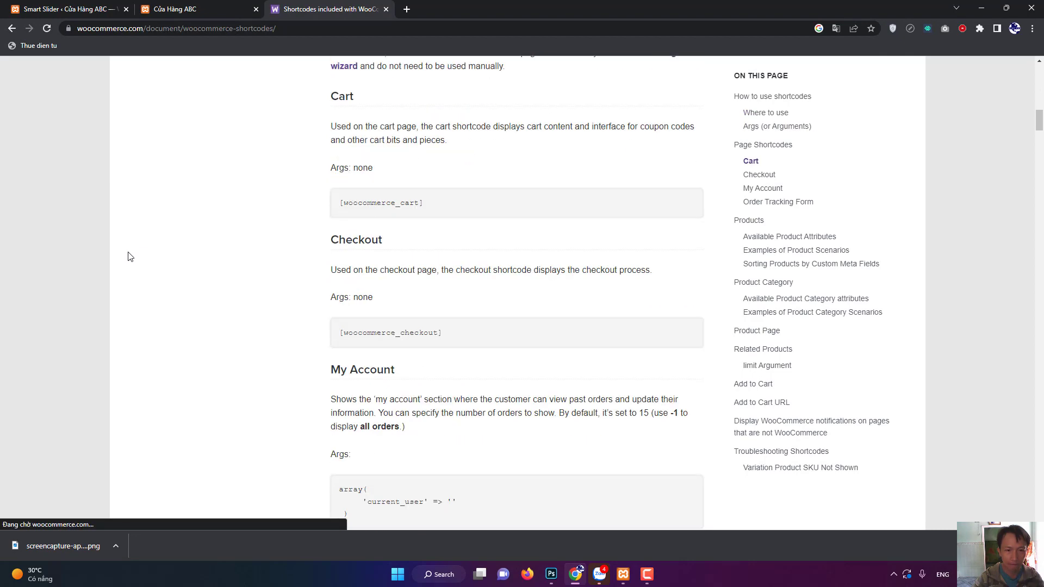
pyautogui.scroll(-11, 142, 254)
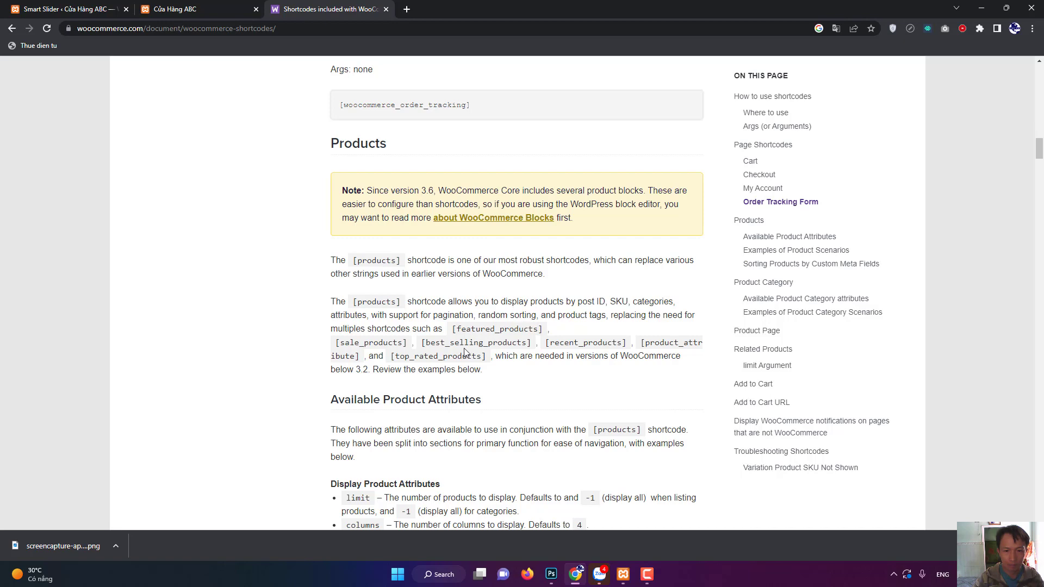
pyautogui.scroll(-3, 598, 364)
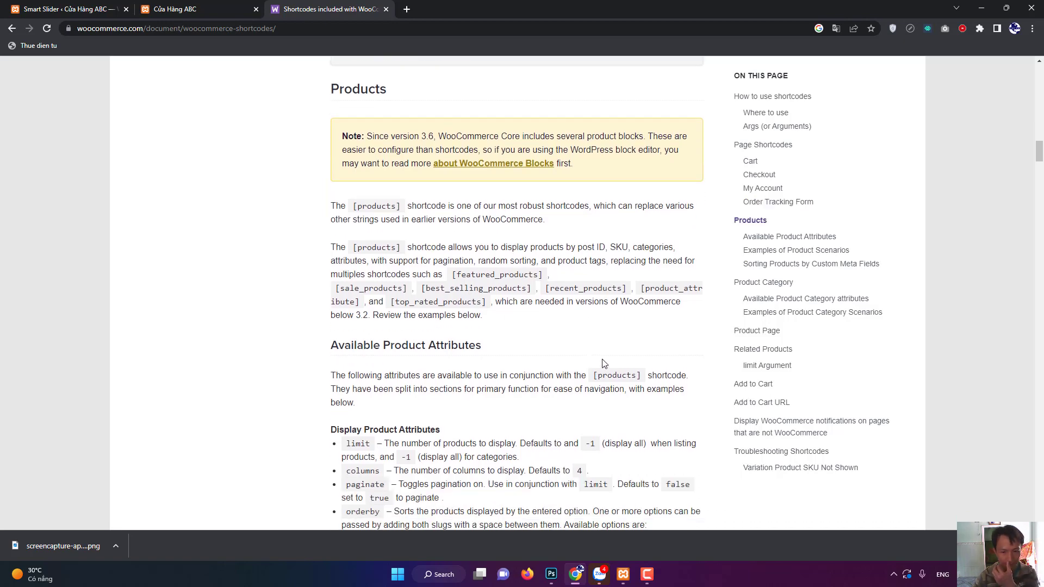
pyautogui.scroll(3, 601, 361)
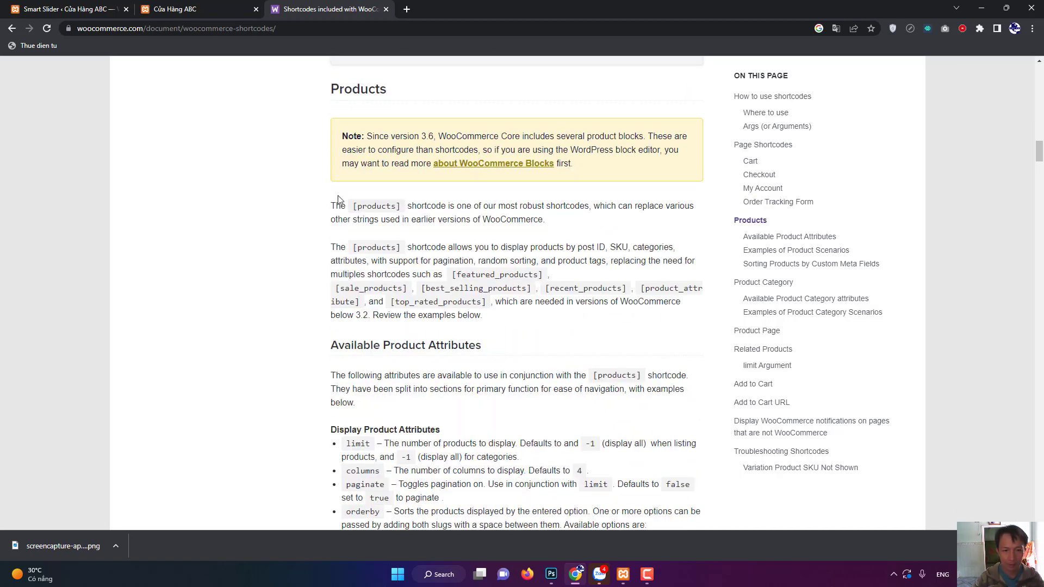
pyautogui.moveTo(352, 211); pyautogui.dragTo(392, 205)
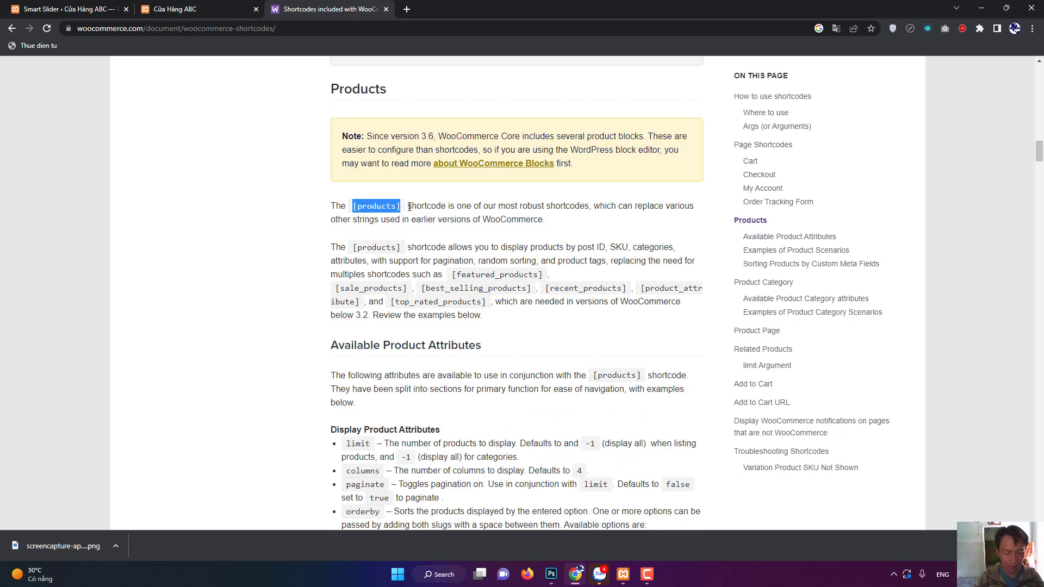
pyautogui.click(185, 9)
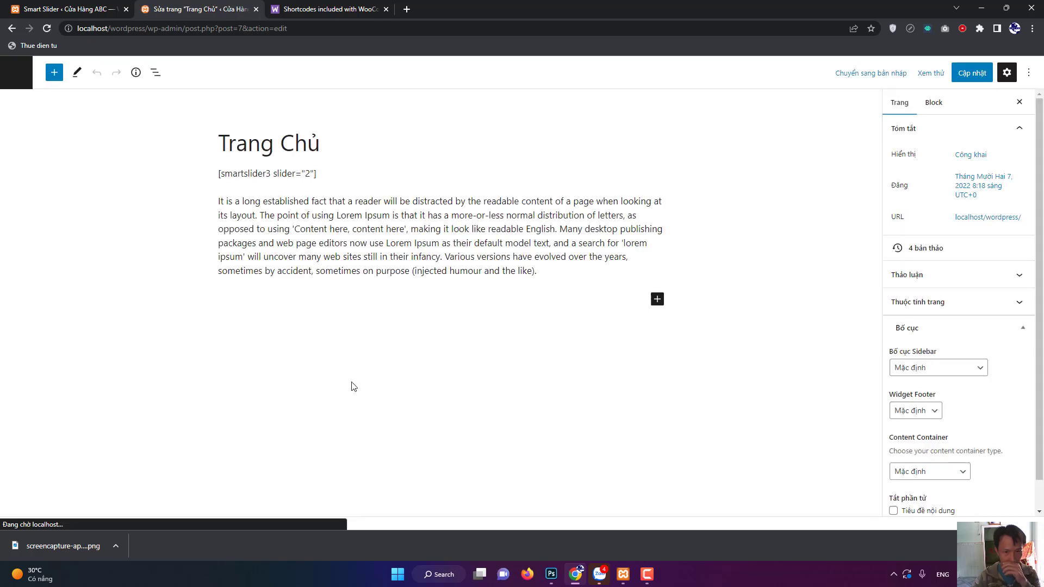
# Replace the lorem ipsum paragraph with the pasted [products] shortcode and update the page.
pyautogui.click(512, 248)
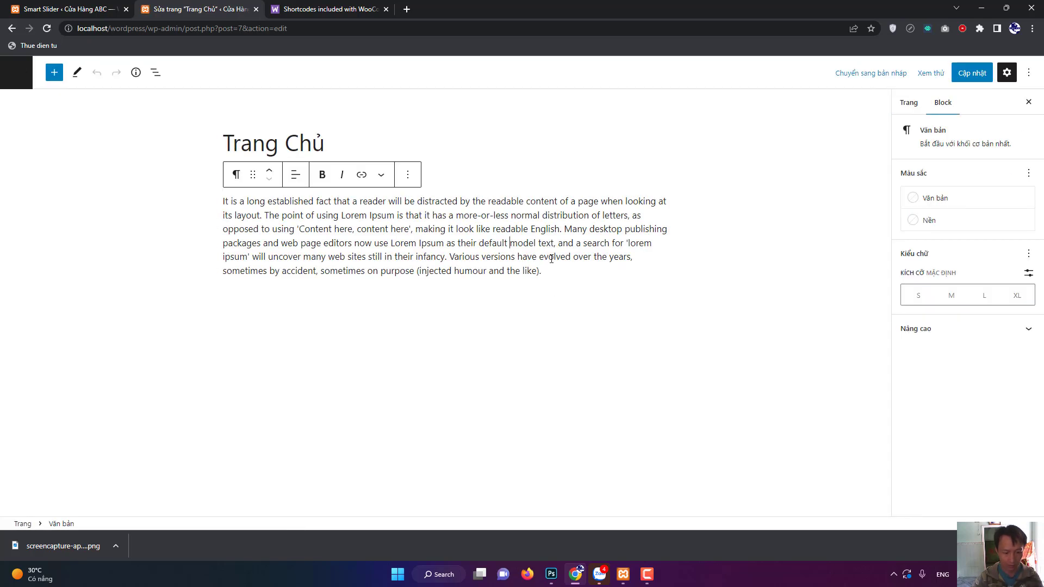
pyautogui.hotkey('ctrl', 'a')
pyautogui.write('[products]')
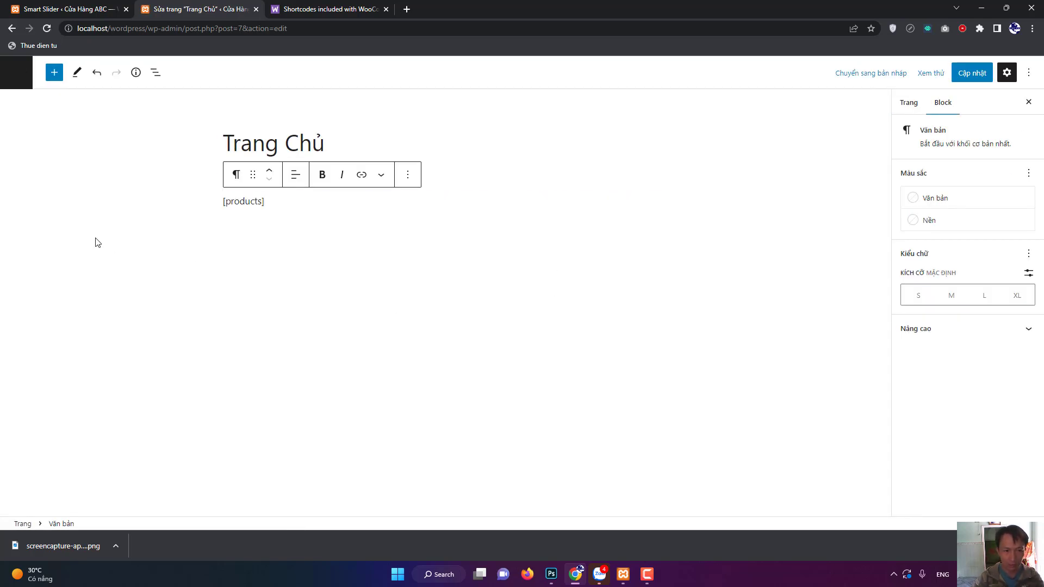
pyautogui.click(96, 240)
pyautogui.click(965, 75)
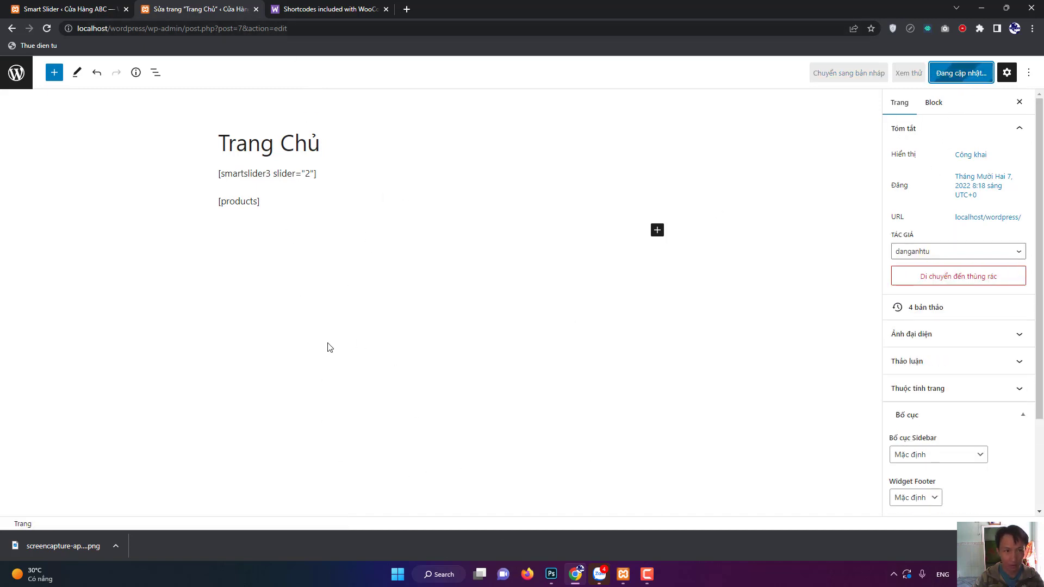
# Preview the homepage's new product grid, then return to editing the page.
pyautogui.click(135, 496)
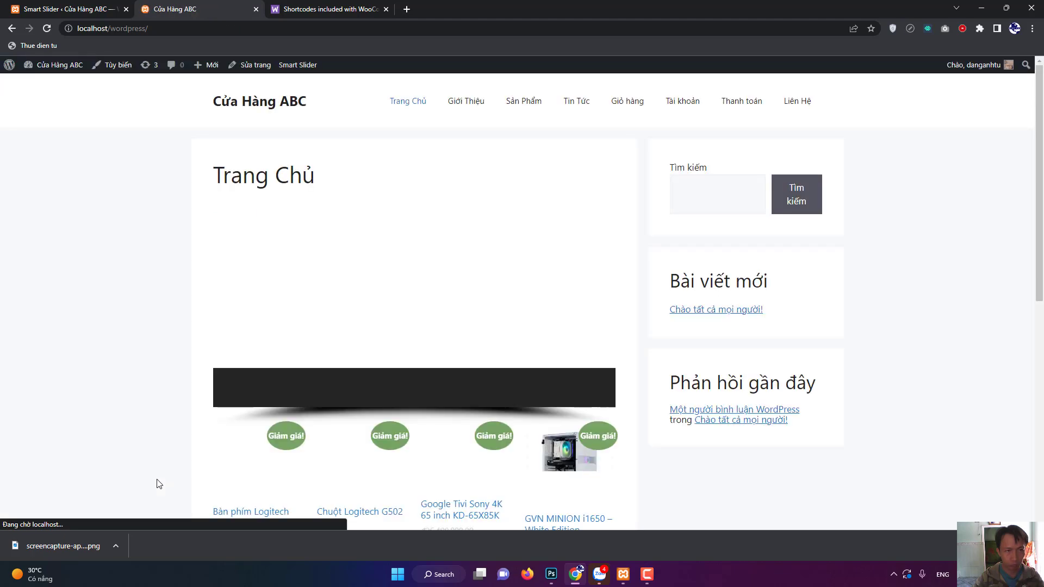
pyautogui.scroll(-5, 156, 482)
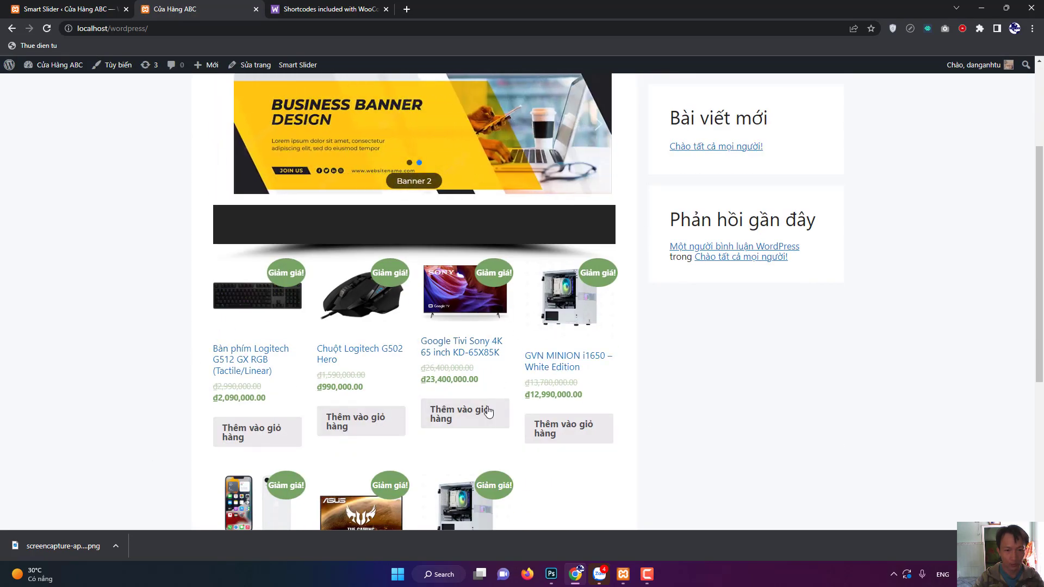
pyautogui.scroll(-2, 378, 448)
pyautogui.scroll(5, 377, 448)
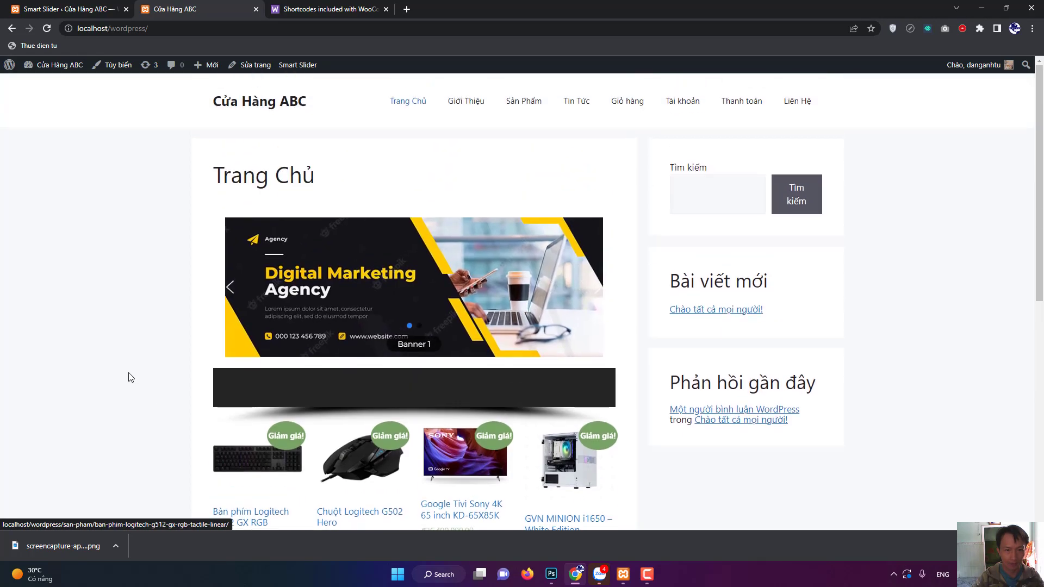
pyautogui.scroll(-4, 131, 373)
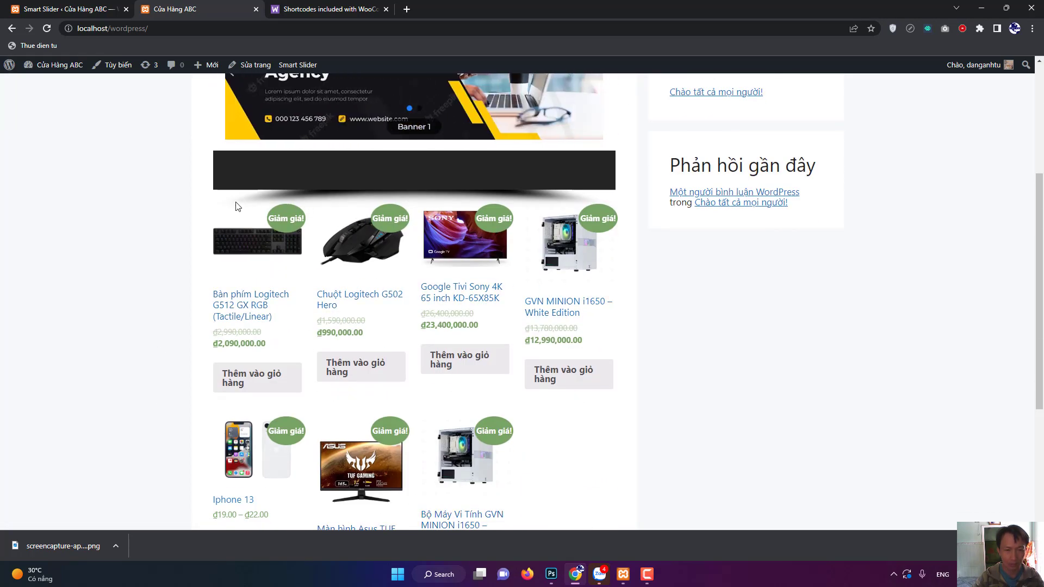
pyautogui.click(250, 66)
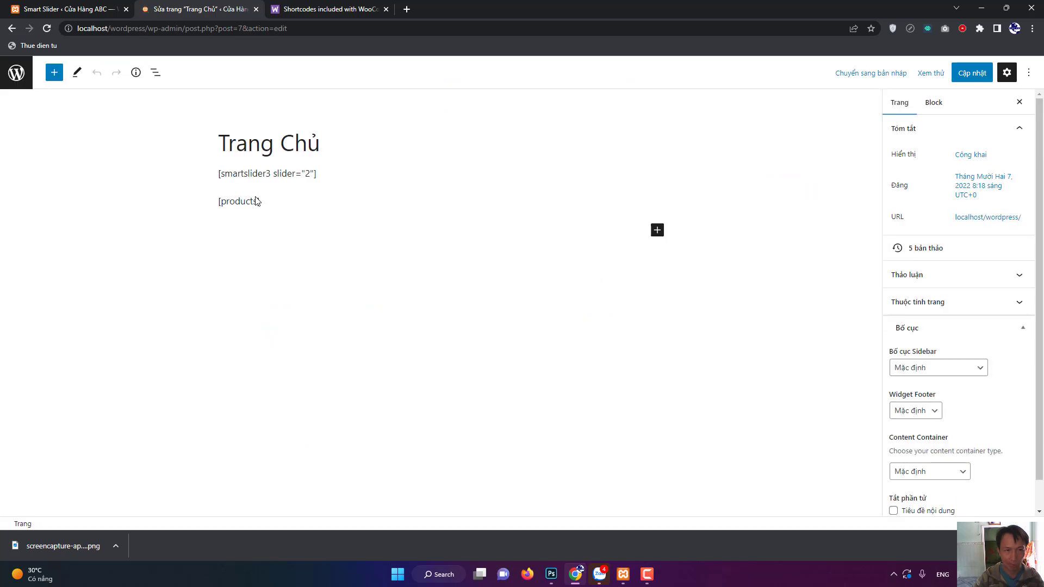
# Add a 'Sản Phẩm' heading above the [products] shortcode and update the page.
pyautogui.click(253, 204)
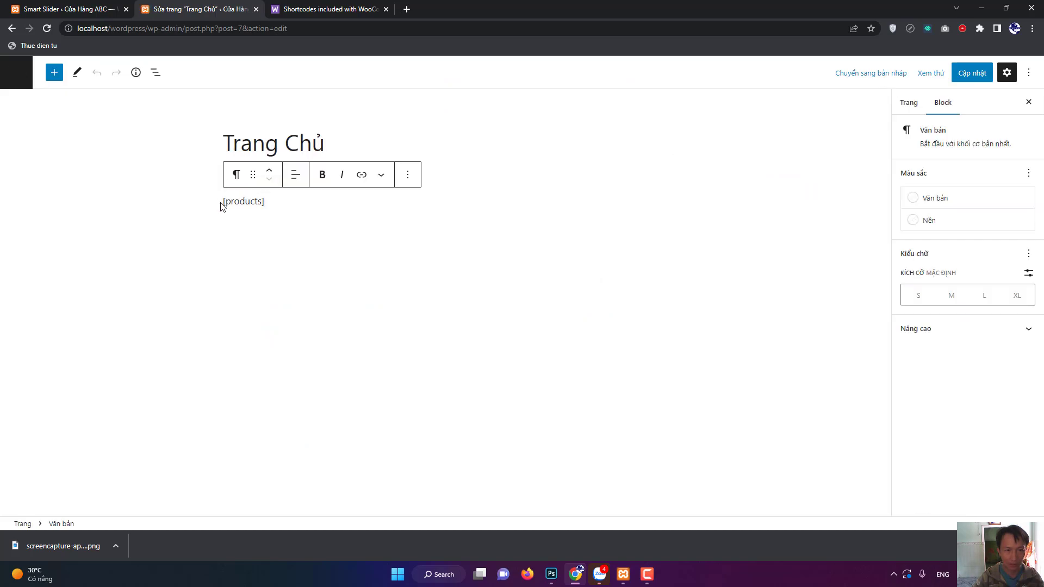
pyautogui.write('[smartslider3 slider="2"]')
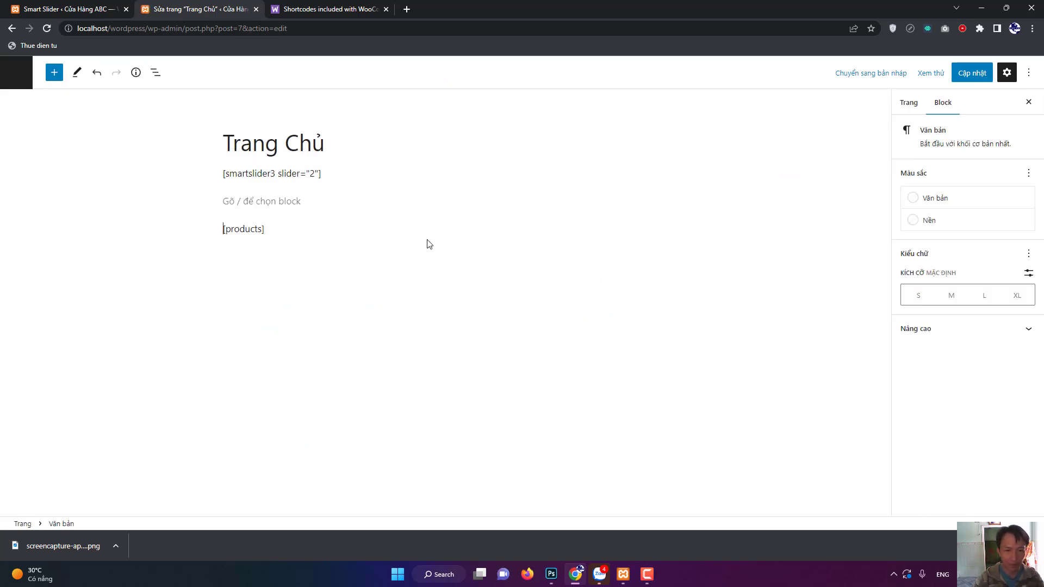
pyautogui.press('Delete')
pyautogui.press('Return')
pyautogui.click(662, 203)
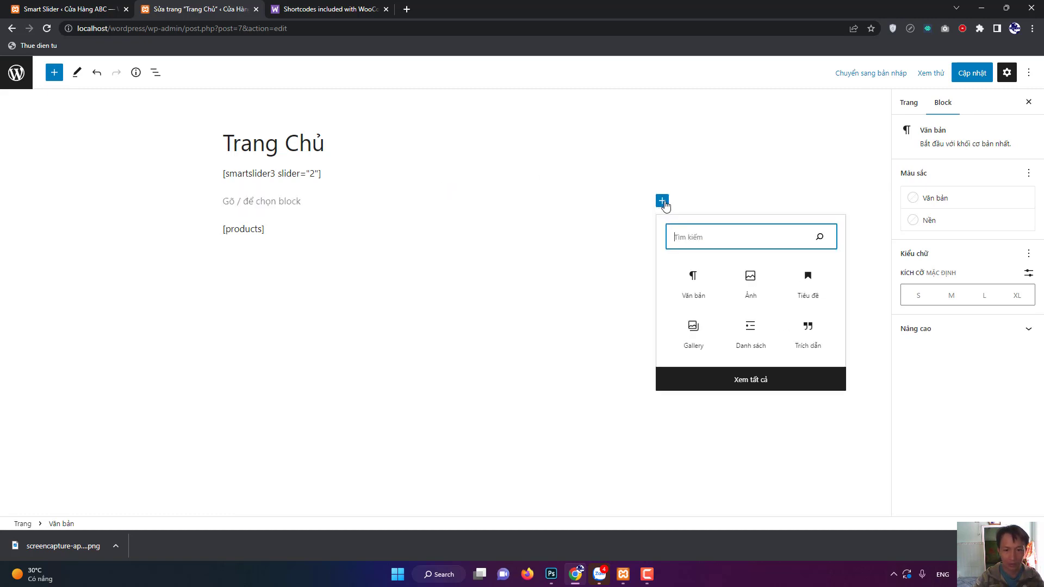
pyautogui.click(804, 288)
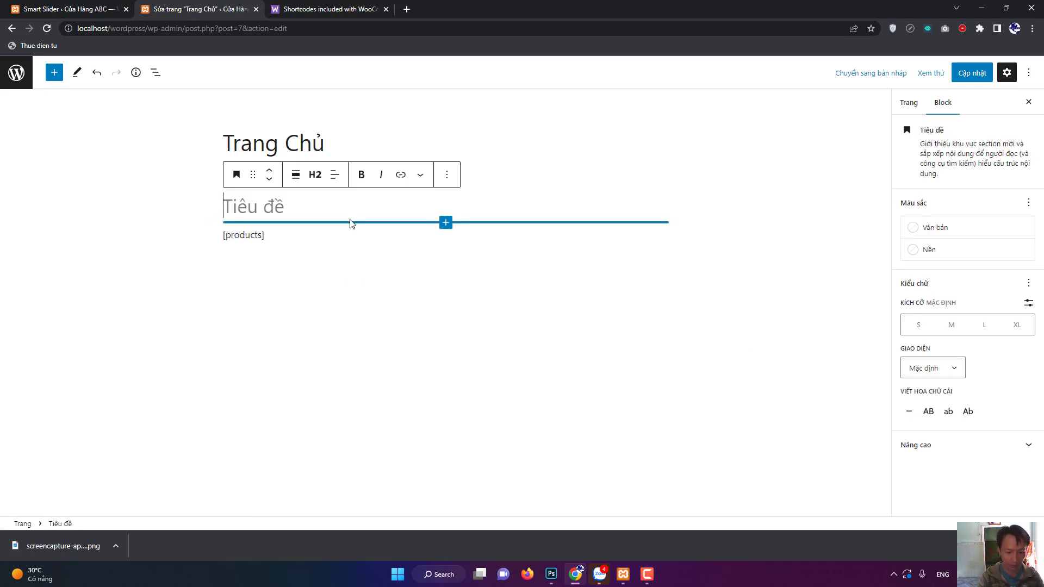
pyautogui.write('Sản Phẩm')
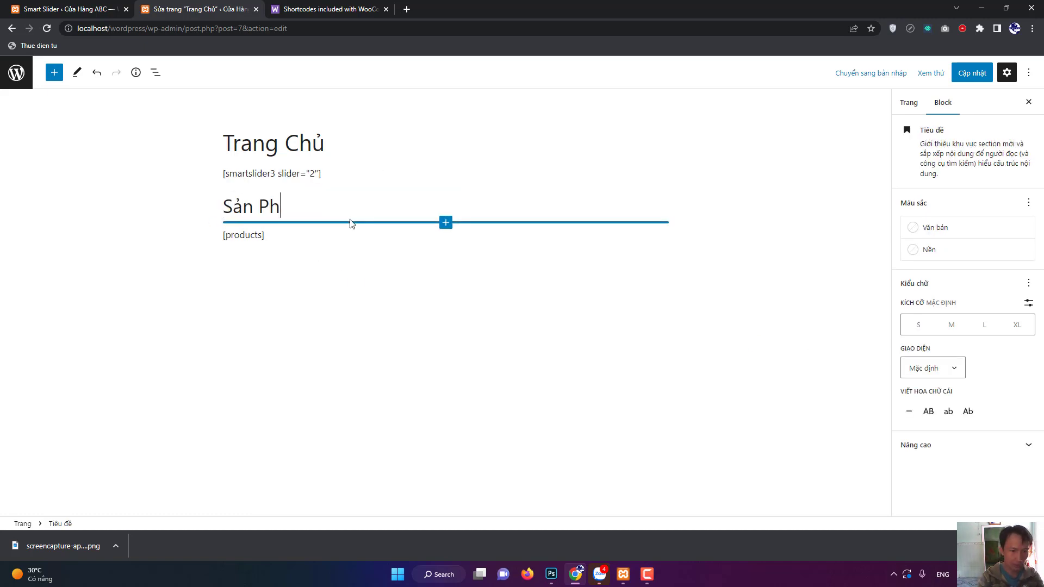
pyautogui.click(972, 73)
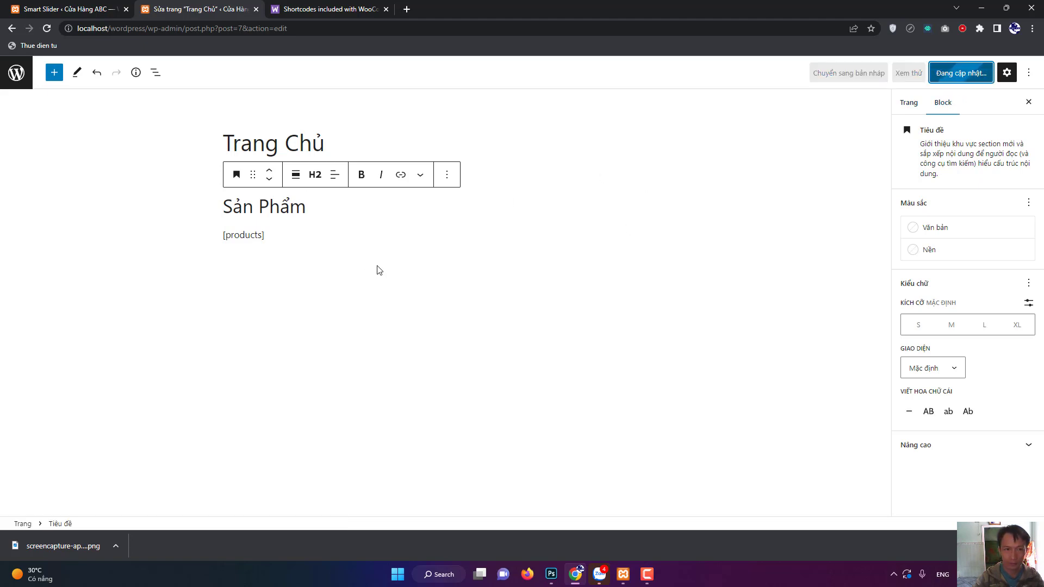
# Open the live homepage in a new tab to check the product grid, then return to the editor.
pyautogui.rightClick(132, 495)
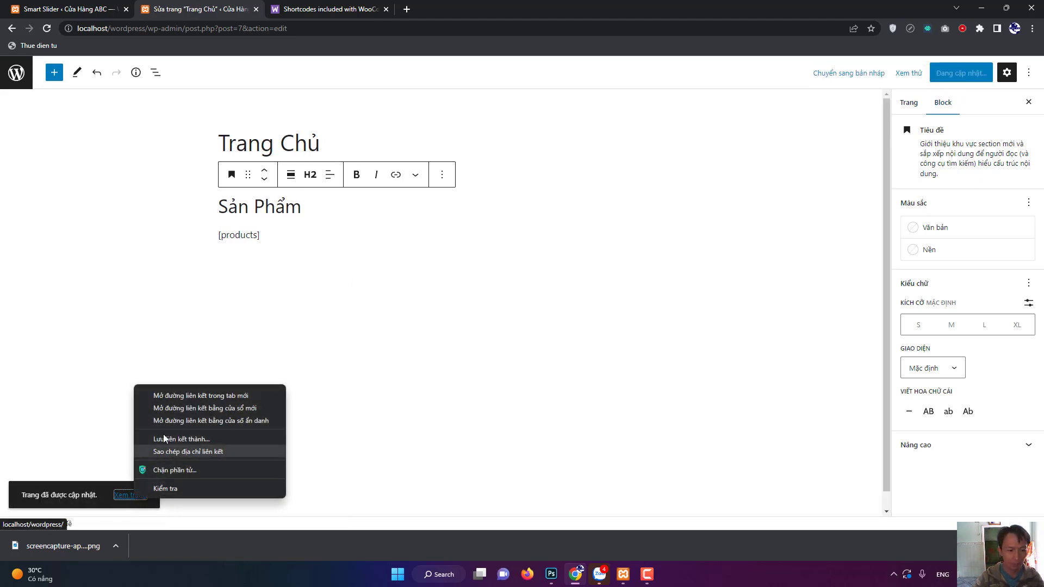
pyautogui.click(170, 397)
pyautogui.click(320, 4)
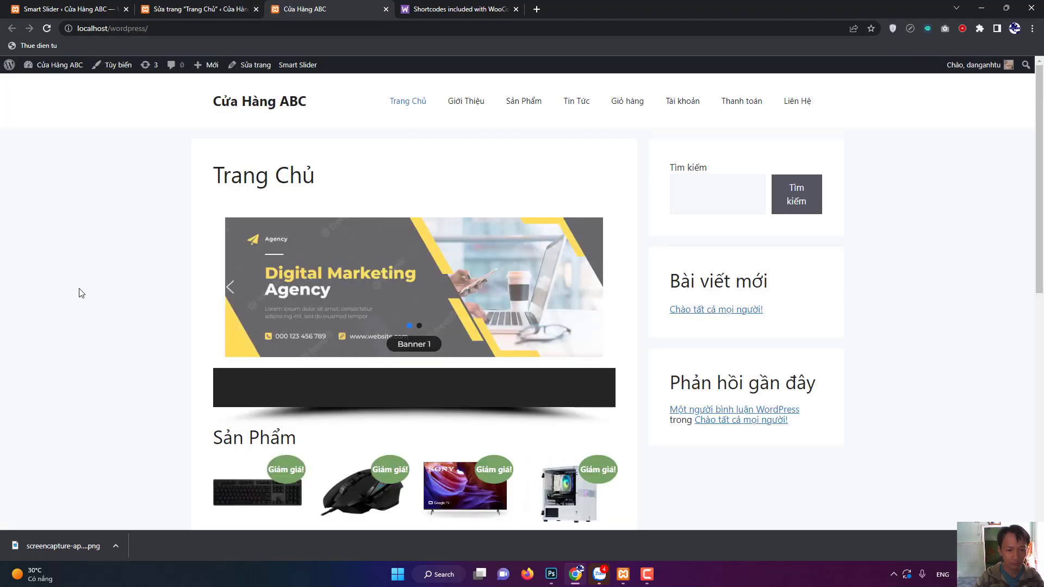
pyautogui.scroll(-4, 266, 239)
pyautogui.scroll(4, 166, 221)
pyautogui.scroll(-3, 166, 220)
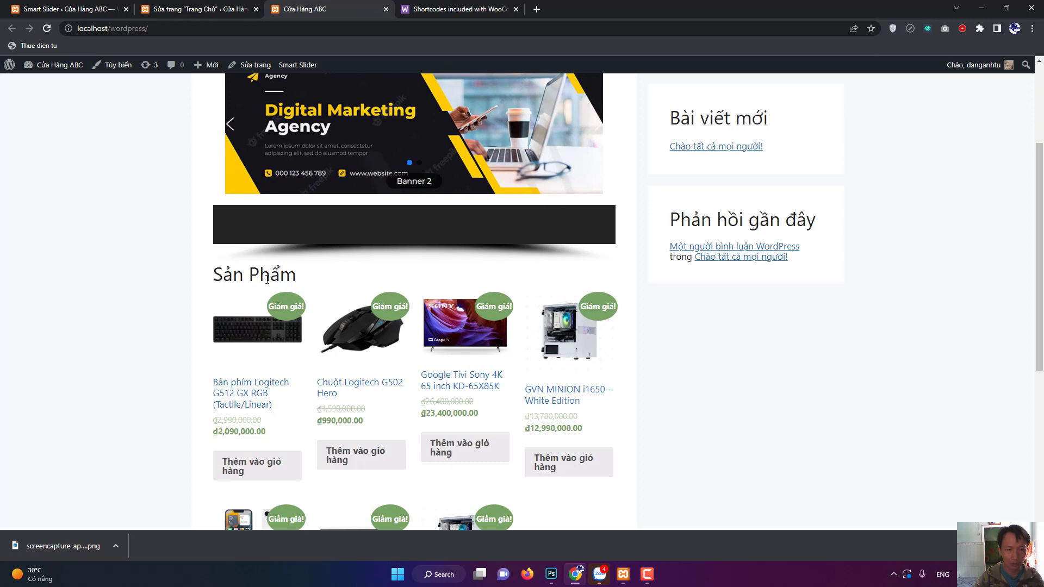
pyautogui.click(198, 9)
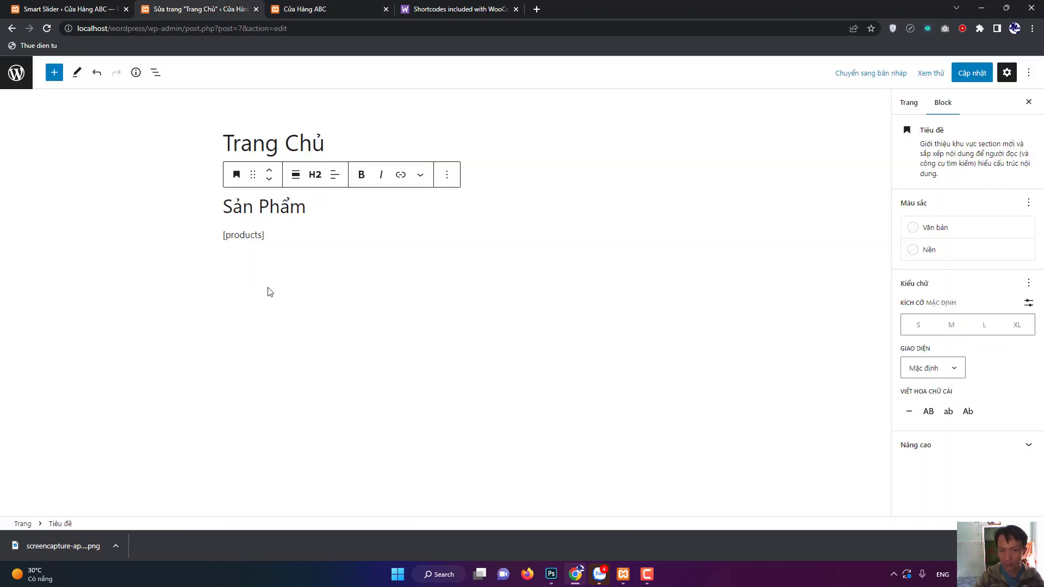
# Make the Sản Phẩm heading uppercase with a blue background and white text, then update.
pyautogui.click(931, 418)
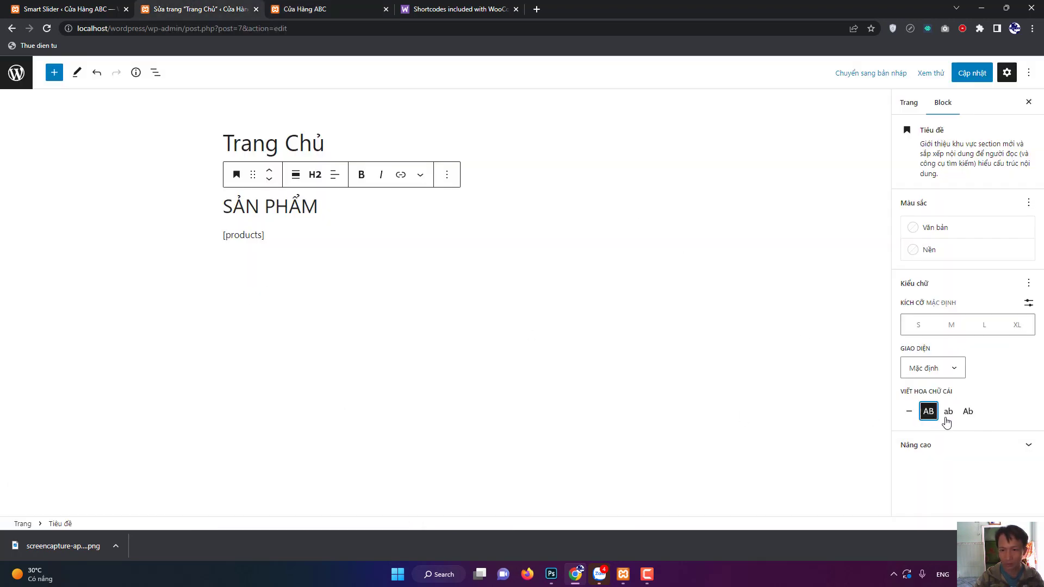
pyautogui.click(929, 235)
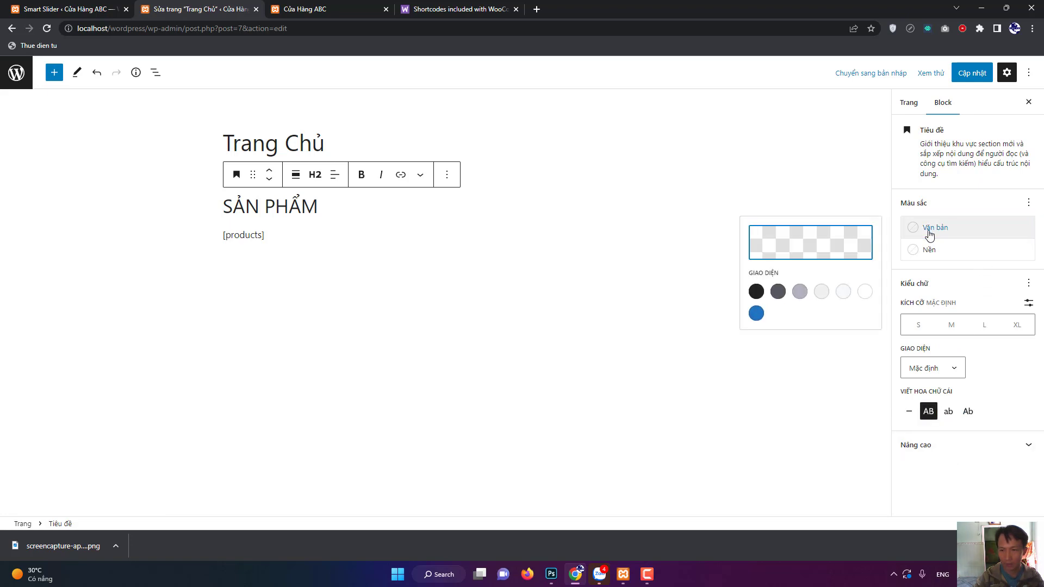
pyautogui.click(930, 235)
pyautogui.click(933, 233)
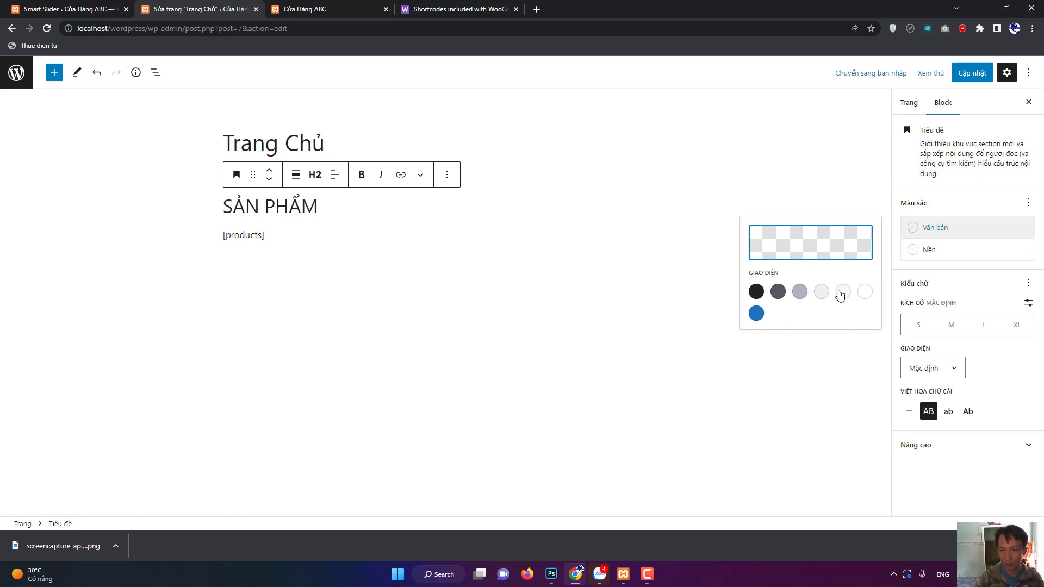
pyautogui.click(930, 256)
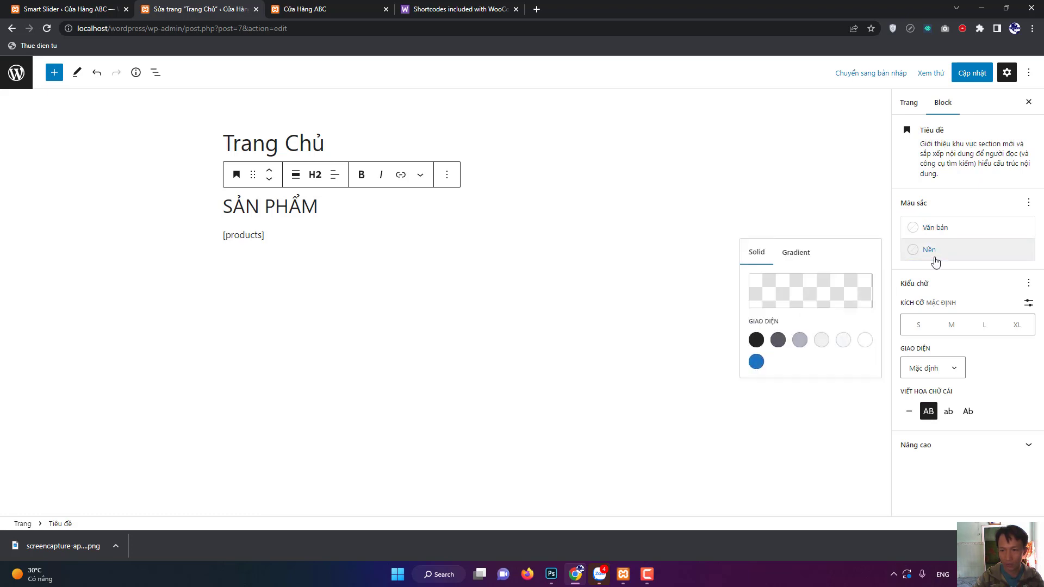
pyautogui.click(759, 369)
pyautogui.click(926, 233)
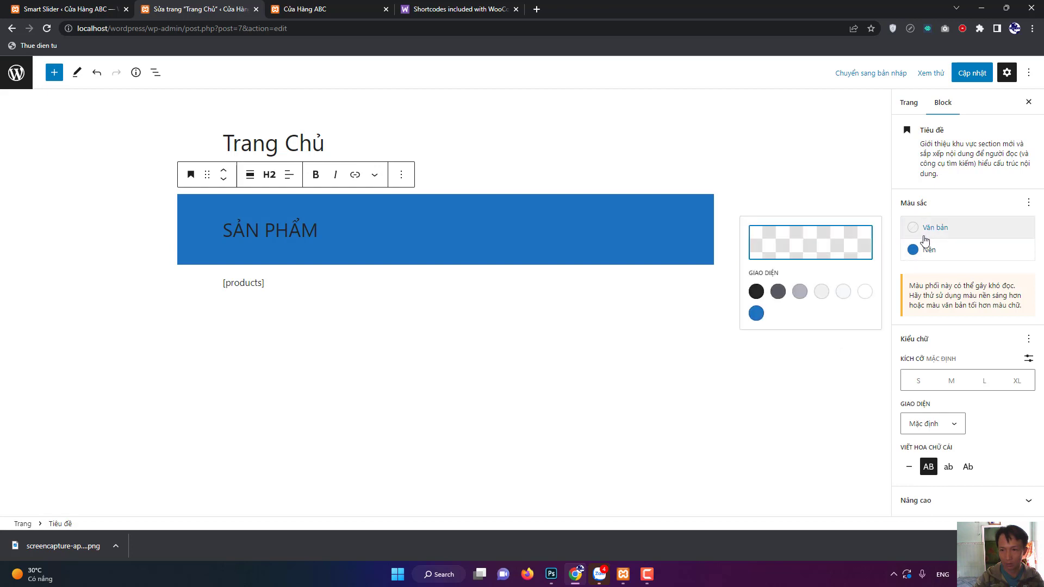
pyautogui.click(865, 292)
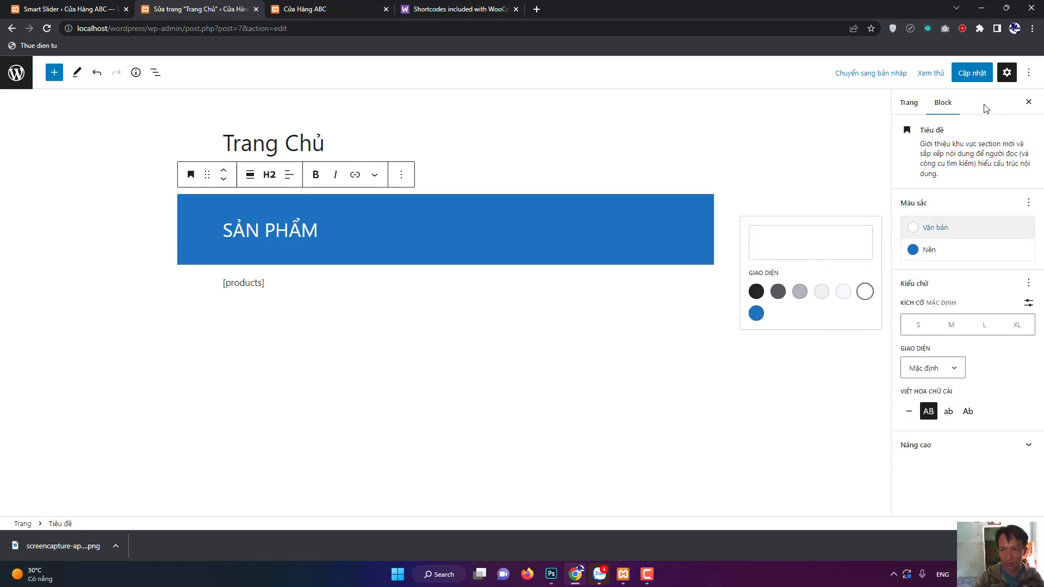
pyautogui.click(972, 73)
# Reload the live homepage and scroll to check the restyled SẢN PHẨM band.
pyautogui.click(293, 9)
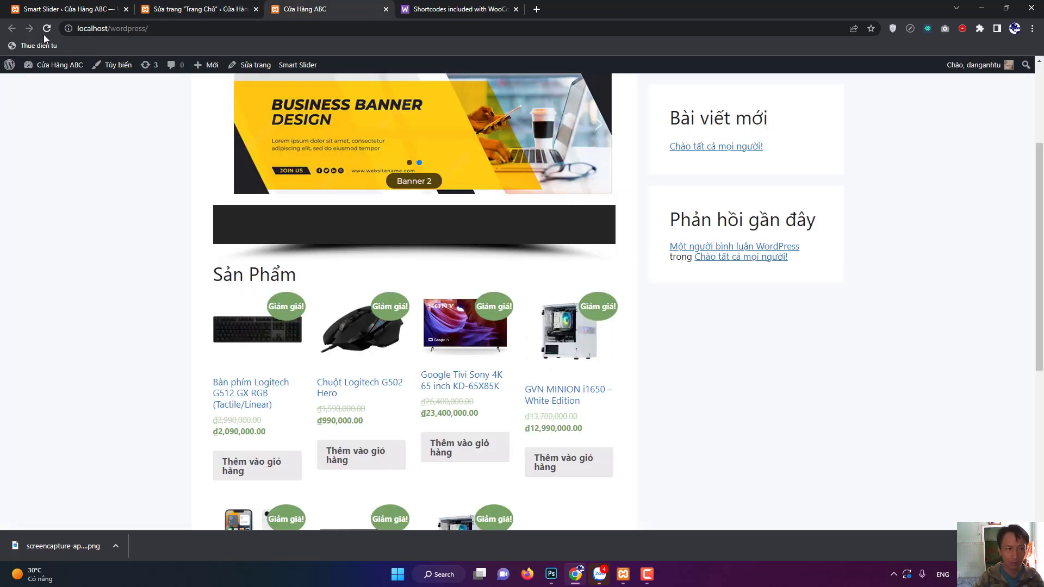
pyautogui.click(47, 29)
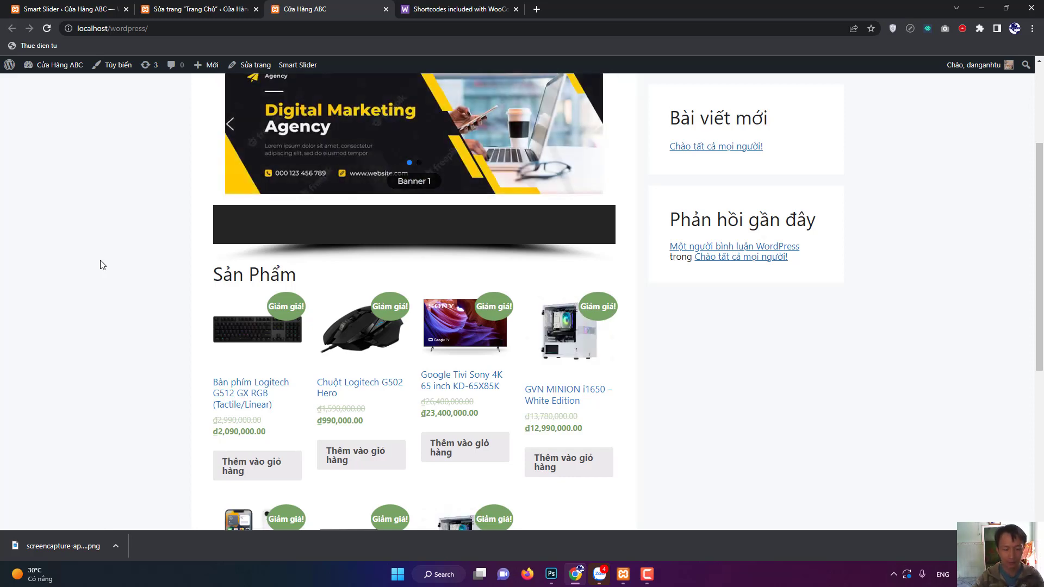
pyautogui.press('F5')
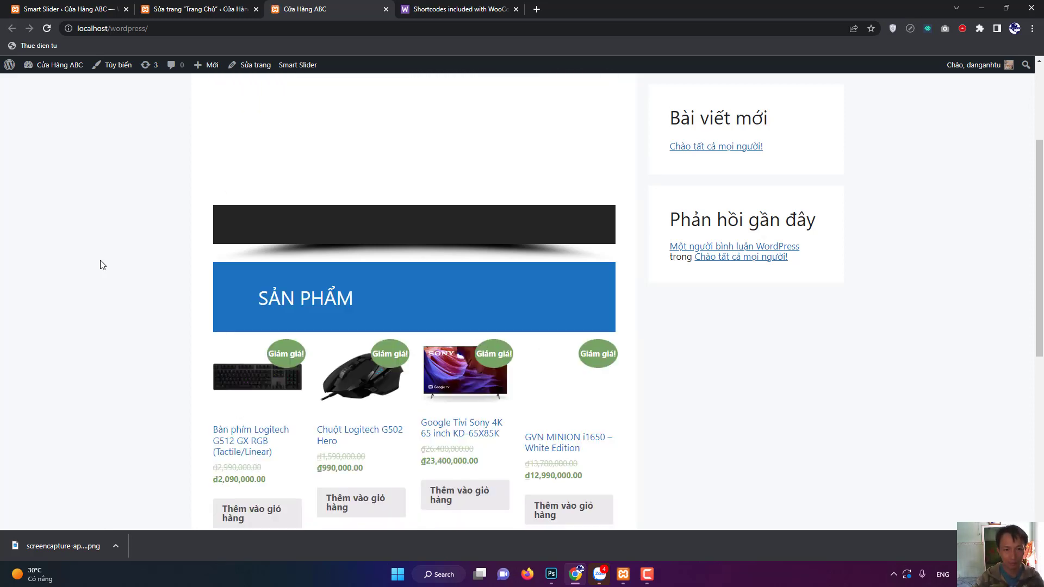
pyautogui.scroll(3, 228, 274)
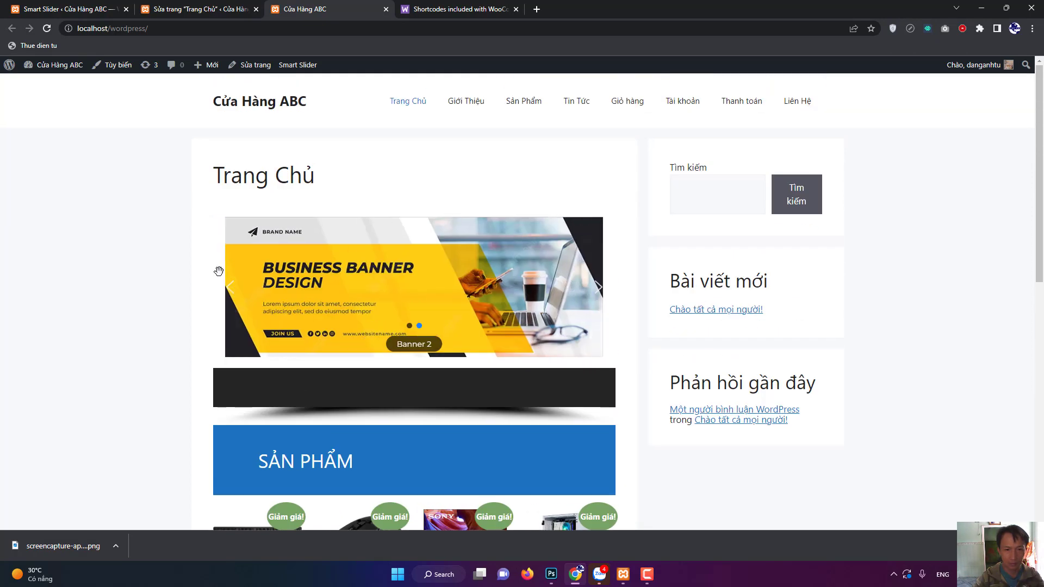
pyautogui.scroll(-3, 216, 279)
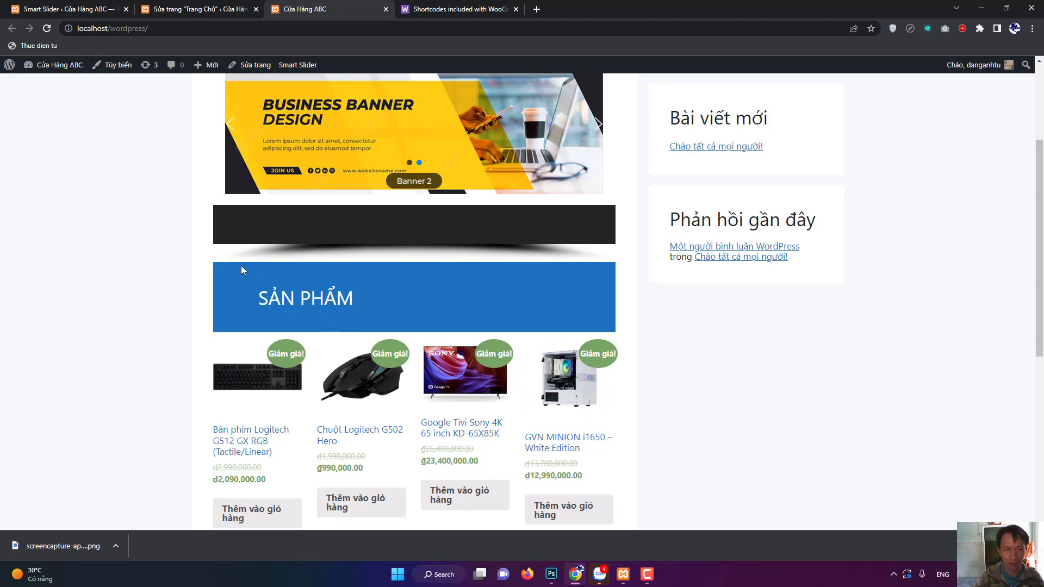
pyautogui.scroll(3, 358, 318)
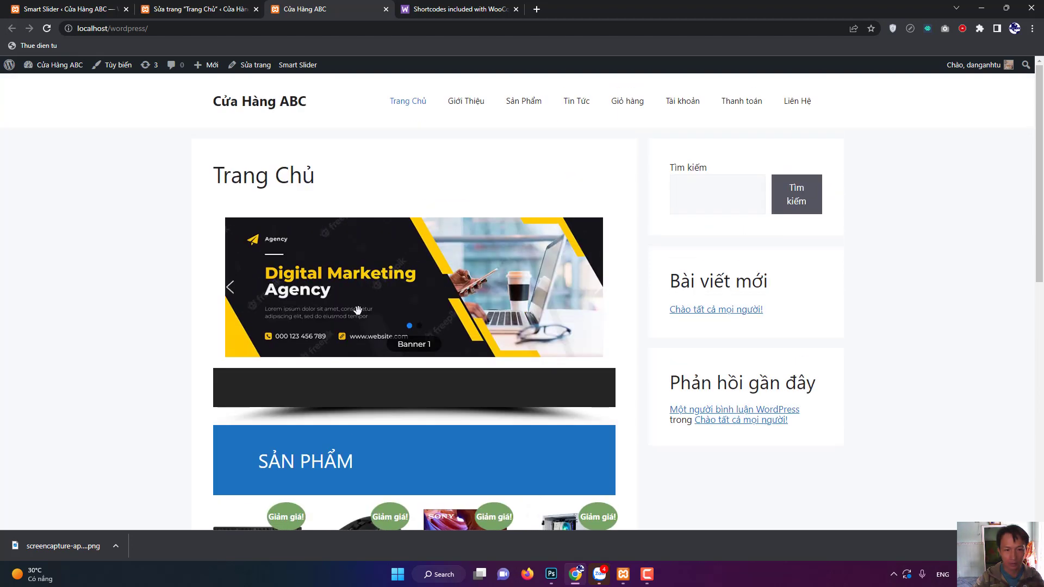
pyautogui.scroll(-4, 402, 377)
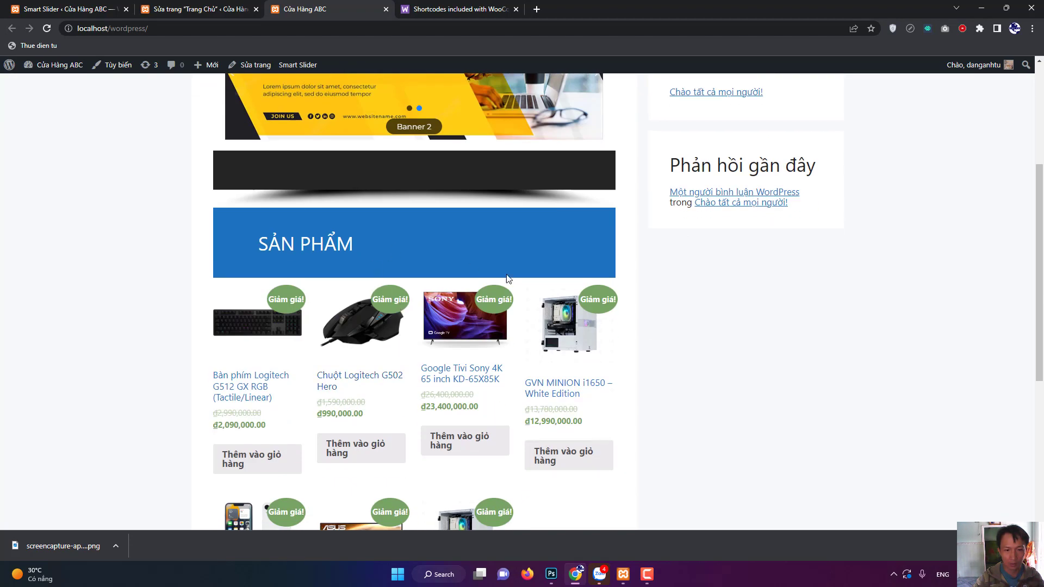
# Back in the editor, browse the heading's typography options such as custom size and font weight.
pyautogui.hotkey('ctrl', 'shift', 'Tab')
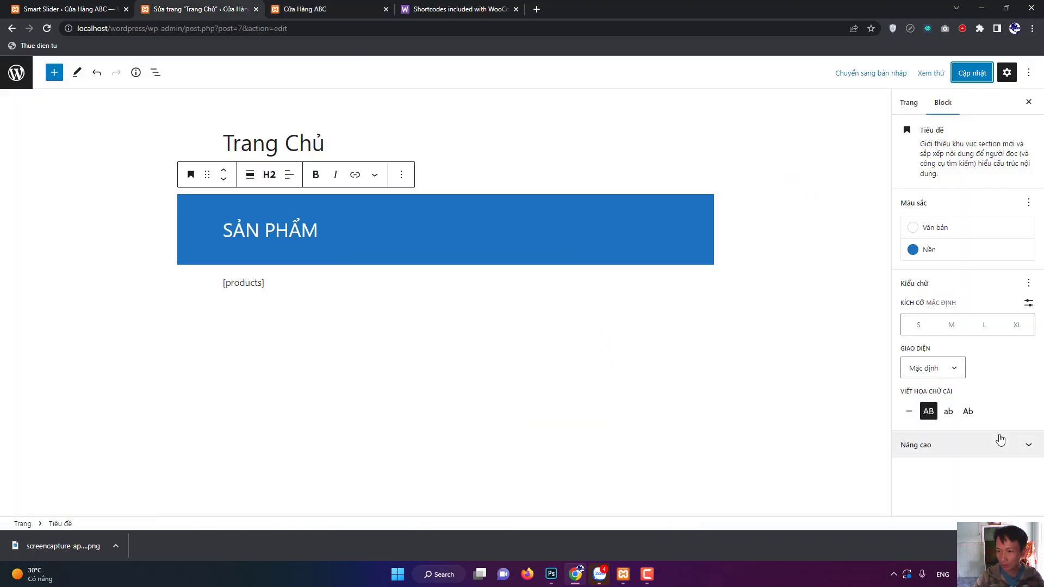
pyautogui.click(1028, 304)
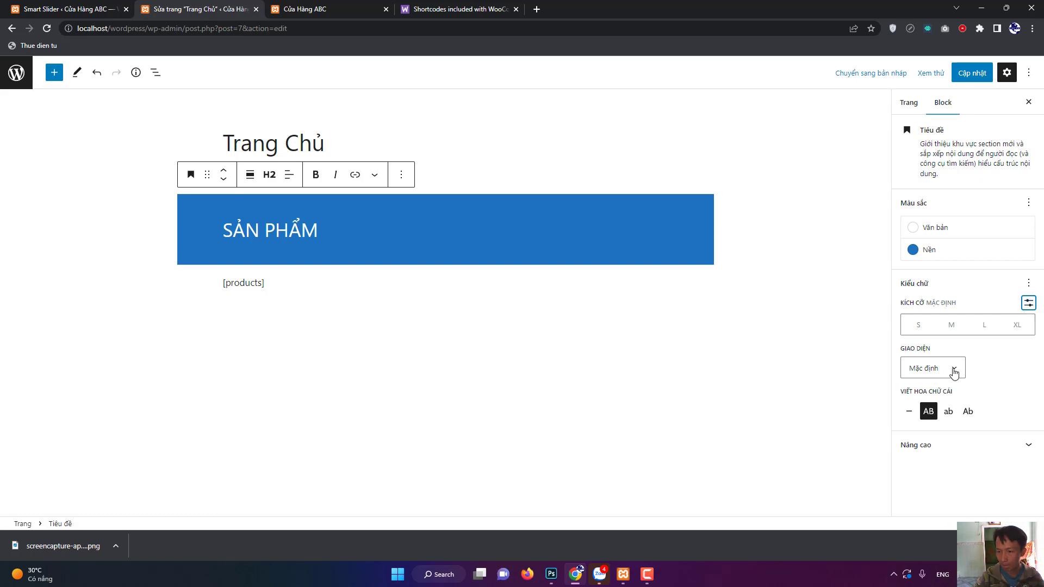
pyautogui.click(954, 372)
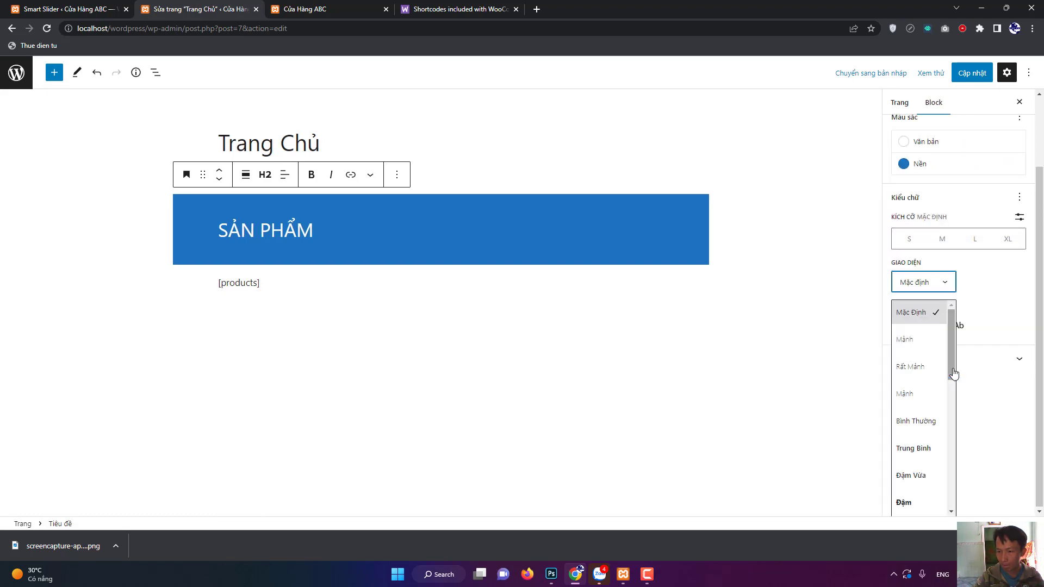
pyautogui.click(1009, 315)
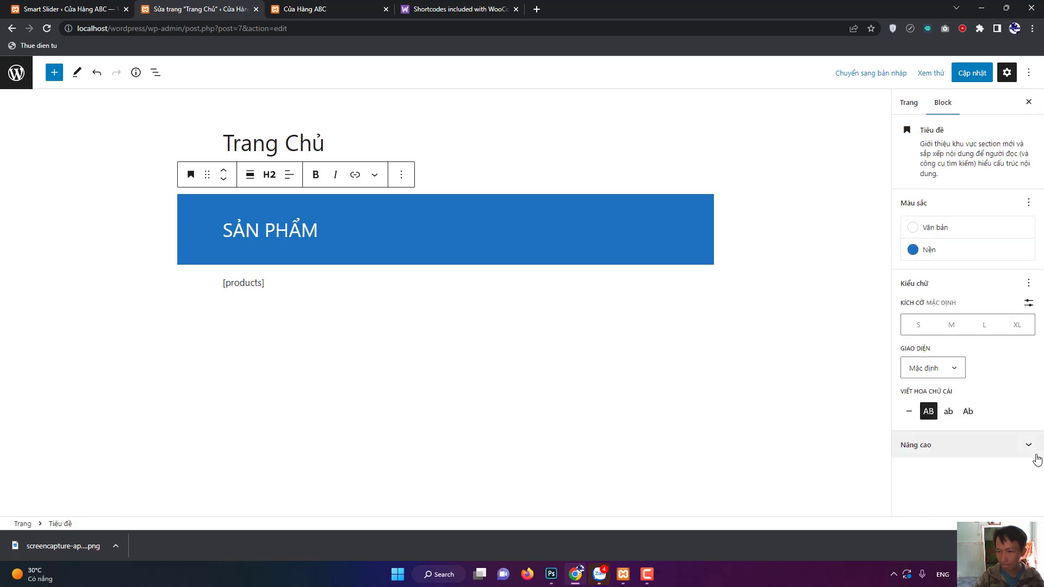
pyautogui.click(1018, 440)
pyautogui.scroll(2, 1013, 444)
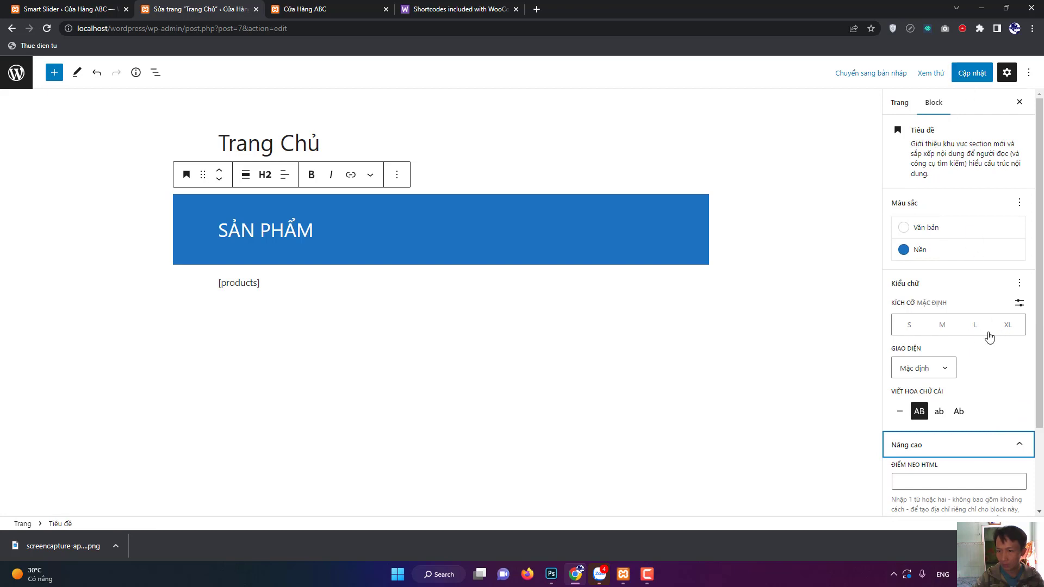
# Try the L, XL and S size presets, settle on M, and update the page.
pyautogui.click(943, 326)
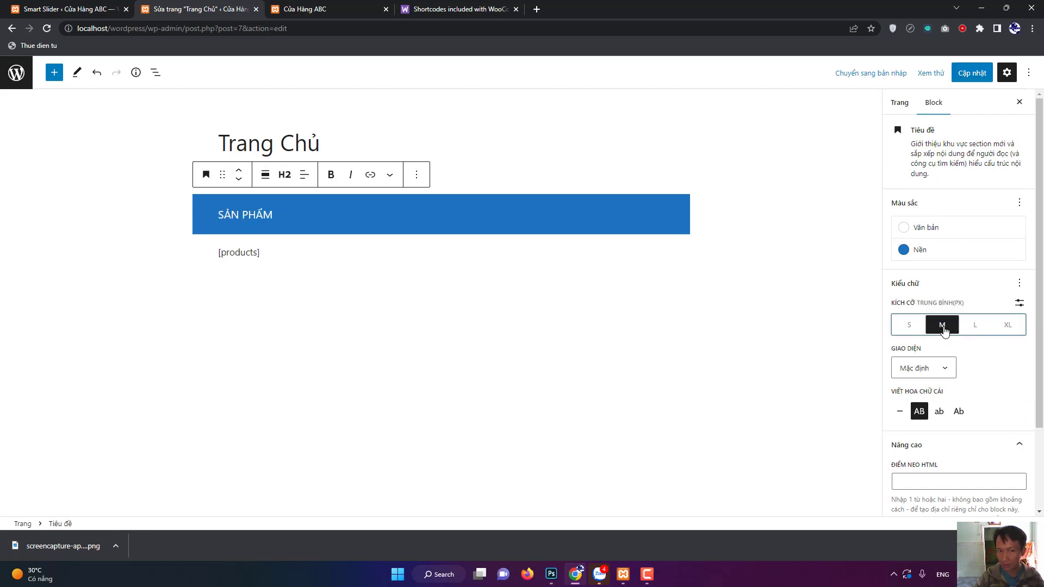
pyautogui.click(967, 331)
pyautogui.click(1006, 330)
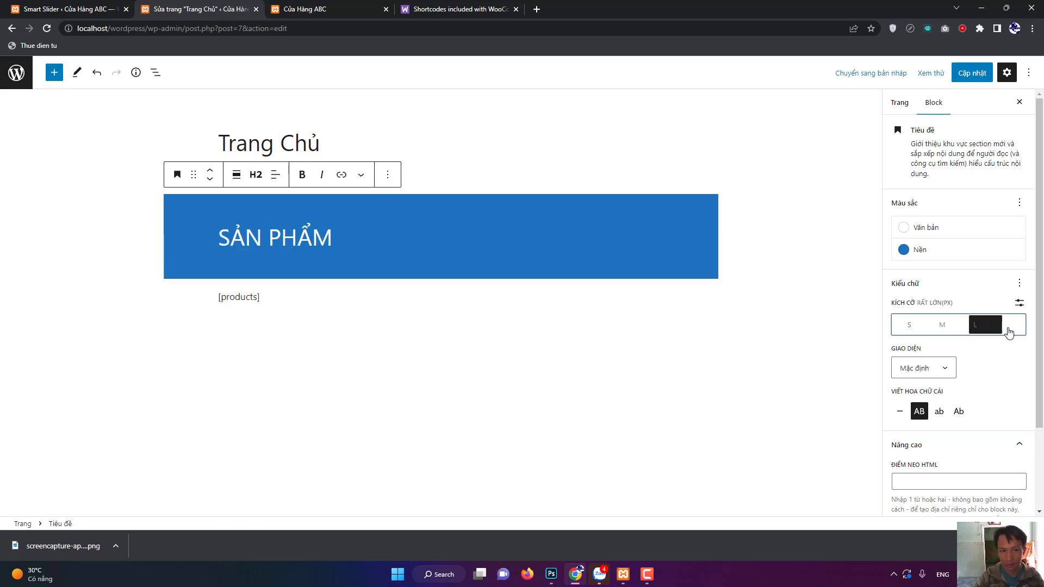
pyautogui.click(938, 332)
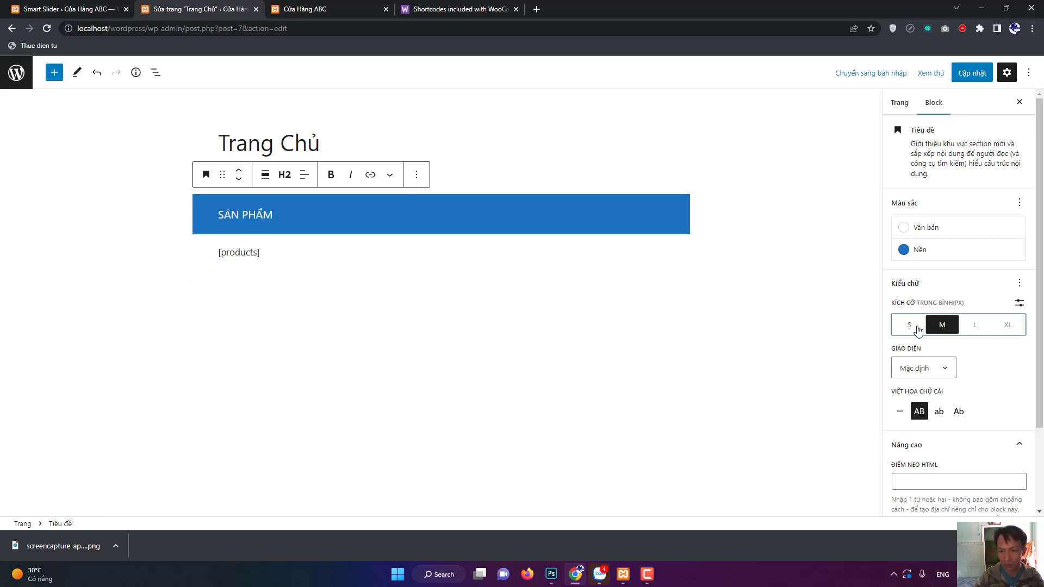
pyautogui.click(918, 330)
pyautogui.click(942, 326)
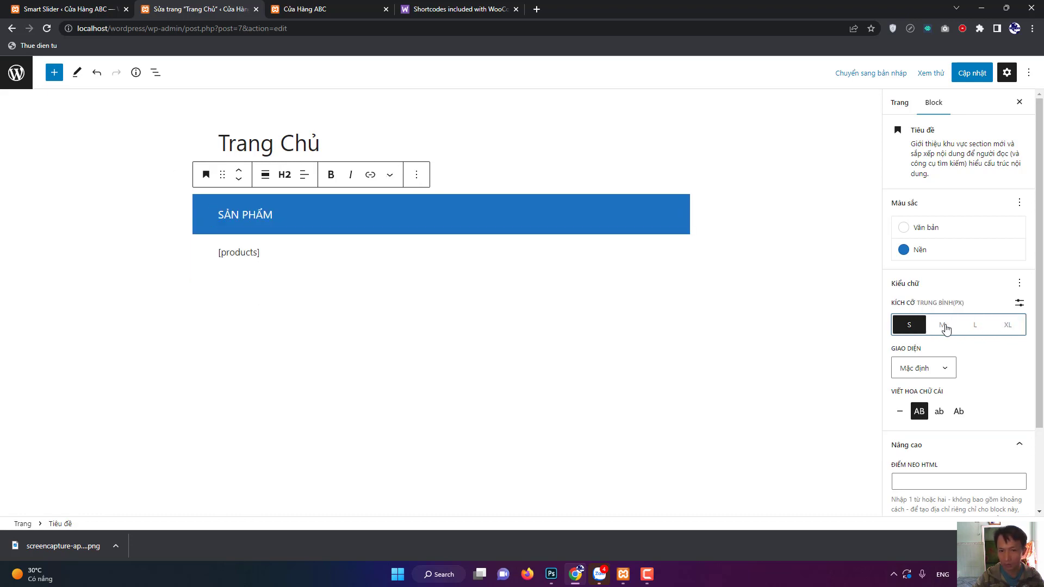
pyautogui.click(971, 73)
pyautogui.click(319, 11)
# Reload the live homepage and scroll through the seven sale products under the slimmer SẢN PHẨM heading.
pyautogui.press('F5')
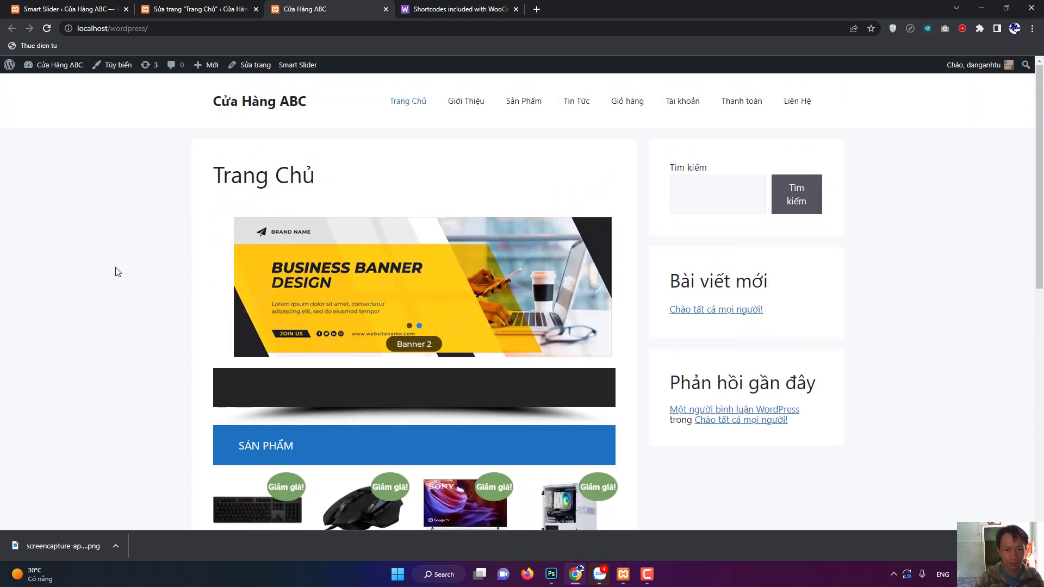
pyautogui.scroll(-3, 137, 266)
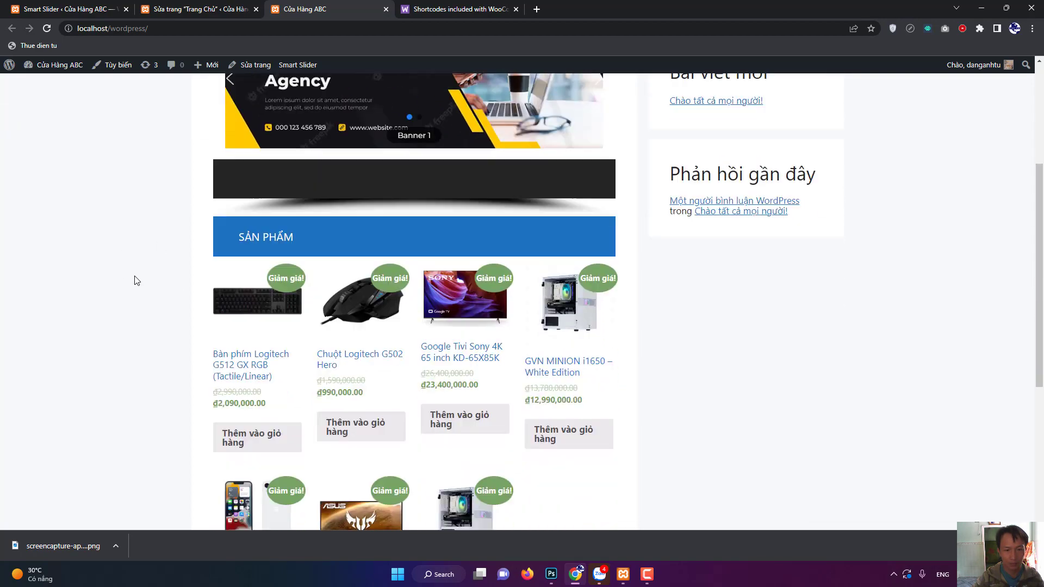
pyautogui.scroll(-4, 487, 385)
pyautogui.scroll(9, 486, 385)
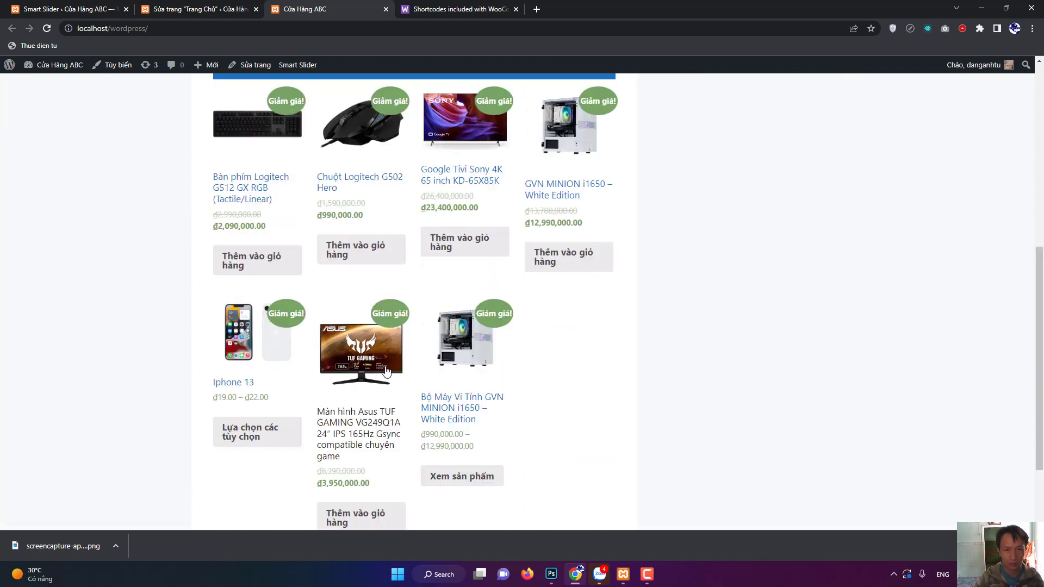
pyautogui.scroll(-9, 330, 346)
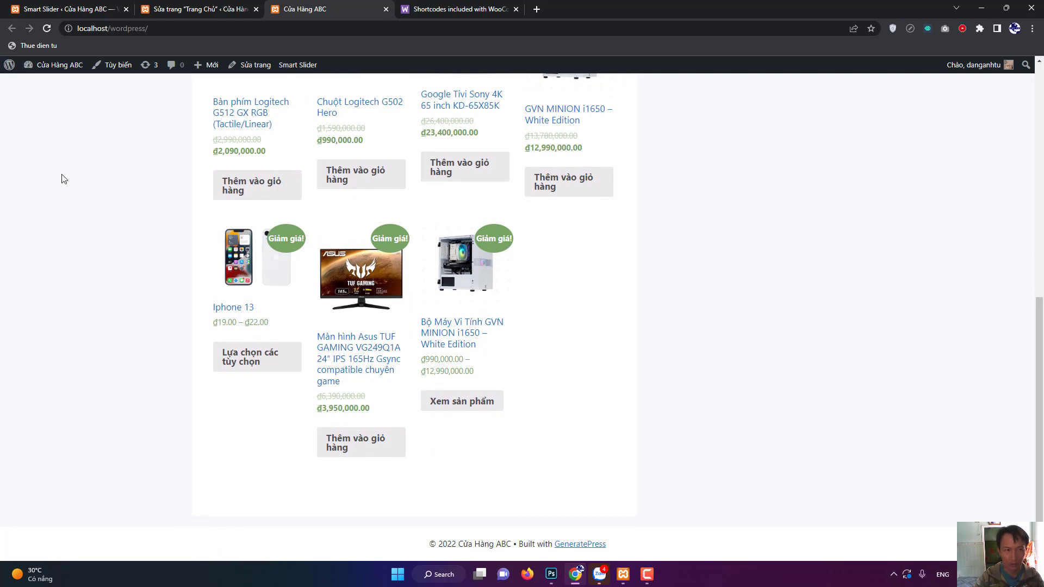
pyautogui.scroll(9, 180, 443)
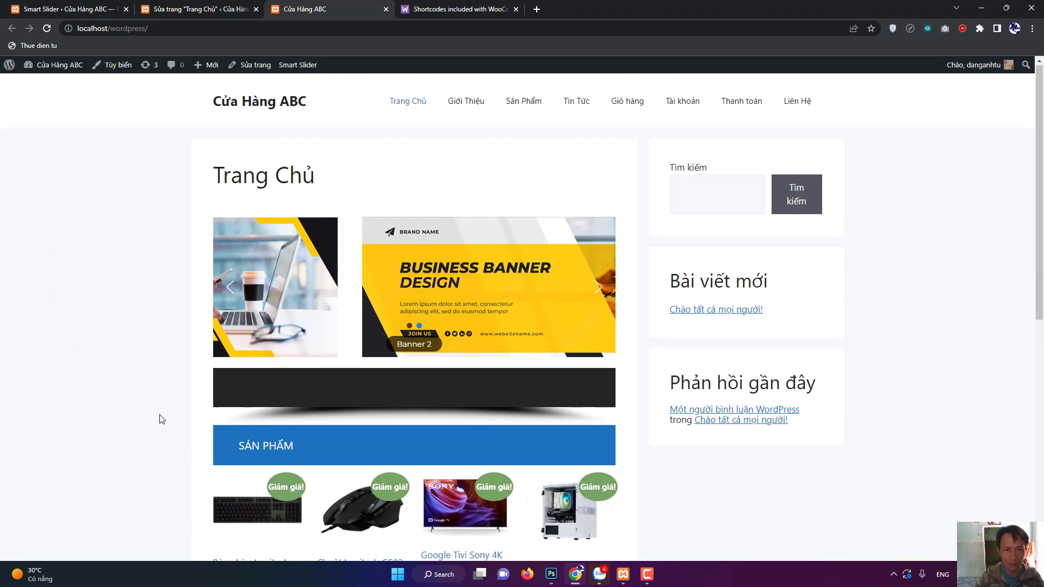
# Go from the site to the admin's Giao diện > Widget page and dismiss the block-widget welcome notice.
pyautogui.moveTo(9, 66)
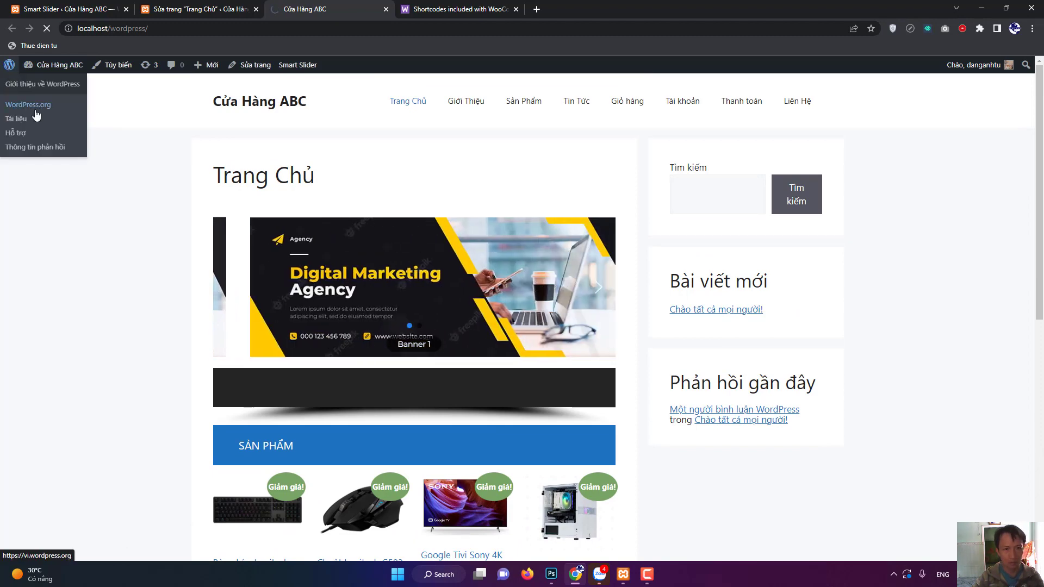
pyautogui.click(34, 109)
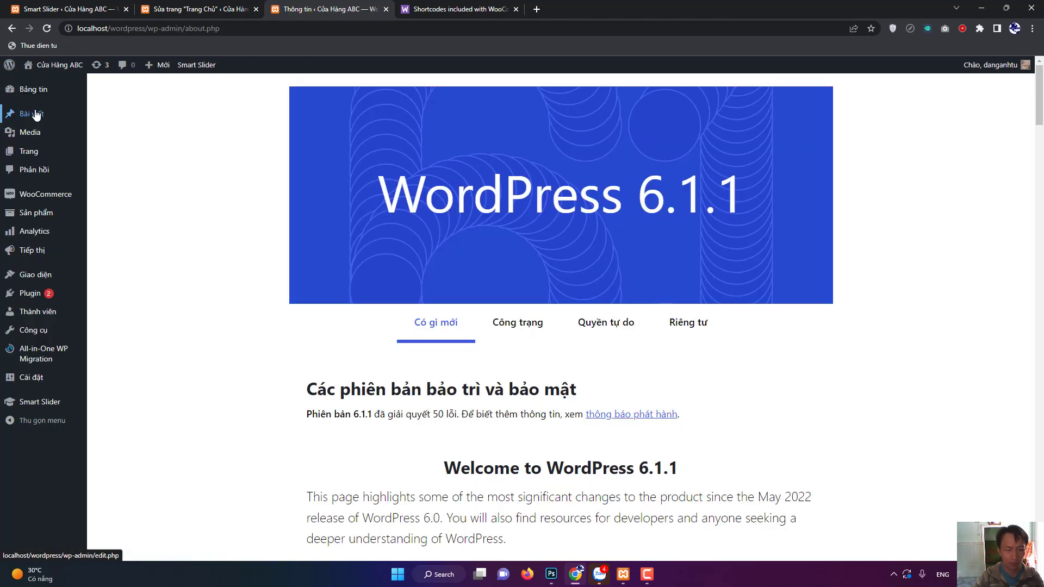
pyautogui.moveTo(37, 284)
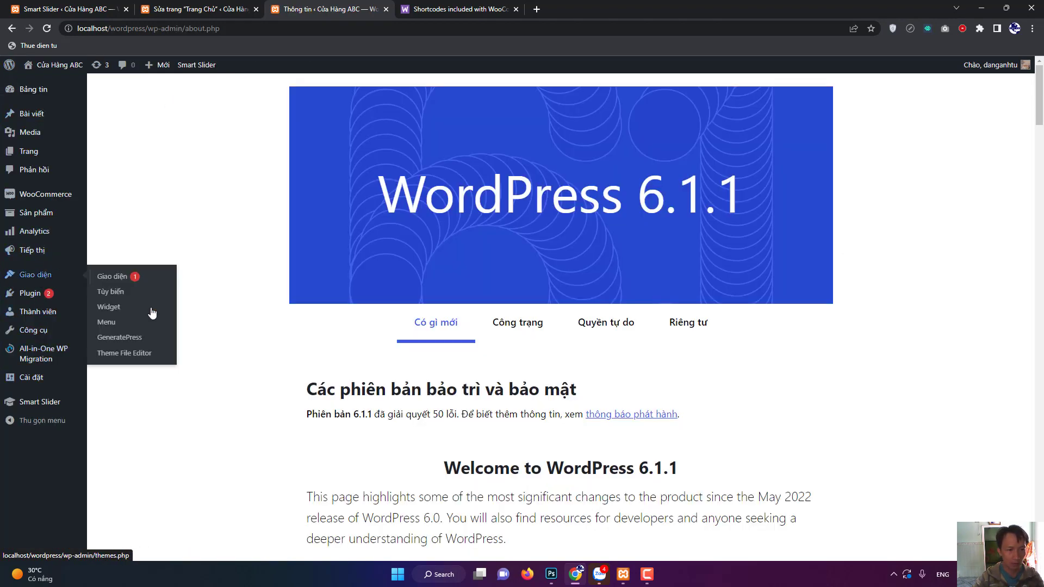
pyautogui.click(114, 308)
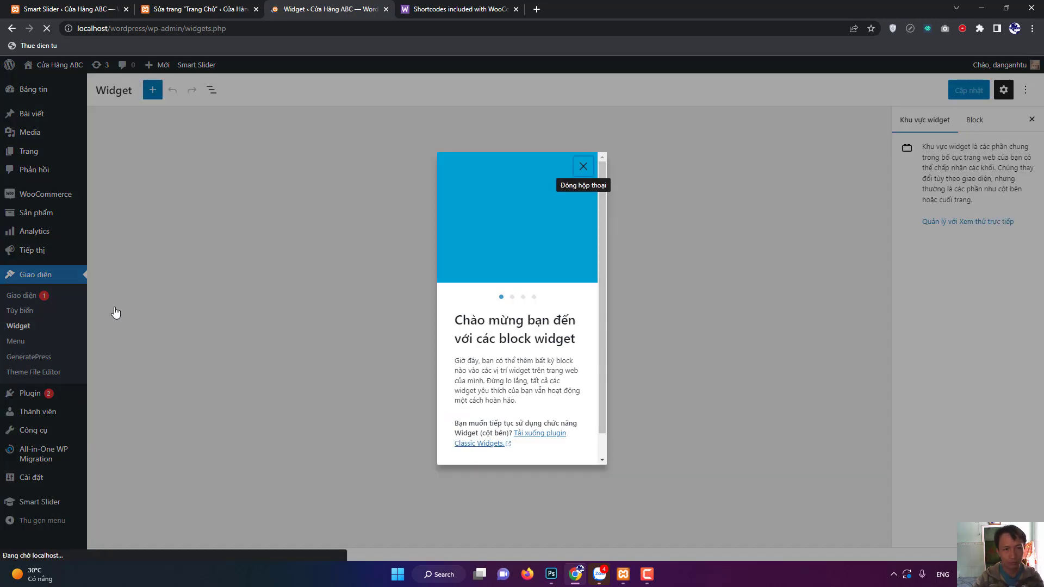
pyautogui.click(592, 166)
pyautogui.scroll(-7, 541, 364)
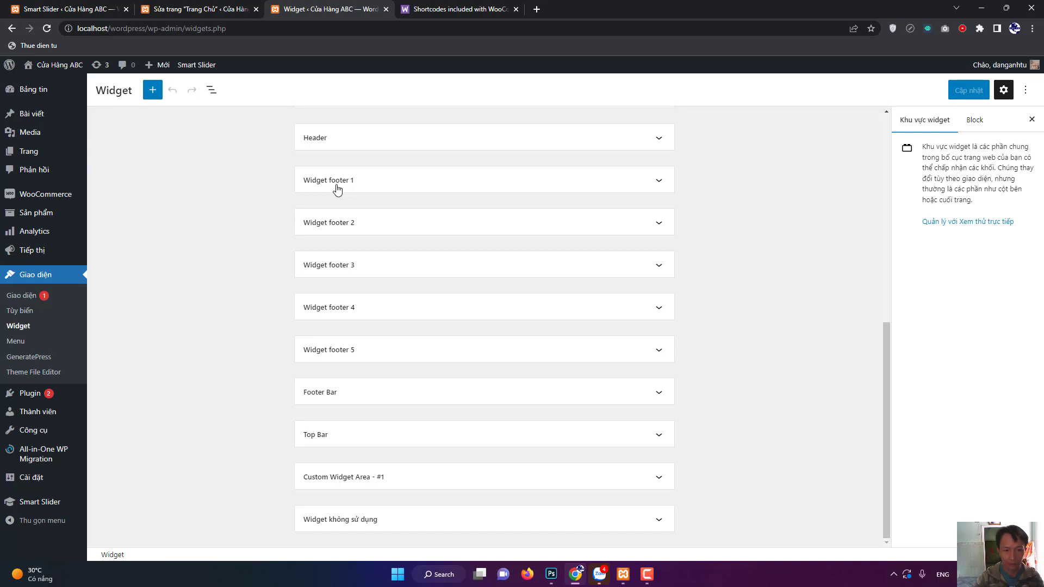
pyautogui.scroll(3, 326, 245)
pyautogui.scroll(-2, 375, 342)
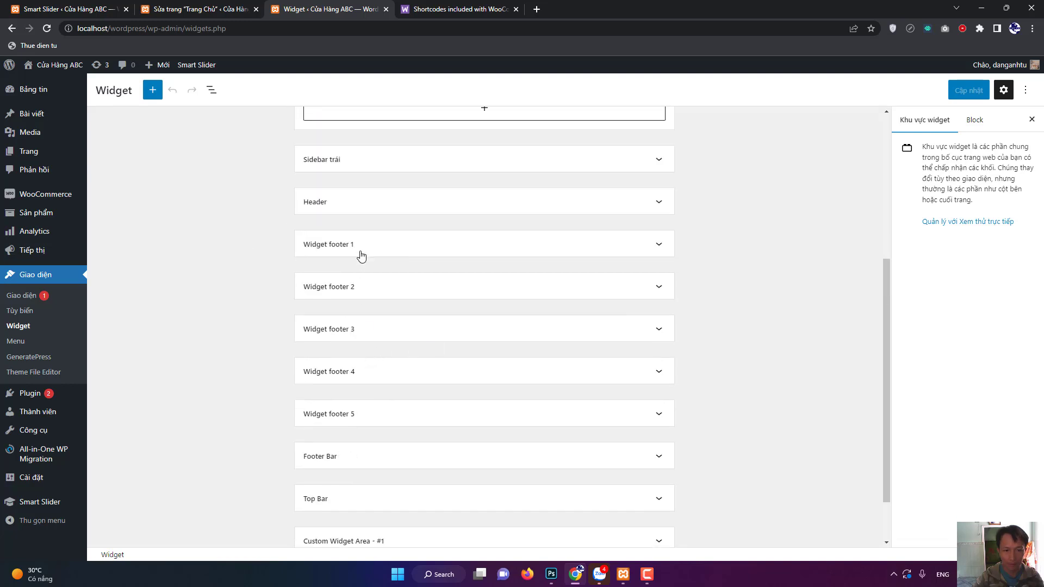
# Expand Widget footer 1 and add a heading block reading 'Liên Hệ'.
pyautogui.click(655, 249)
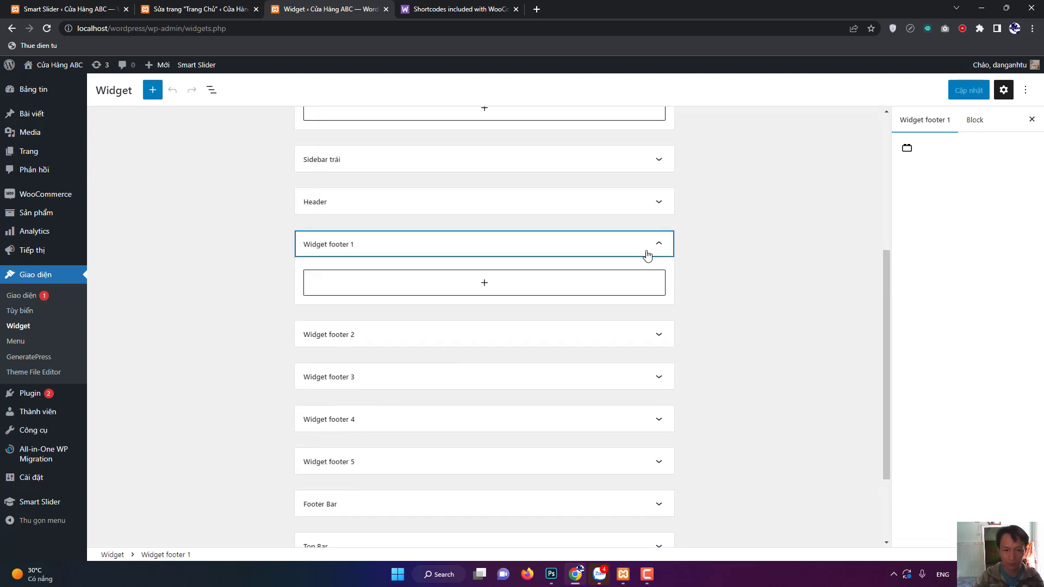
pyautogui.click(483, 284)
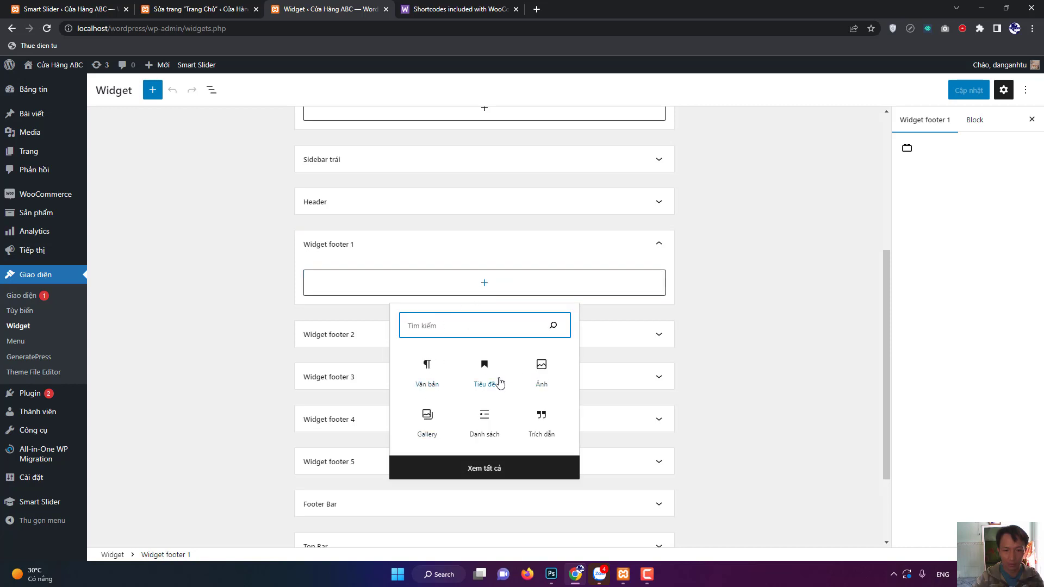
pyautogui.click(485, 370)
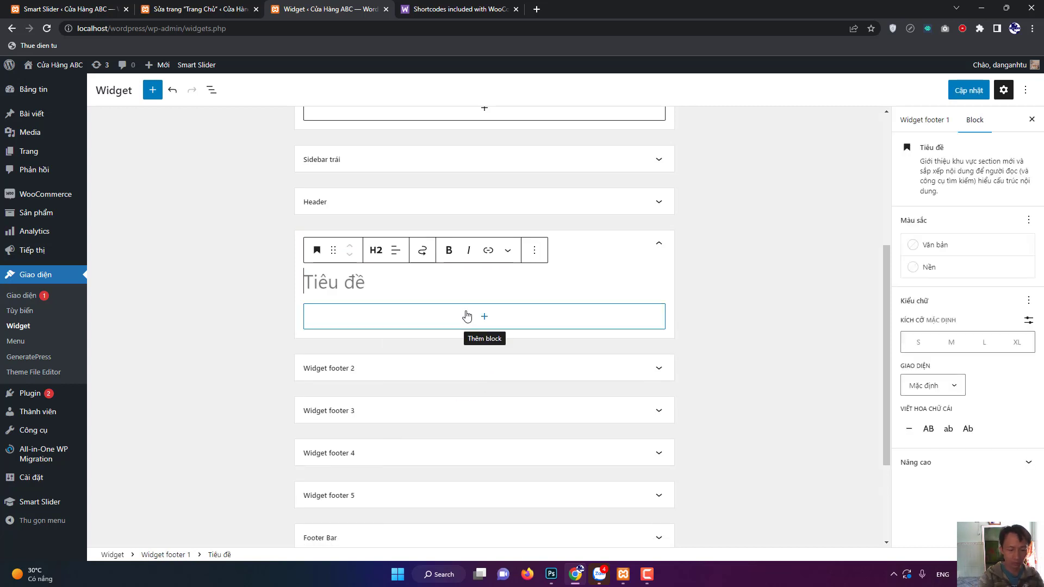
pyautogui.write('Th')
pyautogui.press('BackSpace')
pyautogui.press('BackSpace')
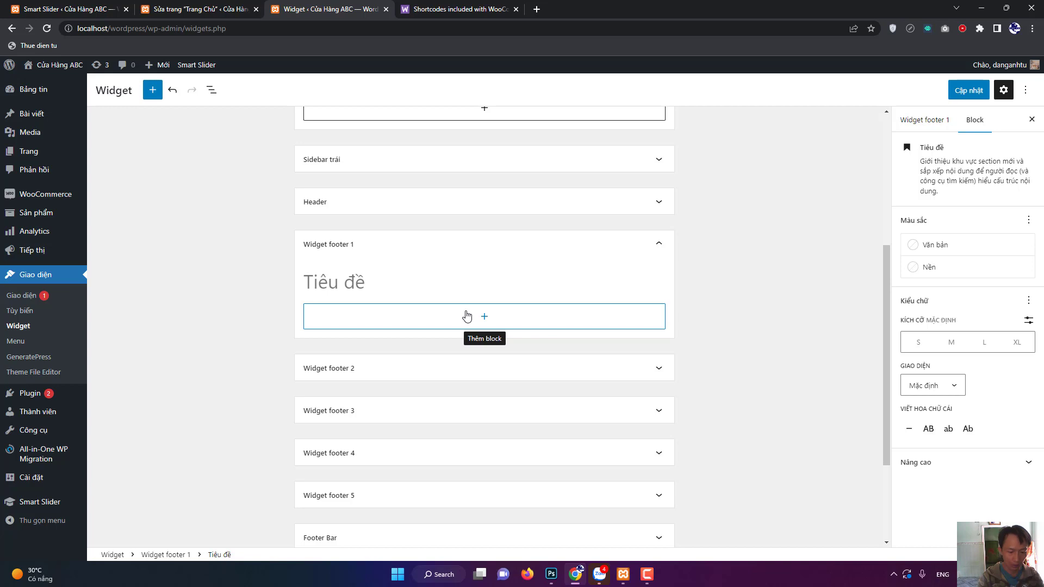
pyautogui.write('Liên hệ')
pyautogui.press('BackSpace')
pyautogui.press('BackSpace')
pyautogui.press('BackSpace')
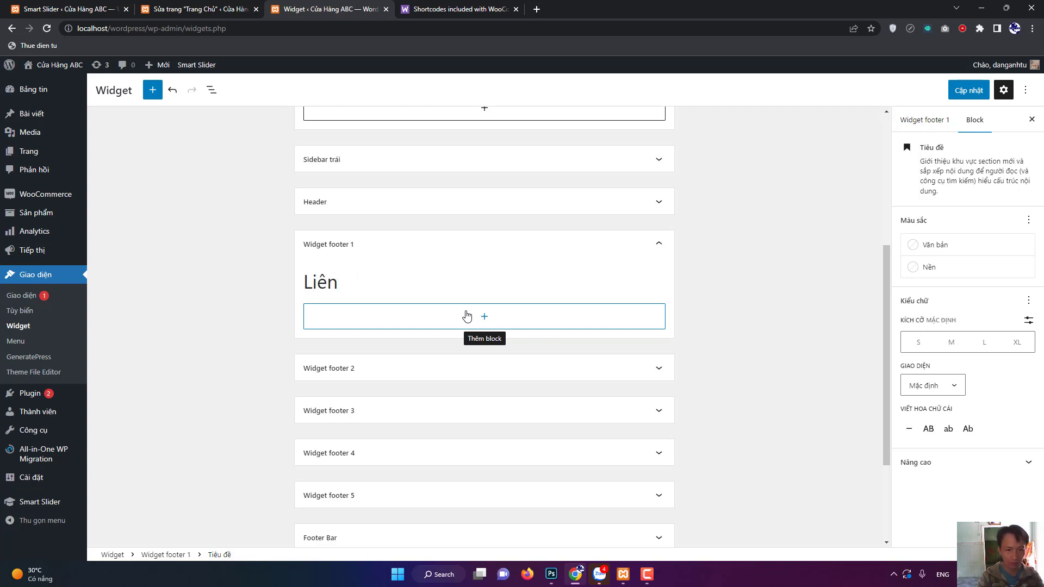
pyautogui.write('Hệ')
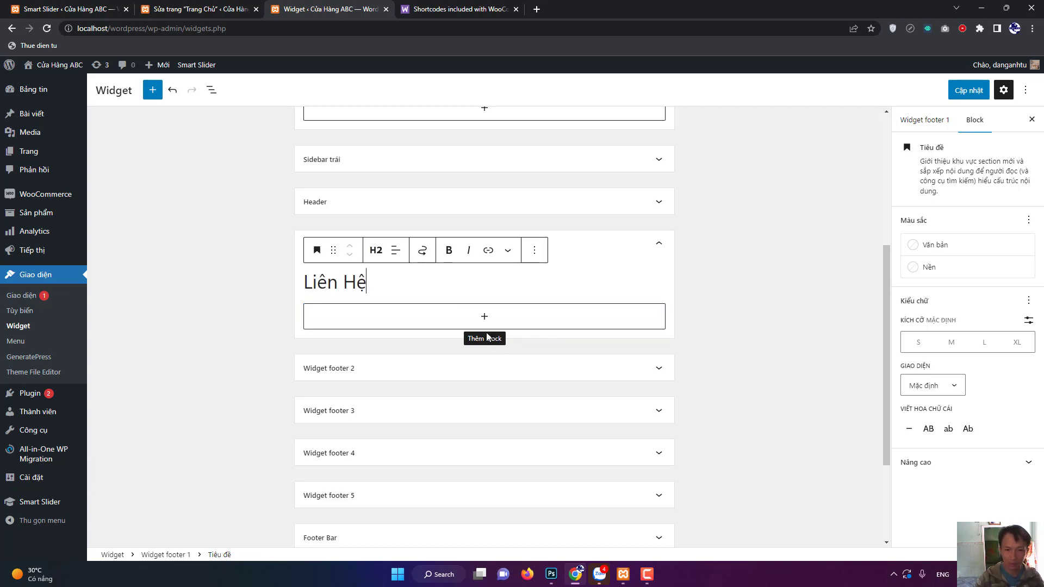
# Add a paragraph below it: 'Cửa hàng ABC chuyên cung cấp các thiết bị điện tử.'.
pyautogui.click(484, 323)
pyautogui.click(434, 421)
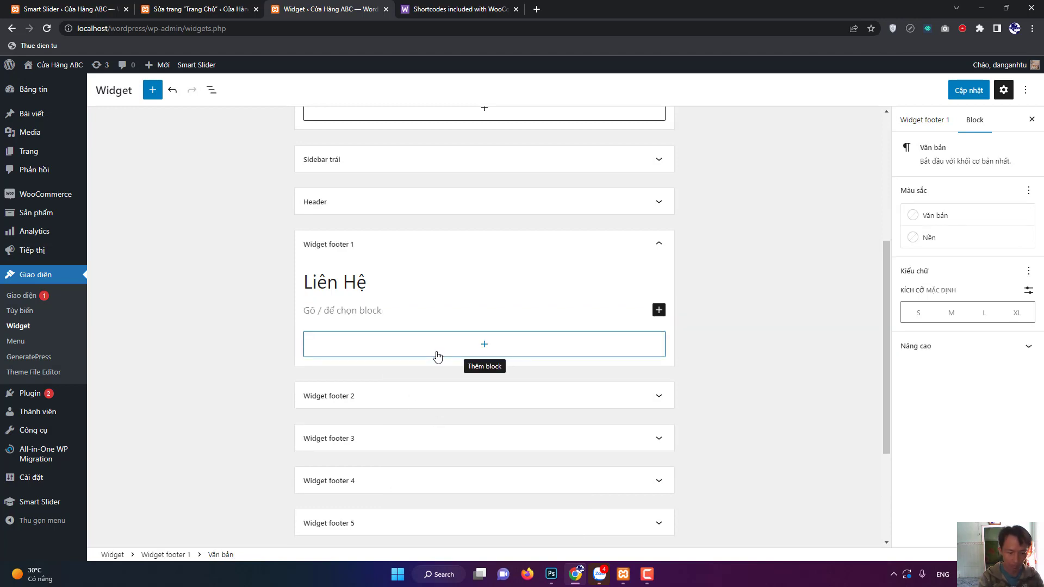
pyautogui.write('Cửa ')
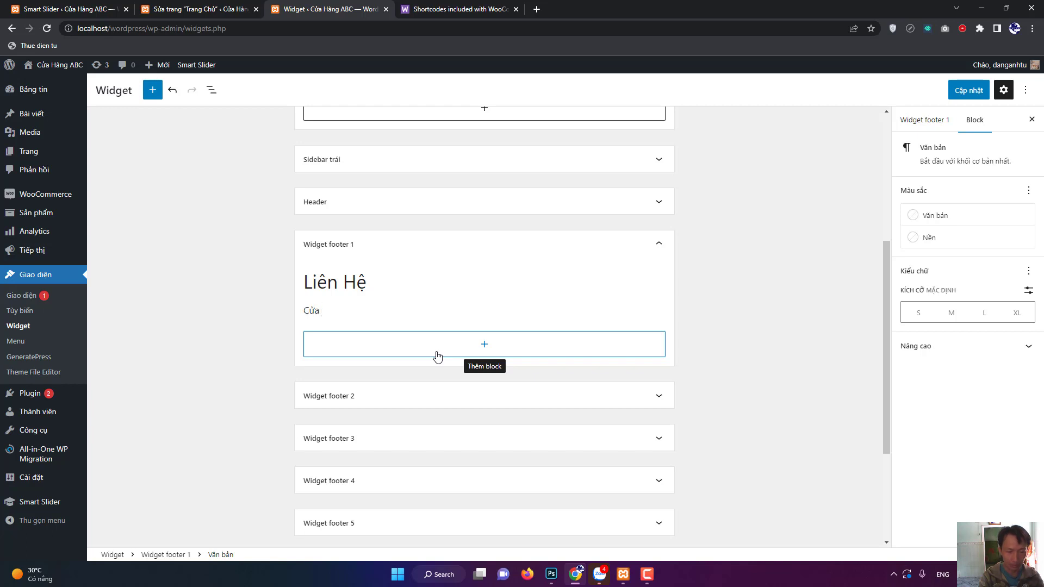
pyautogui.write('han')
pyautogui.write('g A')
pyautogui.write('BC chuyên cung c')
pyautogui.write('ấp')
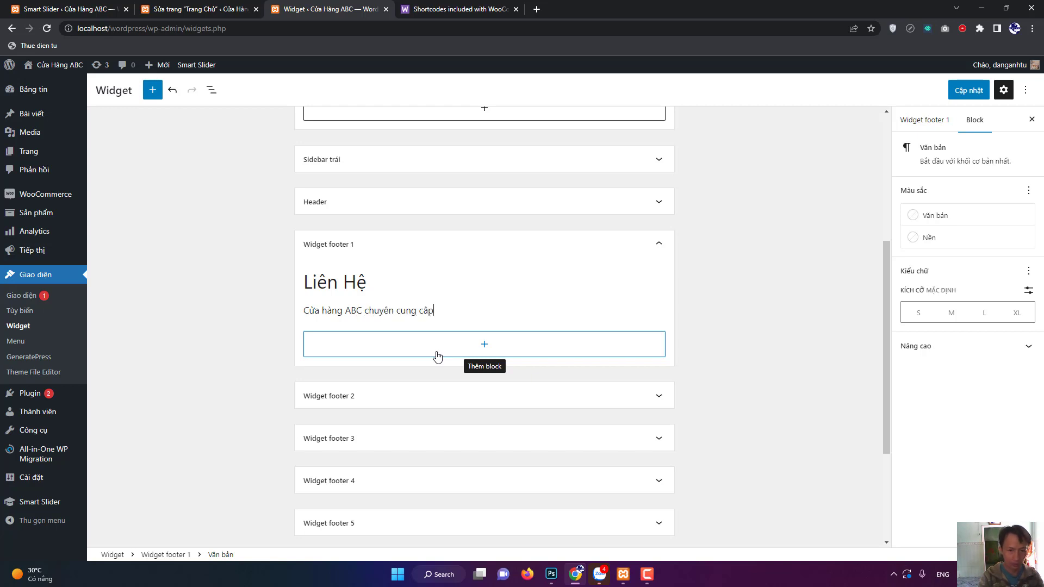
pyautogui.write(' các thie')
pyautogui.write('t bị đi')
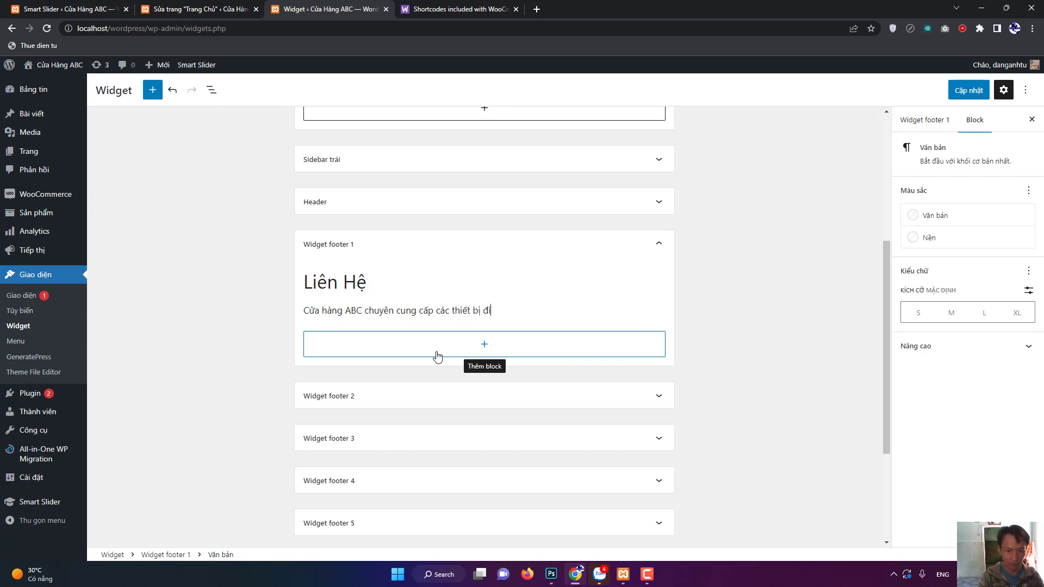
pyautogui.write('ện tử.')
pyautogui.hotkey('shift', 'Return')
pyautogui.press('Return')
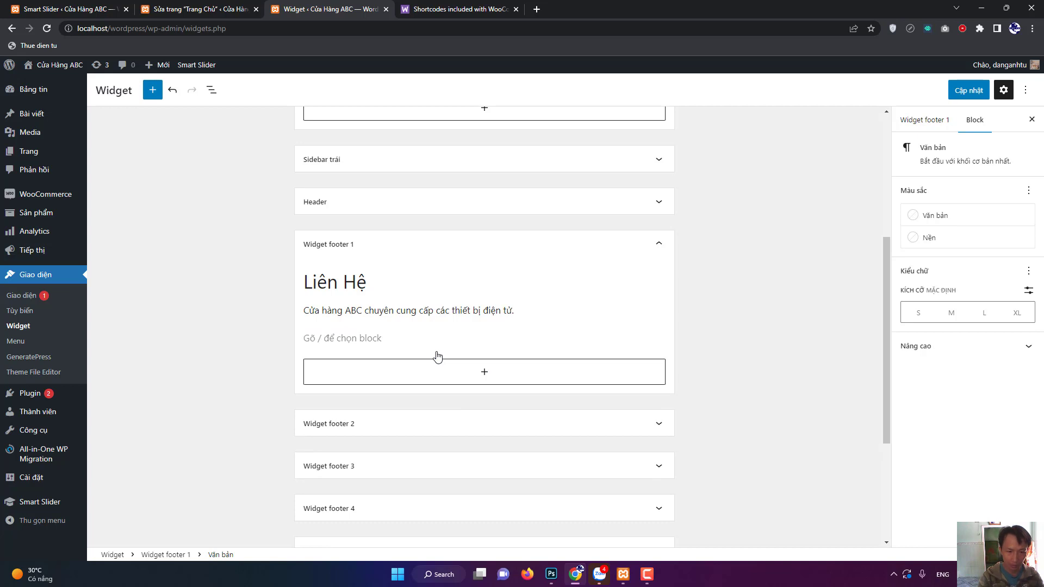
# Add the store's address line and a phone number line to the footer 1 widget.
pyautogui.write('Đia')
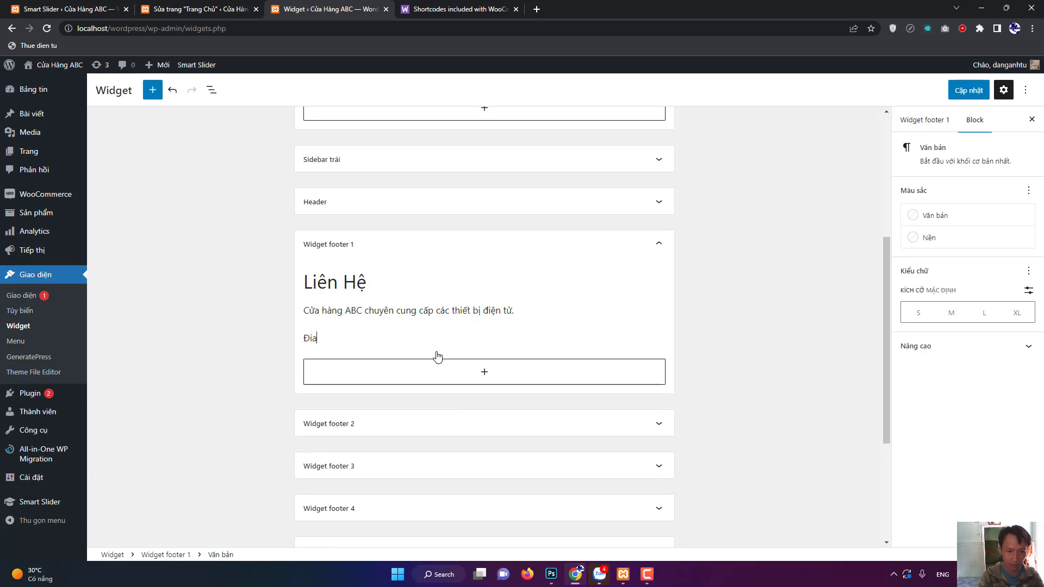
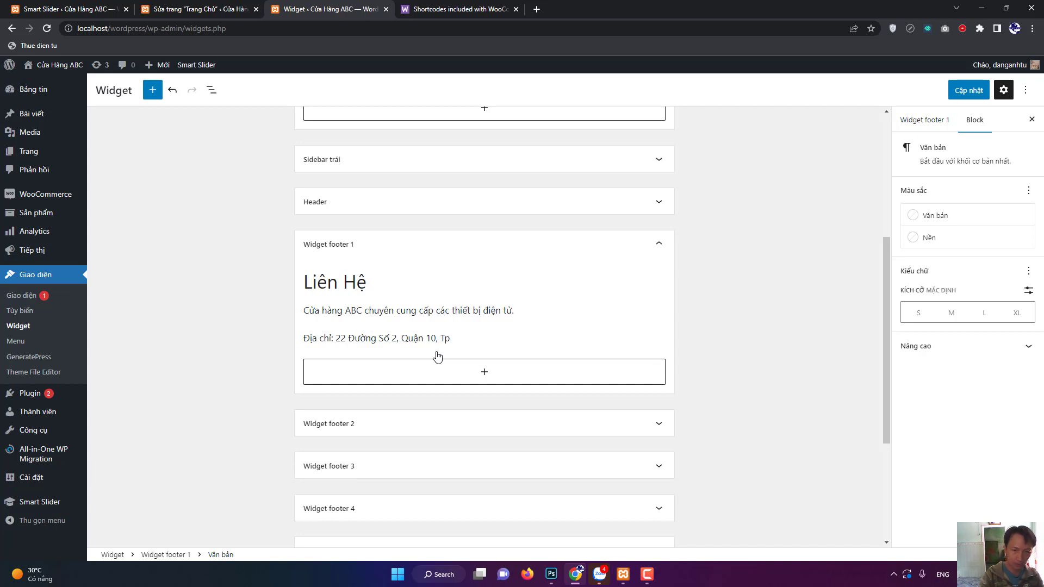
pyautogui.press('Return')
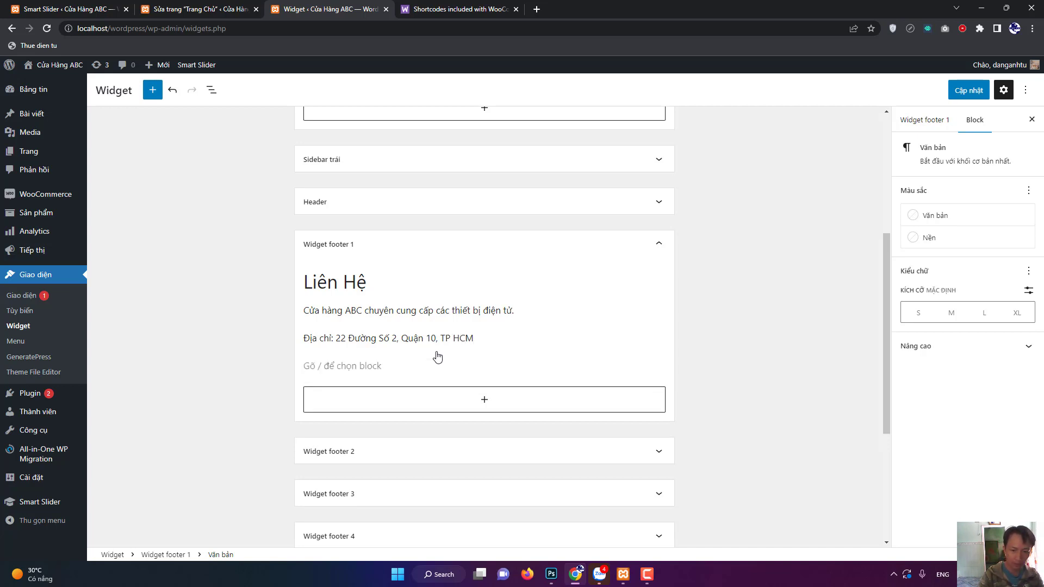
pyautogui.write('ĐT')
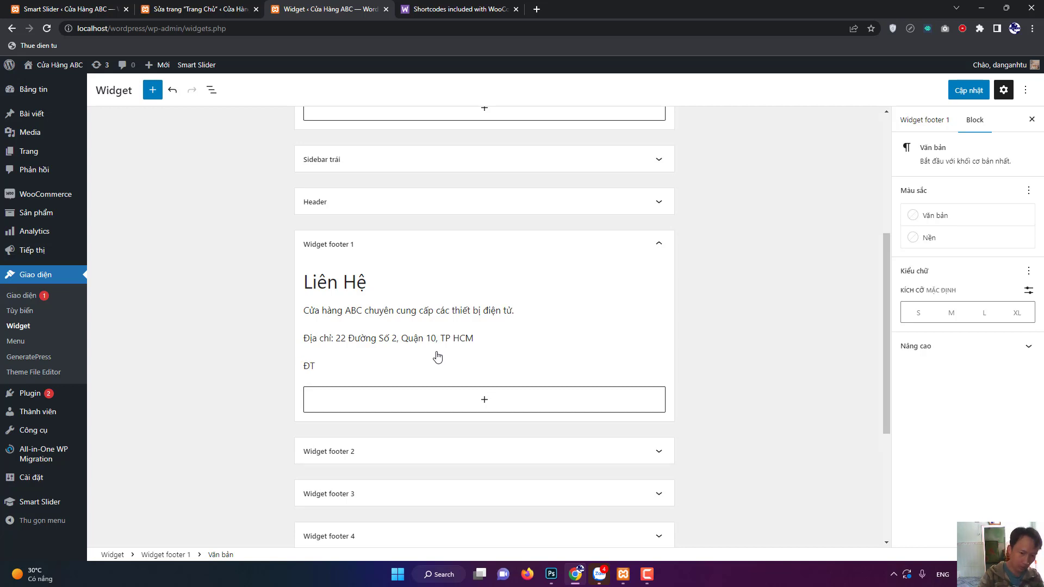
pyautogui.write('iên')
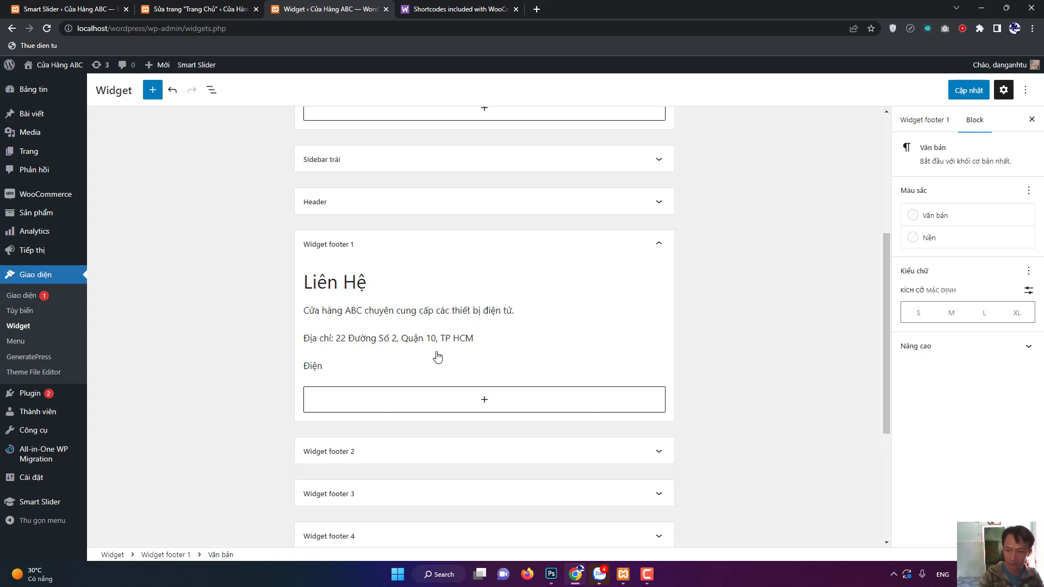
pyautogui.write(' Thoia')
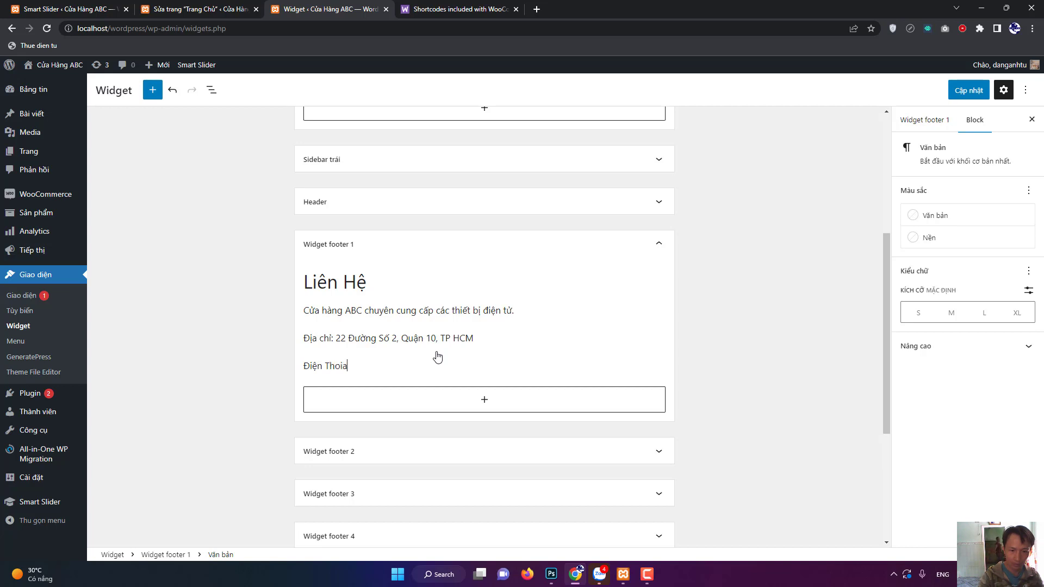
pyautogui.write('ai')
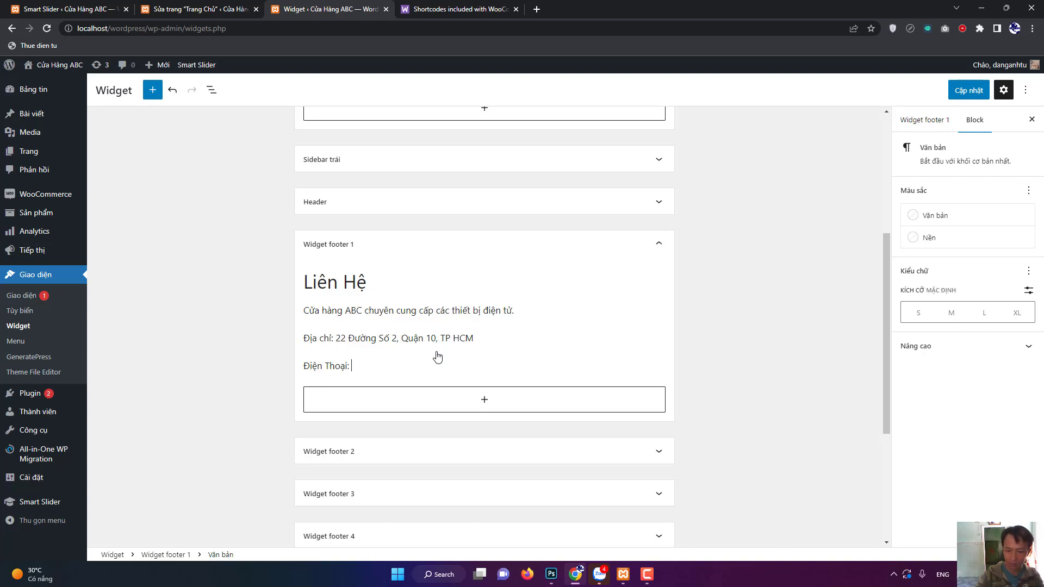
pyautogui.press('Return')
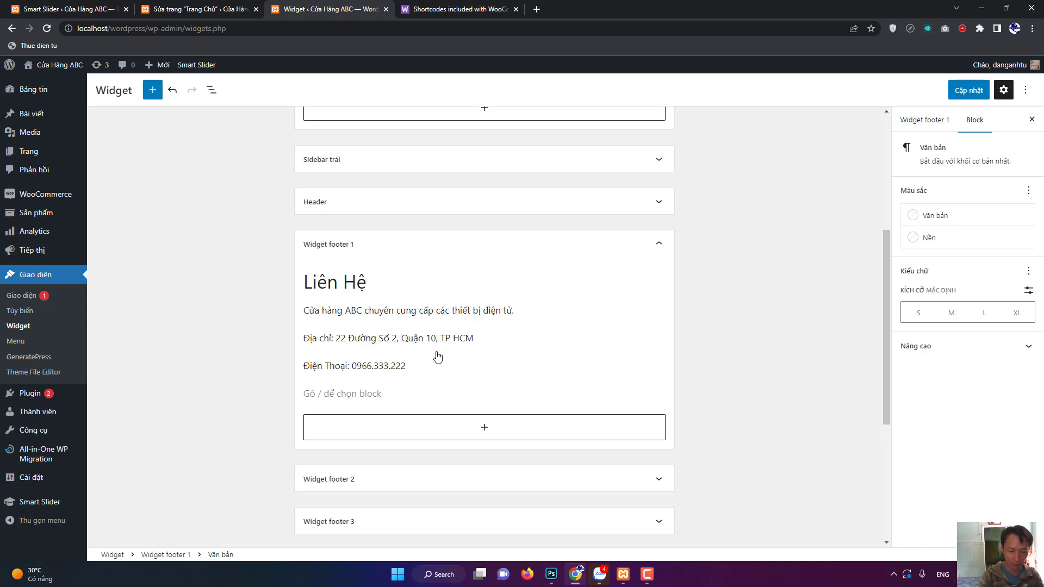
pyautogui.write('Email:')
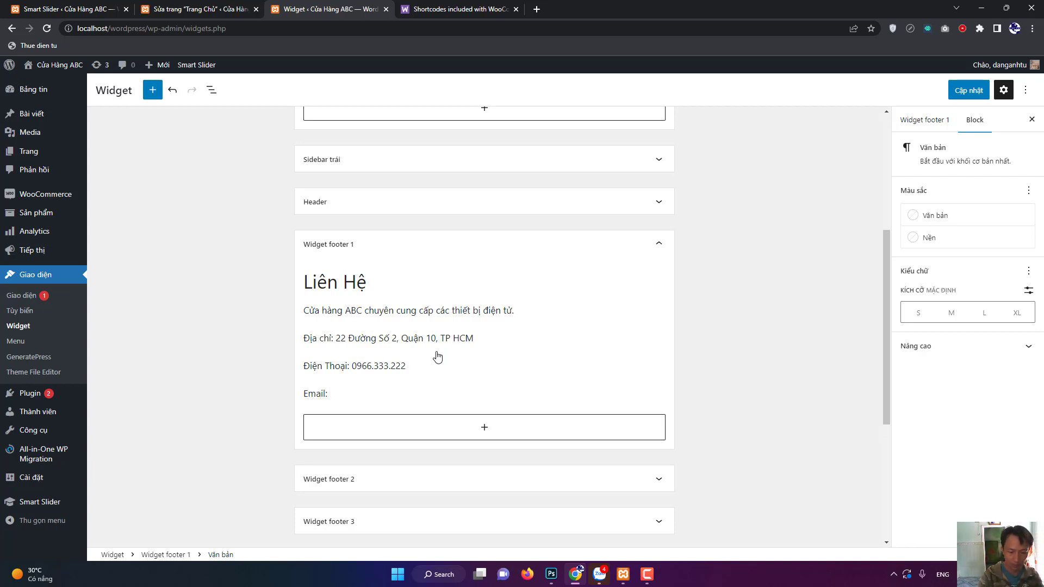
pyautogui.write(' vidu@gmail')
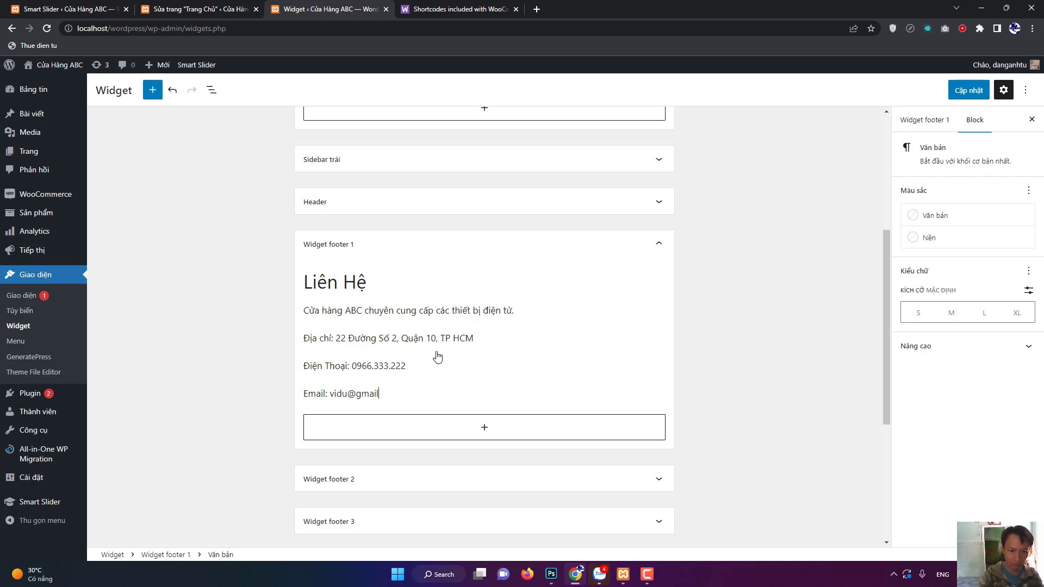
pyautogui.write('.com')
pyautogui.press('Return')
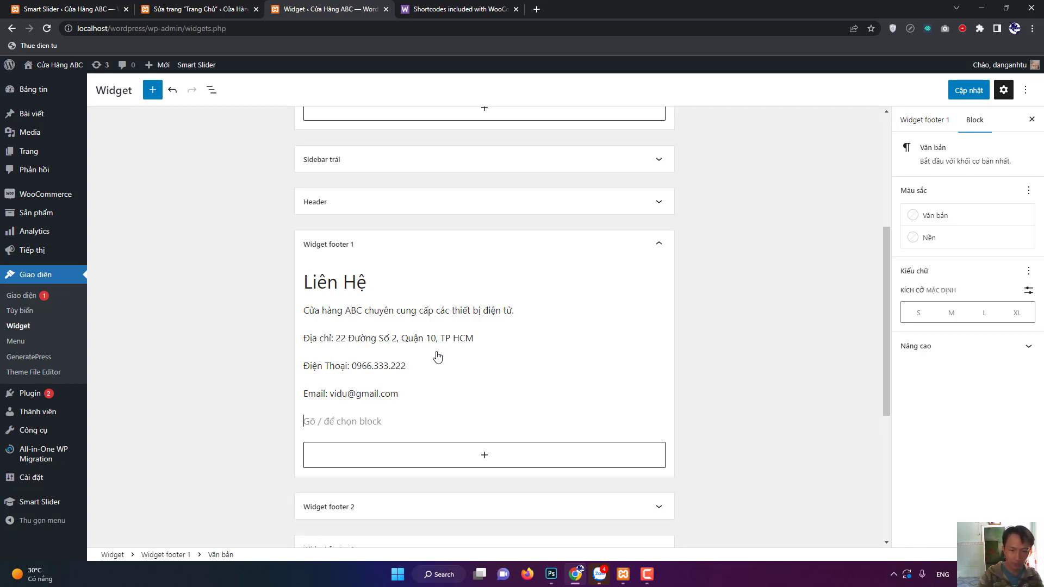
pyautogui.write('We')
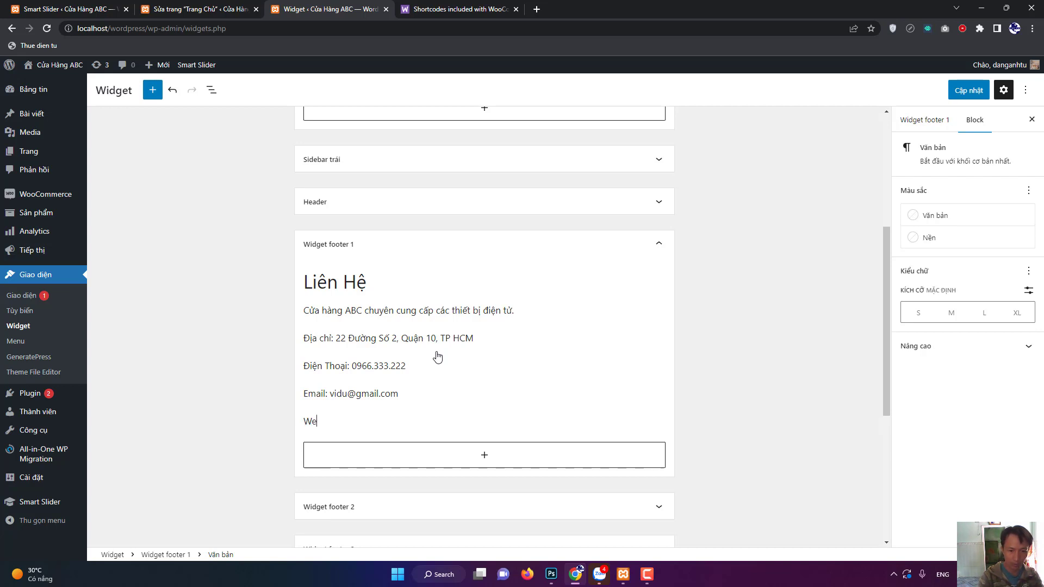
pyautogui.write('bsite: ')
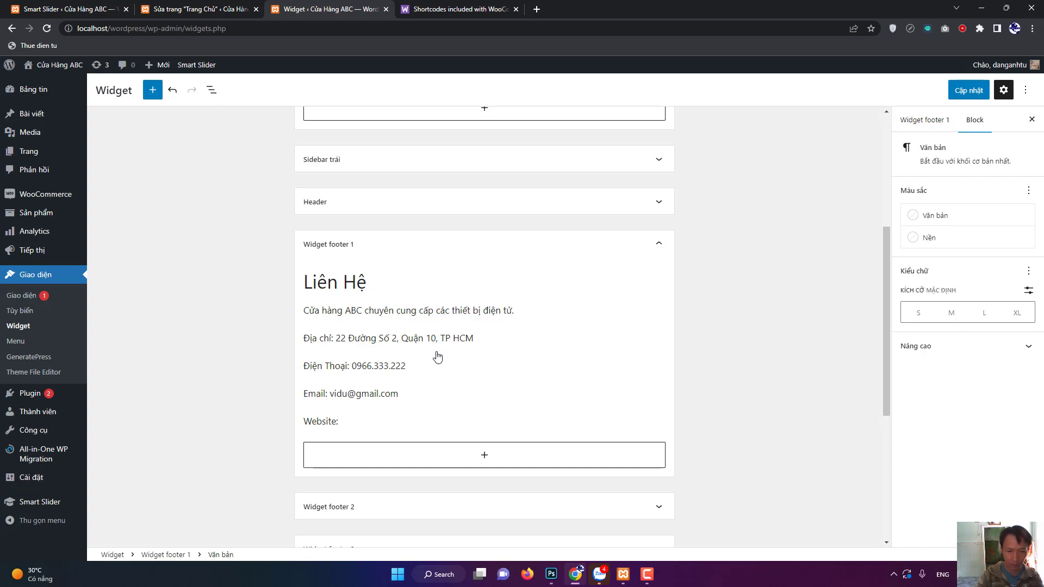
pyautogui.write('www.vidu')
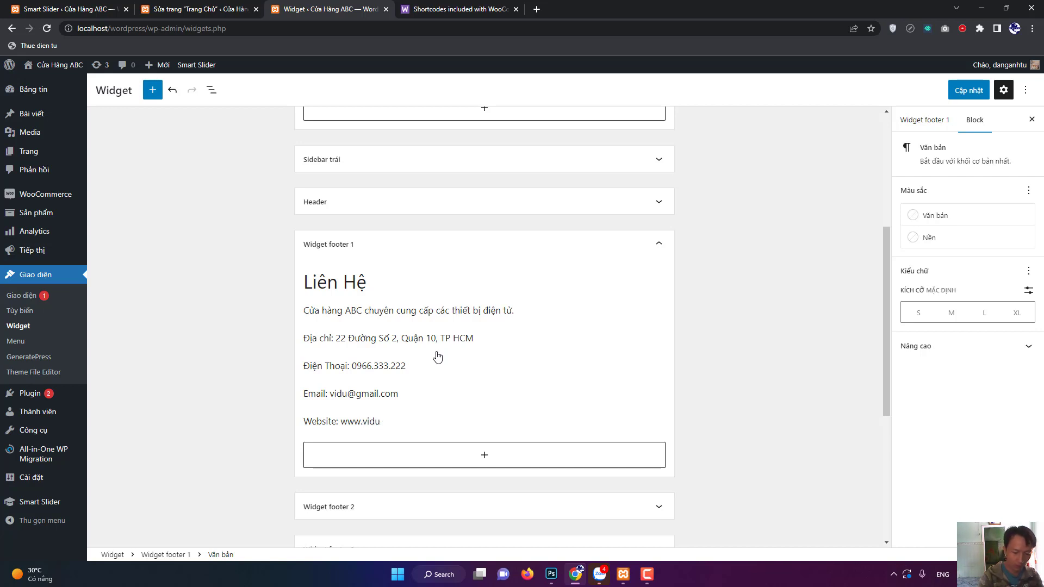
pyautogui.write('.com')
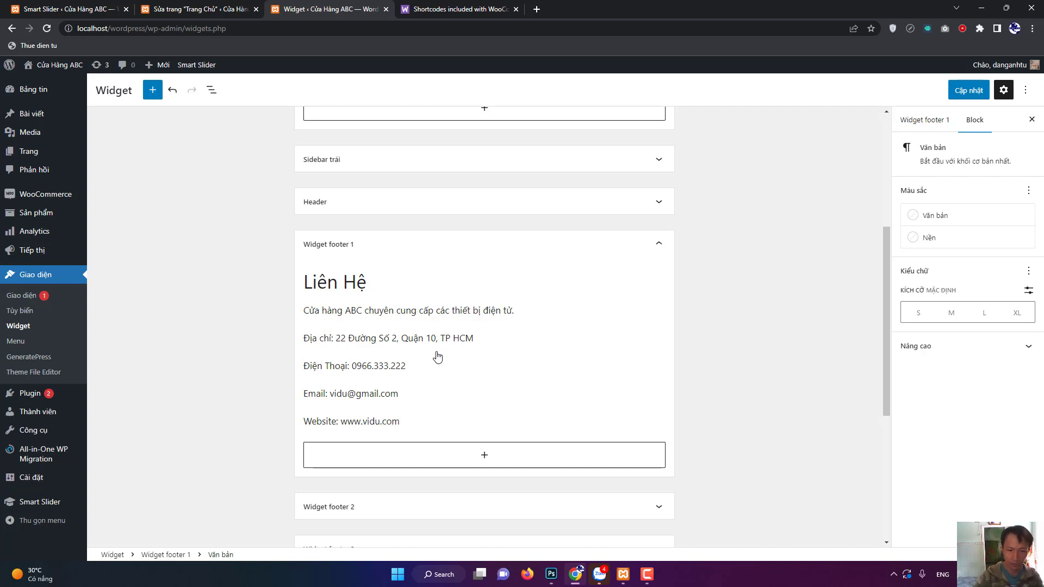
pyautogui.hotkey('ctrl', 's')
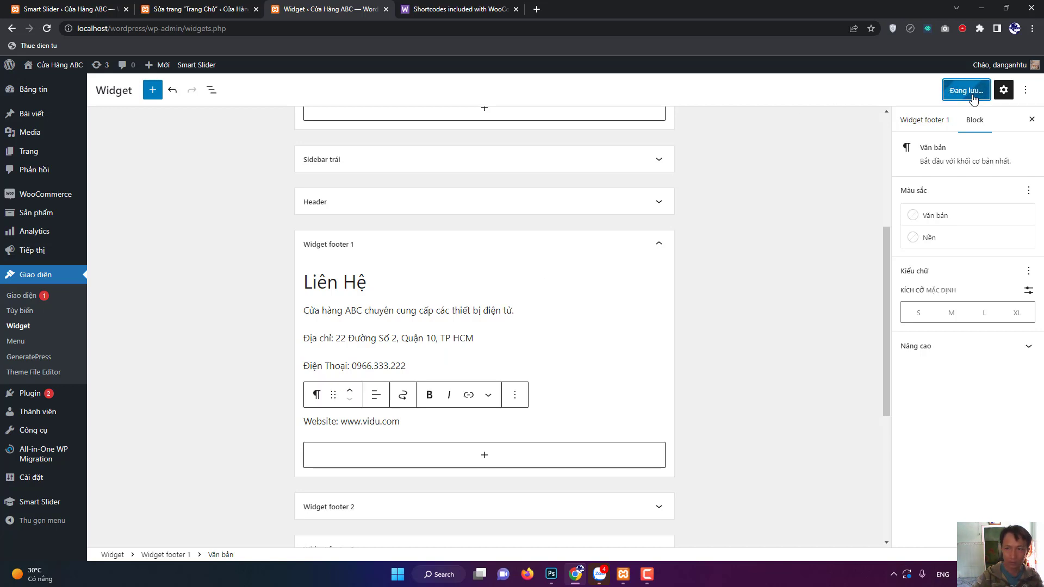
# Load localhost/wordpress/ in the Trang Chủ tab, check the footer's Liên Hệ details, and return to Widgets.
pyautogui.click(198, 9)
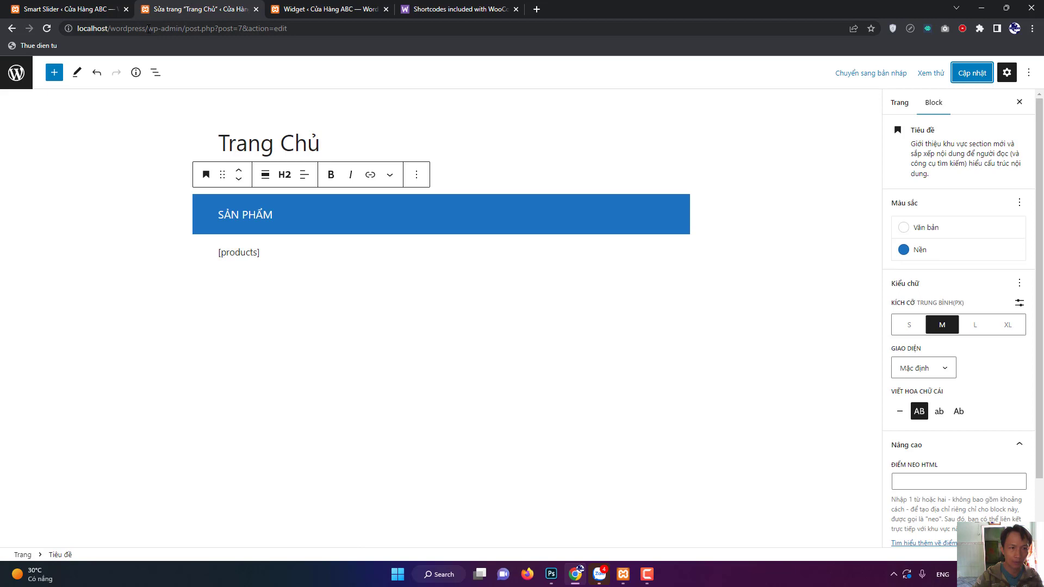
pyautogui.moveTo(148, 28); pyautogui.dragTo(412, 25)
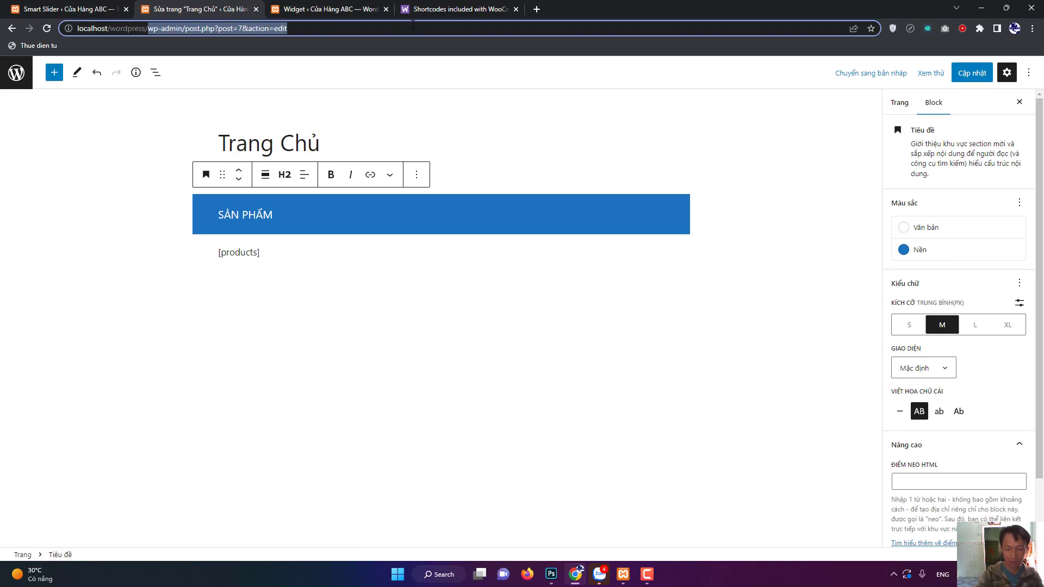
pyautogui.press('BackSpace')
pyautogui.press('Return')
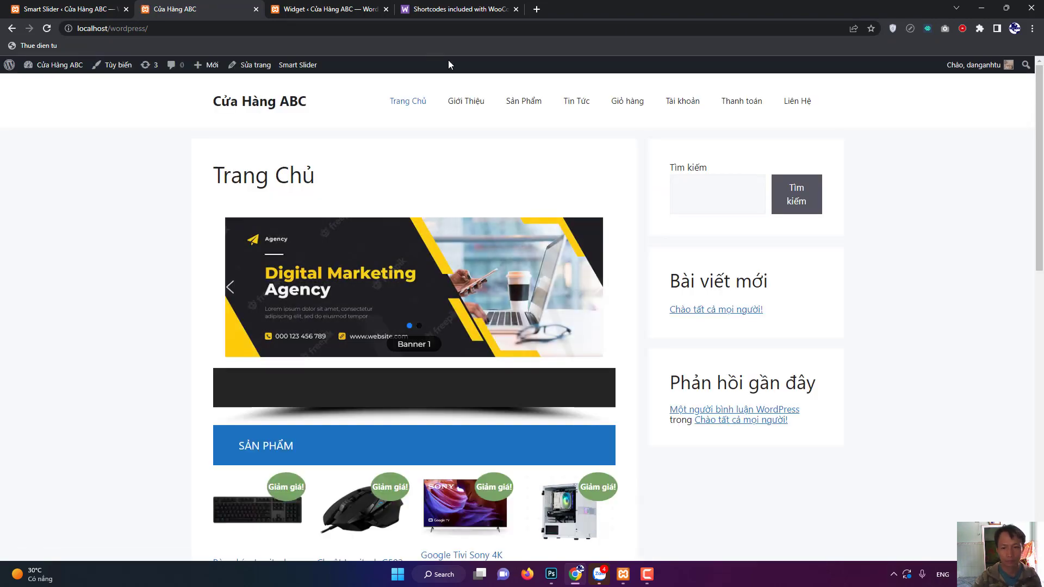
pyautogui.scroll(-12, 160, 228)
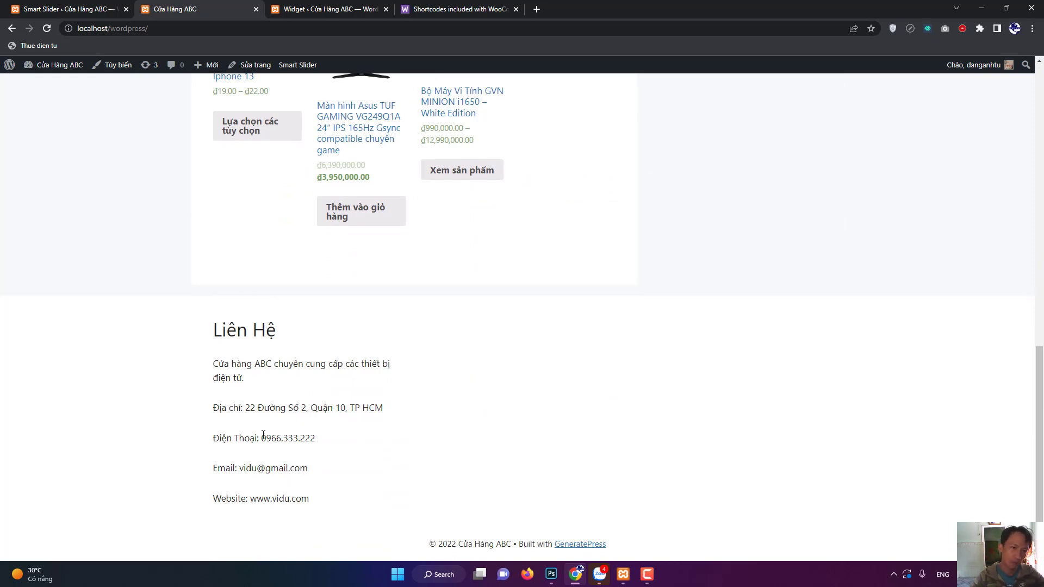
pyautogui.scroll(12, 263, 434)
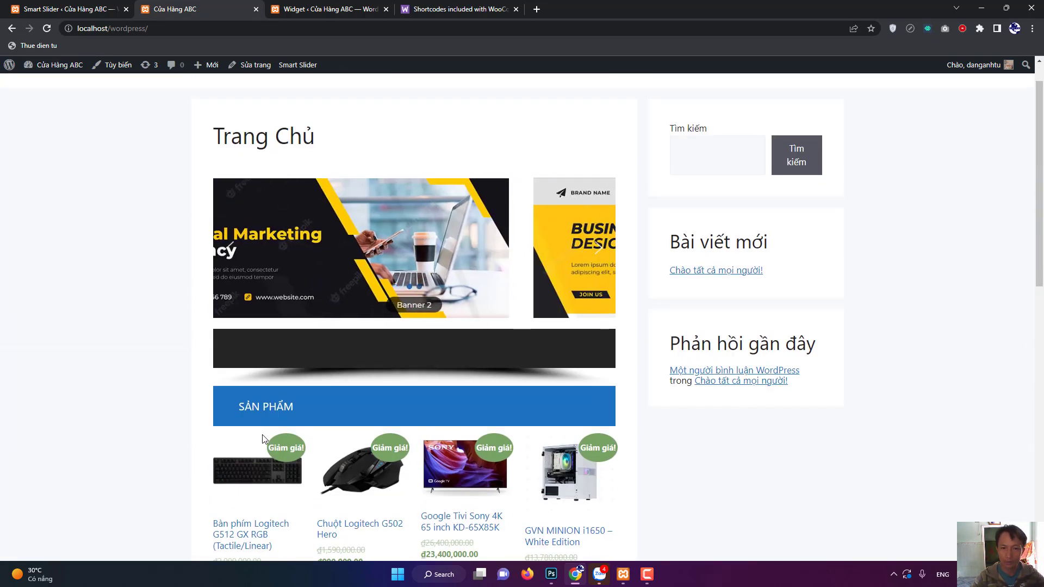
pyautogui.scroll(-12, 263, 435)
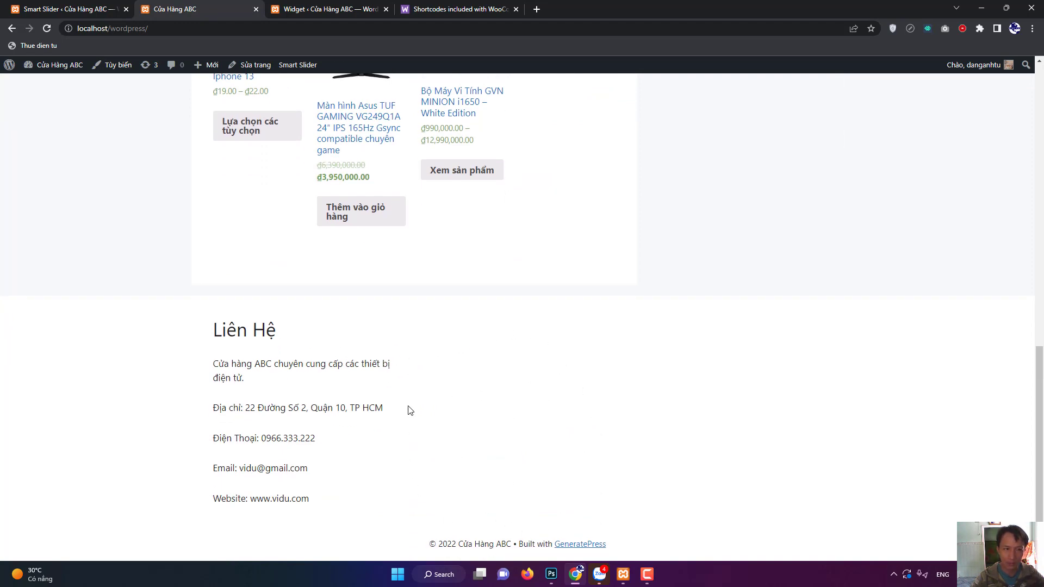
pyautogui.scroll(12, 236, 273)
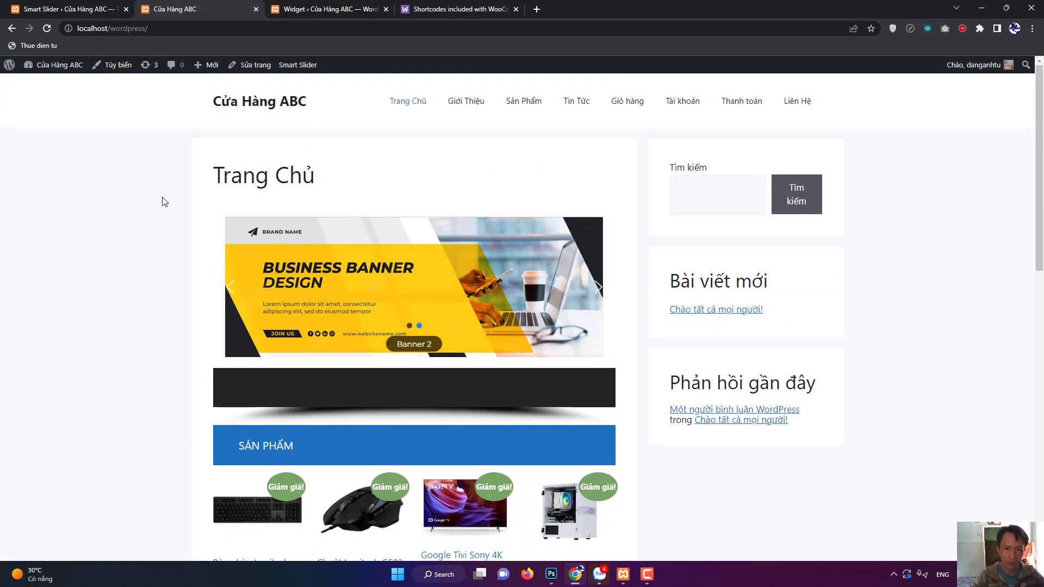
pyautogui.scroll(-10, 170, 204)
pyautogui.scroll(-3, 298, 256)
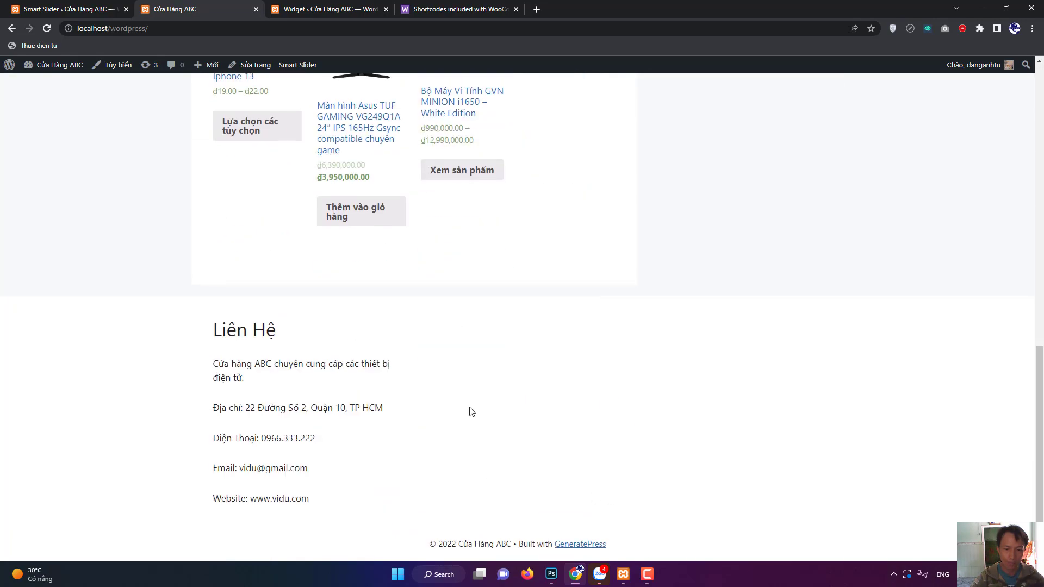
pyautogui.moveTo(9, 67)
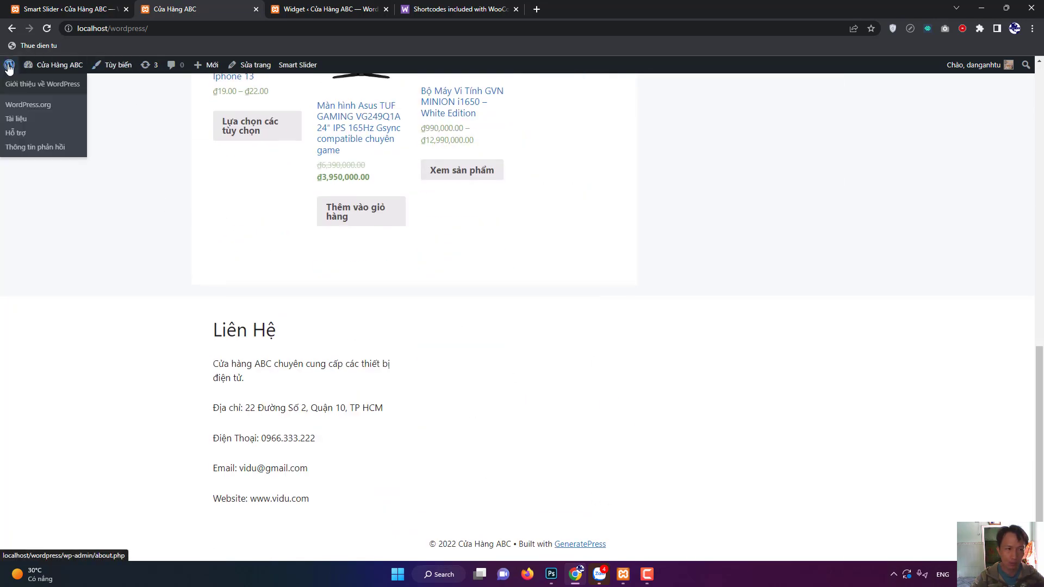
pyautogui.click(332, 9)
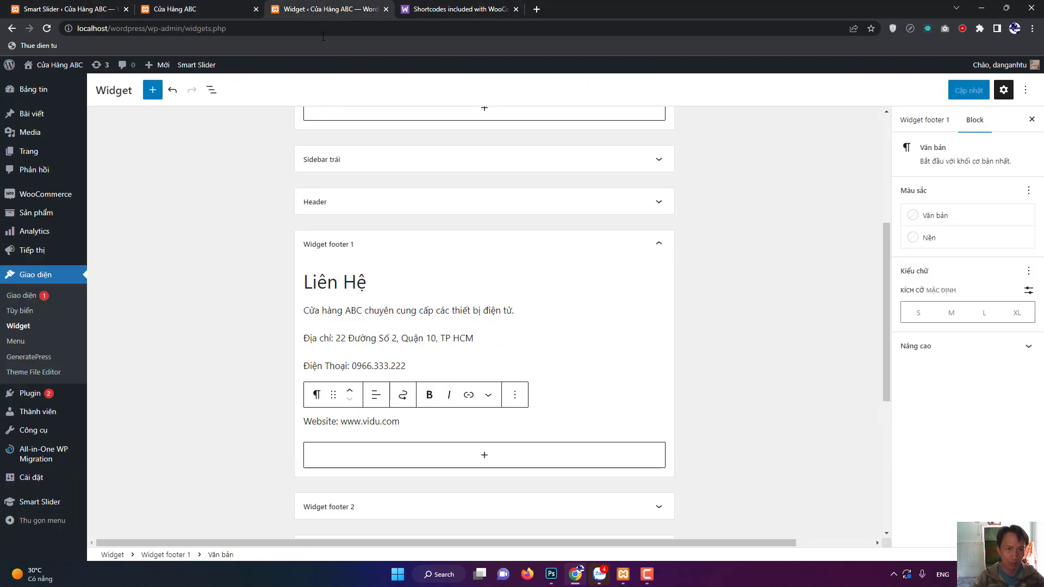
# Expand Widget footer 2 and add a 'Bản Đồ' heading with an empty paragraph below it.
pyautogui.scroll(-4, 345, 289)
pyautogui.click(658, 297)
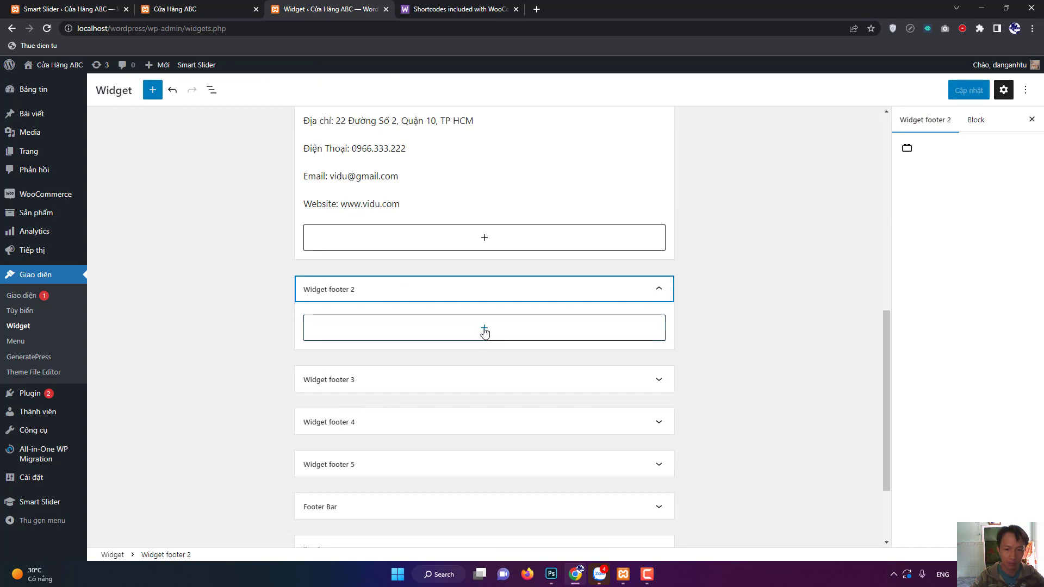
pyautogui.click(484, 332)
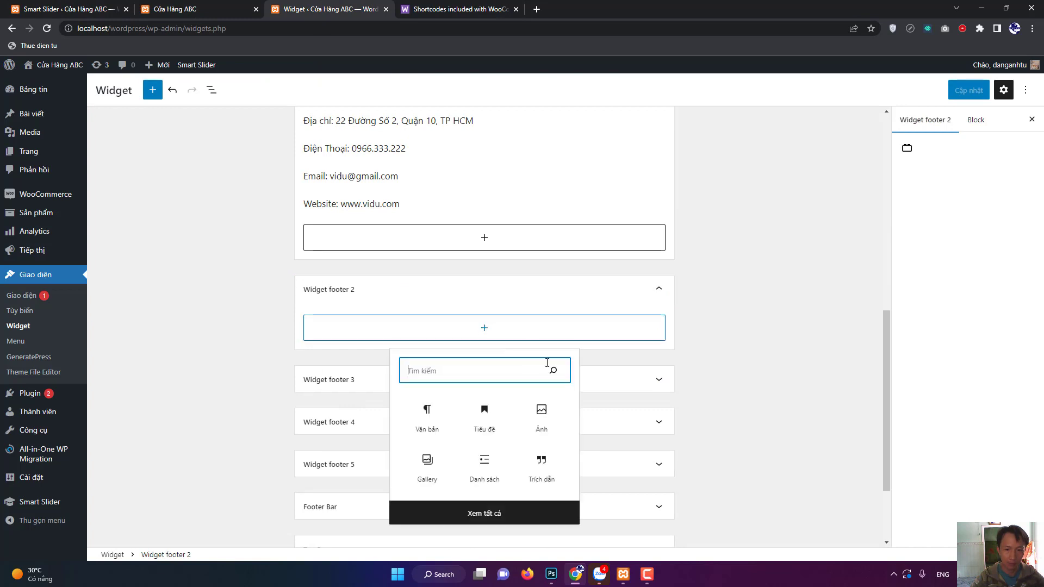
pyautogui.click(476, 422)
pyautogui.write('Ban')
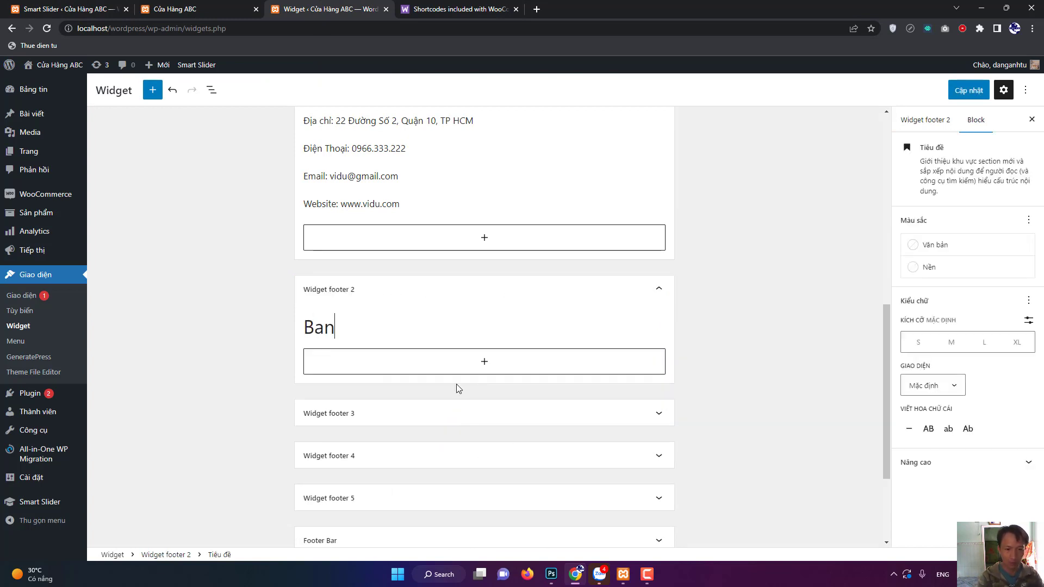
pyautogui.write('r Ddoof')
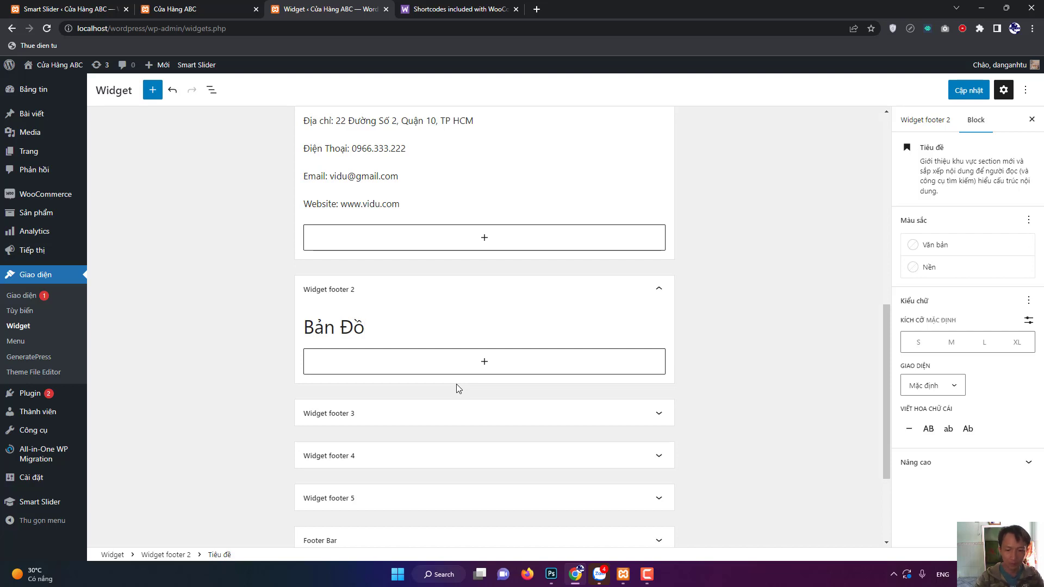
pyautogui.click(483, 364)
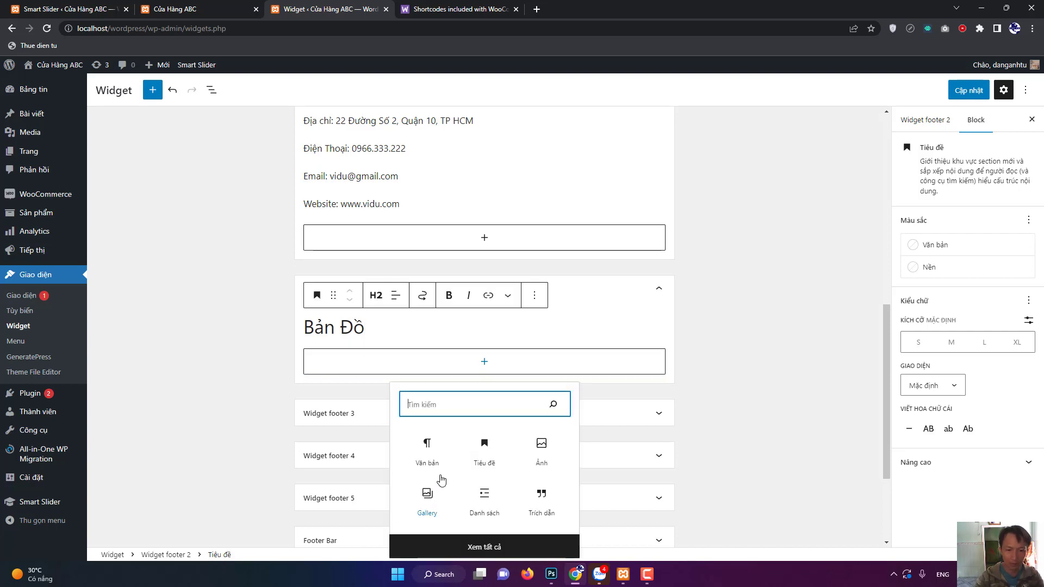
pyautogui.click(433, 459)
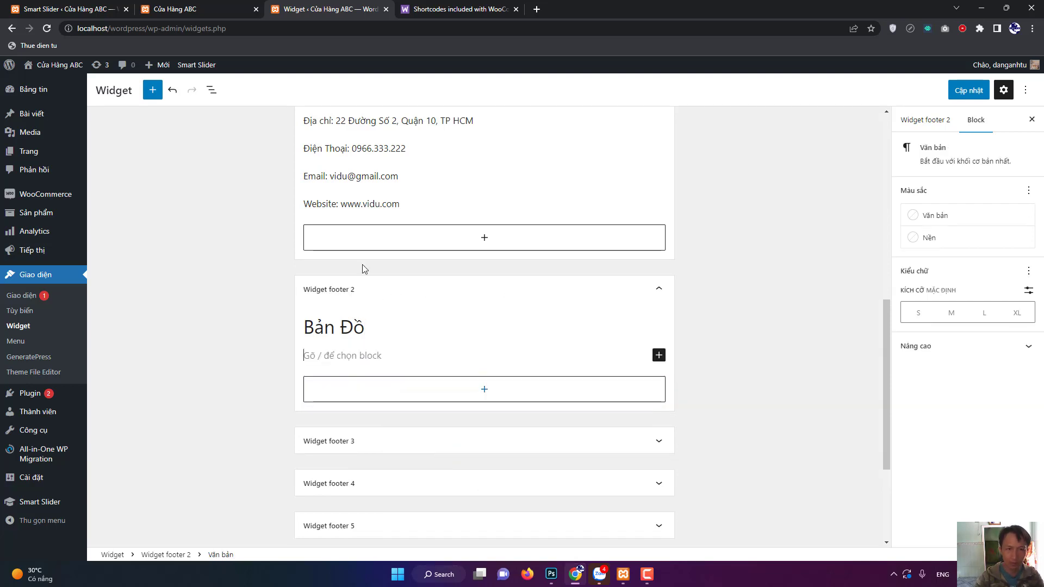
pyautogui.click(539, 10)
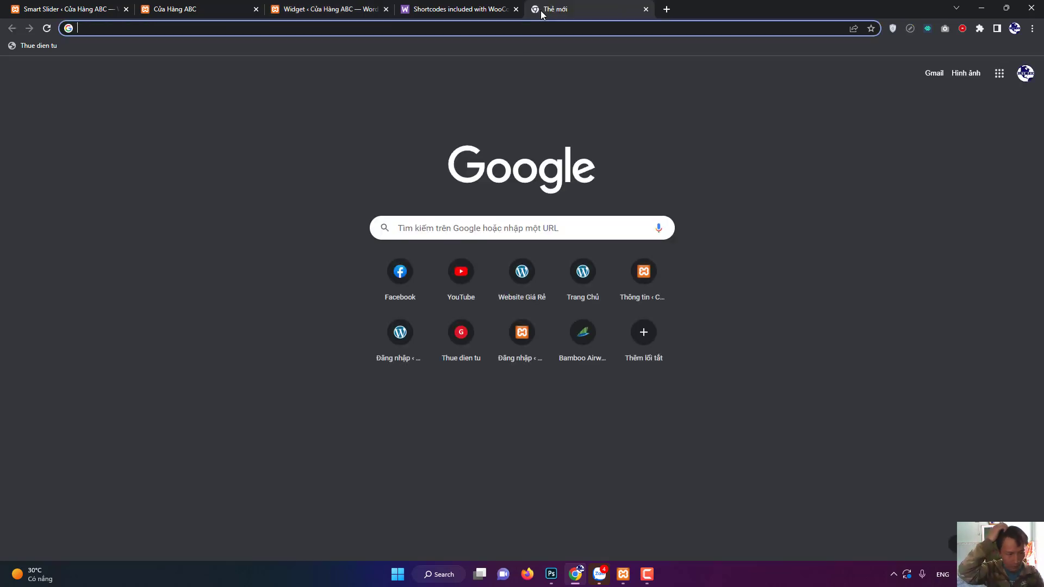
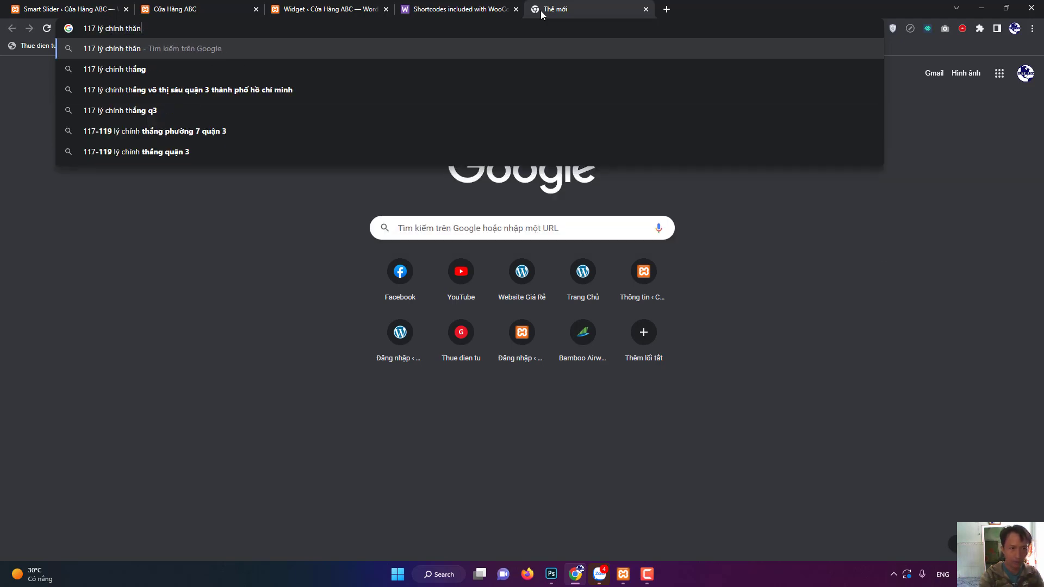
# Search the shop's street address and copy its Google Maps Nhúng bản đồ embed HTML.
pyautogui.press('Return')
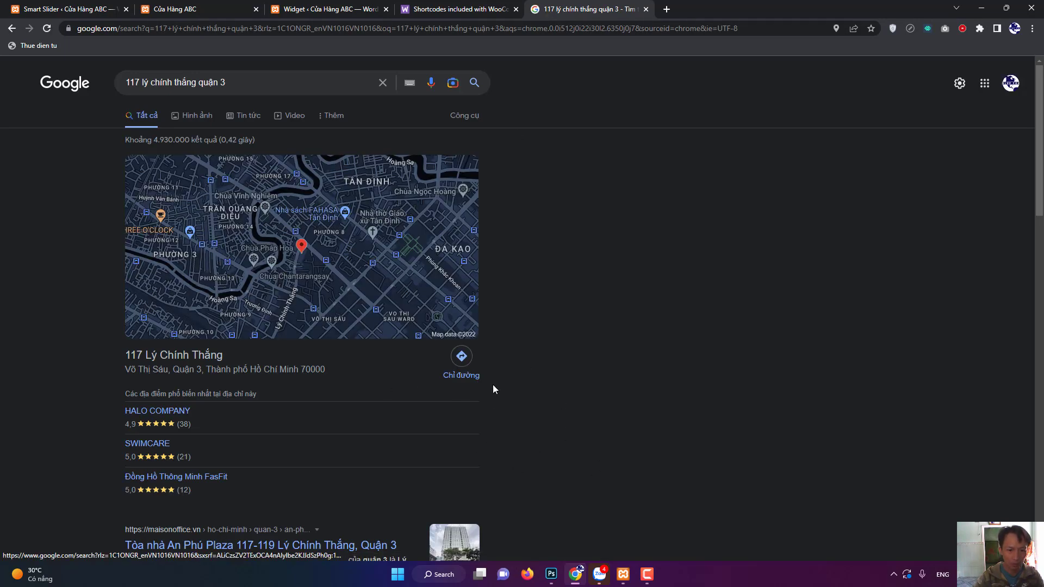
pyautogui.click(349, 266)
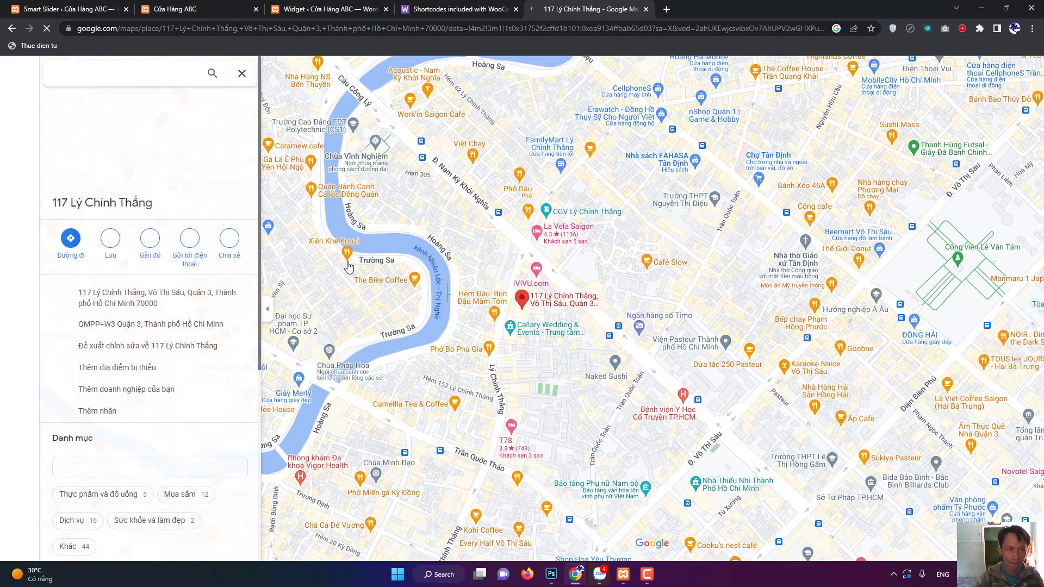
pyautogui.click(231, 243)
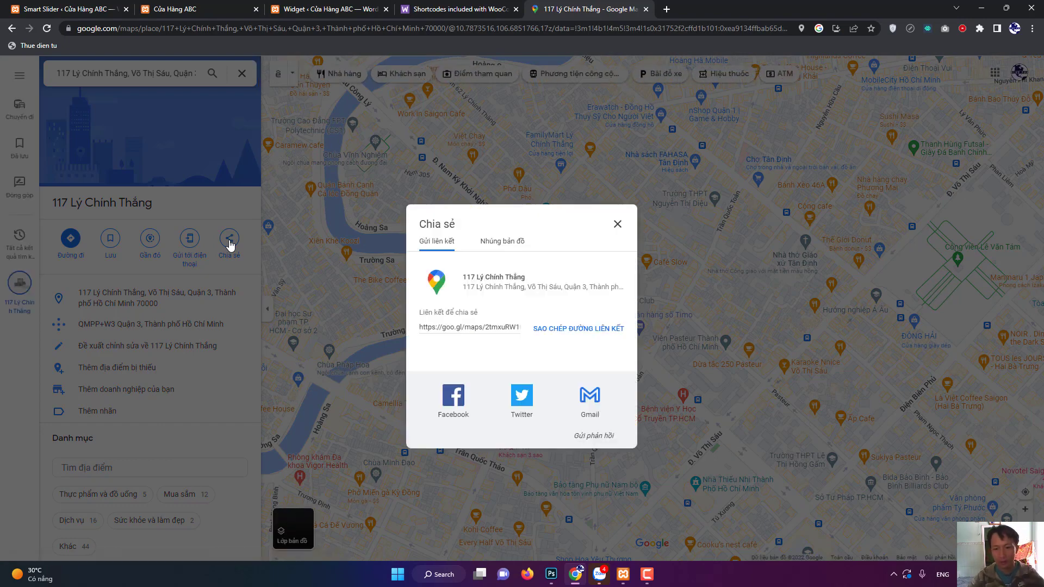
pyautogui.click(505, 247)
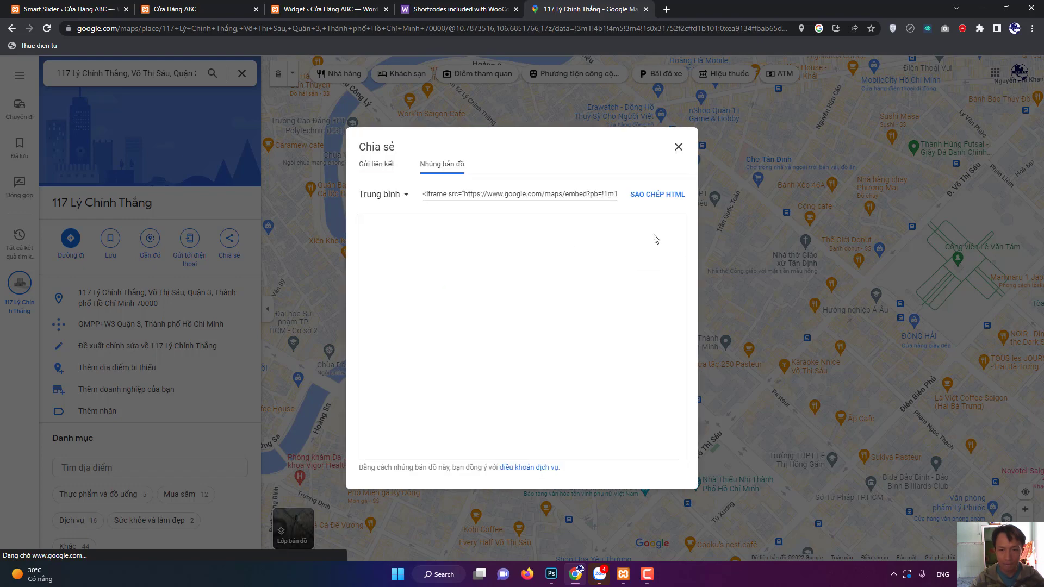
pyautogui.click(663, 195)
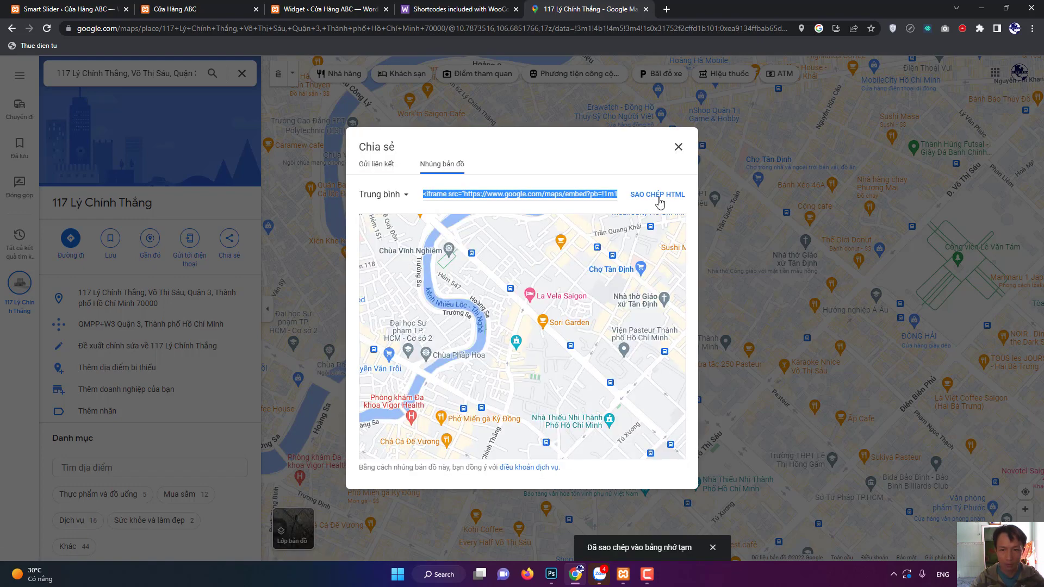
pyautogui.click(203, 5)
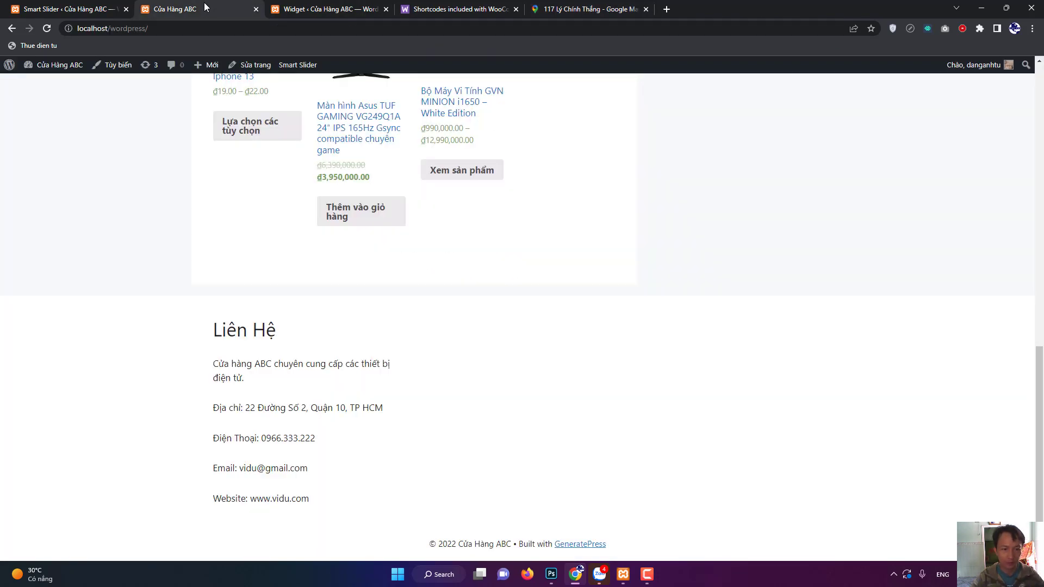
# Add an HTML block under Bản Đồ with the pasted map iframe, save, and reload the front page.
pyautogui.click(309, 6)
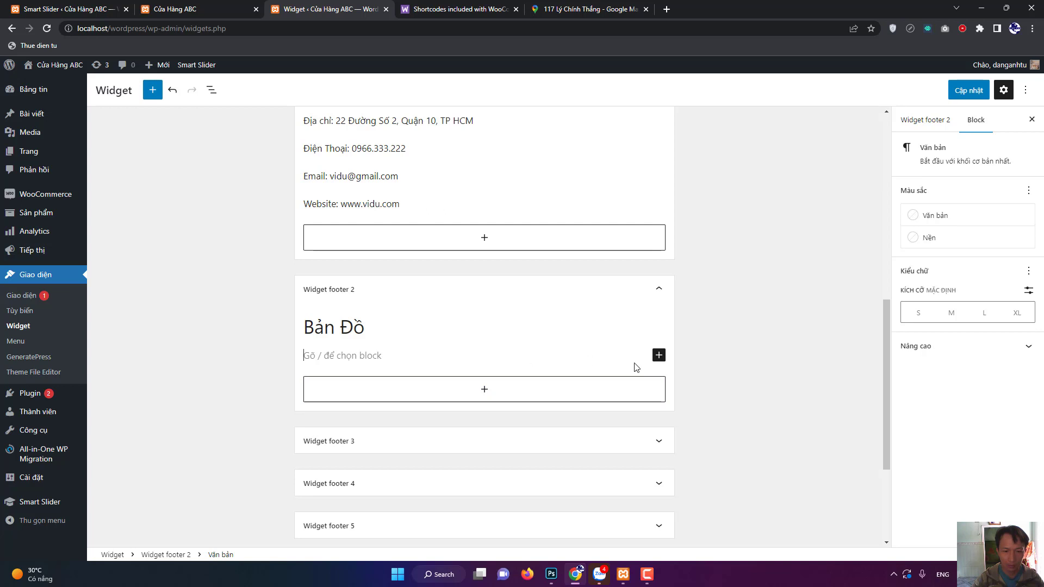
pyautogui.click(659, 355)
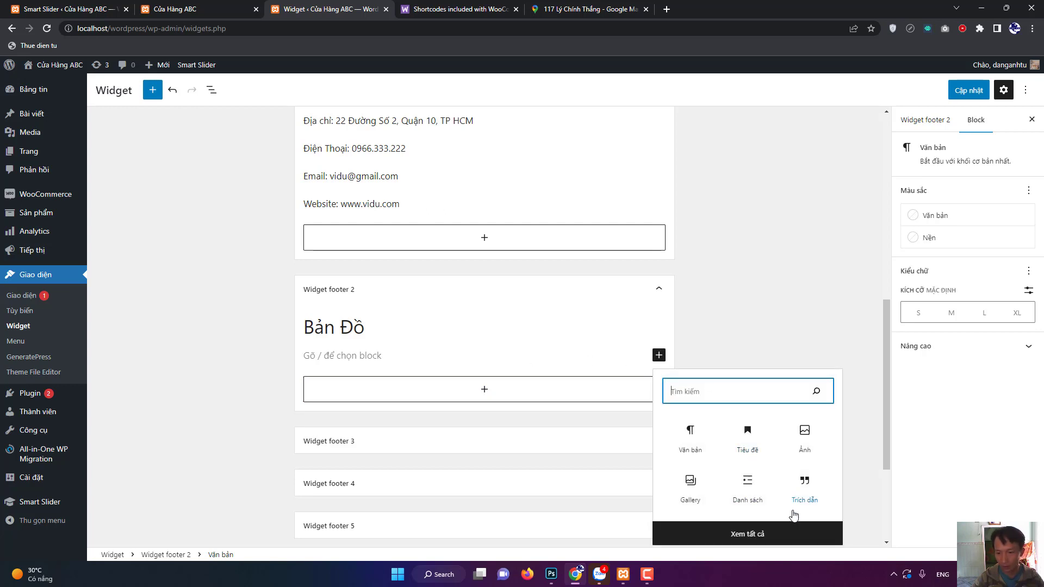
pyautogui.click(700, 454)
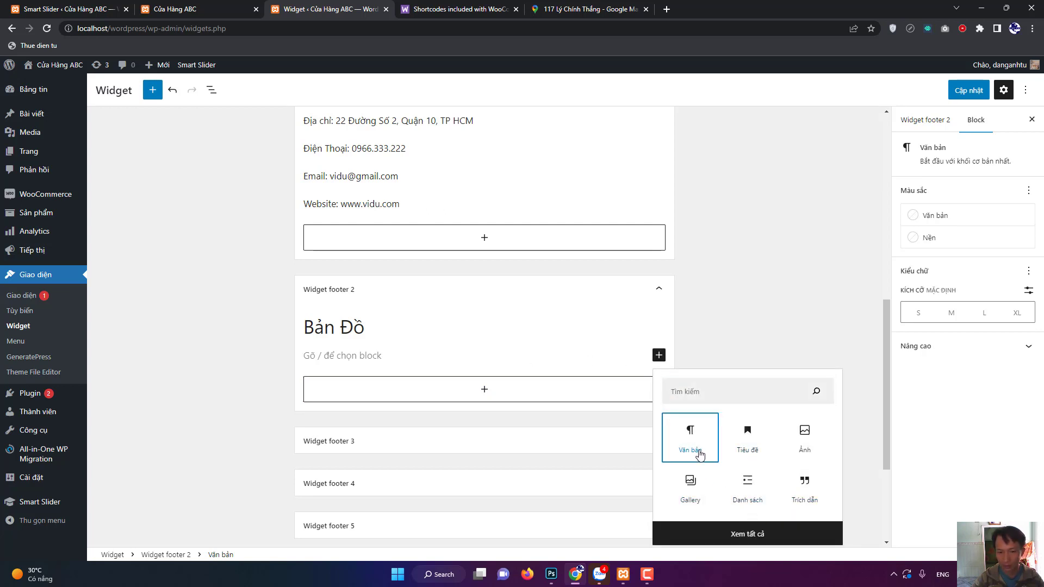
pyautogui.click(658, 355)
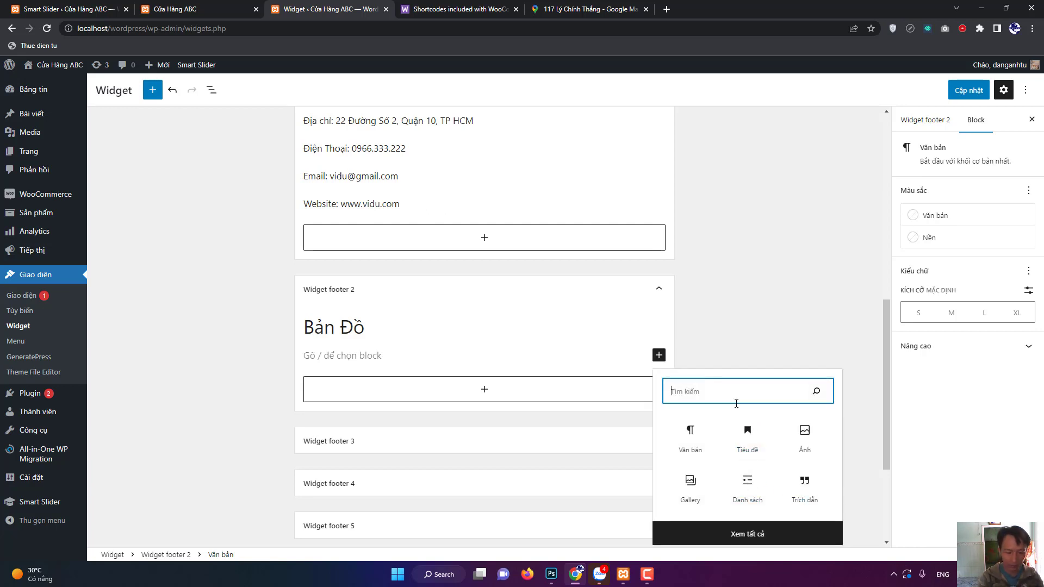
pyautogui.write('html')
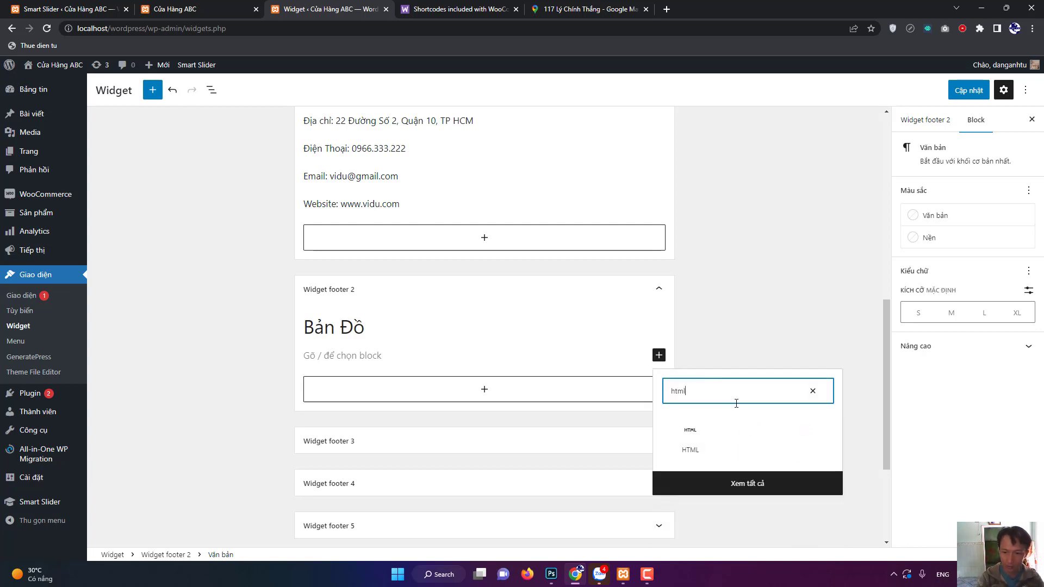
pyautogui.click(688, 441)
pyautogui.hotkey('ctrl', 'v')
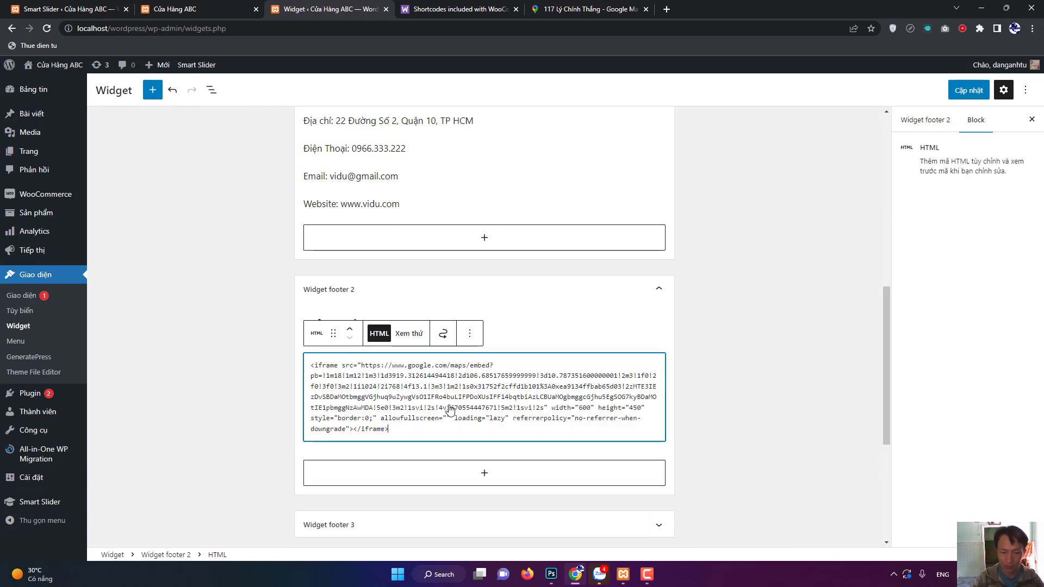
pyautogui.click(970, 92)
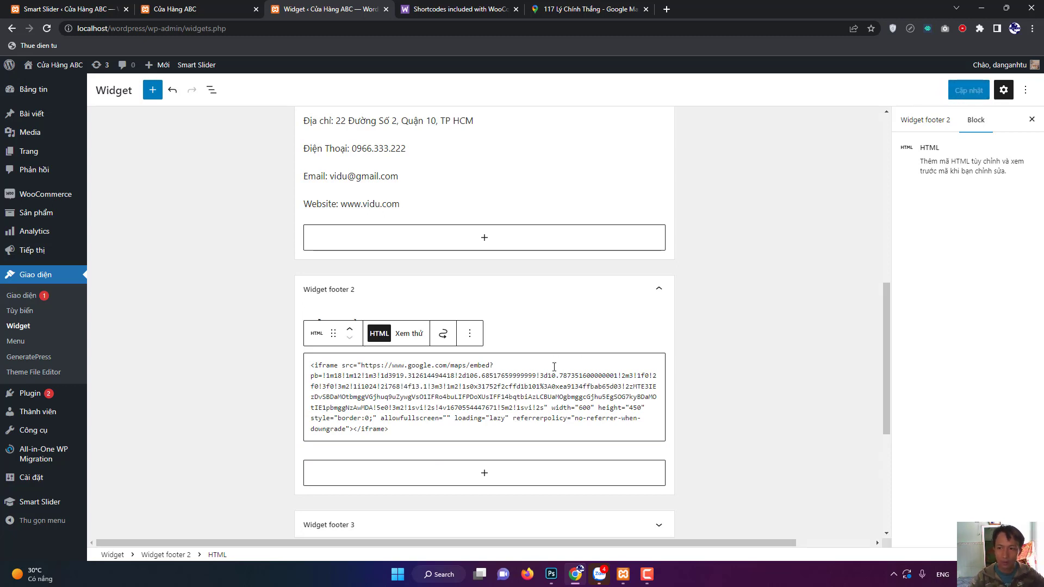
pyautogui.click(238, 5)
pyautogui.click(49, 28)
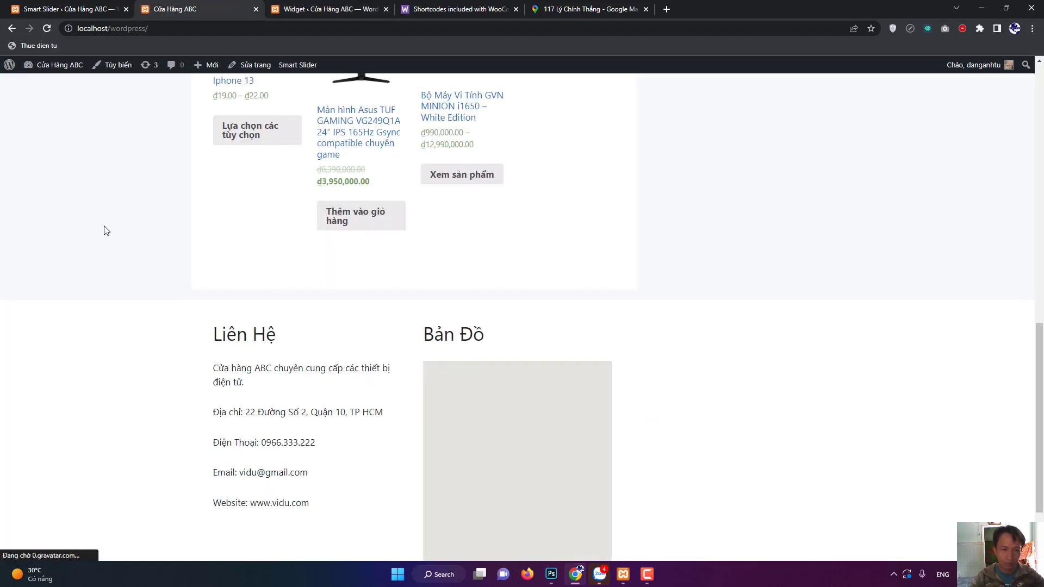
# Scroll to the footer to confirm the Bản Đồ map, then return to the admin About page.
pyautogui.scroll(-2, 140, 240)
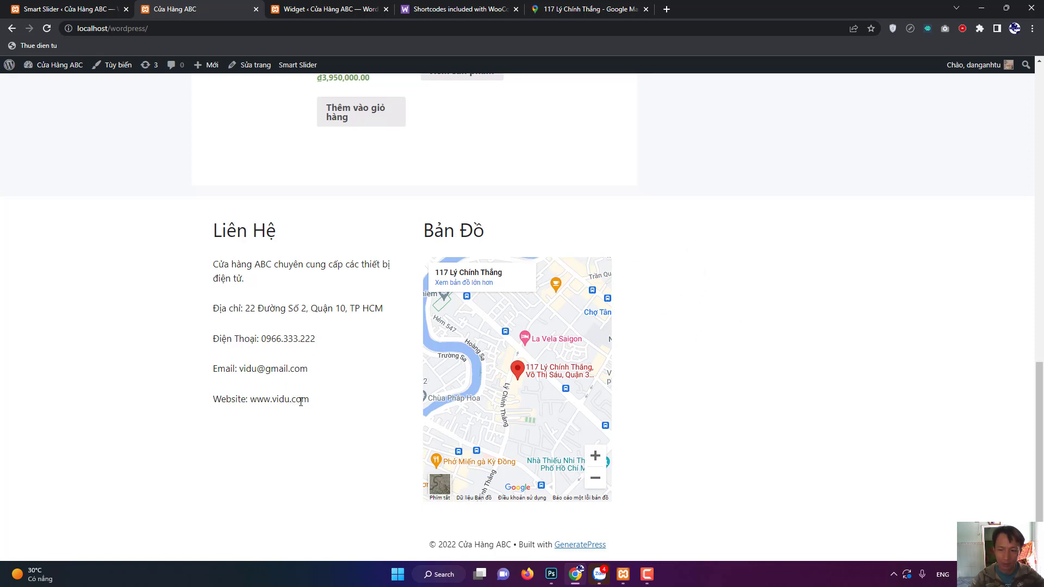
pyautogui.click(15, 71)
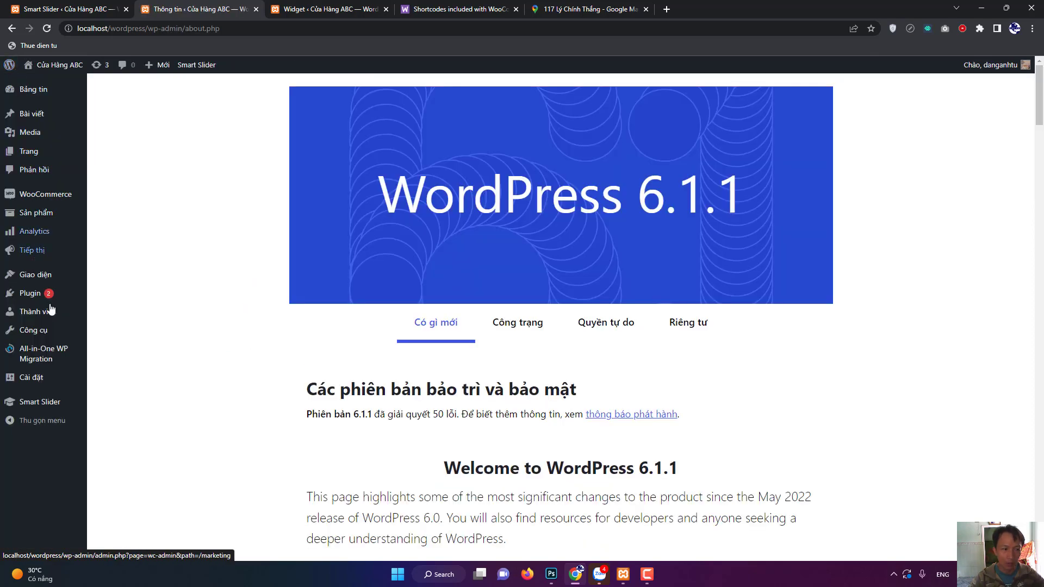
# Search 'contact form 7' under Plugin > Cài mới, then install and activate Contact Form 7.
pyautogui.click(26, 297)
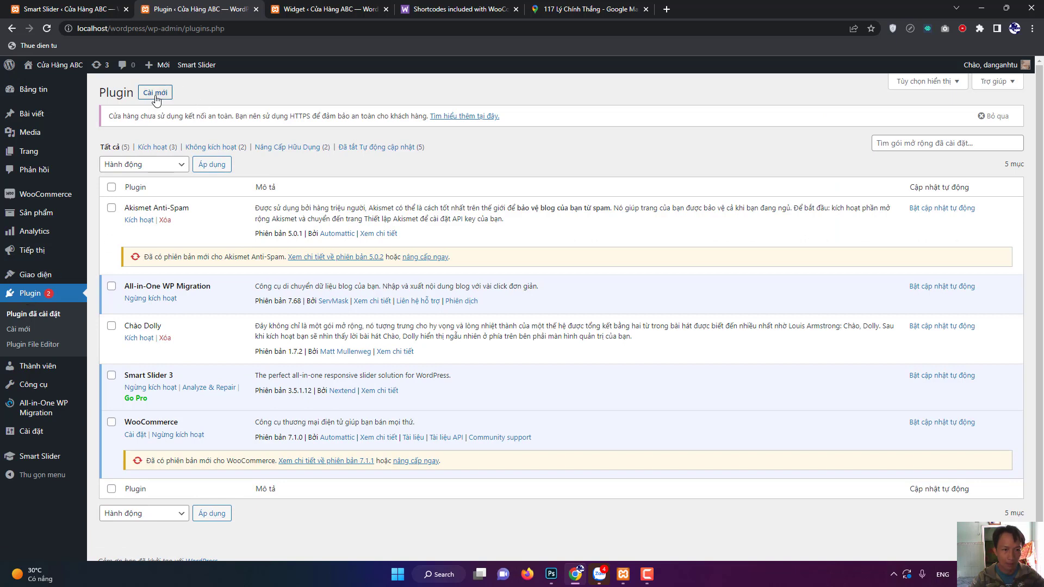
pyautogui.click(155, 94)
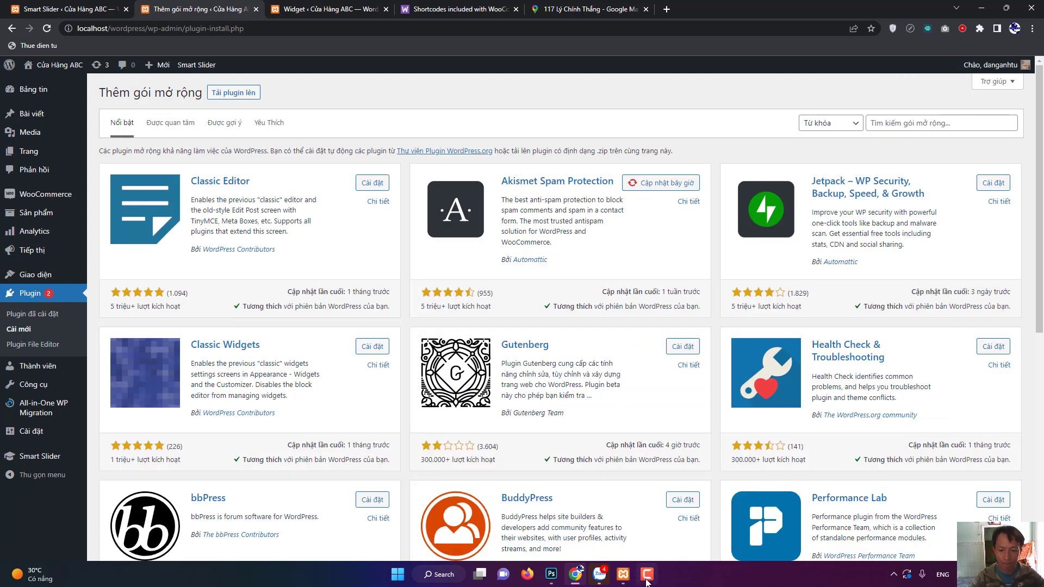
pyautogui.click(646, 577)
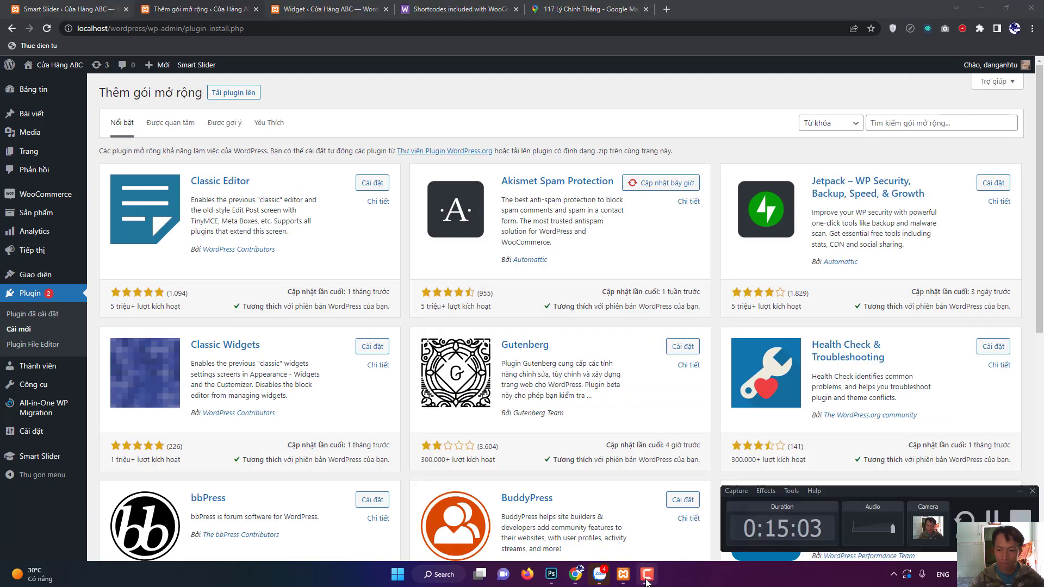
pyautogui.click(646, 577)
pyautogui.click(954, 124)
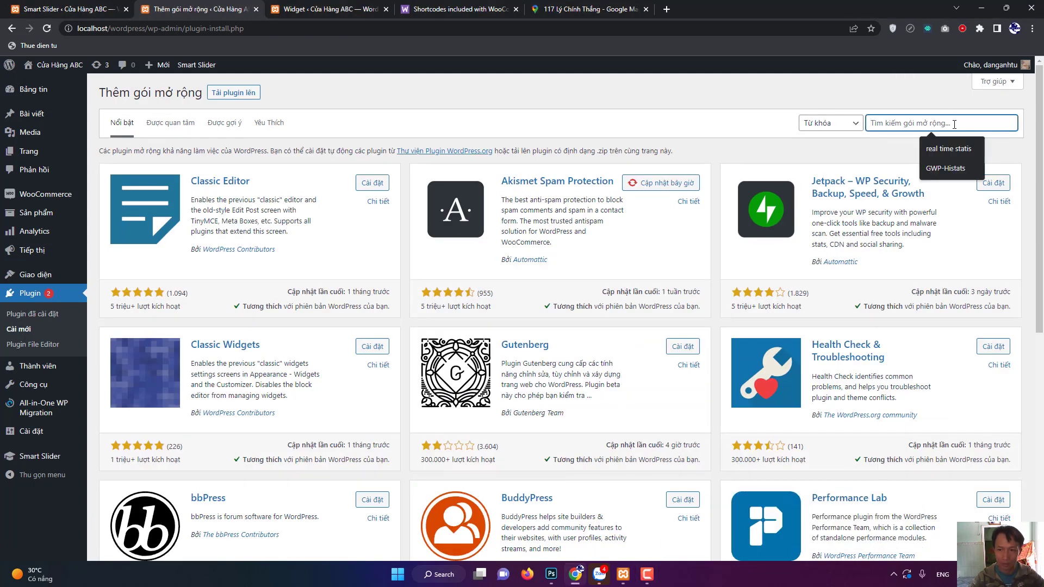
pyautogui.write('cf7')
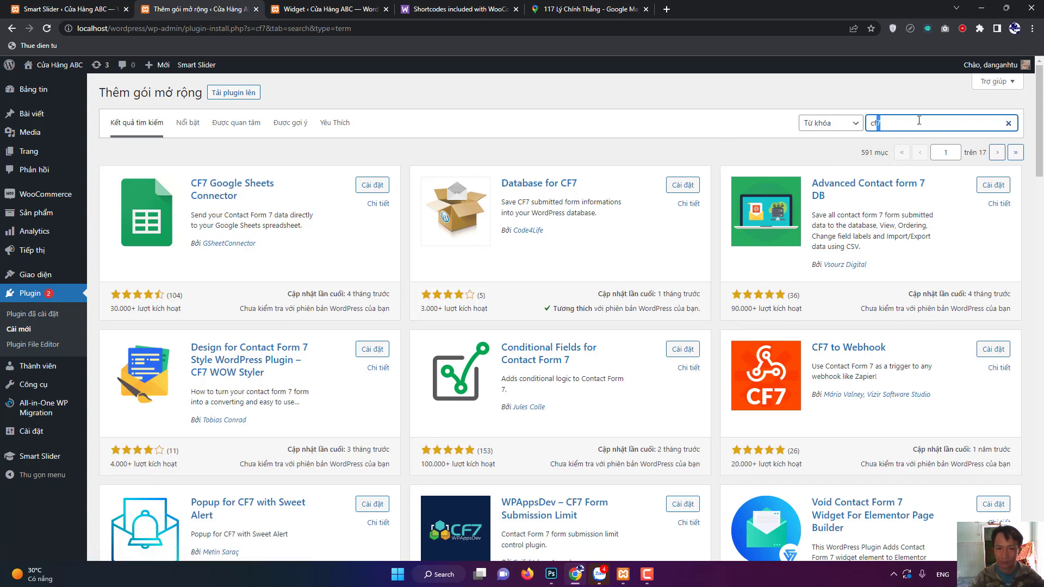
pyautogui.press('BackSpace')
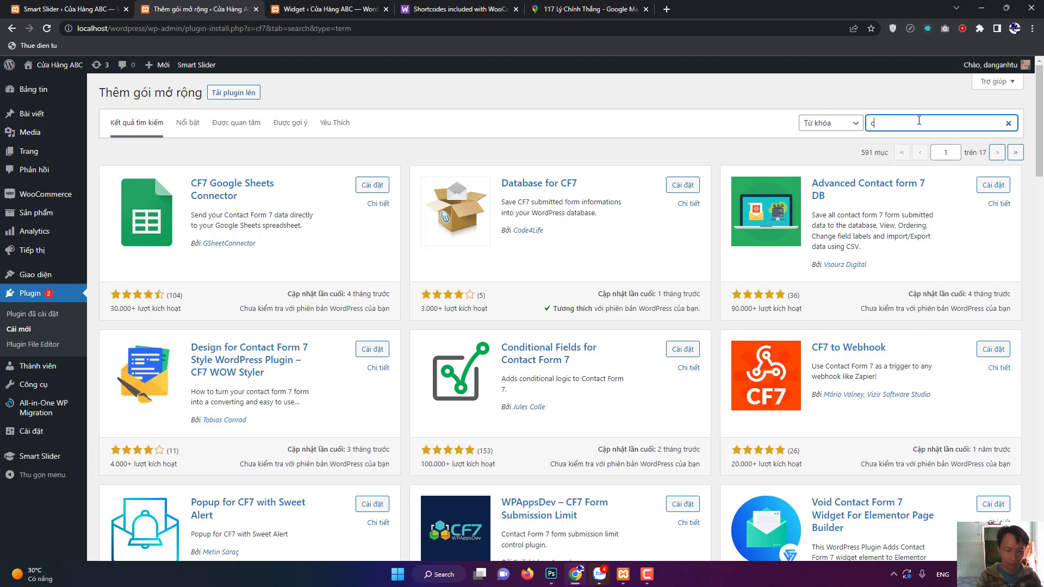
pyautogui.write('ontact')
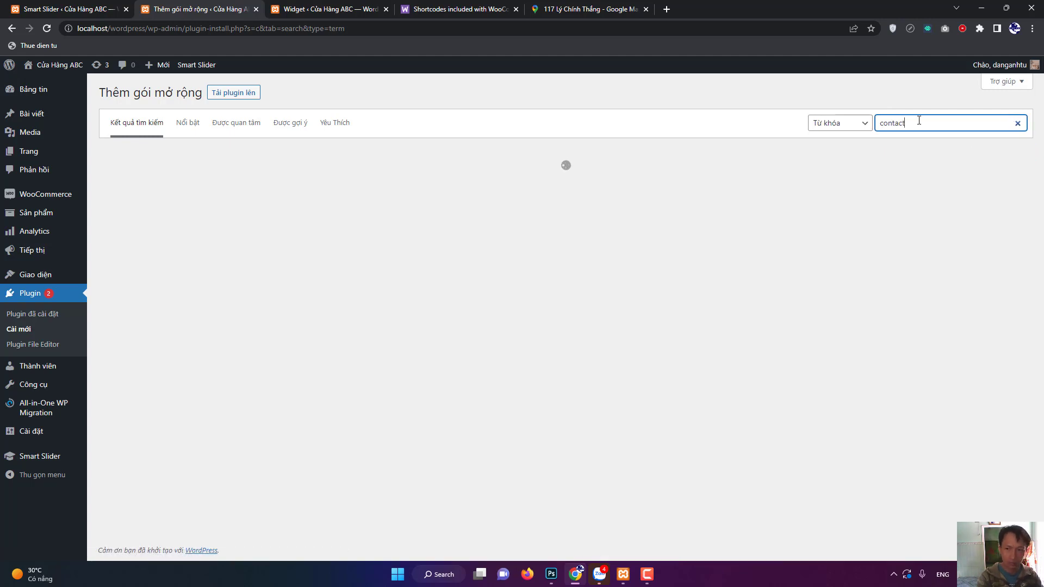
pyautogui.write(' form')
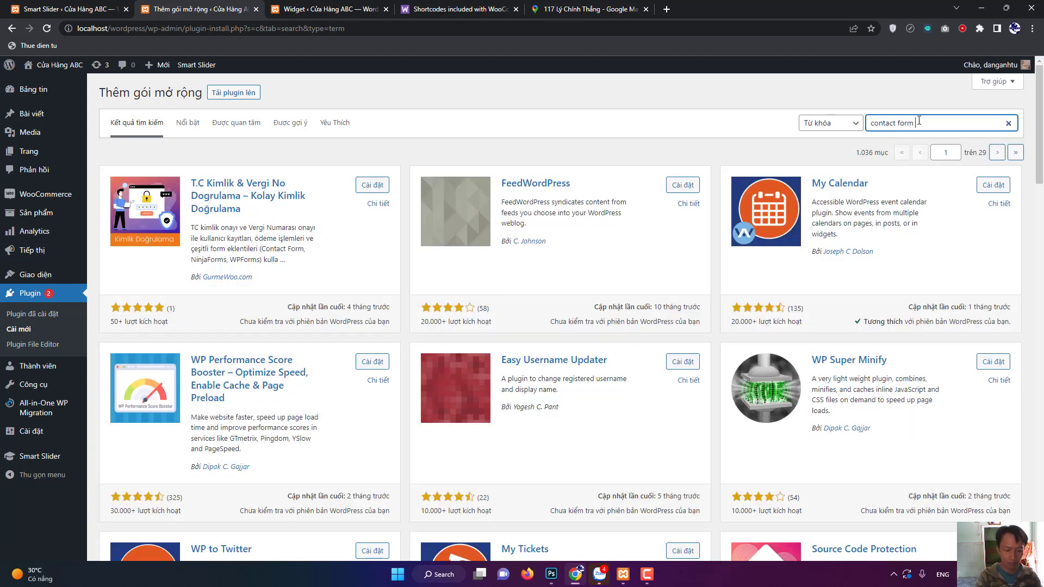
pyautogui.write(' 7')
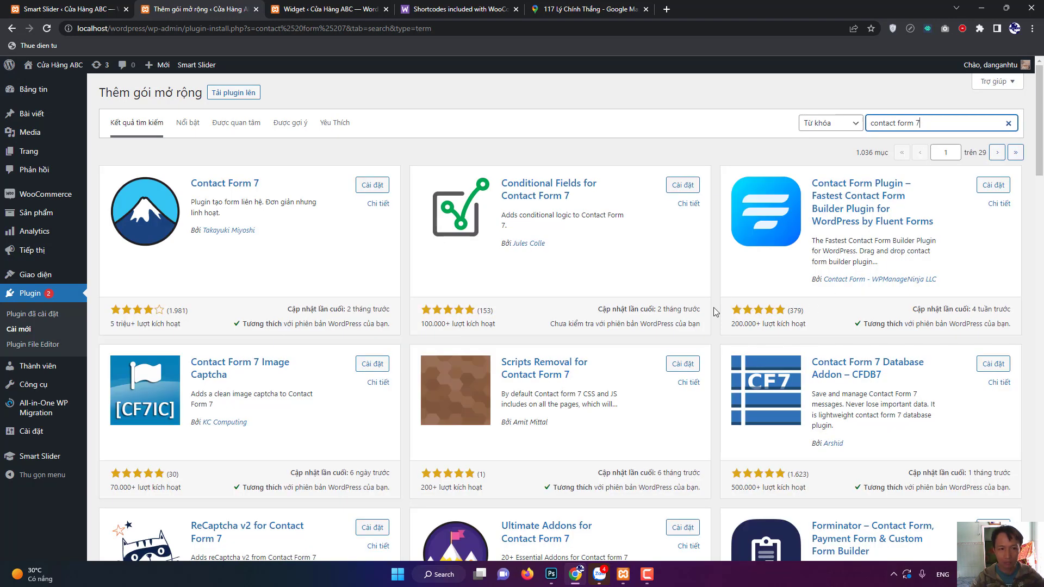
pyautogui.click(371, 188)
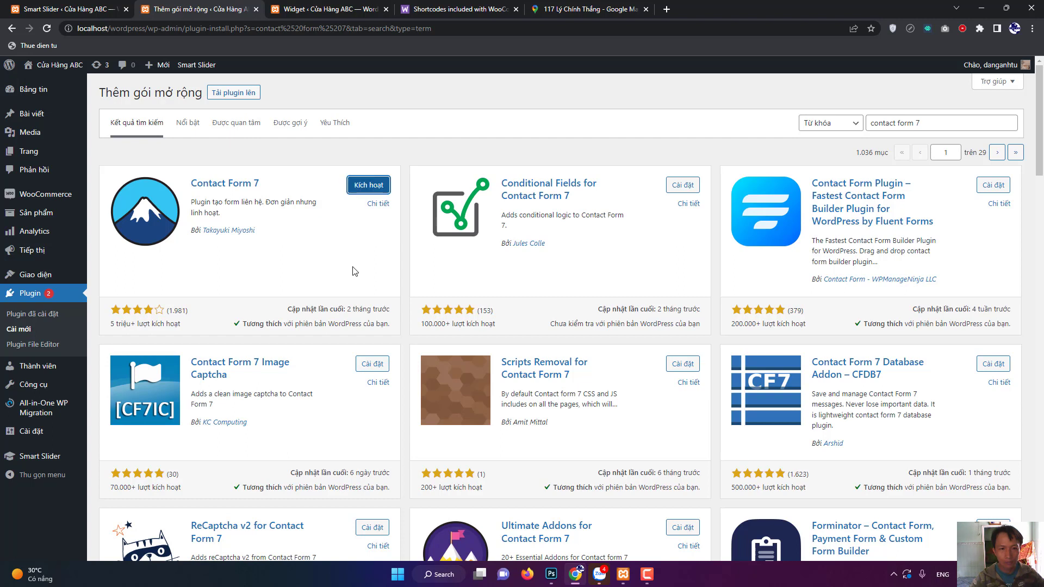
pyautogui.click(367, 185)
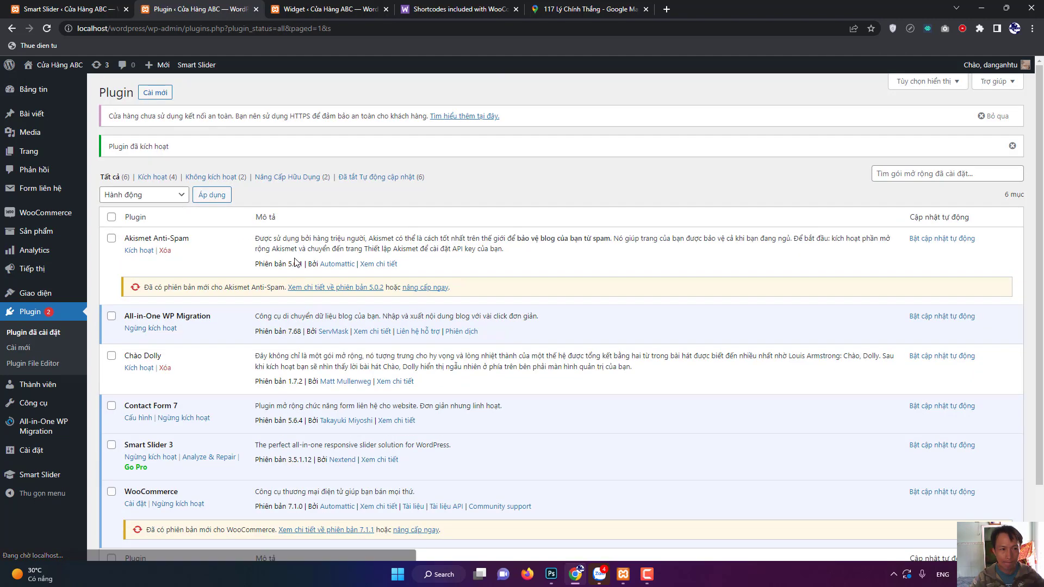
# Create a form titled 'Liên Hệ Nhanh' with the default template, save it, and select its shortcode.
pyautogui.click(34, 193)
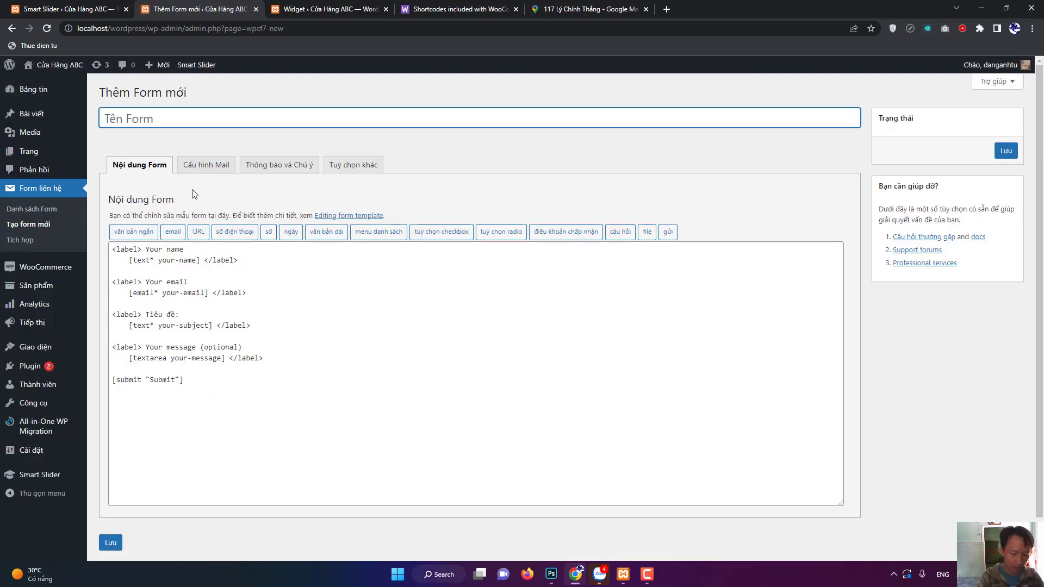
pyautogui.write('Liên Hệ Nhanh')
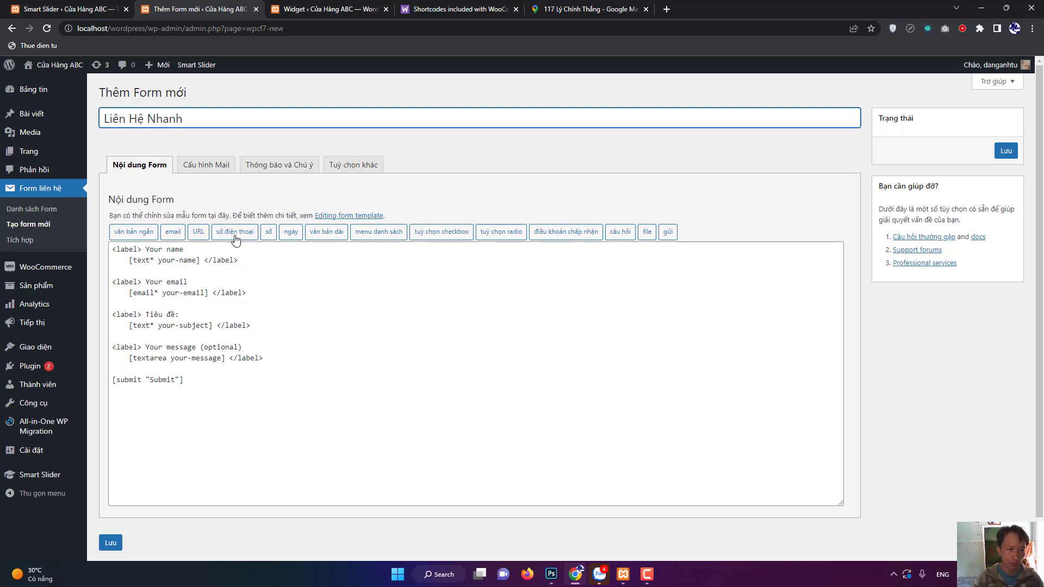
pyautogui.click(264, 358)
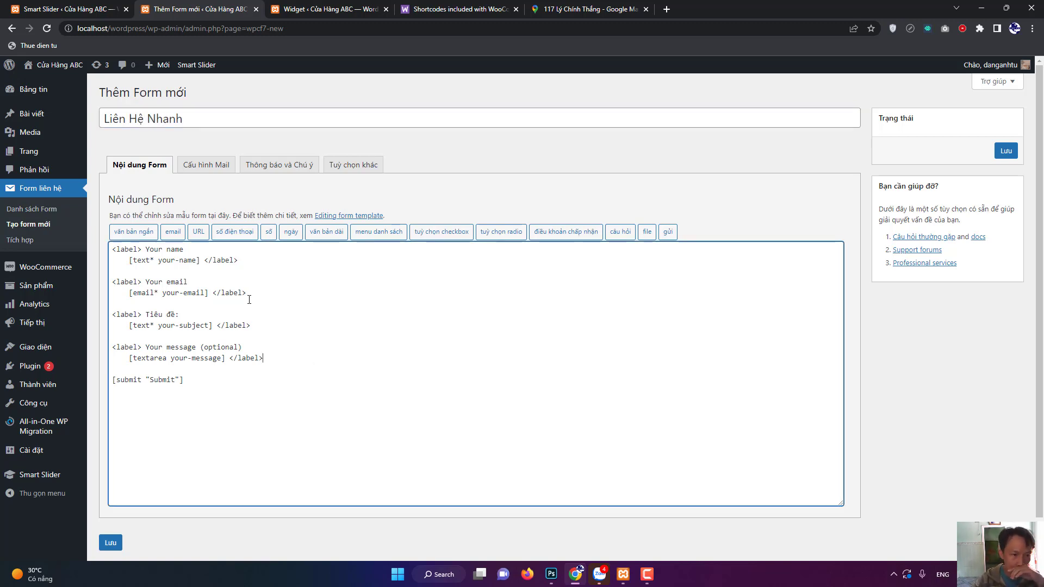
pyautogui.click(112, 544)
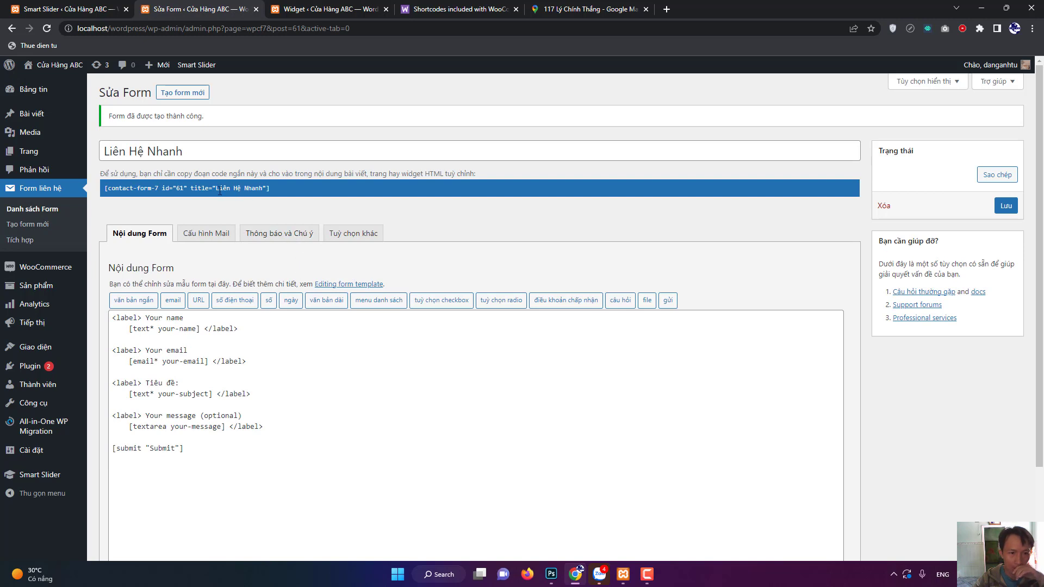
pyautogui.moveTo(104, 190); pyautogui.dragTo(275, 193)
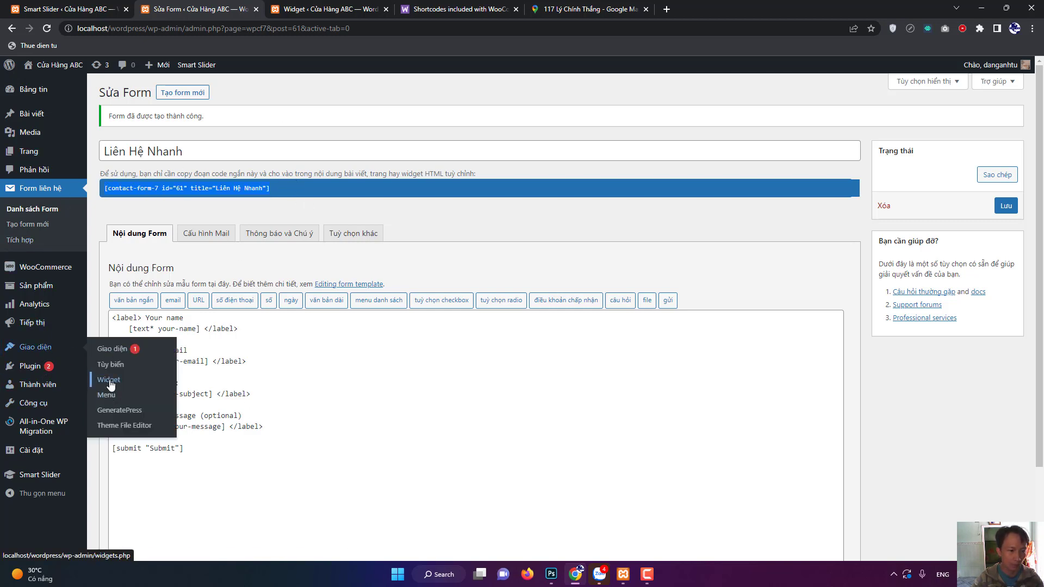
# Add a 'Liên Hệ Nhanh' heading block to footer widget area 3.
pyautogui.click(108, 380)
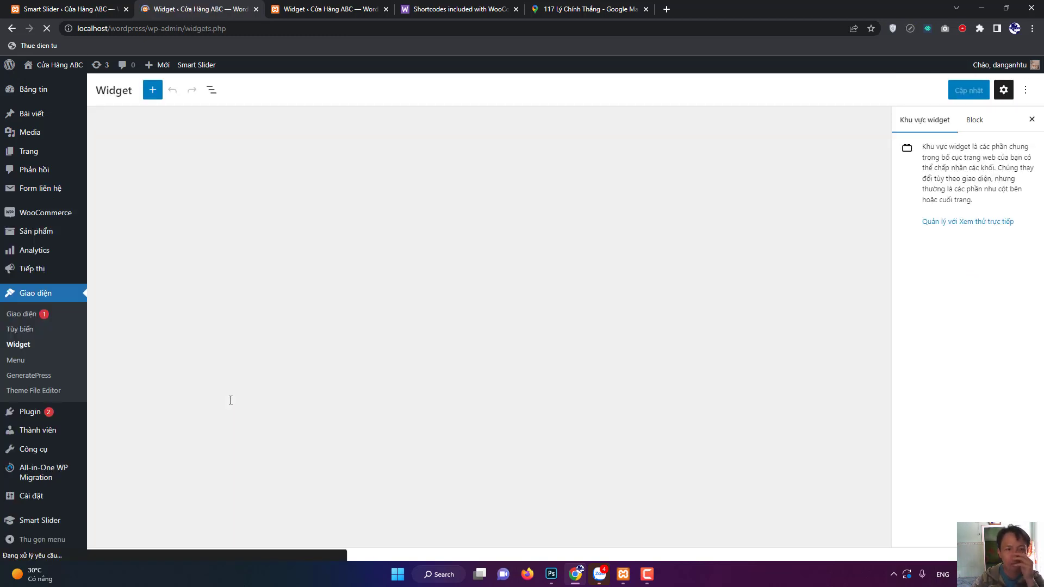
pyautogui.scroll(-5, 606, 462)
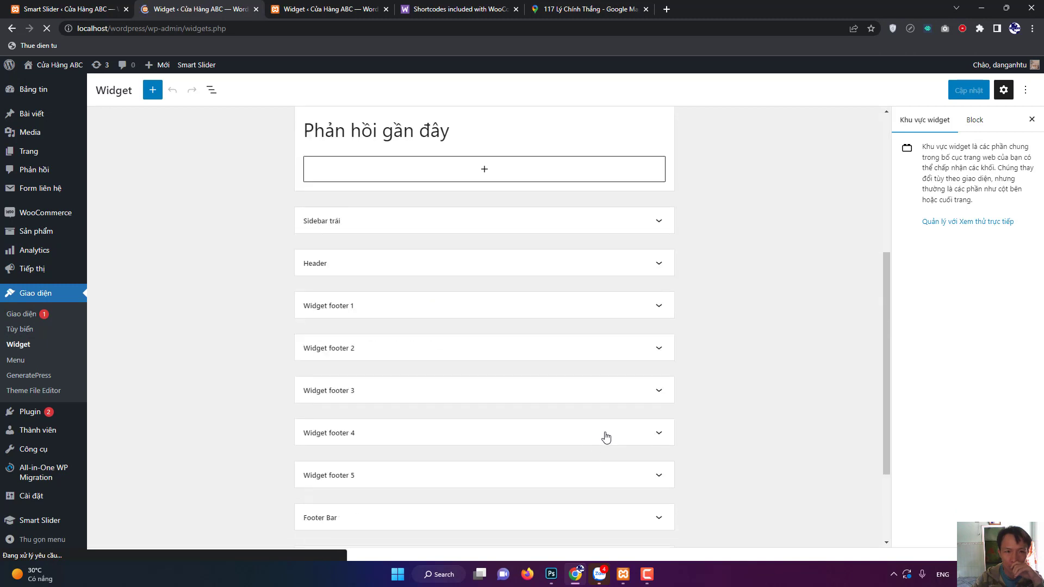
pyautogui.scroll(-3, 473, 419)
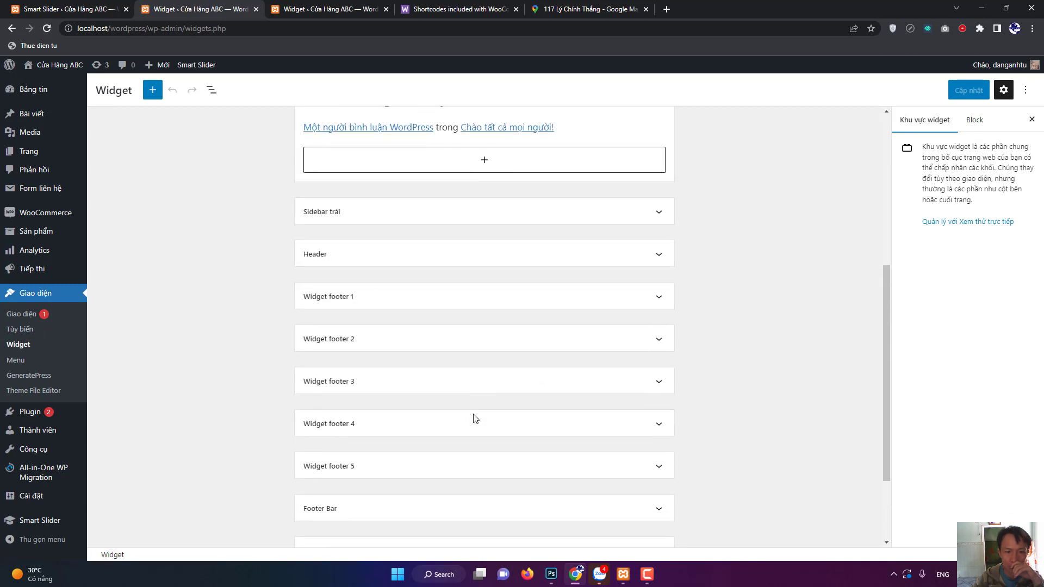
pyautogui.click(660, 269)
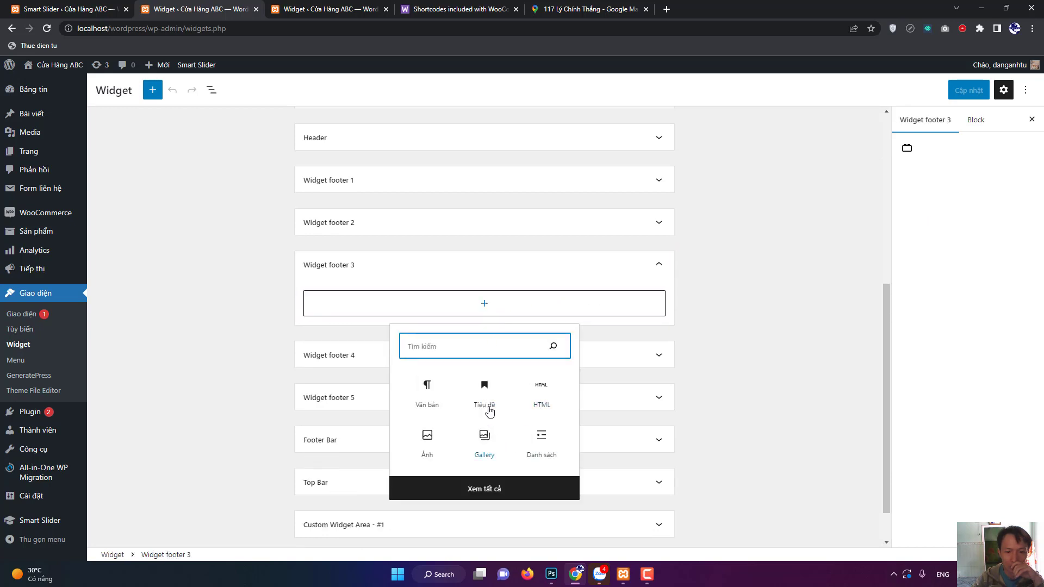
pyautogui.click(486, 401)
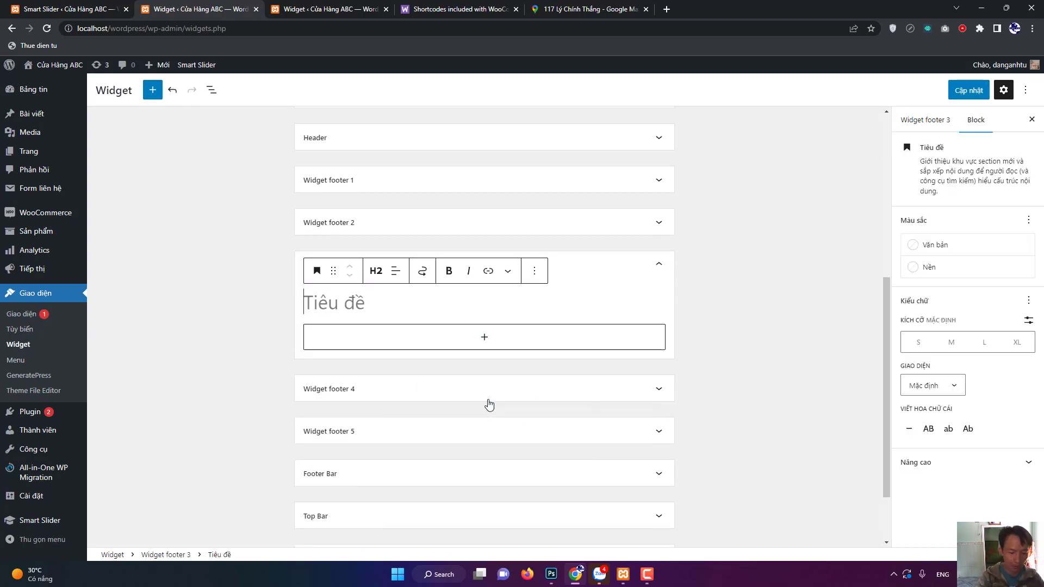
pyautogui.write('Liê n hệ')
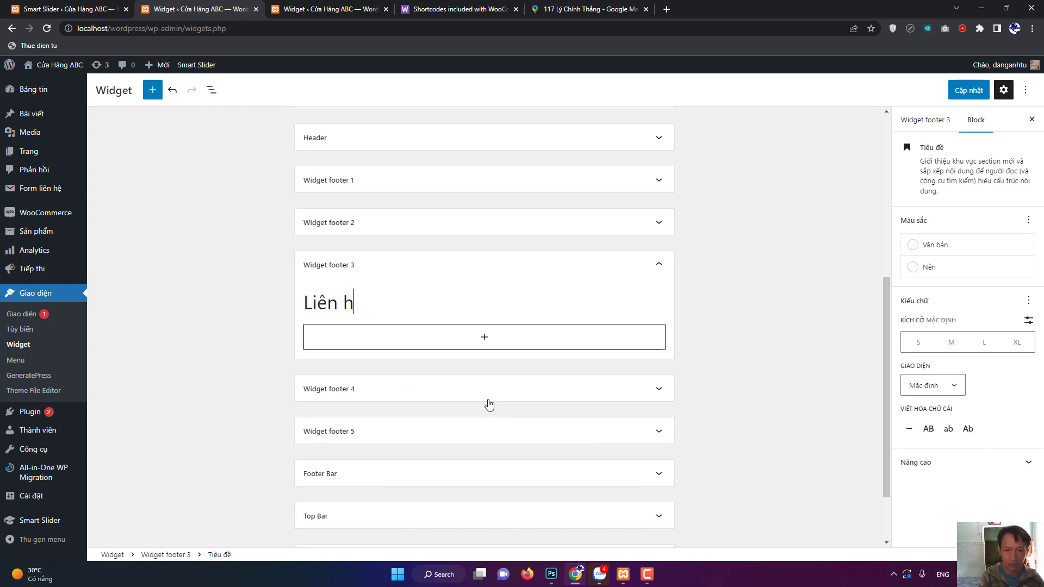
pyautogui.press('BackSpace')
pyautogui.press('BackSpace')
pyautogui.write('Hê')
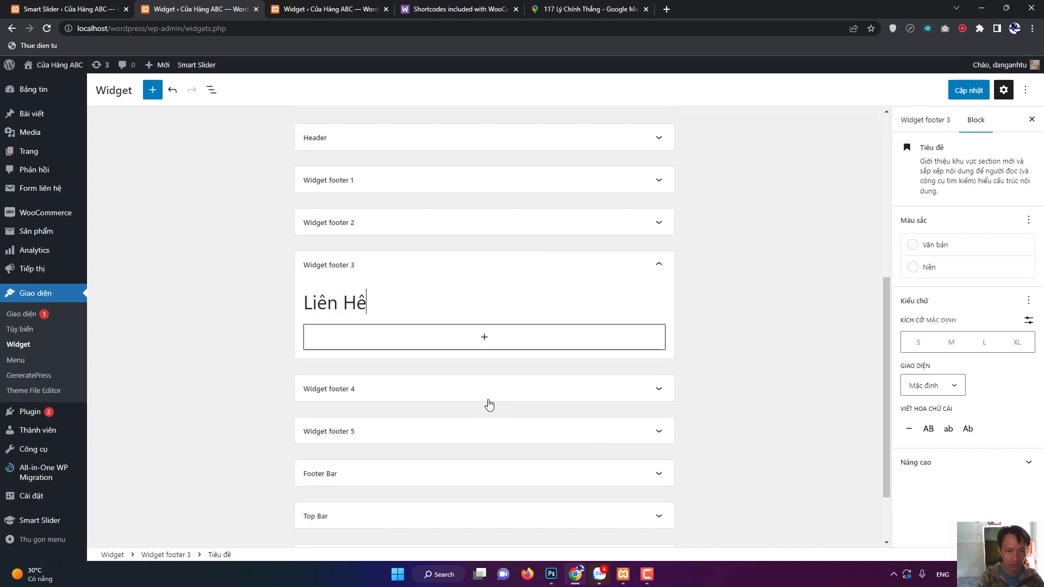
pyautogui.press('BackSpace')
pyautogui.write('ệ Nhanh')
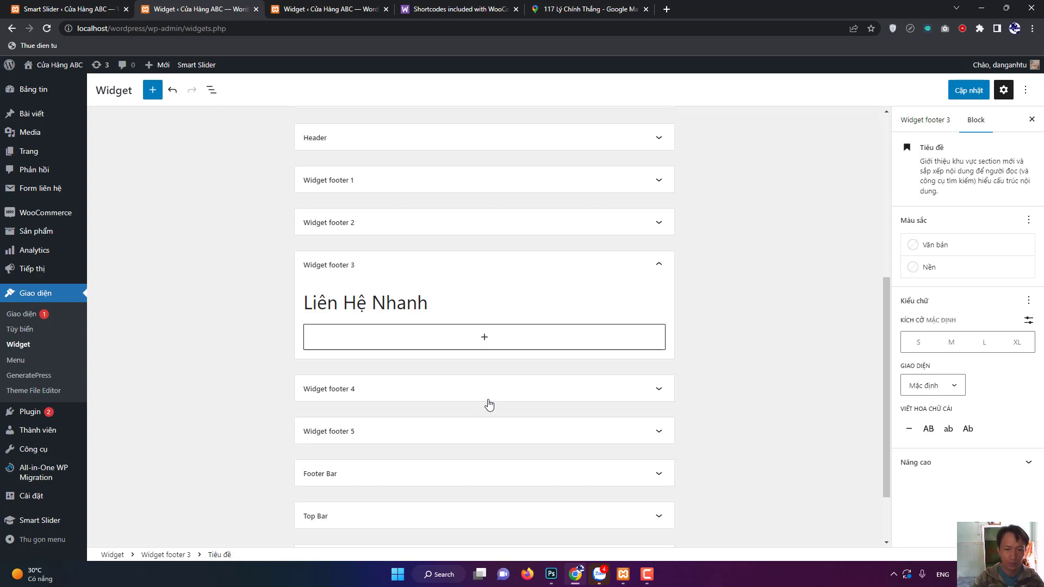
# Insert the Liên Hệ Nhanh Contact Form 7 block beneath the heading and save the widgets.
pyautogui.click(484, 339)
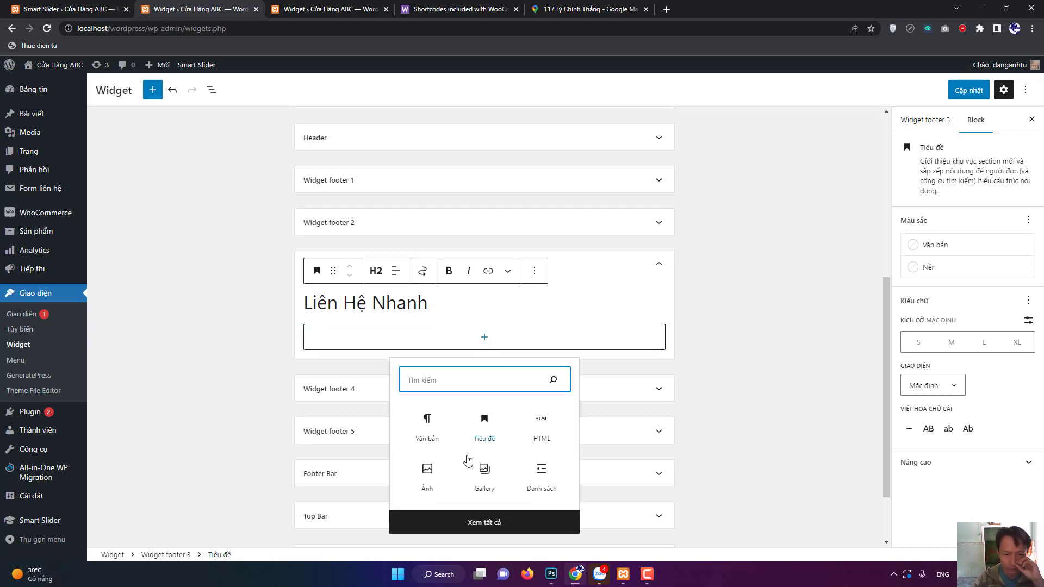
pyautogui.click(430, 441)
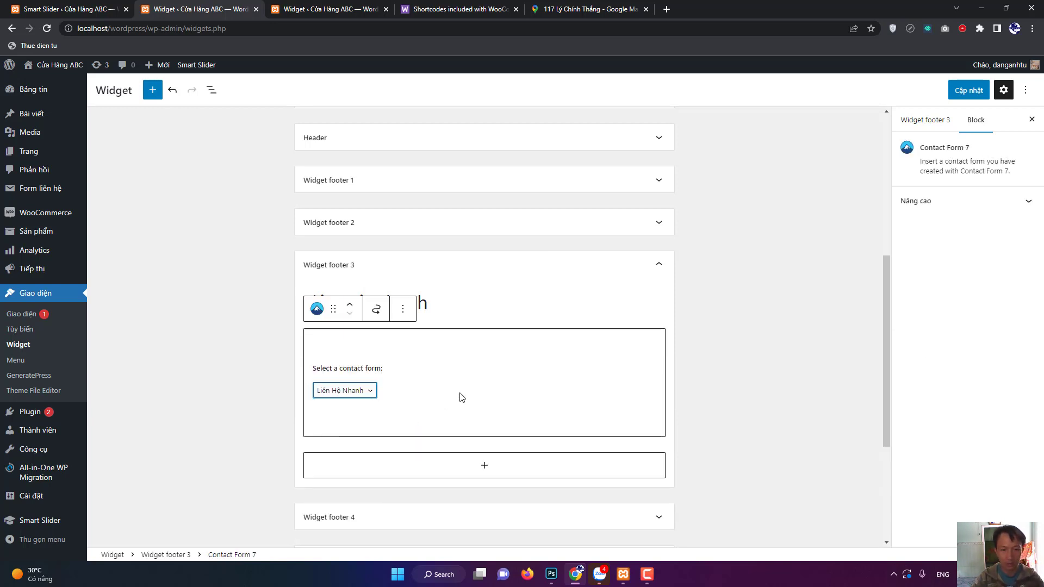
pyautogui.click(970, 96)
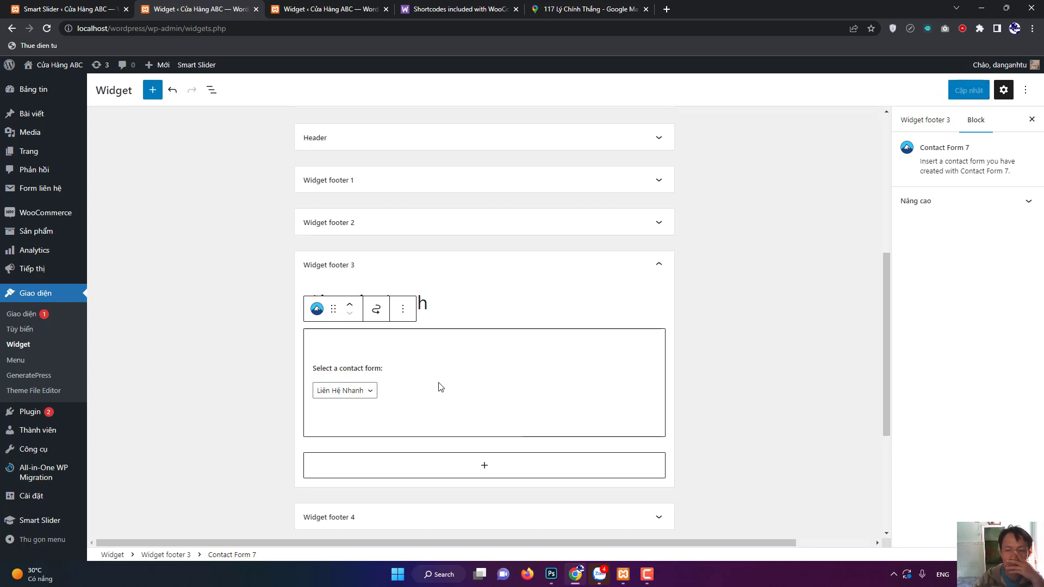
pyautogui.click(323, 11)
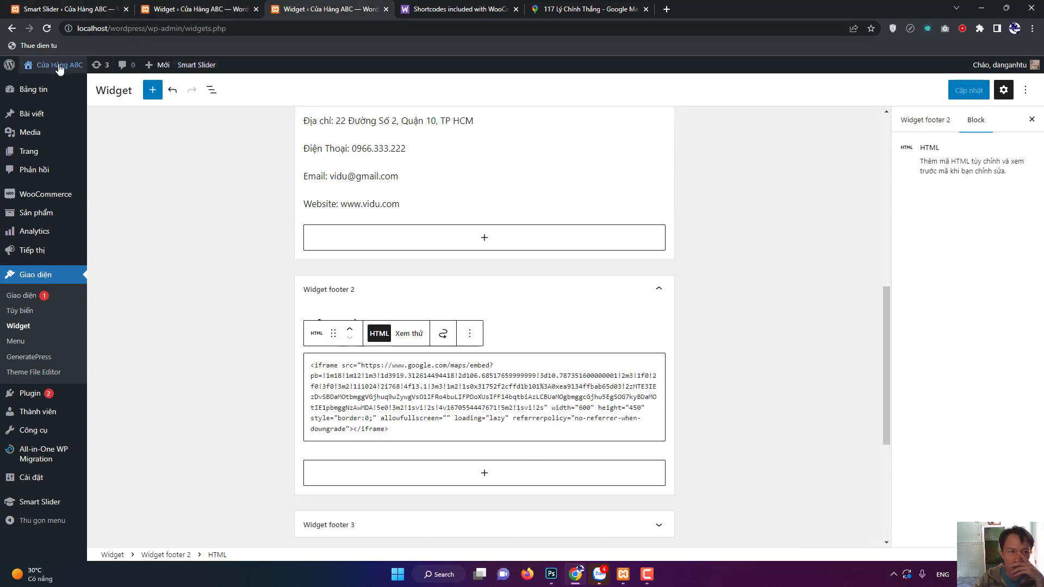
# On the live homepage footer, submit the Liên Hệ Nhanh form empty to check required-field warnings.
pyautogui.click(60, 66)
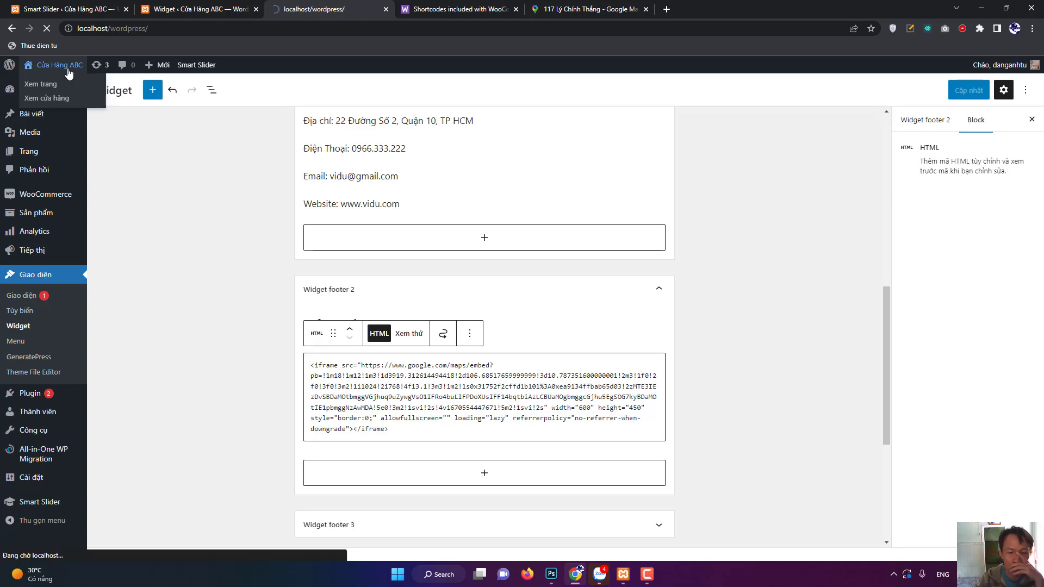
pyautogui.scroll(-15, 181, 240)
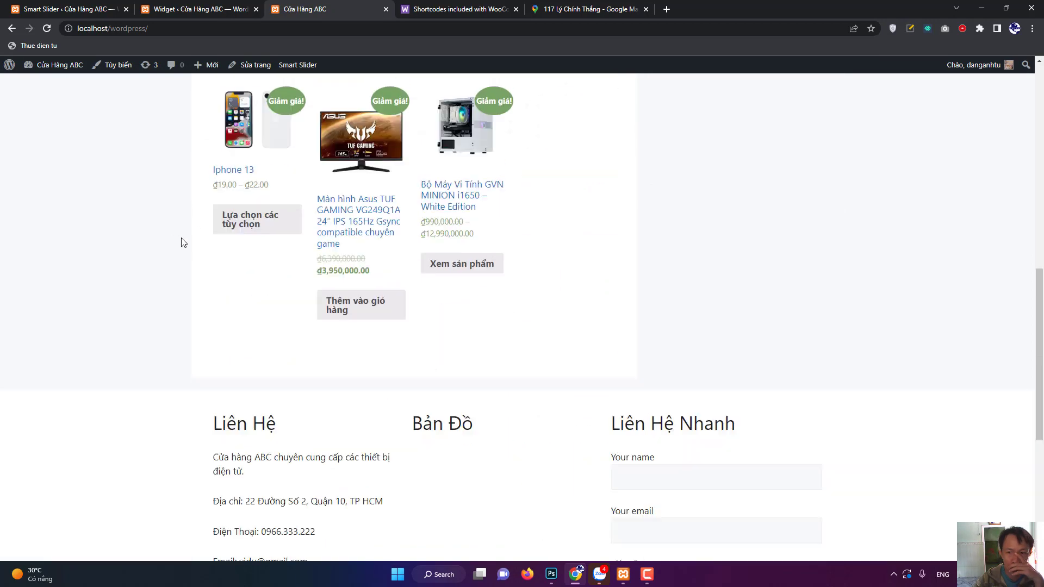
pyautogui.click(707, 156)
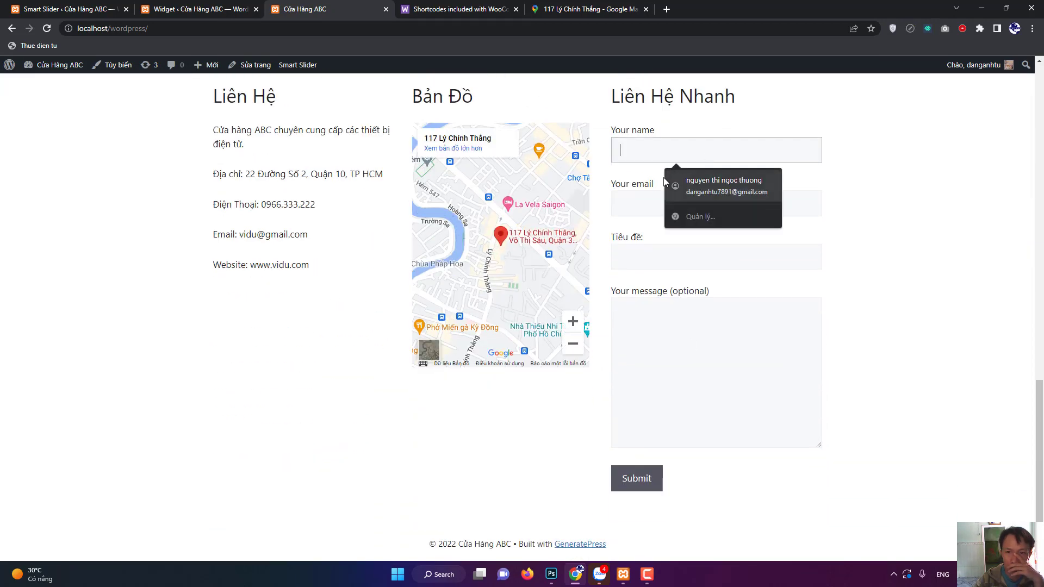
pyautogui.press('Tab')
pyautogui.click(933, 203)
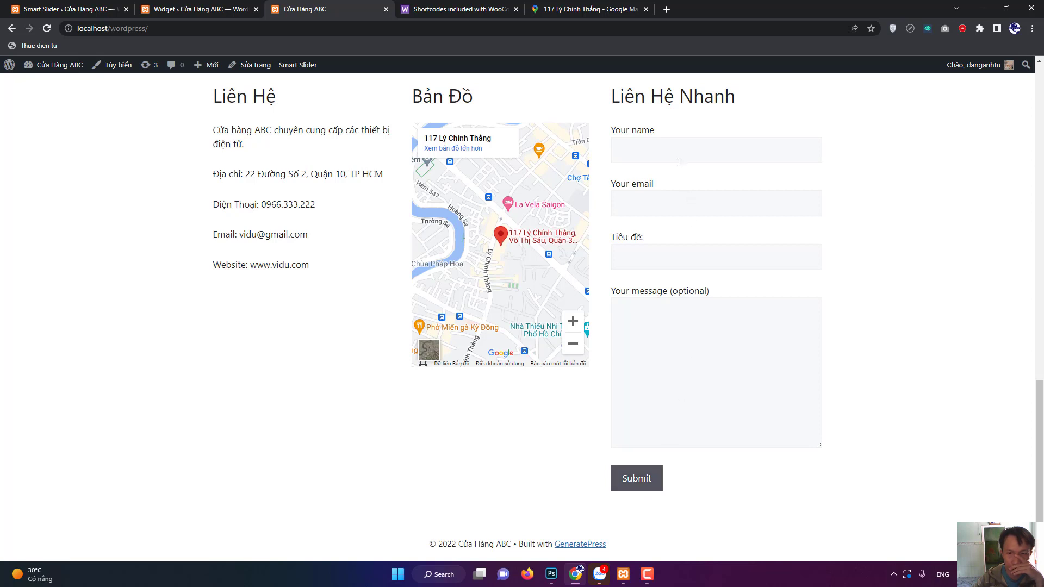
pyautogui.click(655, 484)
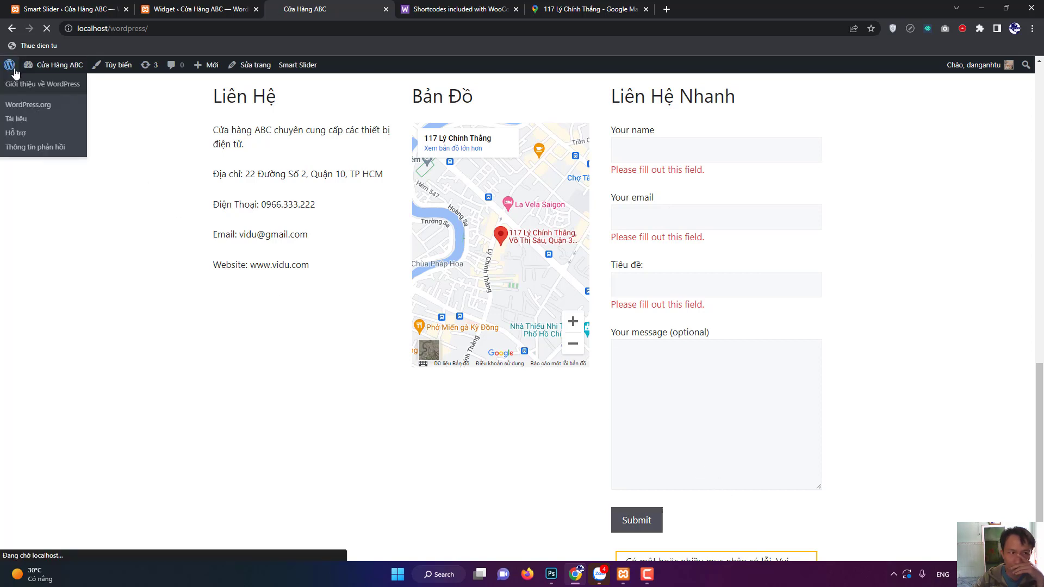
# Search the plugin directory for 'smtp', then install and activate WP SMTP.
pyautogui.click(9, 65)
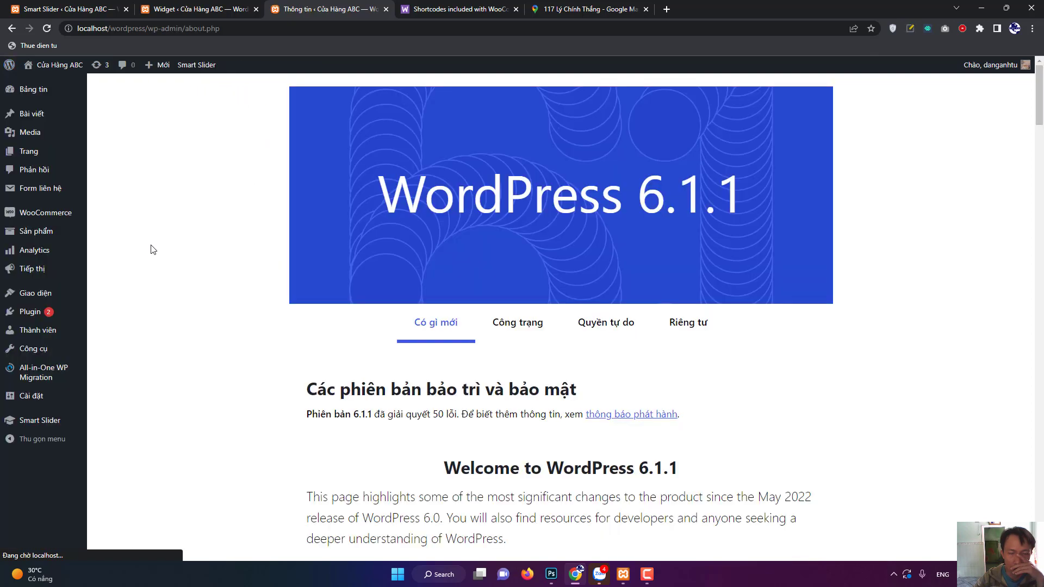
pyautogui.click(36, 320)
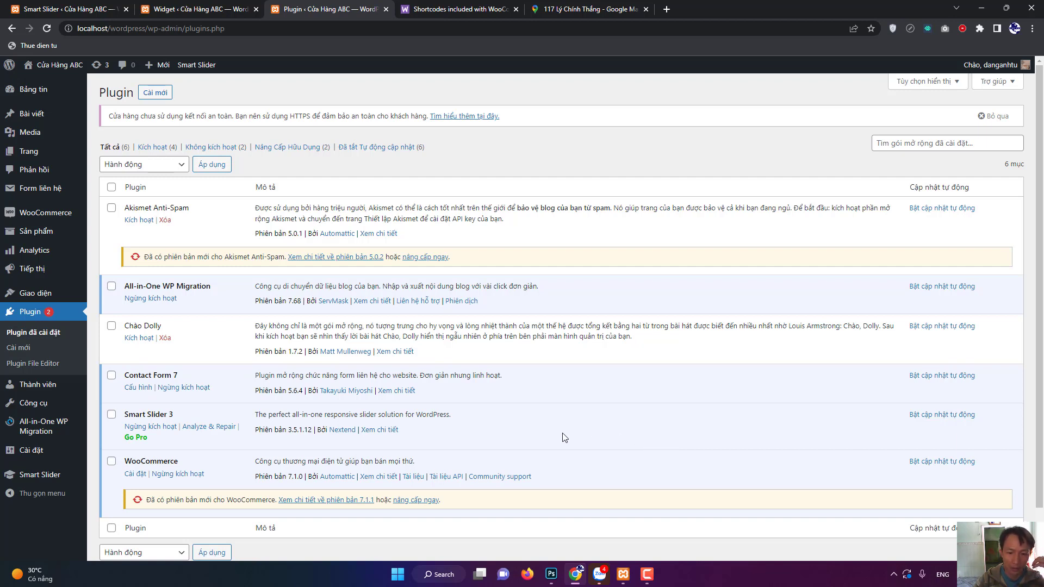
pyautogui.click(154, 93)
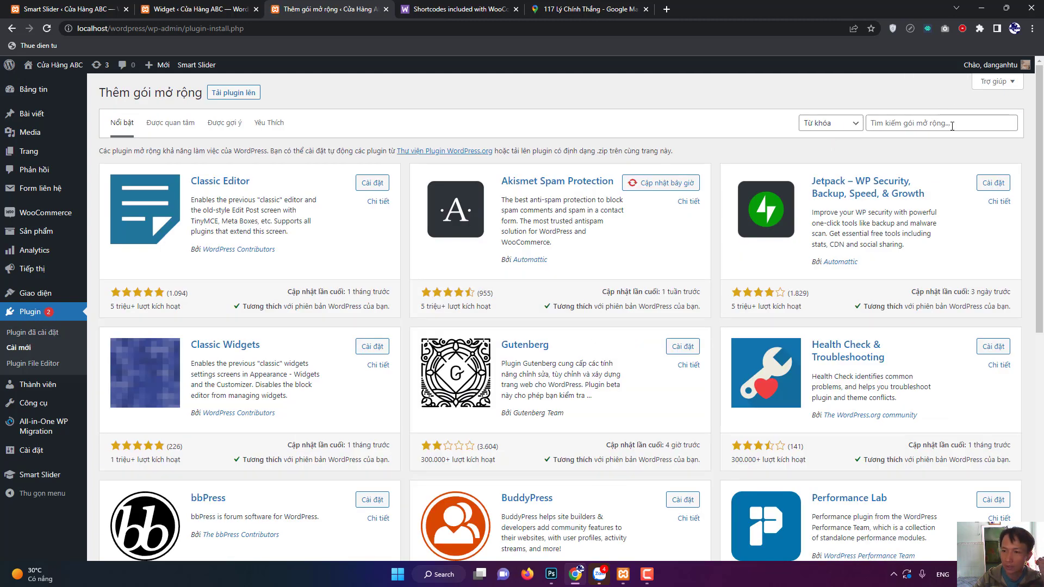
pyautogui.click(952, 125)
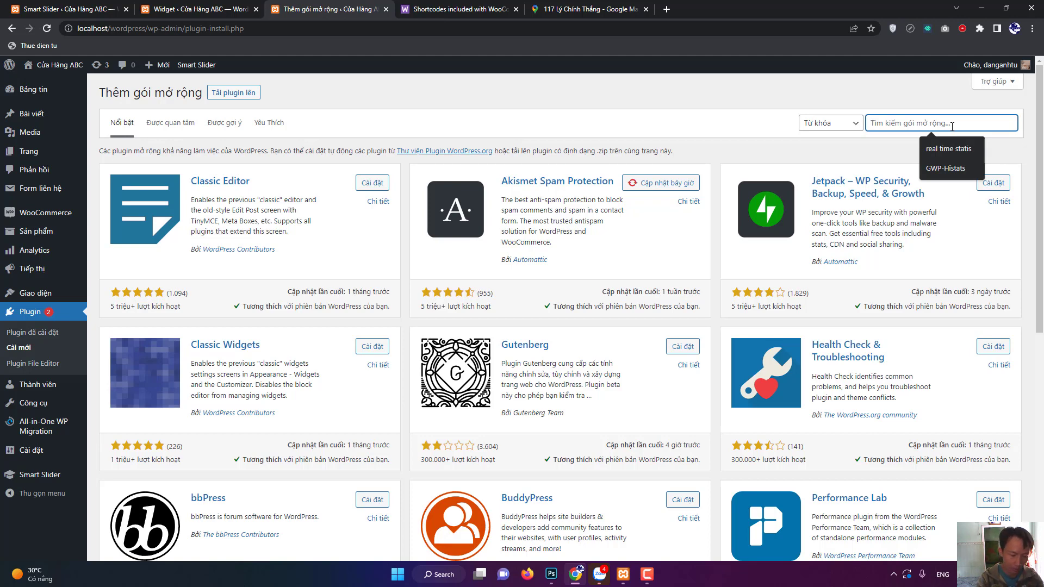
pyautogui.write('smtp')
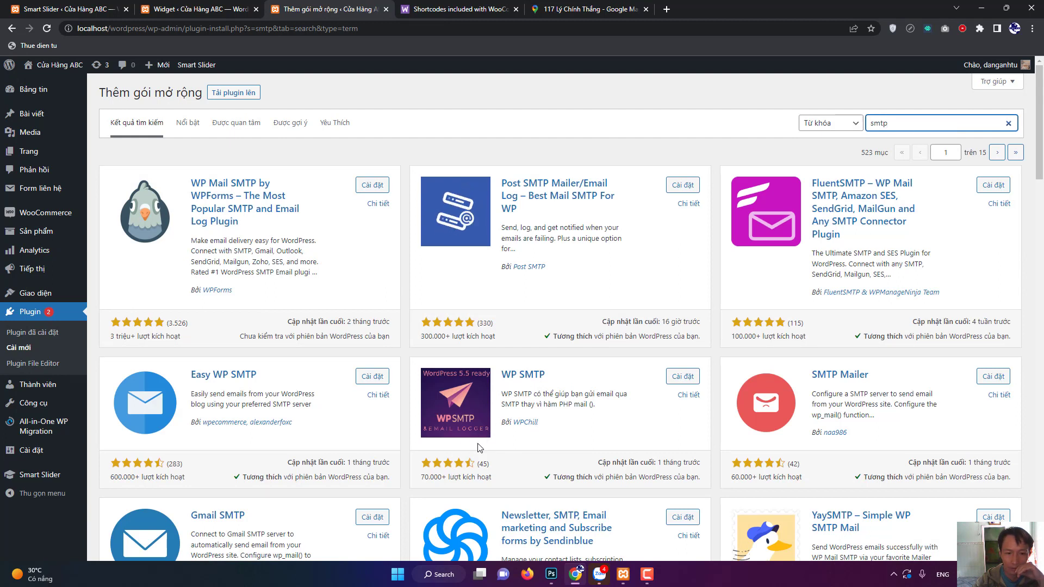
pyautogui.click(683, 377)
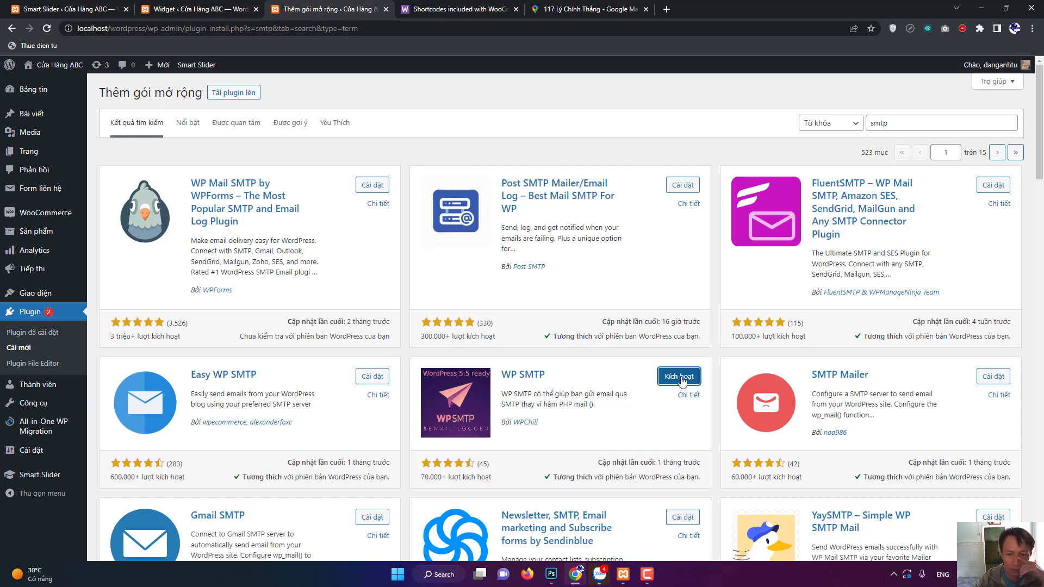
pyautogui.click(680, 377)
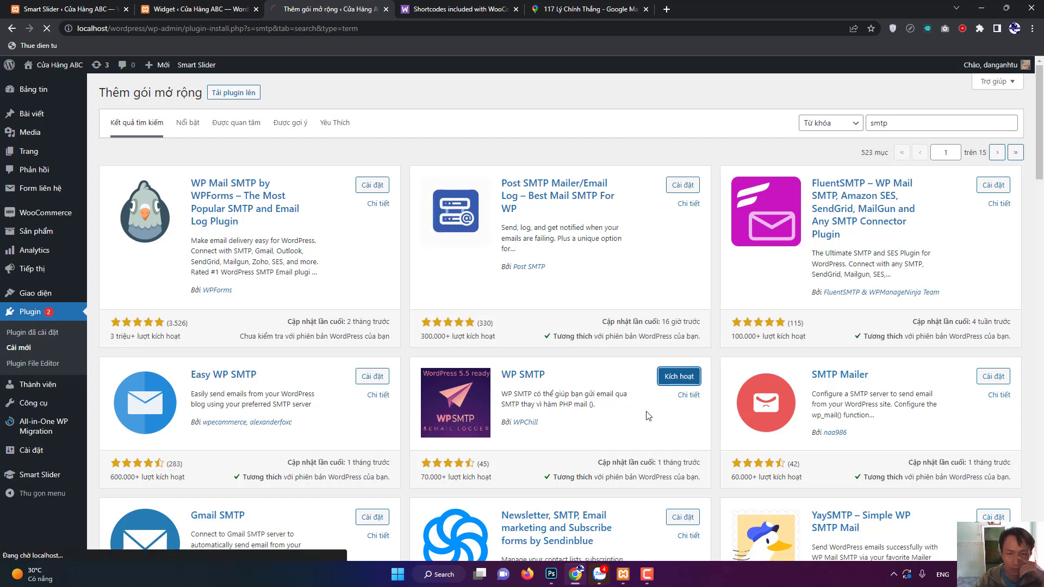
pyautogui.click(653, 581)
# Open the WP SMTP settings page, then go back to the WooCommerce shortcodes tab's address bar.
pyautogui.click(652, 580)
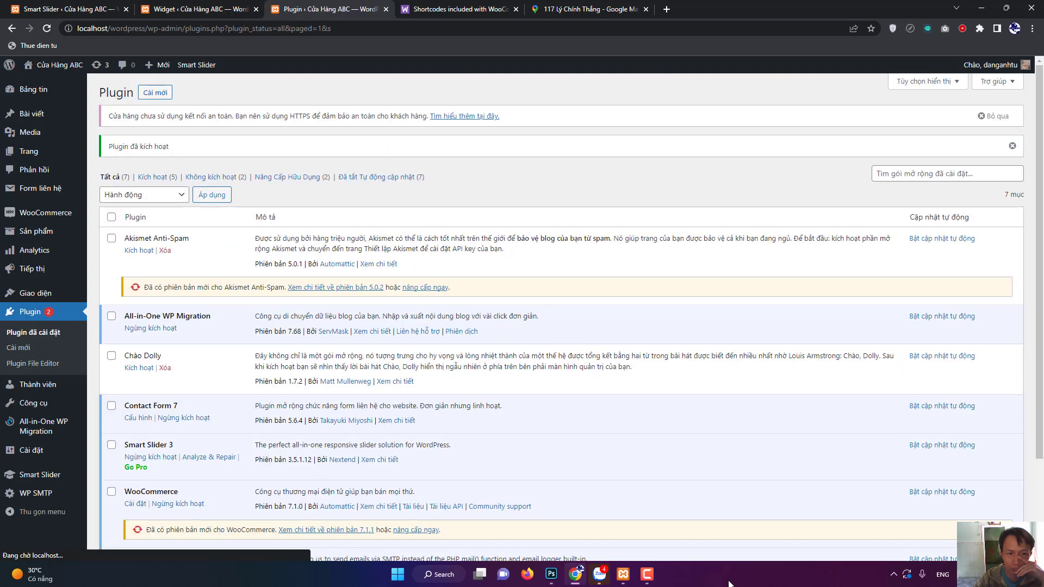
pyautogui.click(38, 498)
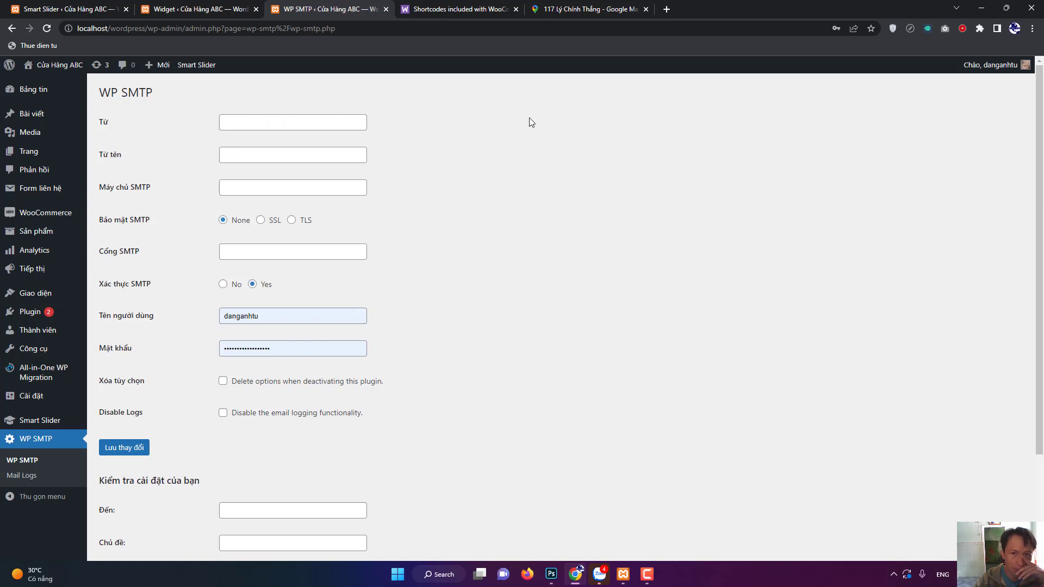
pyautogui.click(494, 4)
pyautogui.click(471, 27)
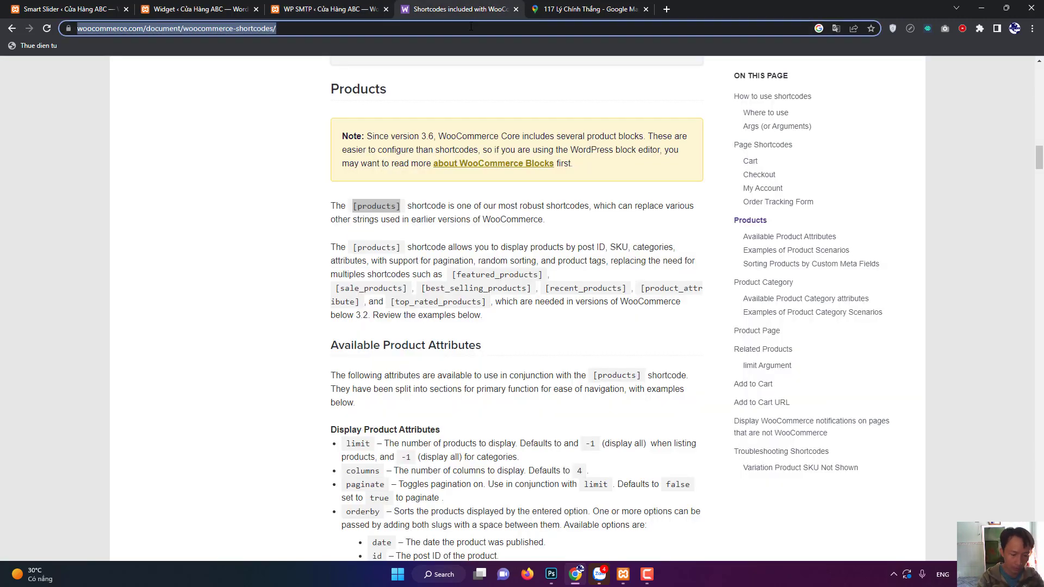
# Search 'mat khau ung dung' and open Google's help article on app passwords.
pyautogui.write('mat ')
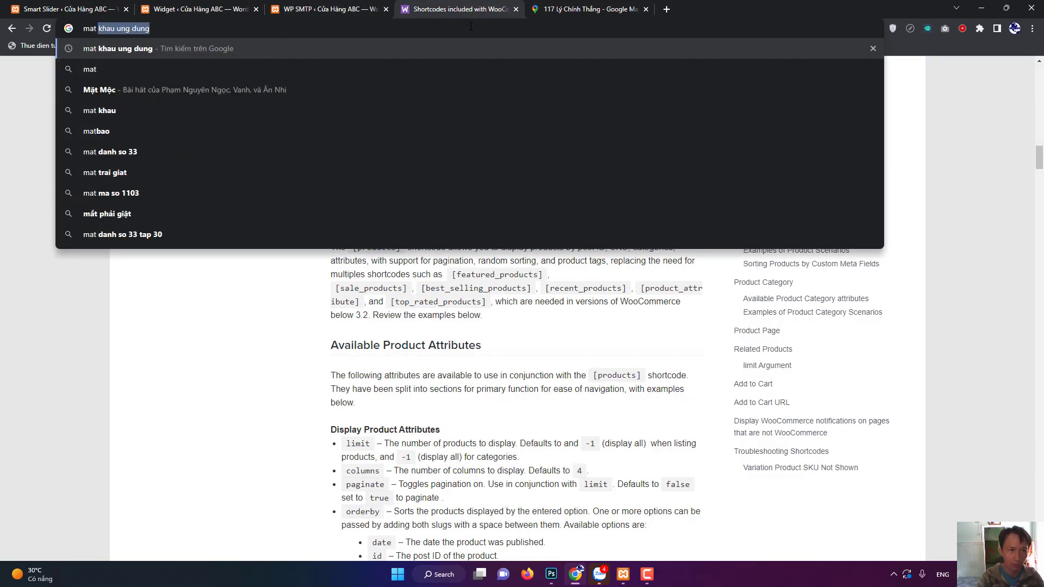
pyautogui.write('khau un')
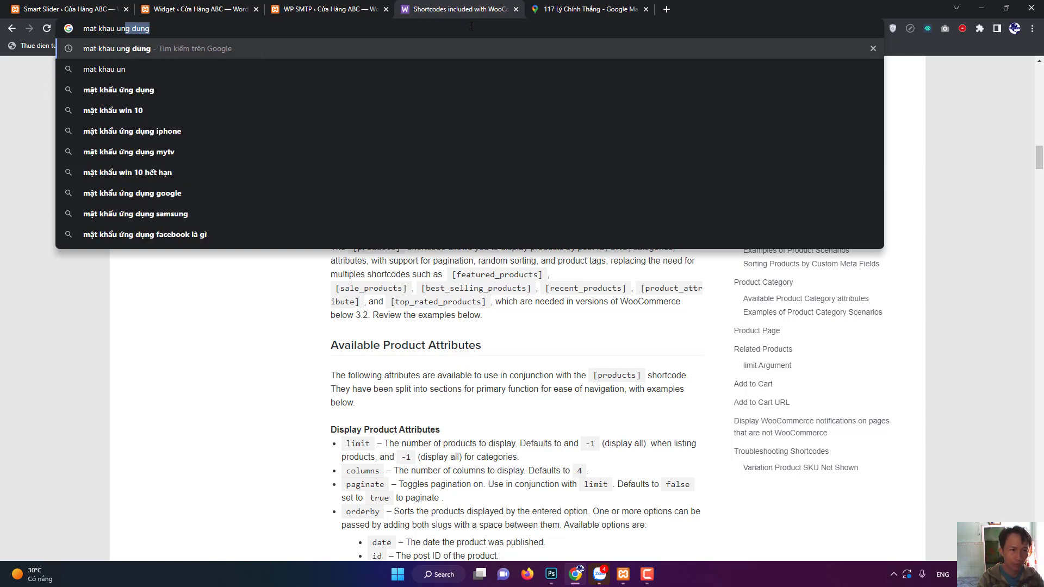
pyautogui.write('g dung')
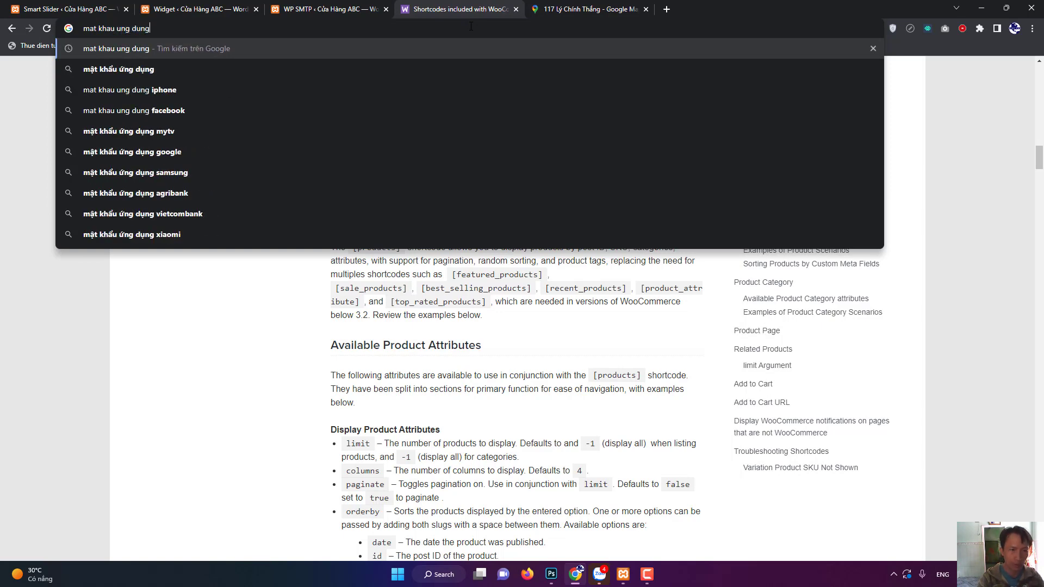
pyautogui.press('Return')
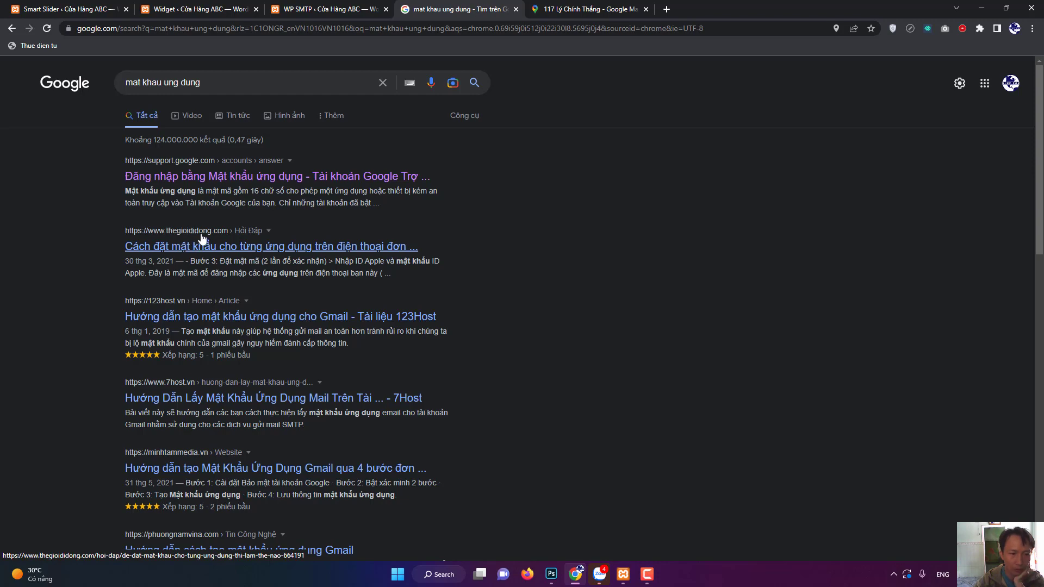
pyautogui.click(220, 187)
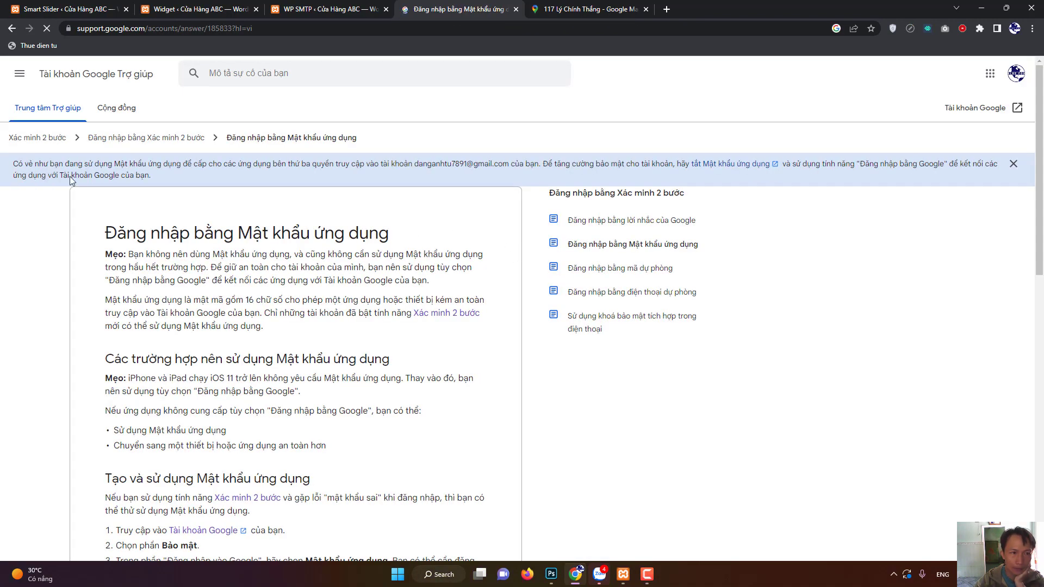
# Follow the article's Tài khoản Google link to open the Google Account page in a new tab.
pyautogui.click(19, 79)
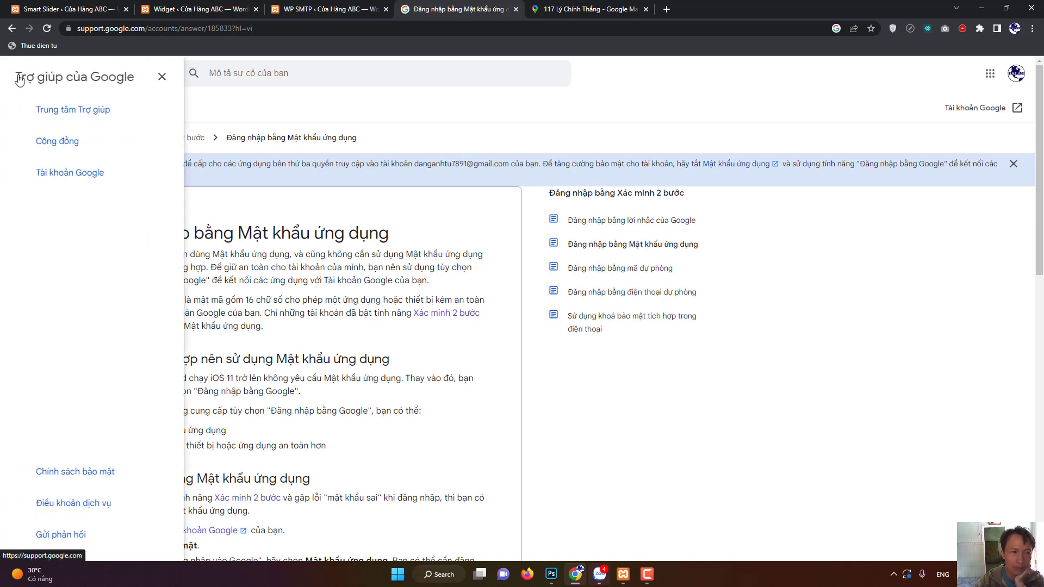
pyautogui.click(163, 77)
pyautogui.scroll(-3, 429, 367)
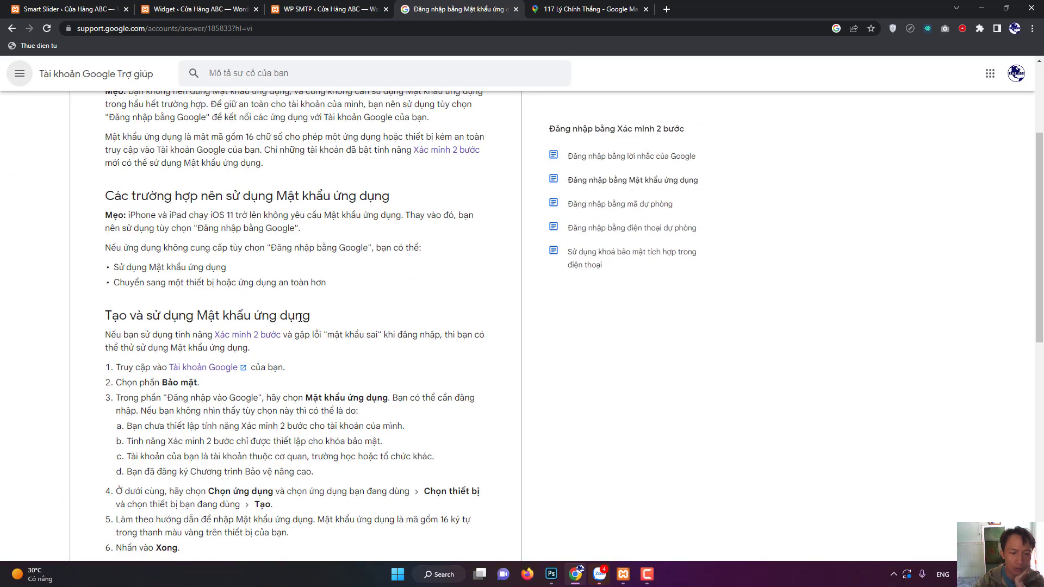
pyautogui.click(205, 369)
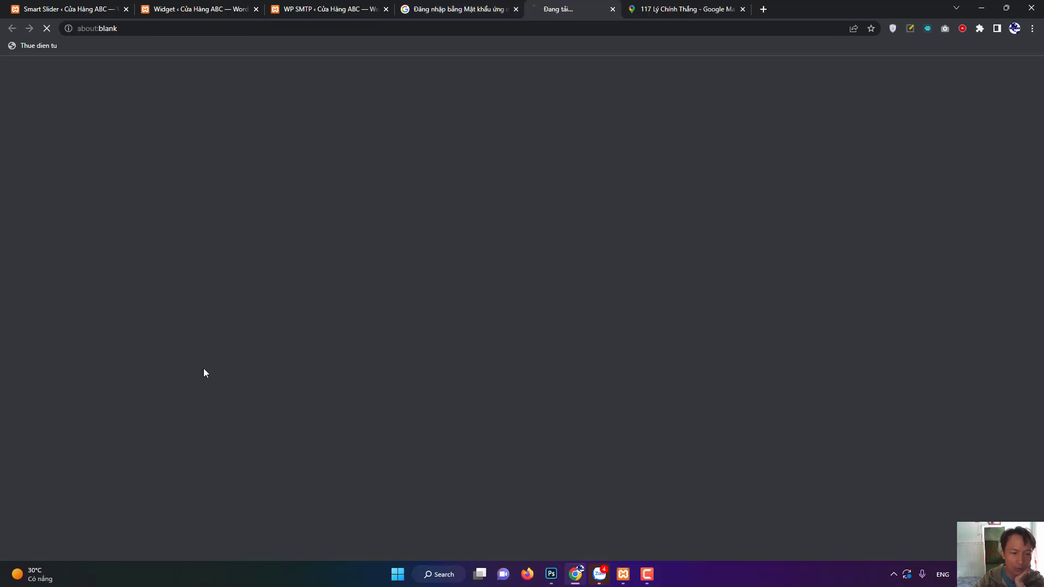
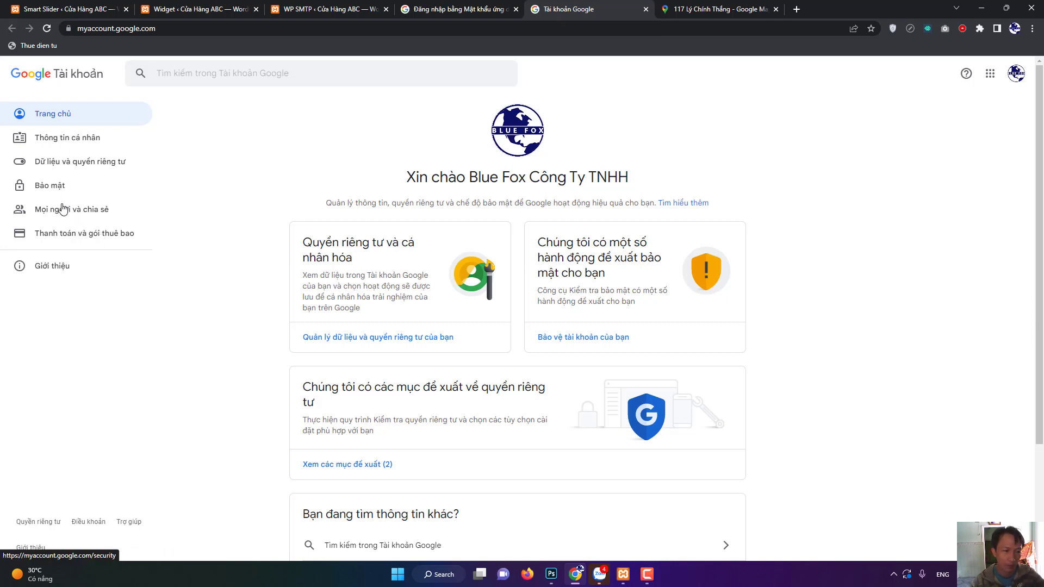
# Go from Bảo mật to Mật khẩu ứng dụng, re-confirming the account password.
pyautogui.scroll(-3, 394, 315)
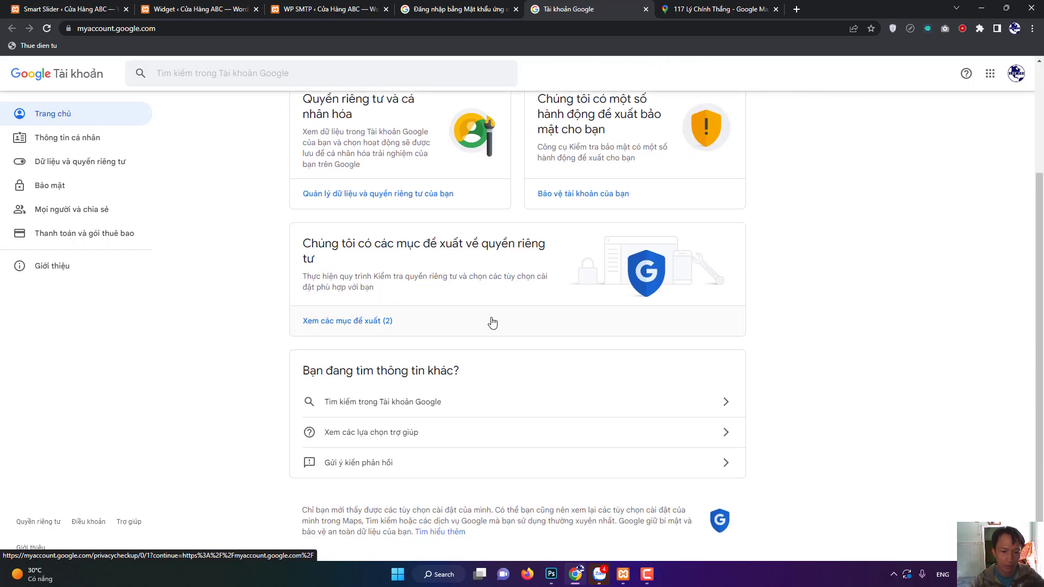
pyautogui.scroll(3, 380, 337)
pyautogui.click(64, 188)
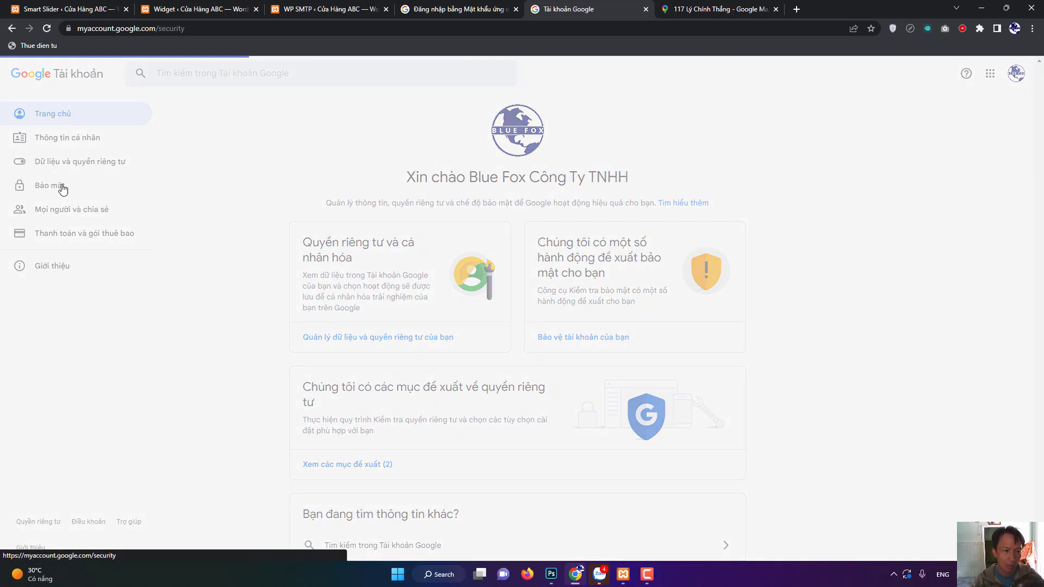
pyautogui.scroll(-5, 704, 316)
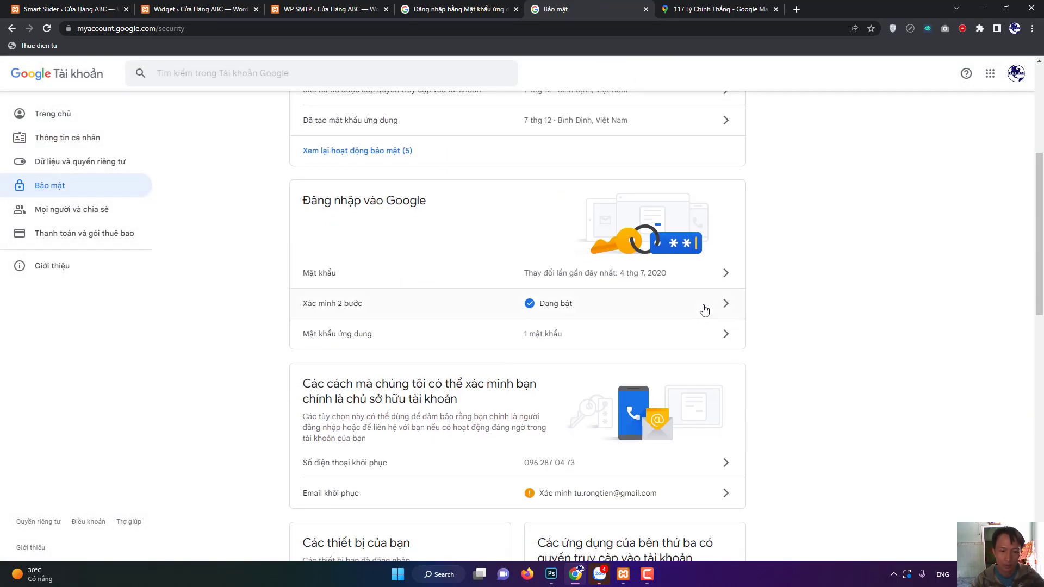
pyautogui.click(727, 338)
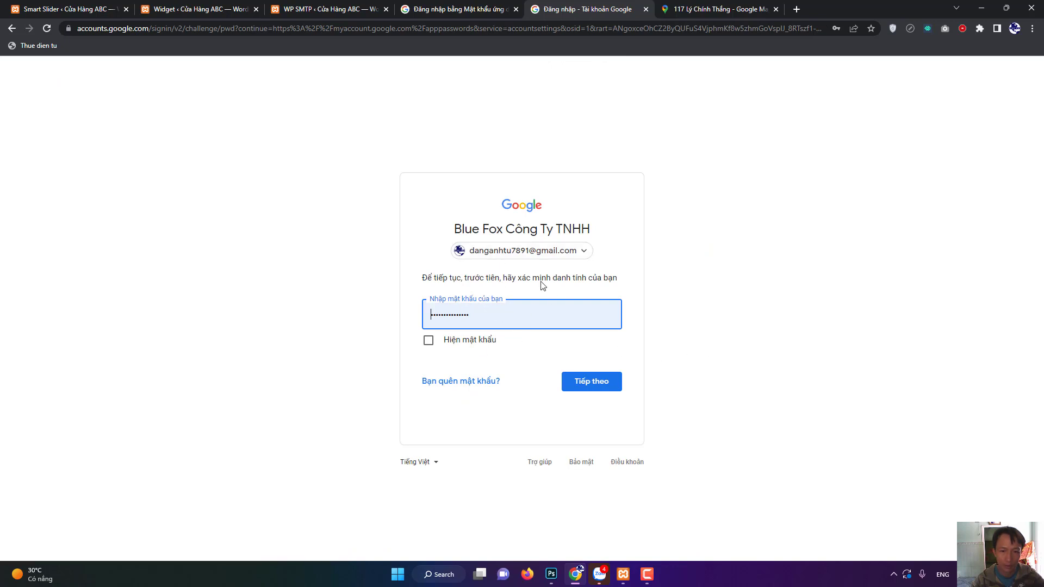
pyautogui.click(580, 384)
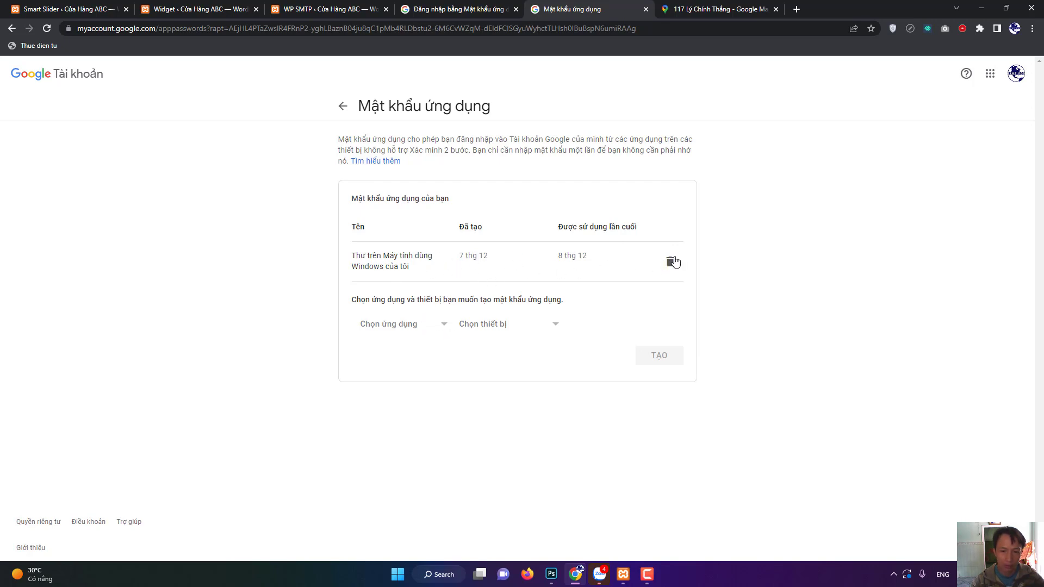
# Generate a new app password for Mail (Thư) on a Windows computer.
pyautogui.click(408, 331)
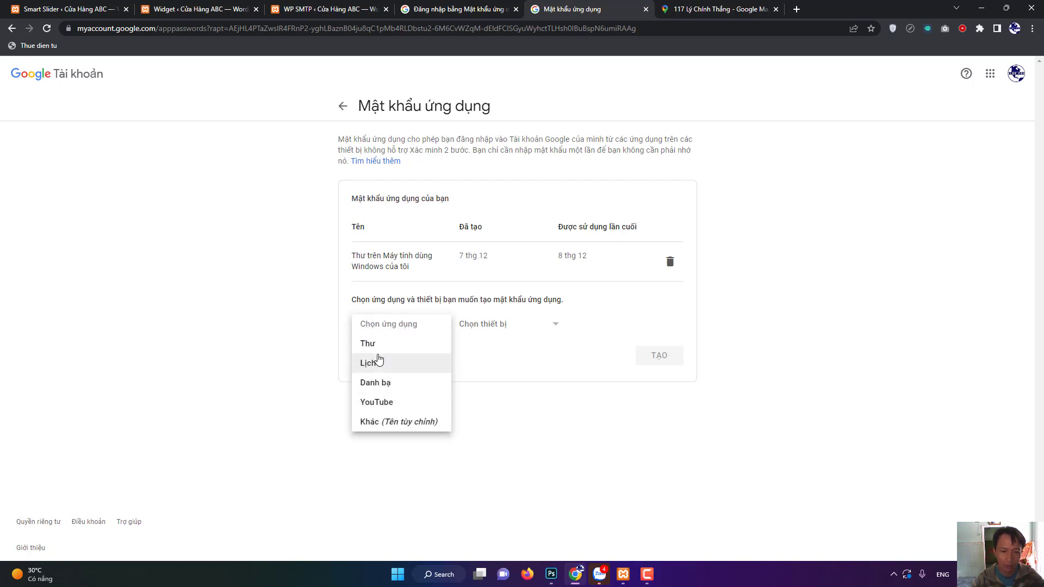
pyautogui.click(431, 343)
pyautogui.click(497, 328)
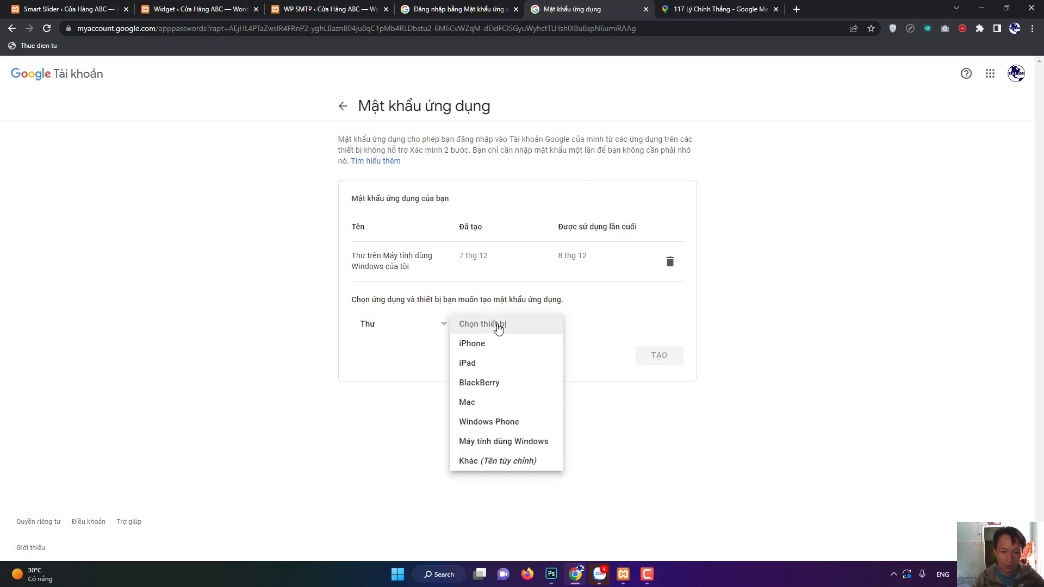
pyautogui.click(485, 442)
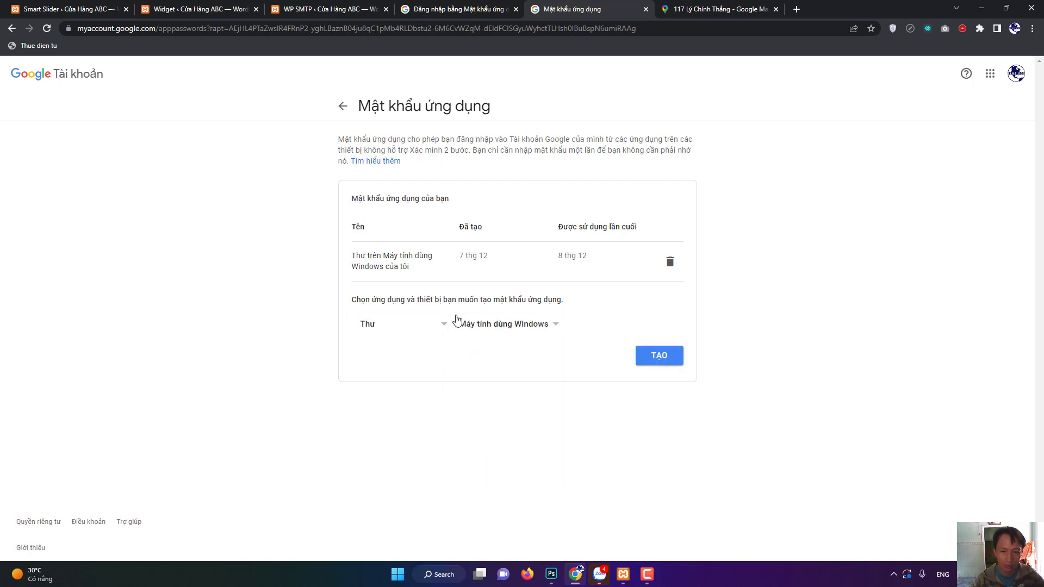
pyautogui.click(662, 356)
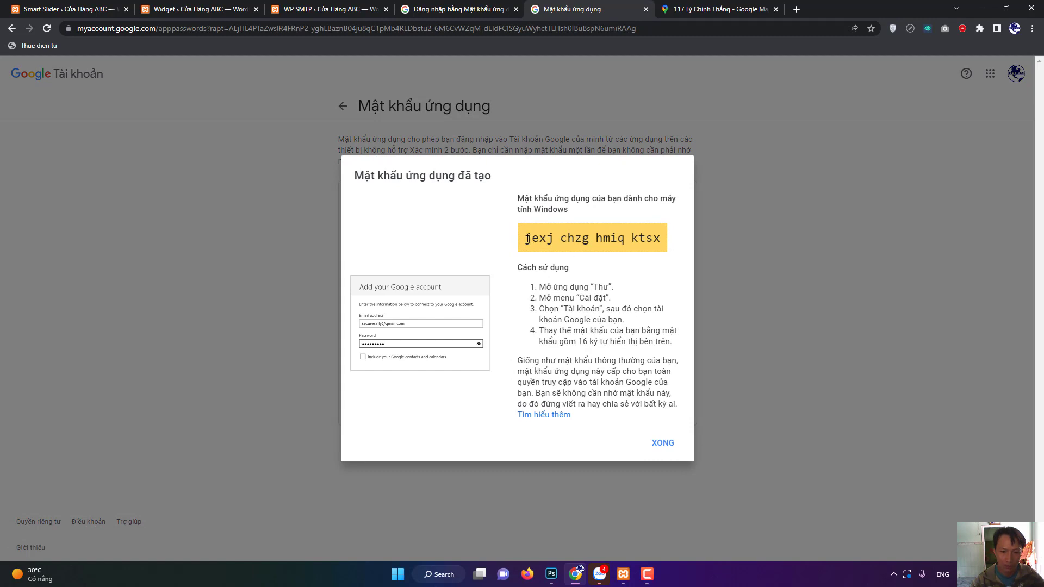
# Select the generated 16-character app password and return to the WP SMTP settings.
pyautogui.moveTo(527, 237); pyautogui.dragTo(663, 236)
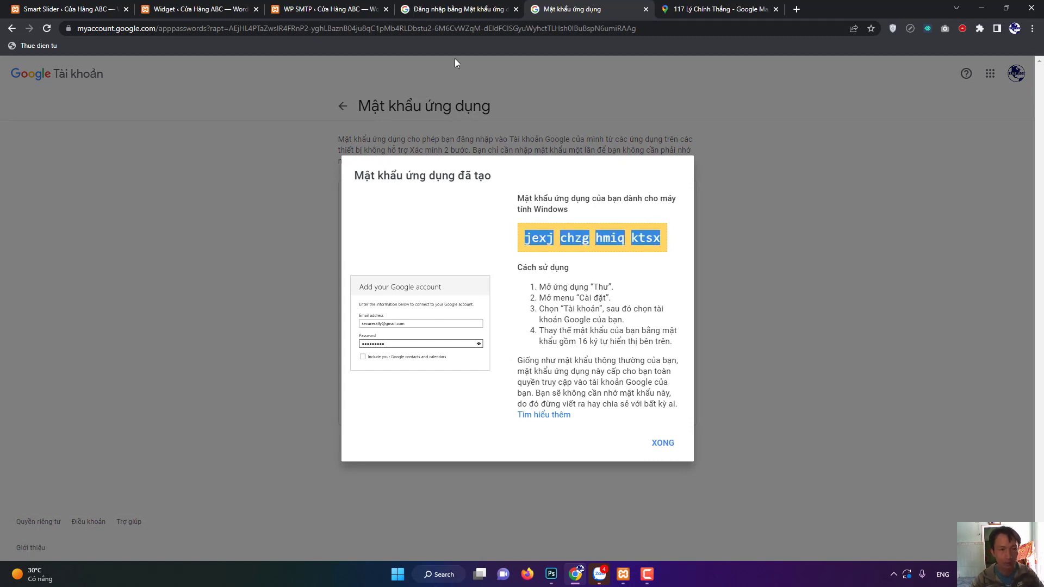
pyautogui.click(183, 8)
pyautogui.click(321, 5)
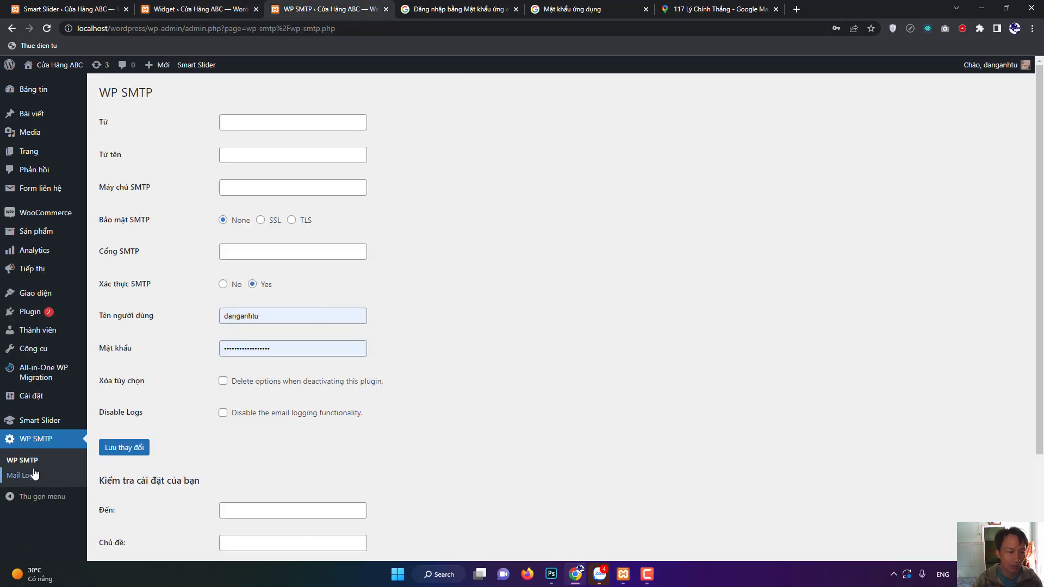
# Clear the old SMTP password and username, and paste the app password as Mật khẩu.
pyautogui.moveTo(270, 349); pyautogui.dragTo(146, 350)
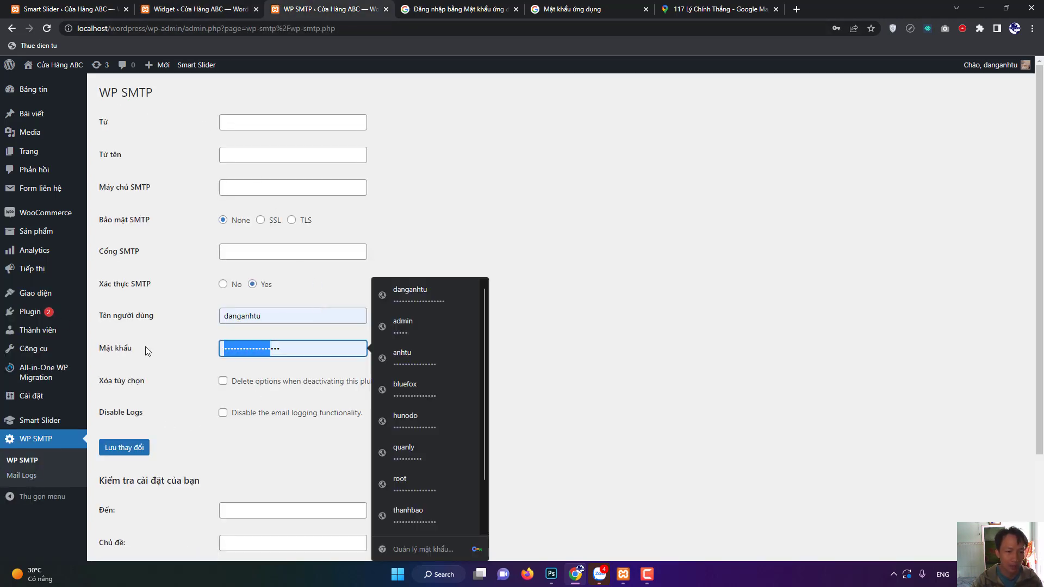
pyautogui.hotkey('ctrl', 'a')
pyautogui.press('BackSpace')
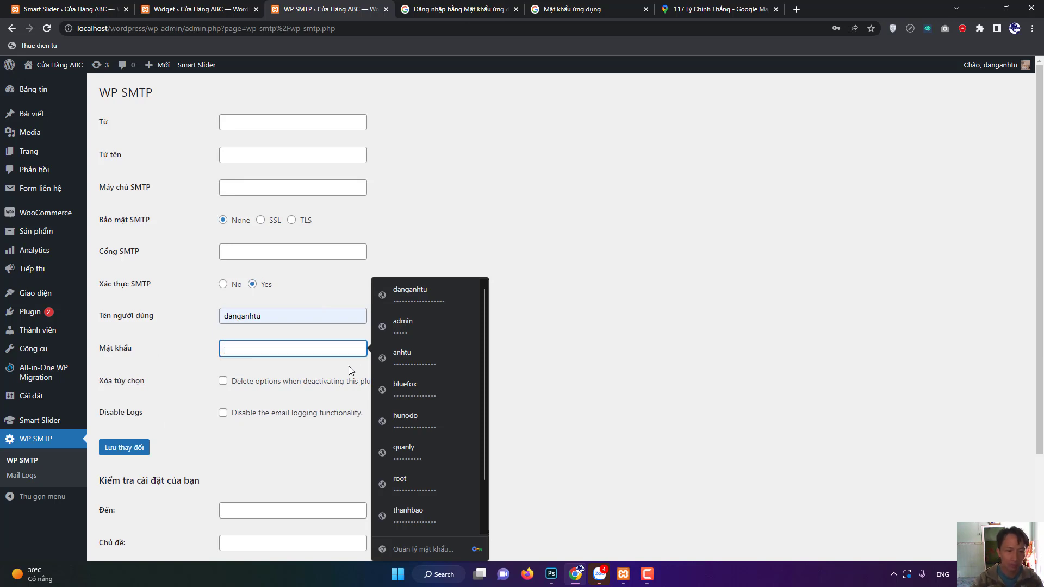
pyautogui.moveTo(267, 318); pyautogui.dragTo(94, 309)
pyautogui.press('BackSpace')
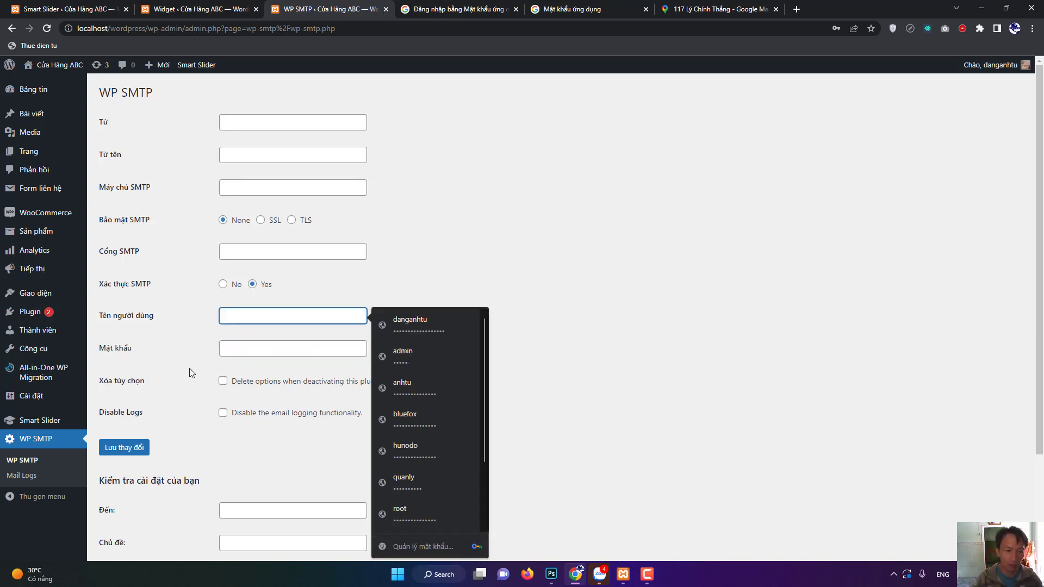
pyautogui.click(263, 354)
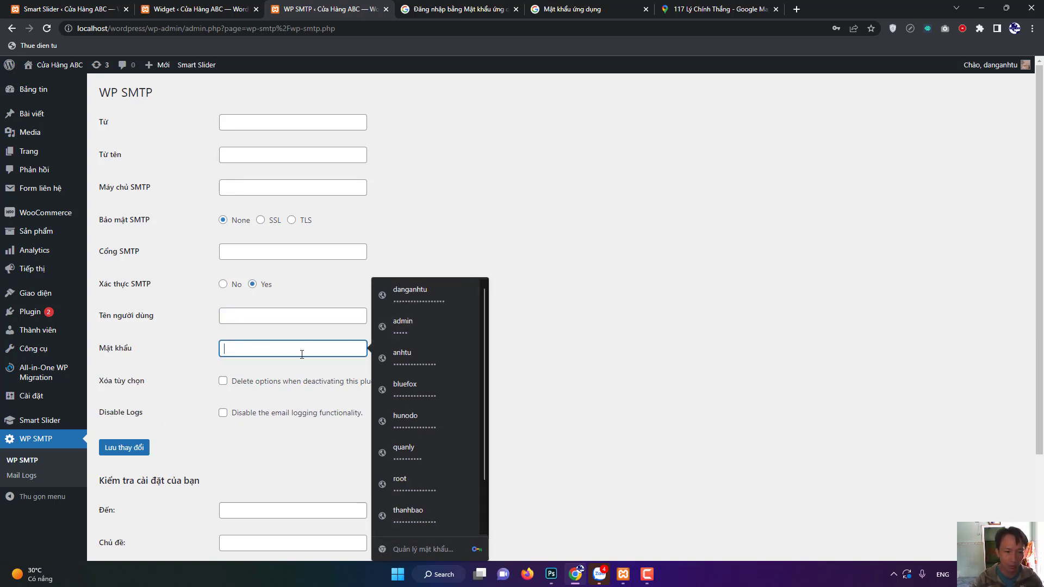
pyautogui.hotkey('ctrl', 'v')
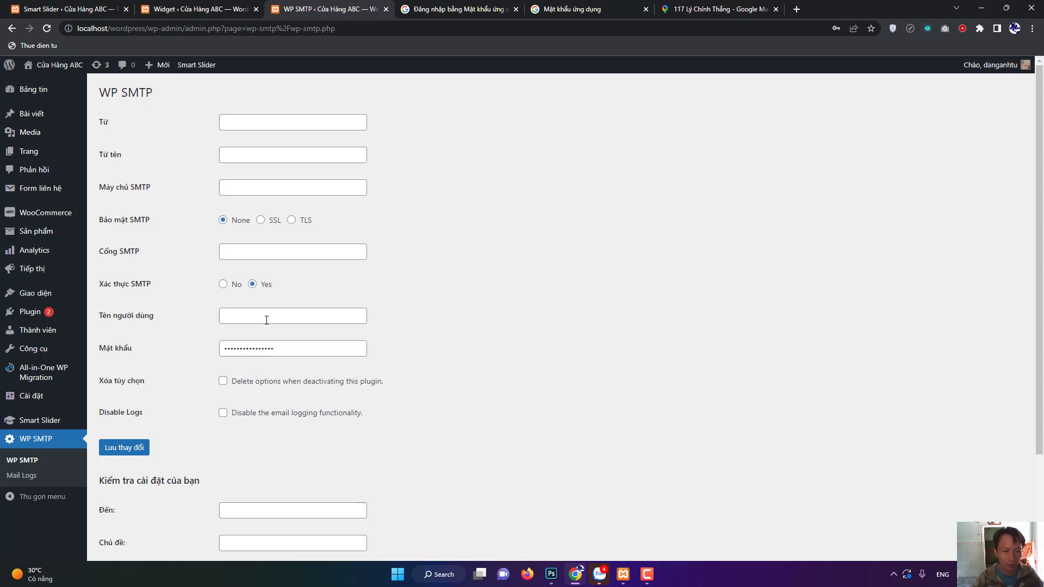
# Copy the Gmail account address from the Google account menu into Tên người dùng.
pyautogui.click(266, 320)
pyautogui.click(446, 9)
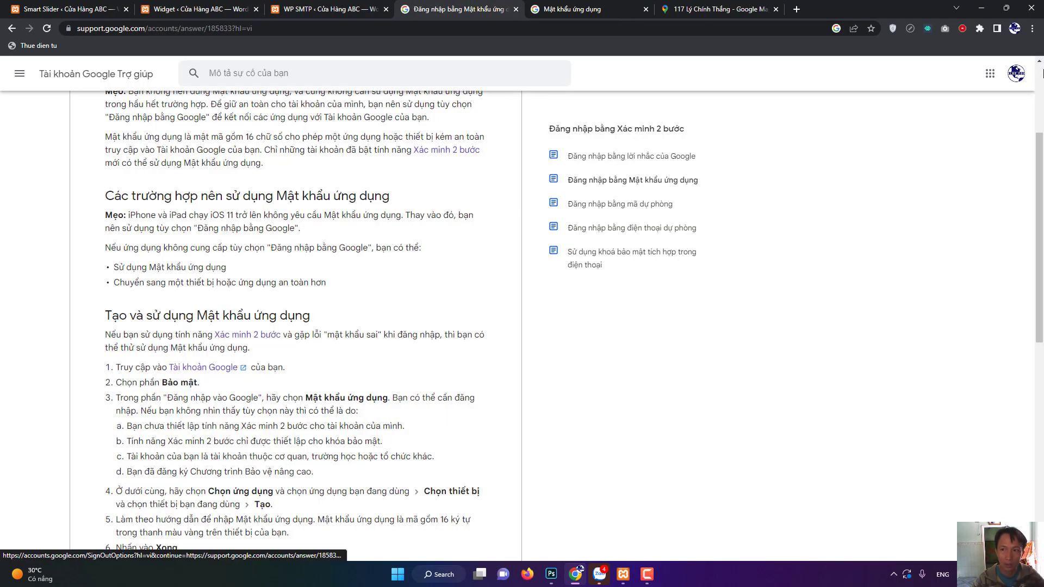
pyautogui.click(1015, 75)
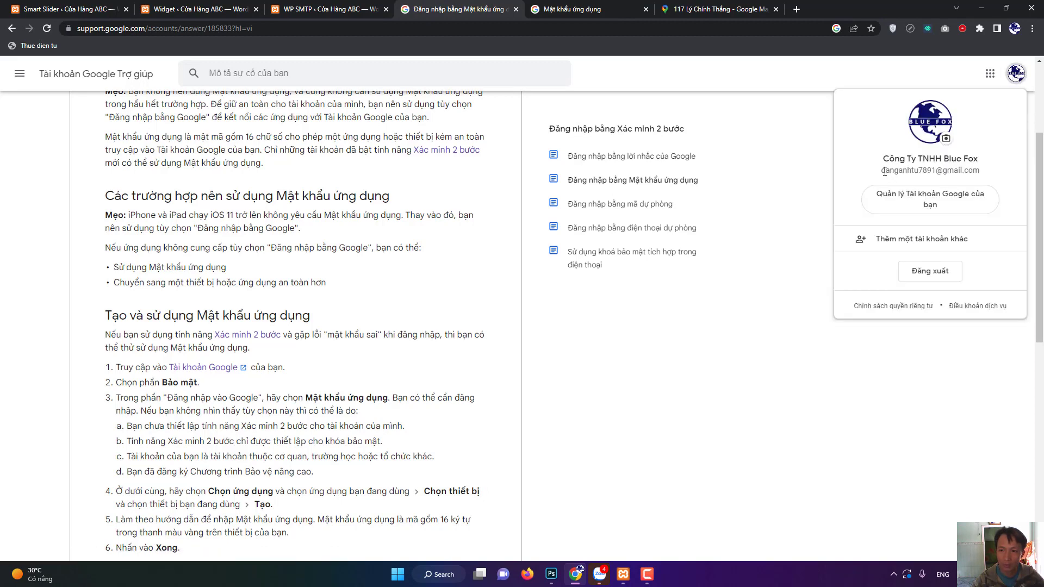
pyautogui.moveTo(883, 172); pyautogui.dragTo(993, 172)
pyautogui.hotkey('ctrl', 'c')
pyautogui.click(326, 9)
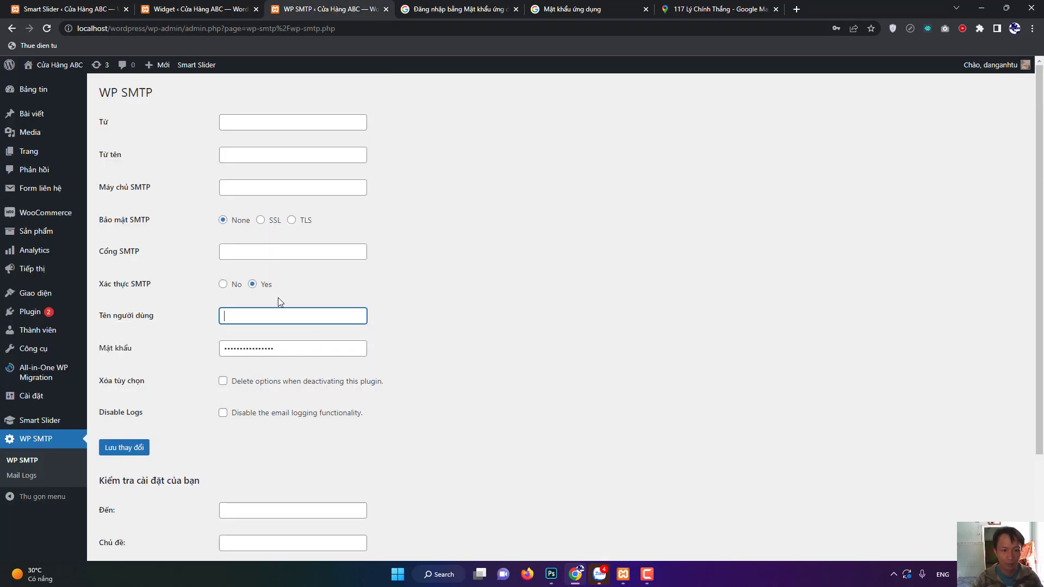
pyautogui.hotkey('ctrl', 'v')
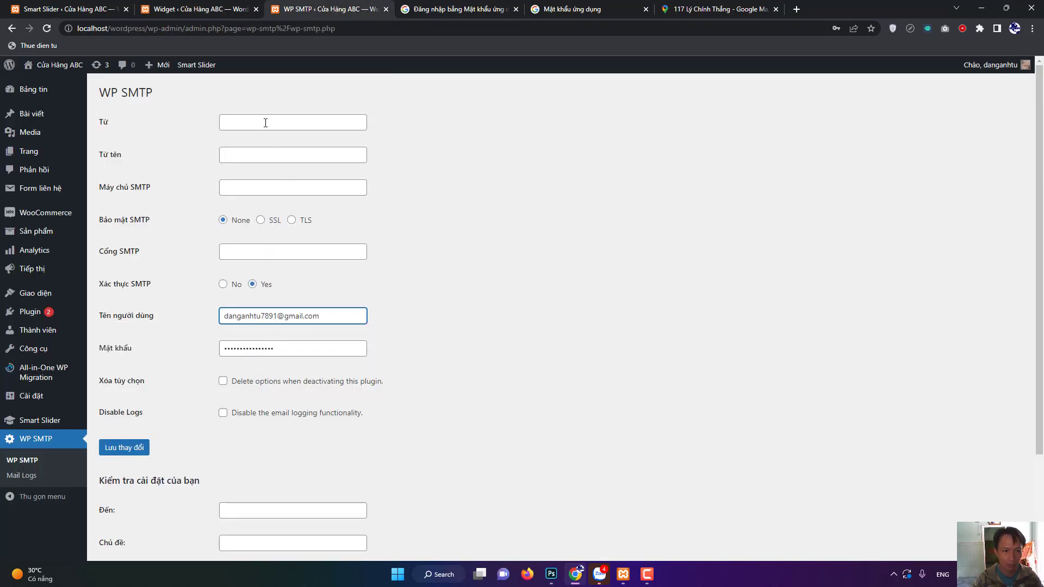
# Set the sender address to the Gmail address and sender name to 'UWebsi'.
pyautogui.click(265, 123)
pyautogui.hotkey('ctrl', 'v')
pyautogui.click(587, 240)
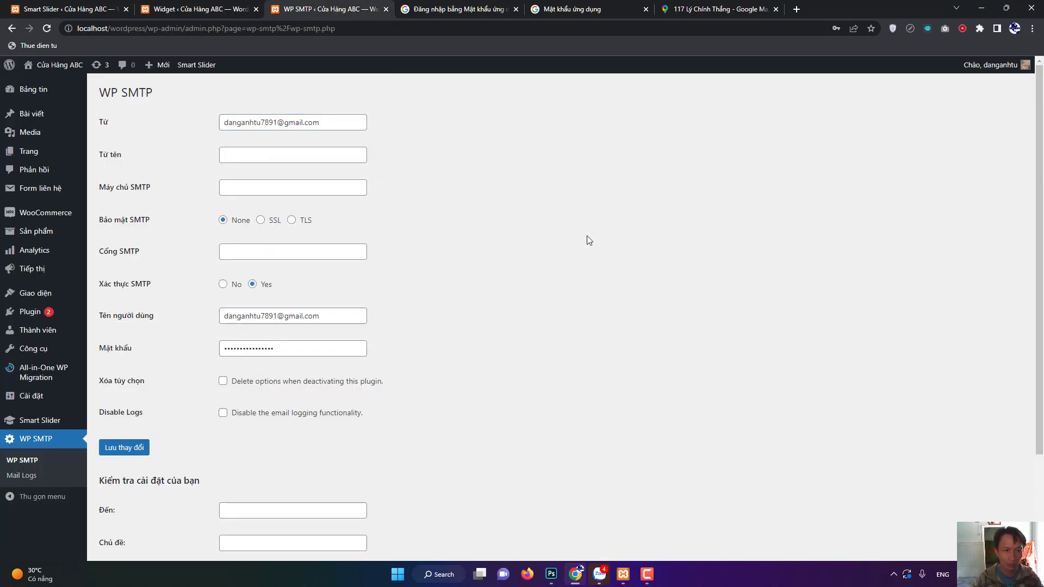
pyautogui.click(307, 155)
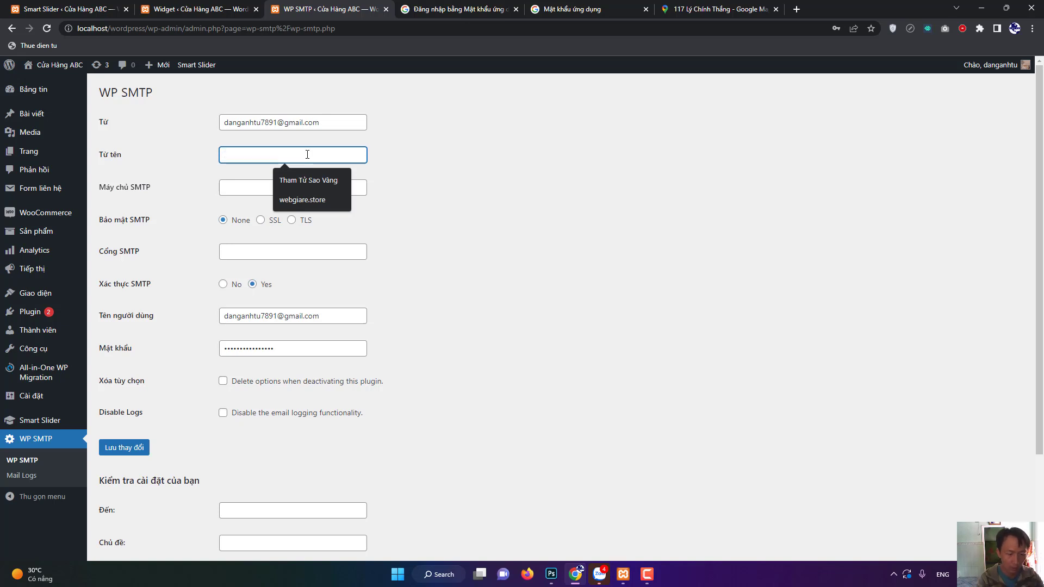
pyautogui.write('W')
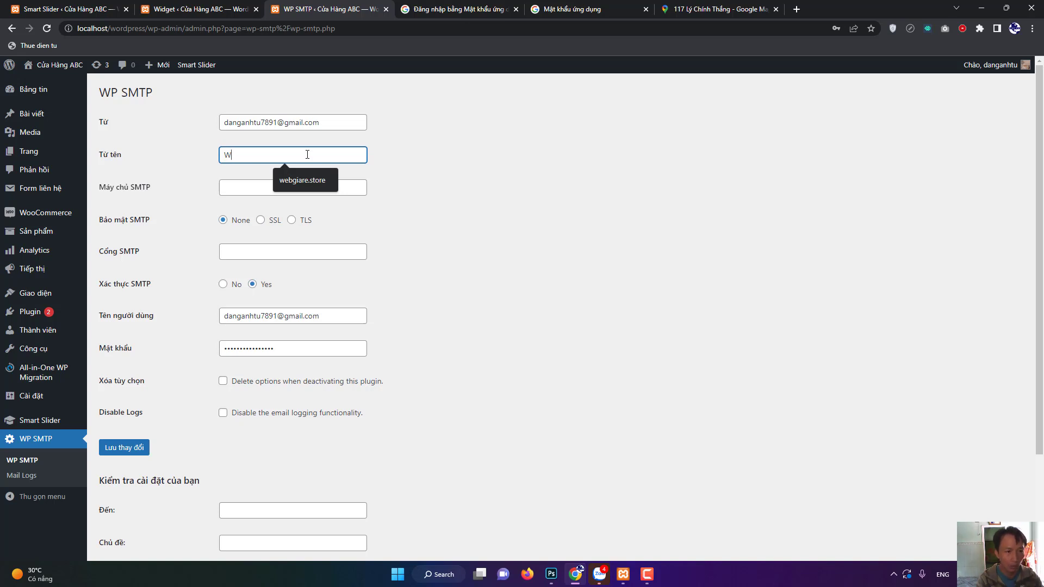
pyautogui.press('BackSpace')
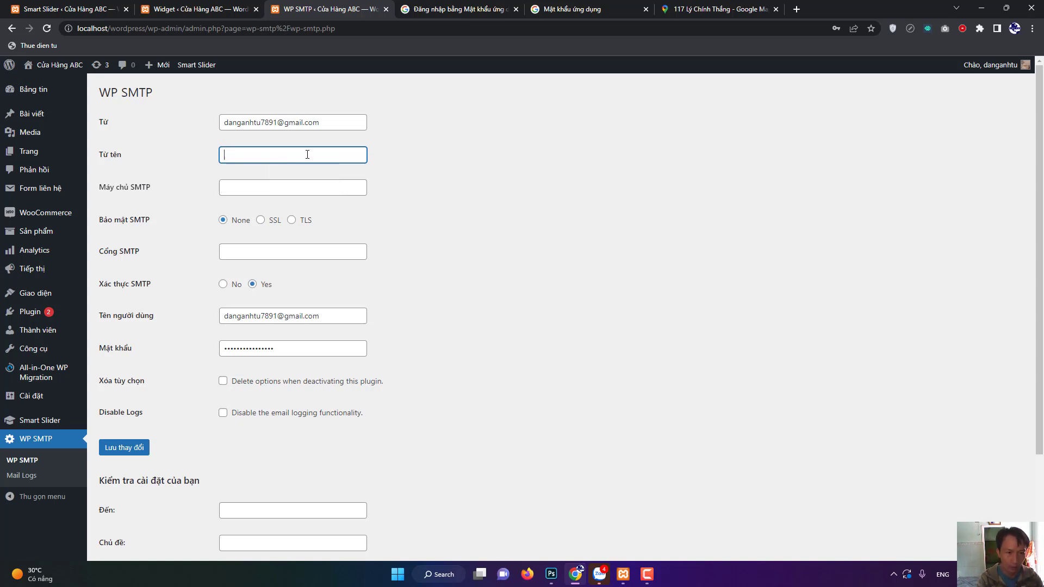
pyautogui.write('UWeb')
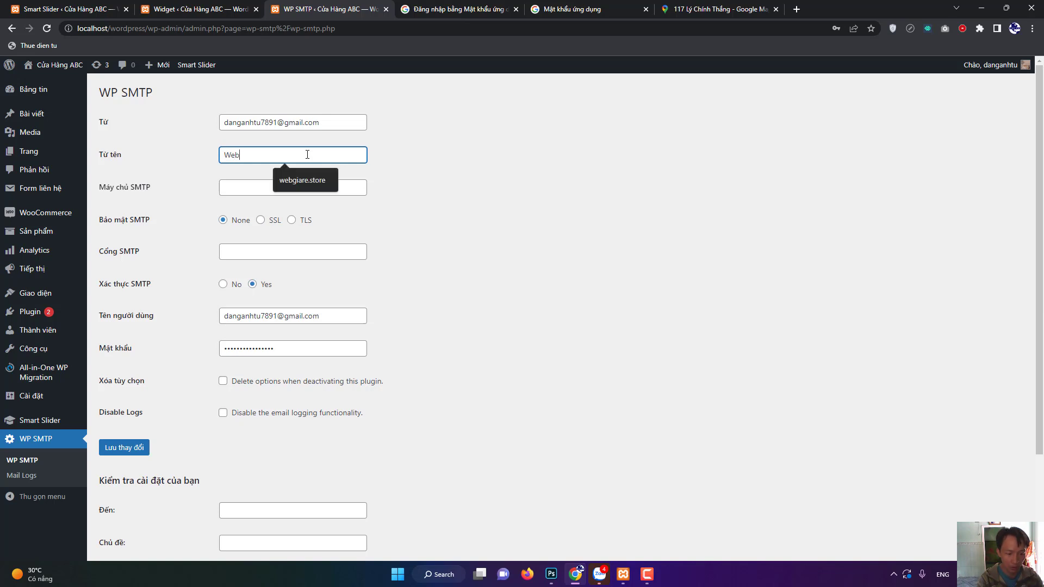
pyautogui.write('site Của Minh')
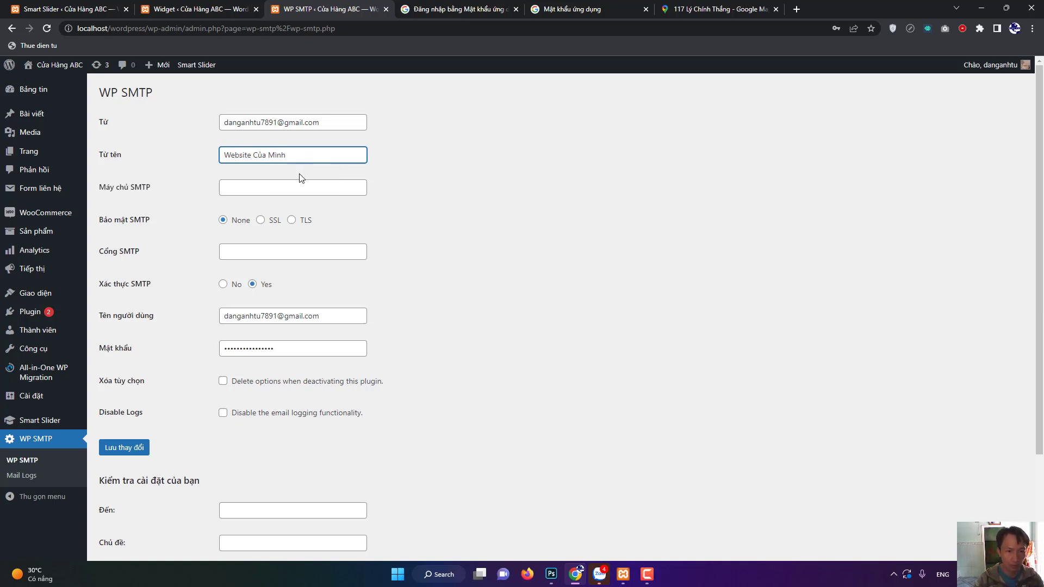
# Set SMTP server smtp.gmail.com, SSL encryption, port 465, and save the changes.
pyautogui.click(295, 188)
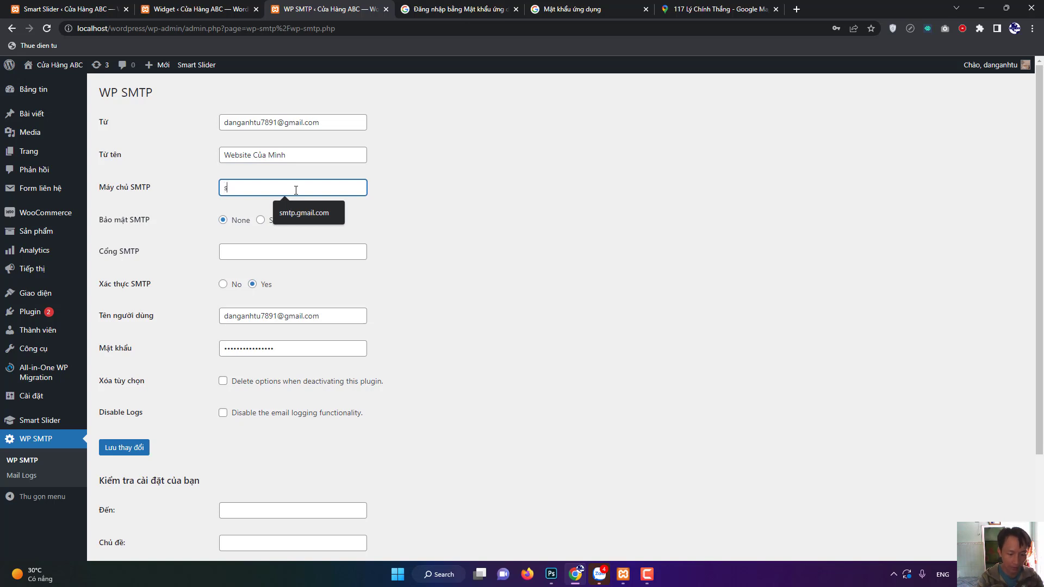
pyautogui.write('smtp.gmail')
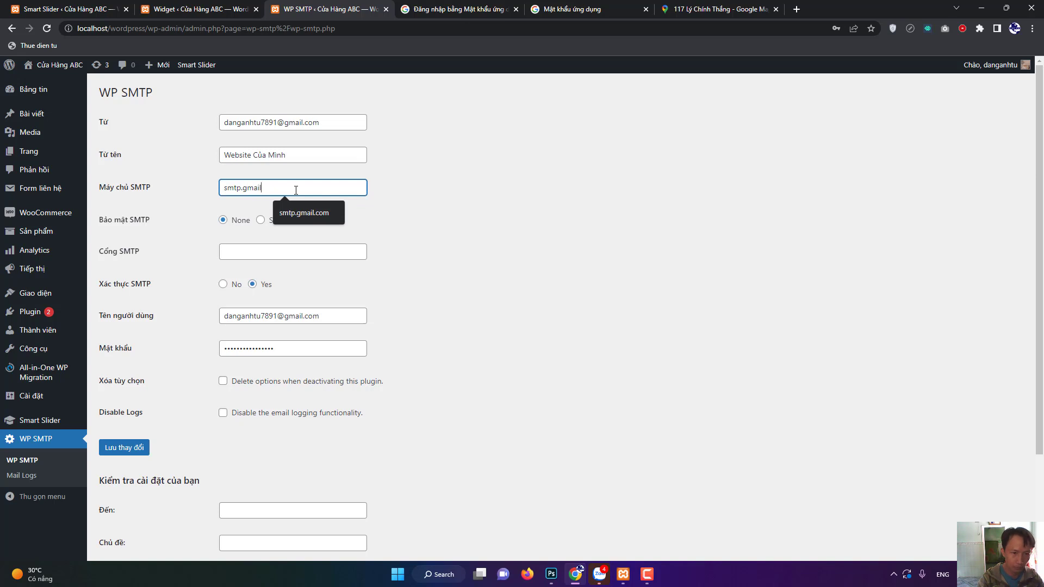
pyautogui.write('.com')
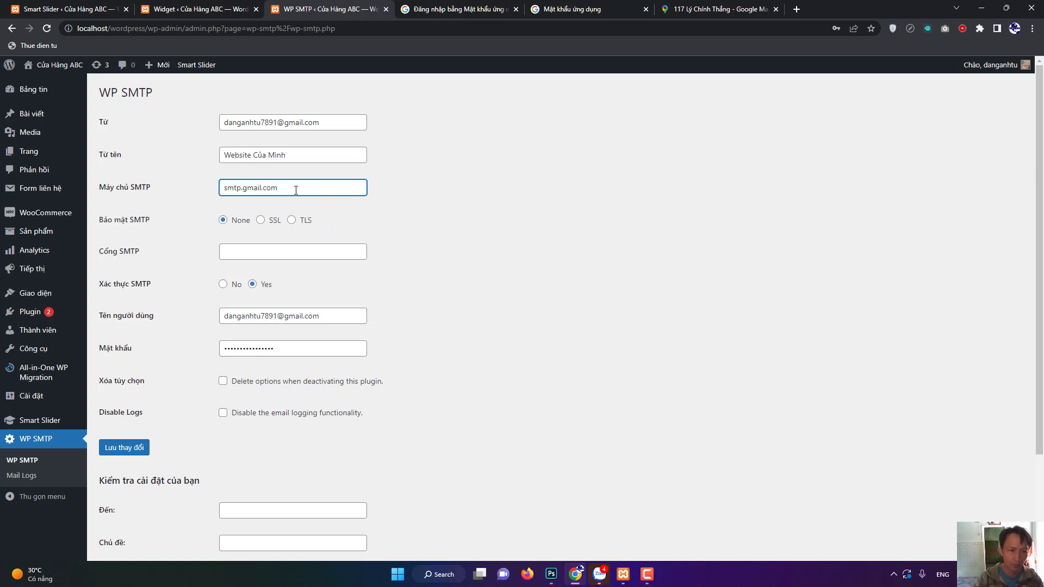
pyautogui.click(260, 221)
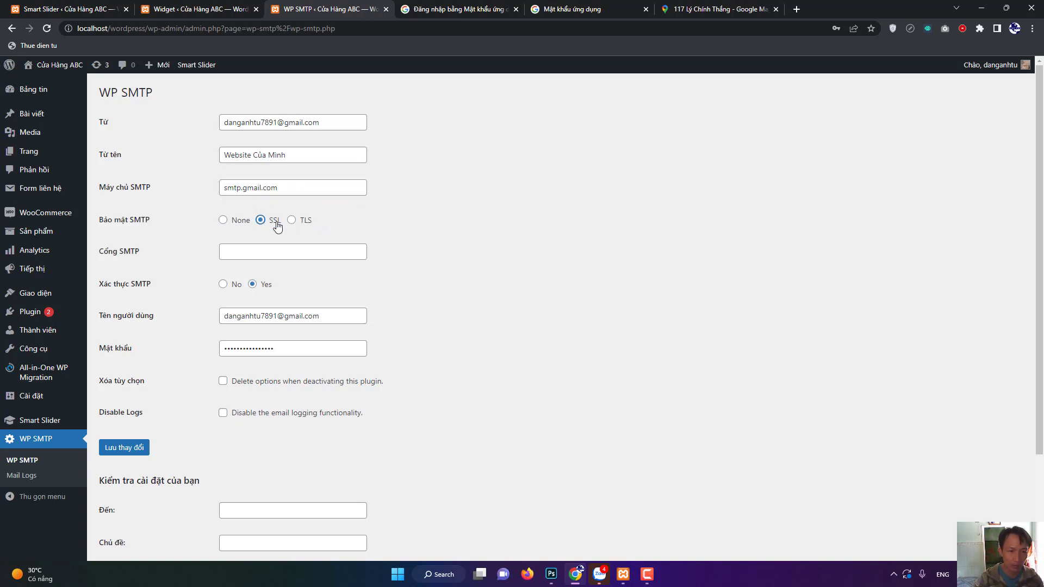
pyautogui.click(258, 248)
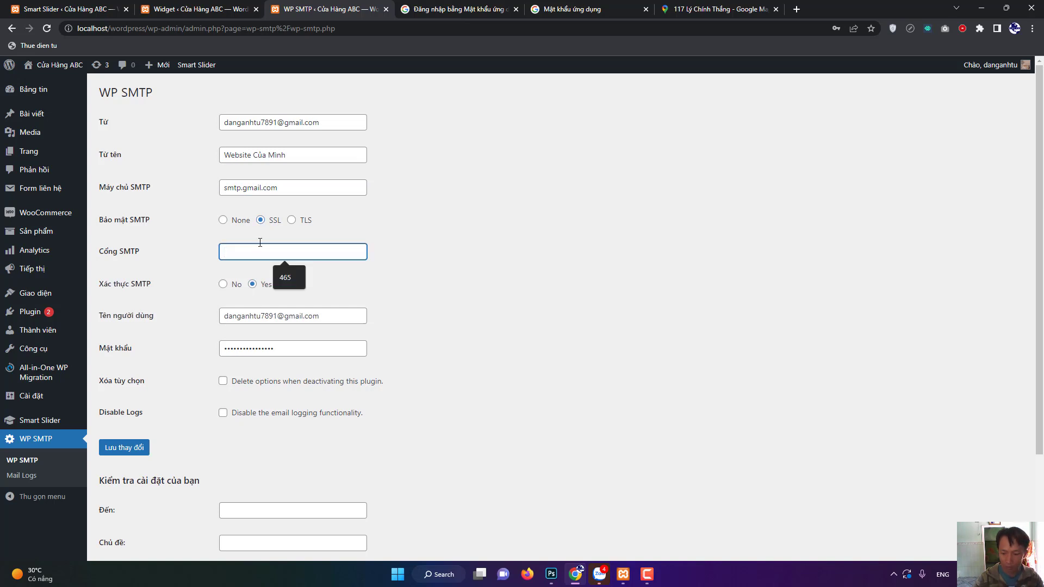
pyautogui.write('465')
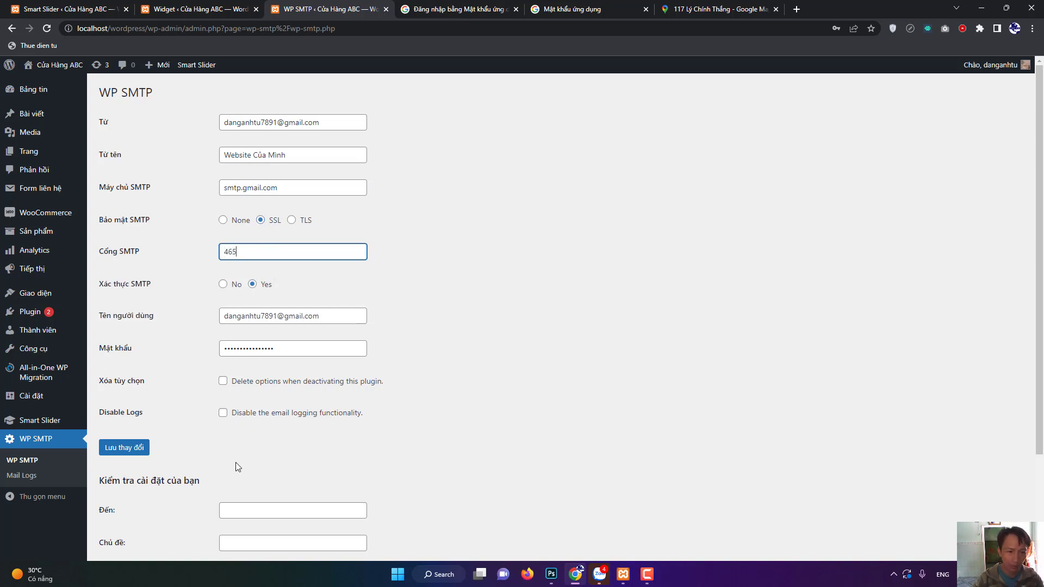
pyautogui.click(126, 451)
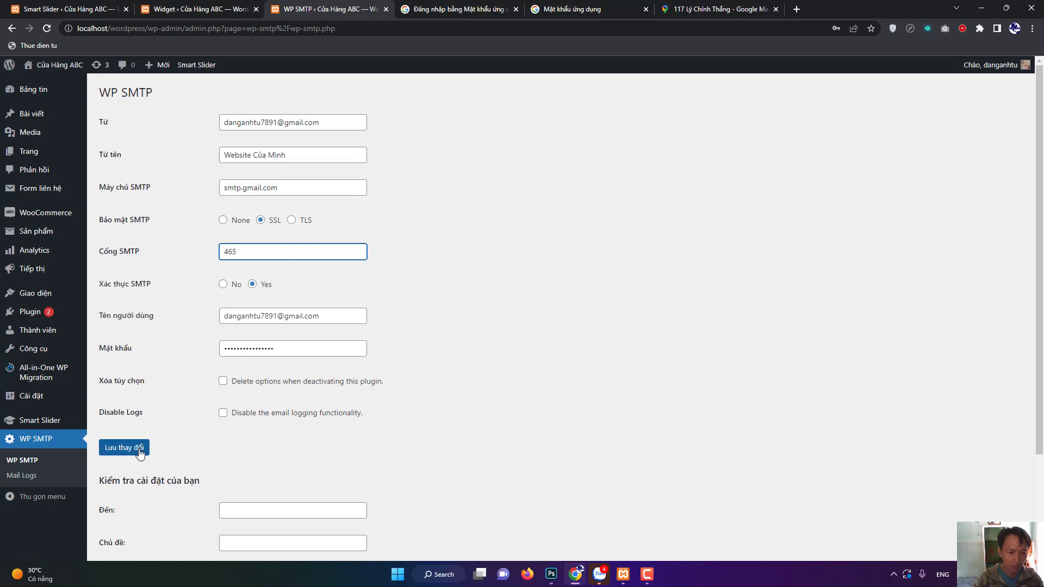
pyautogui.scroll(-2, 261, 455)
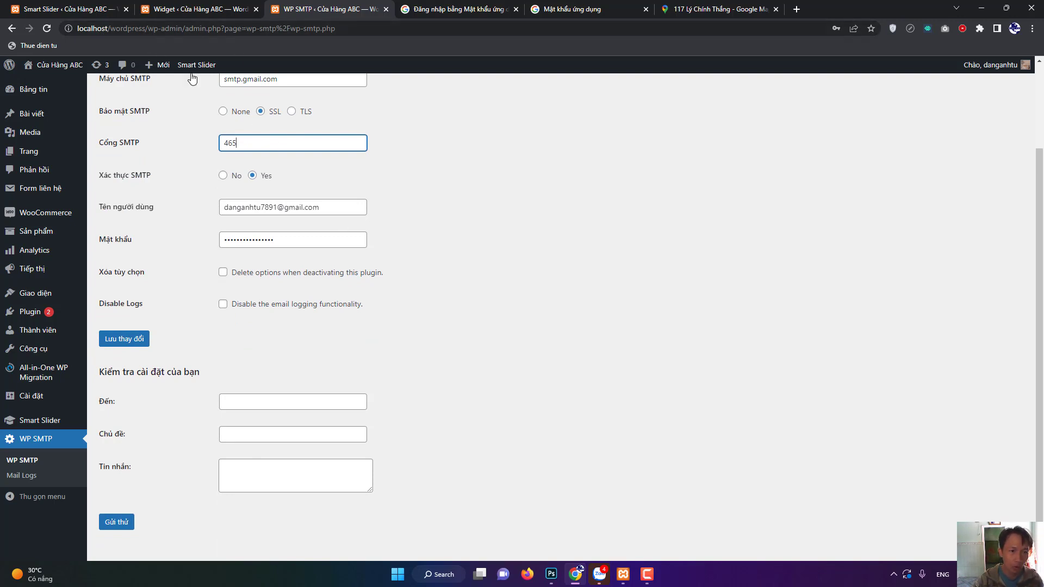
pyautogui.scroll(2, 293, 228)
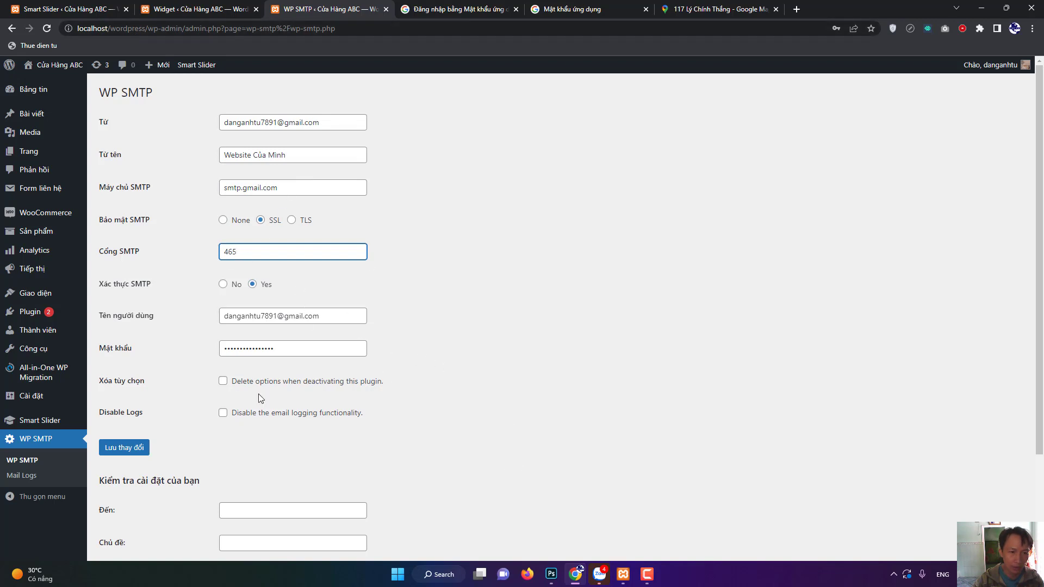
pyautogui.scroll(-2, 241, 361)
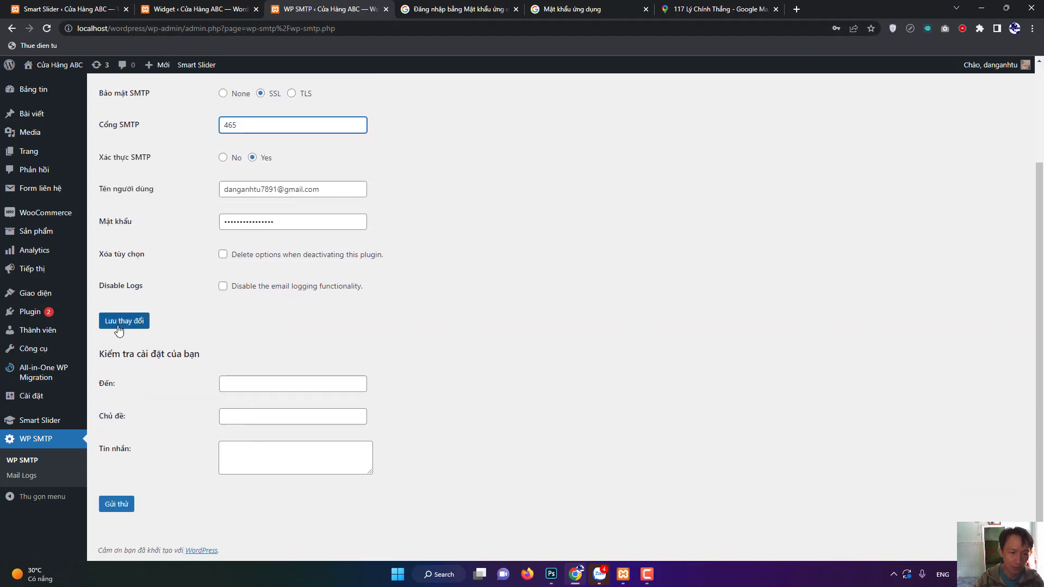
# Load webgiare.store in a new browser tab and select its address.
pyautogui.click(800, 11)
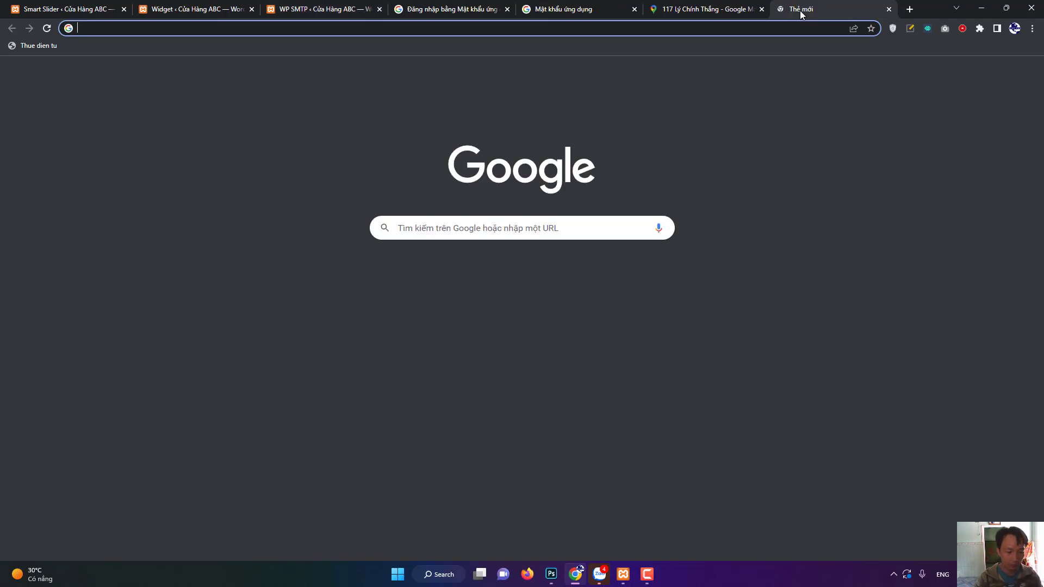
pyautogui.write('w')
pyautogui.press('Return')
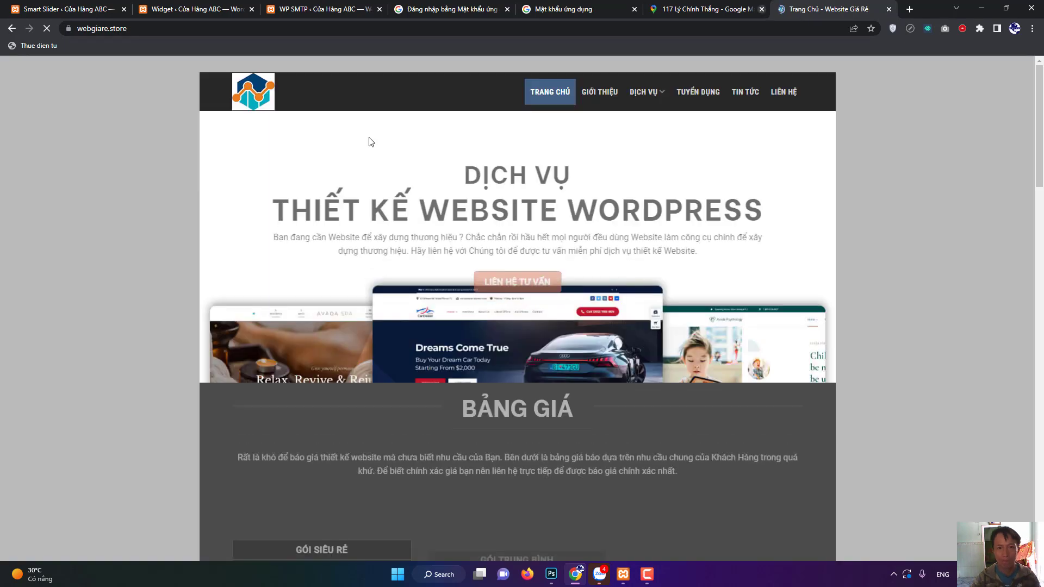
pyautogui.click(130, 24)
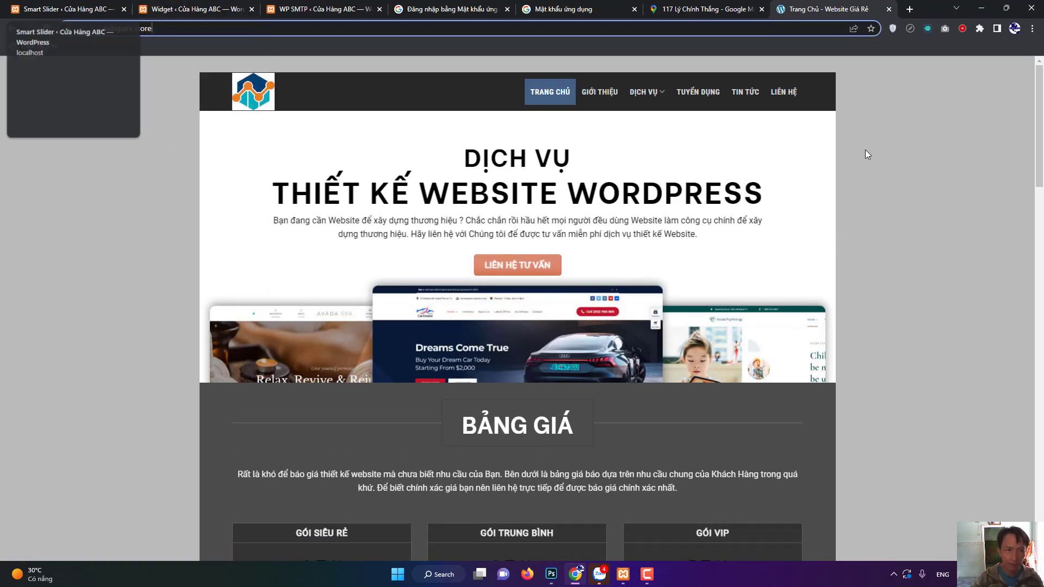
# Save the Gmail SMTP settings with Lưu thay đổi, then view the homepage's footer form.
pyautogui.write('//')
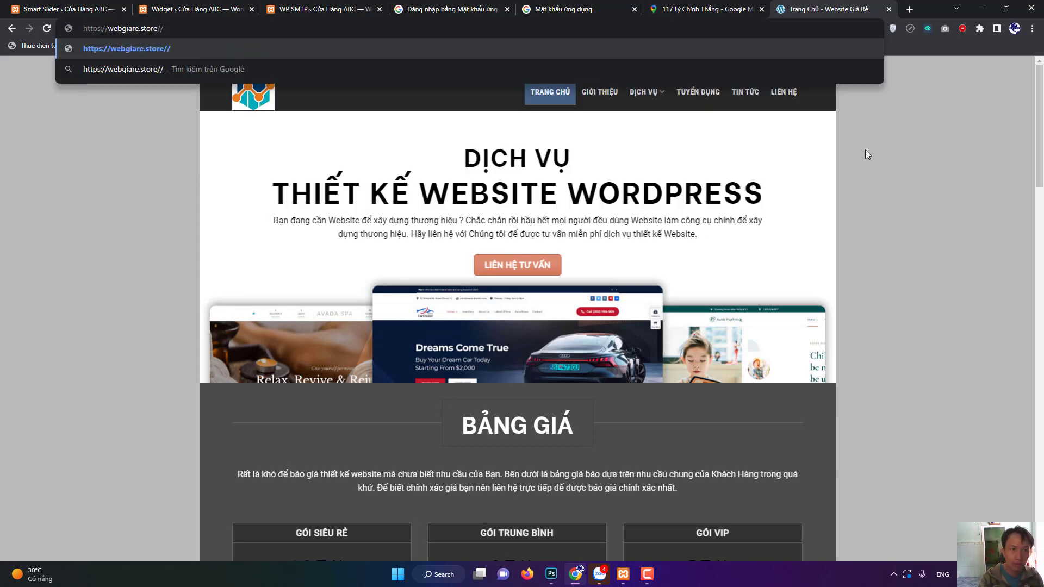
pyautogui.click(191, 8)
pyautogui.click(316, 9)
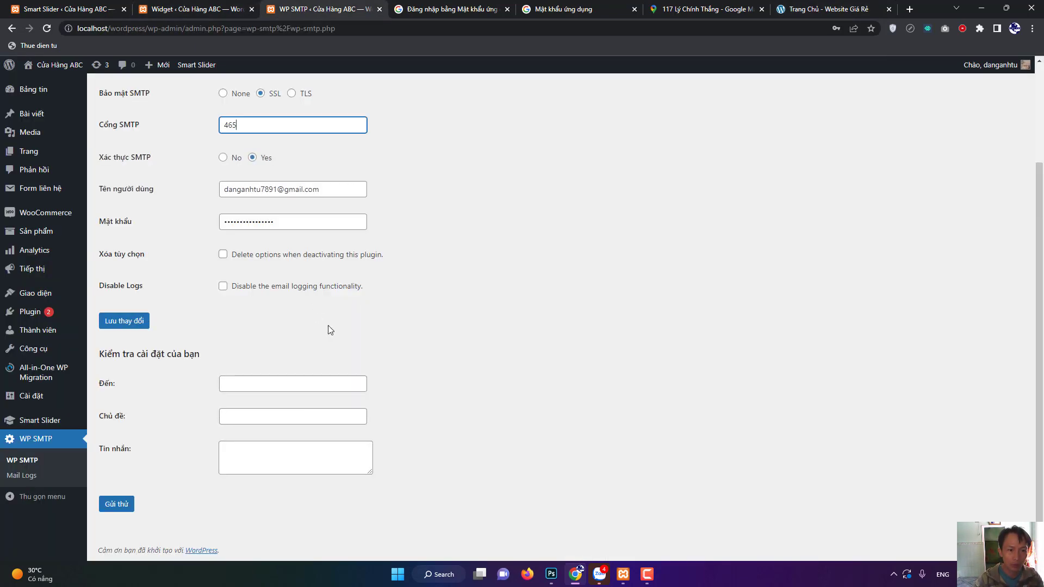
pyautogui.scroll(1, 238, 256)
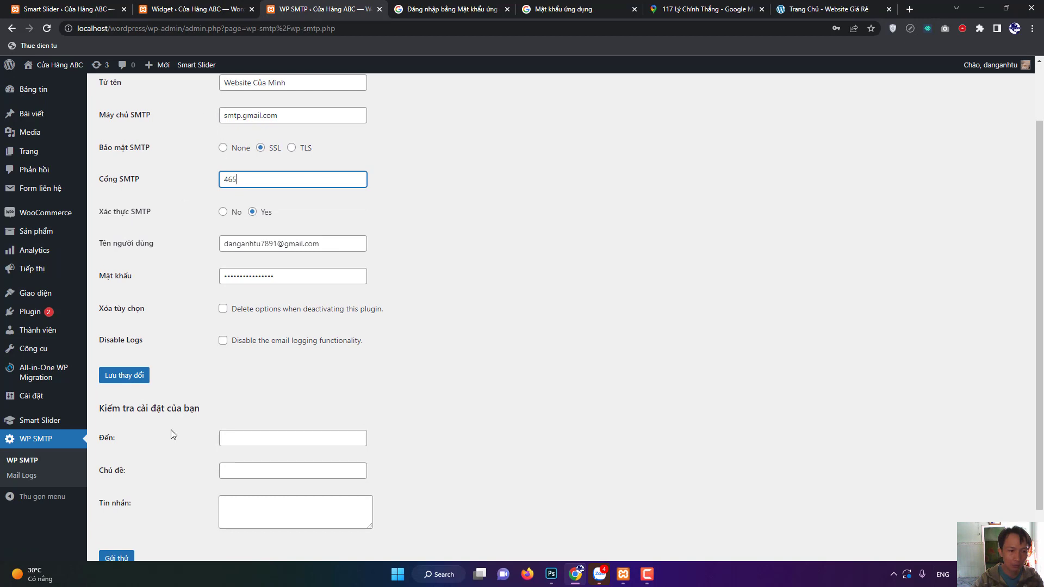
pyautogui.click(137, 375)
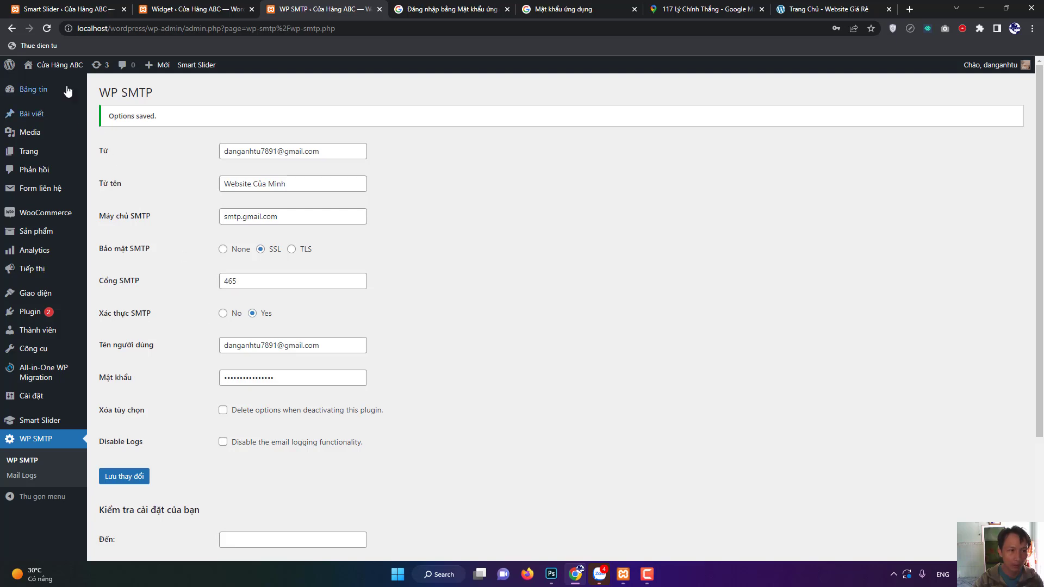
pyautogui.click(59, 65)
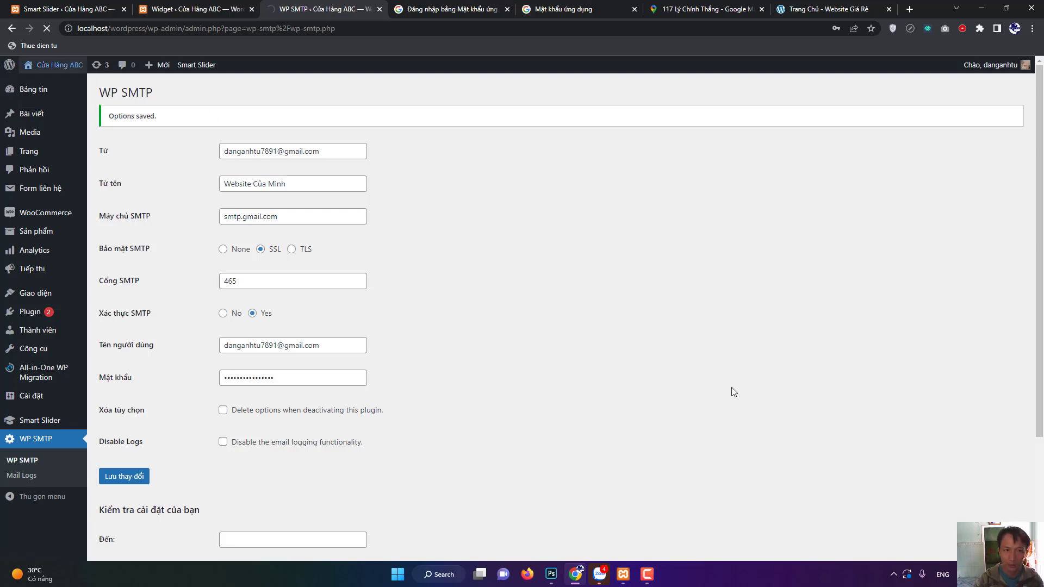
pyautogui.scroll(-12, 703, 391)
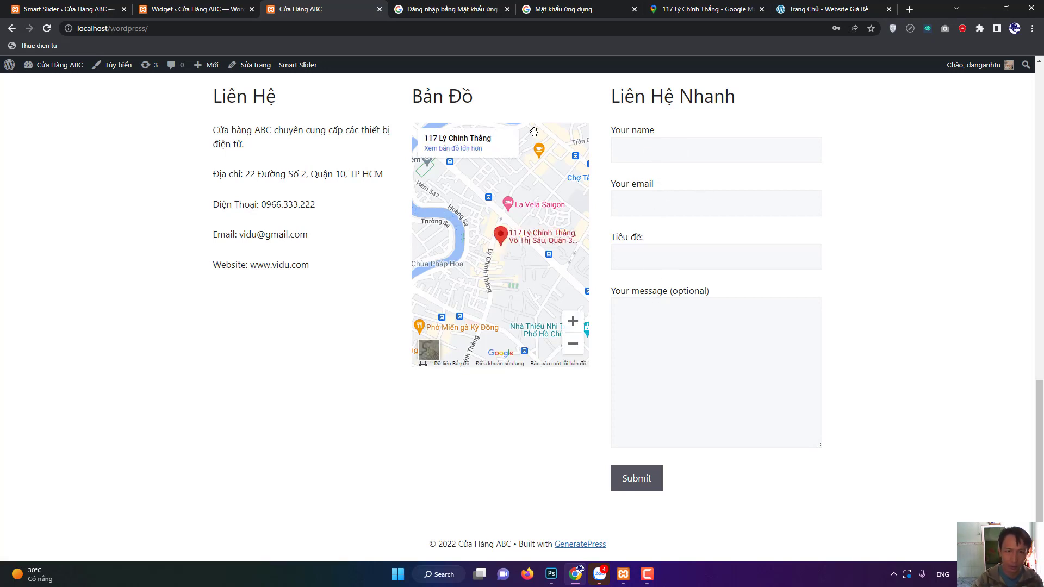
# Check that Liên Hệ Nhanh's Cấu hình Mail recipient is [_site_admin_email], then open Cài đặt > Tổng quan.
pyautogui.click(184, 7)
pyautogui.click(35, 191)
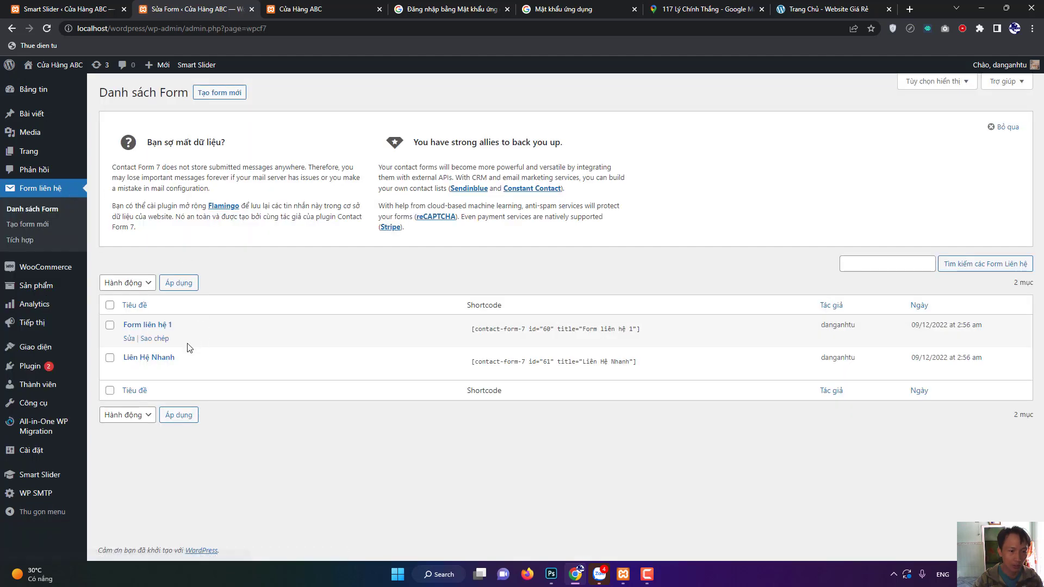
pyautogui.click(130, 371)
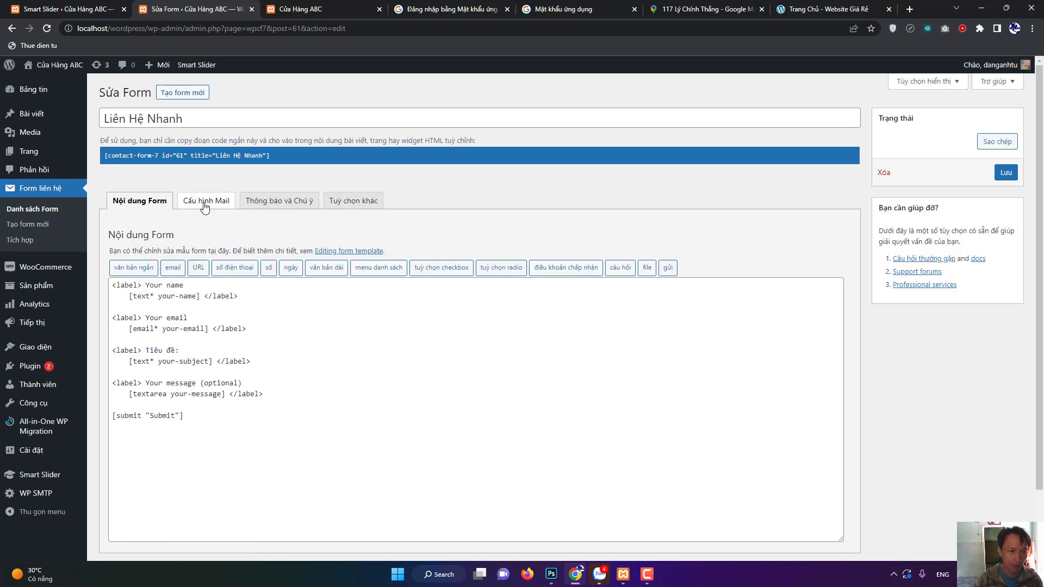
pyautogui.click(205, 204)
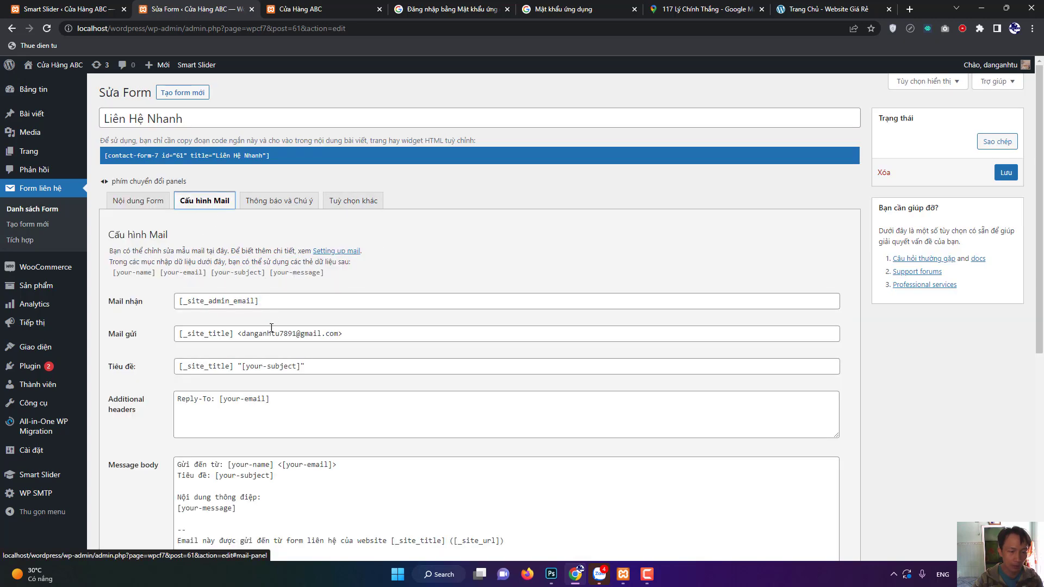
pyautogui.moveTo(264, 302); pyautogui.dragTo(175, 302)
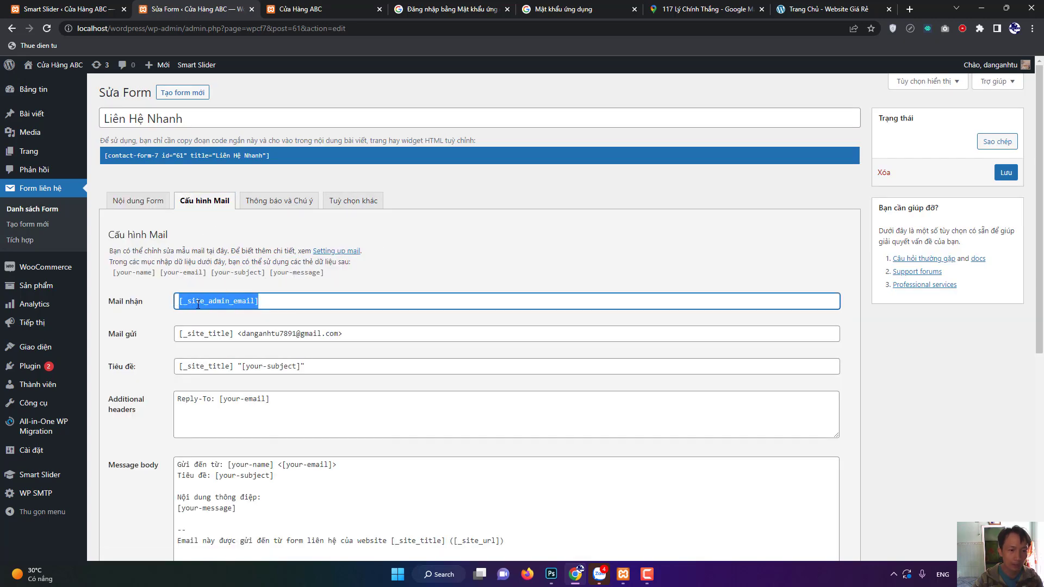
pyautogui.click(216, 304)
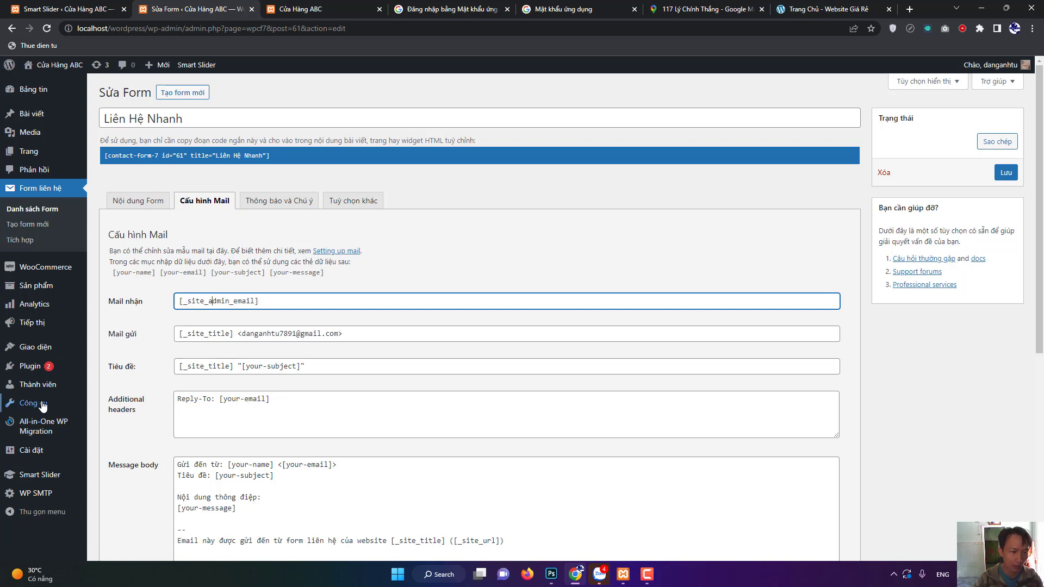
pyautogui.moveTo(32, 451)
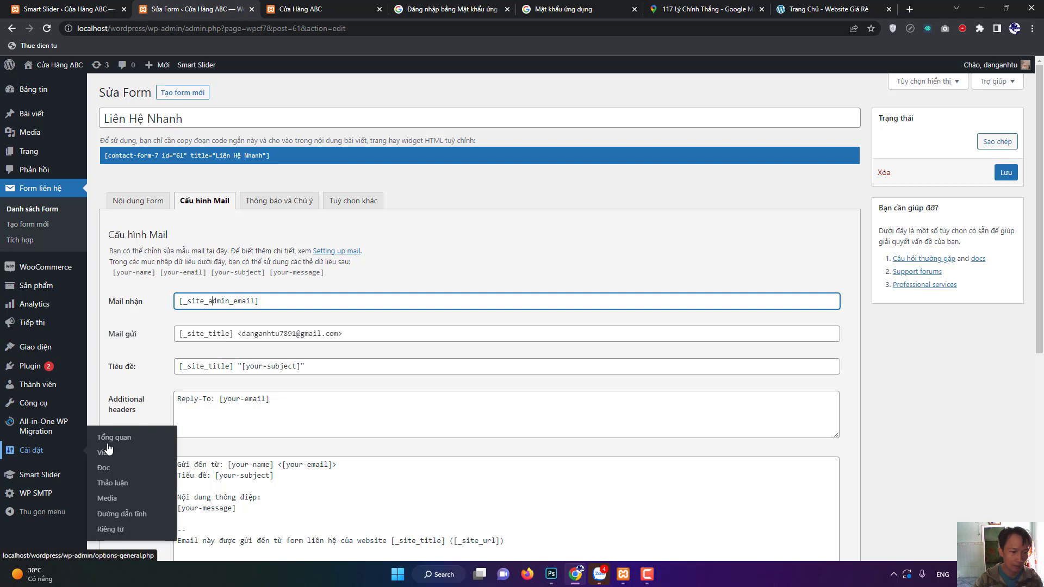
pyautogui.click(112, 443)
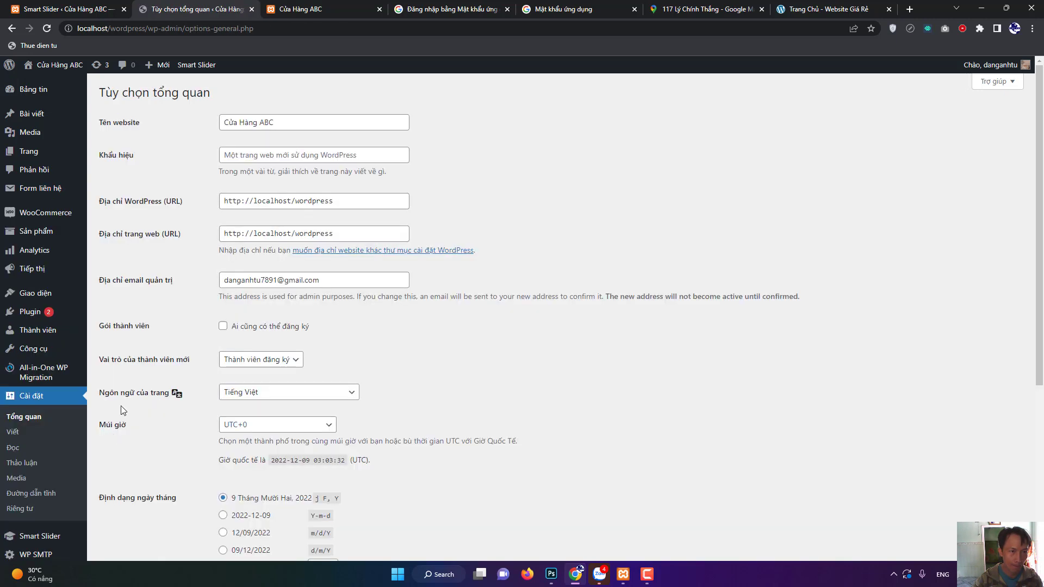
# Select the administration email address on General Settings, then return to the Contact Form 7 list.
pyautogui.click(316, 280)
pyautogui.moveTo(315, 280); pyautogui.dragTo(224, 280)
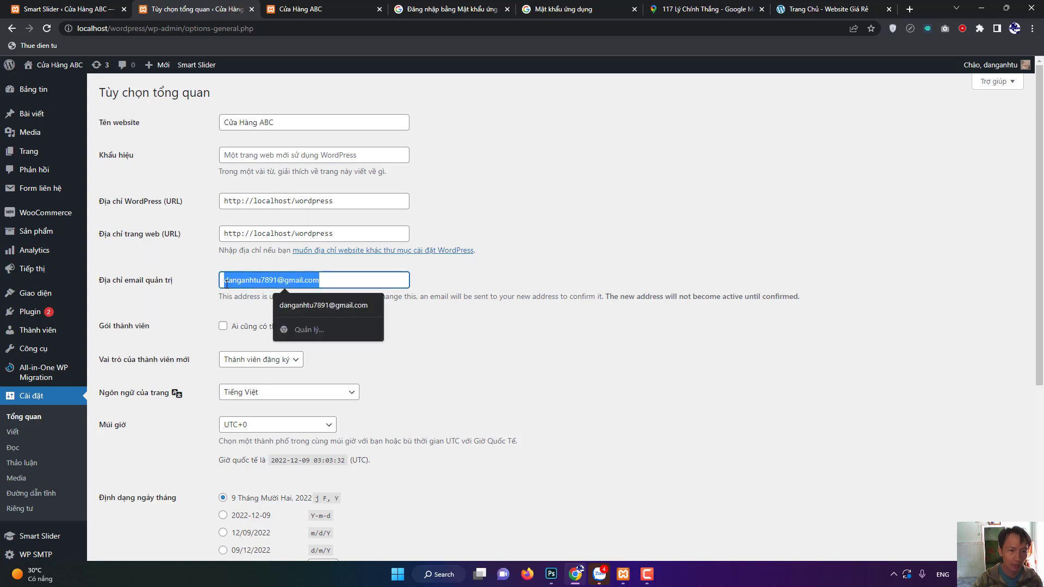
pyautogui.click(260, 282)
pyautogui.moveTo(331, 283); pyautogui.dragTo(221, 282)
pyautogui.hotkey('ctrl', 'Tab')
pyautogui.click(180, 9)
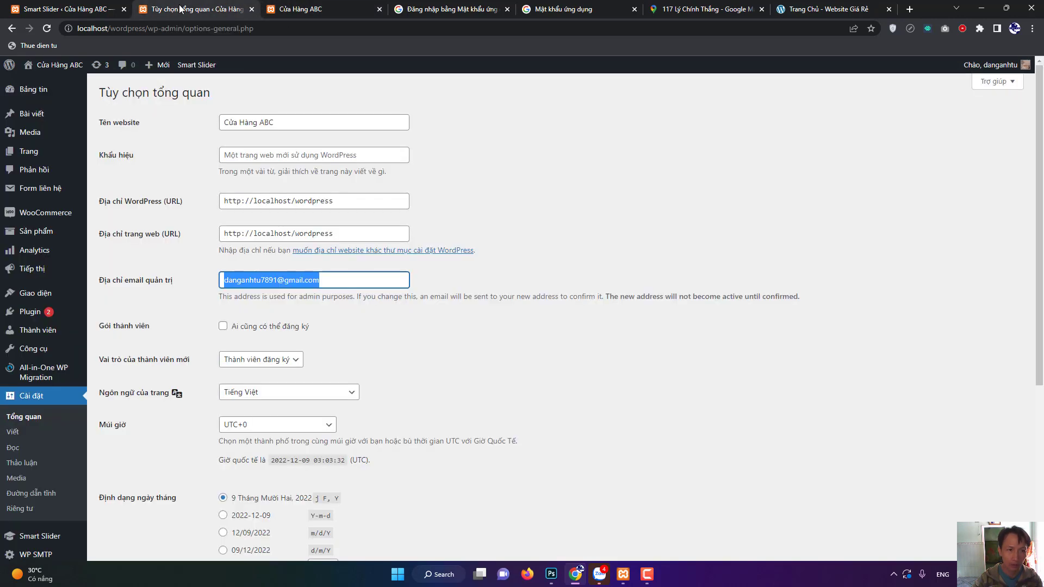
pyautogui.click(319, 281)
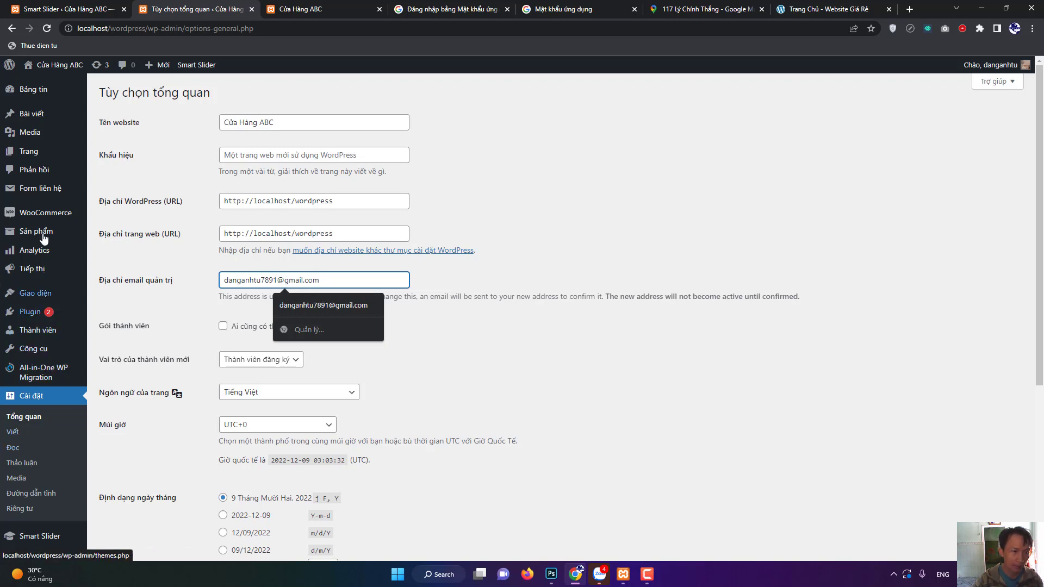
pyautogui.click(41, 193)
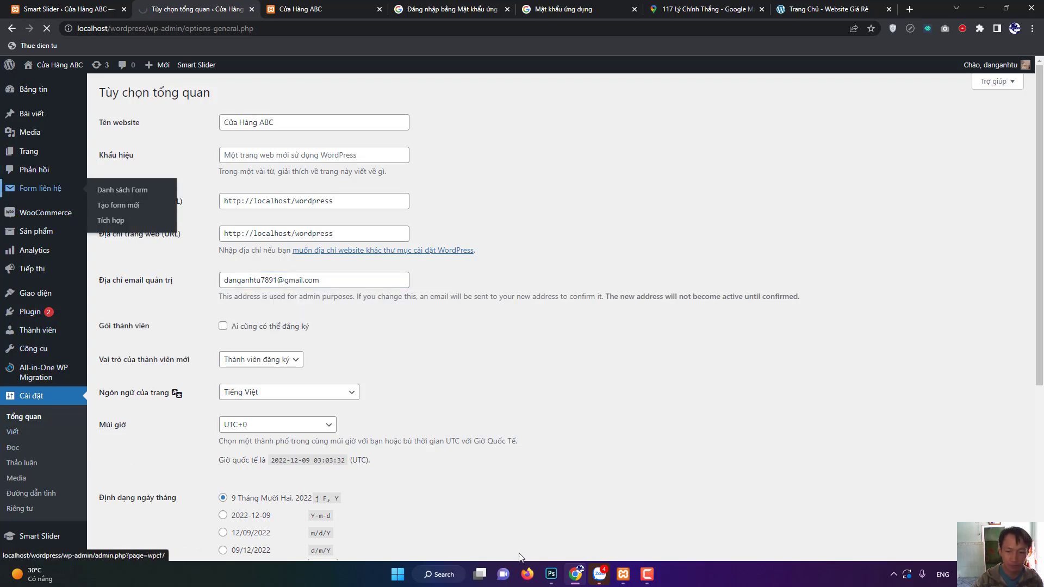
pyautogui.click(649, 577)
# Replace Liên Hệ Nhanh's Mail nhận [_site_admin_email] with the sender Gmail address and save.
pyautogui.click(655, 581)
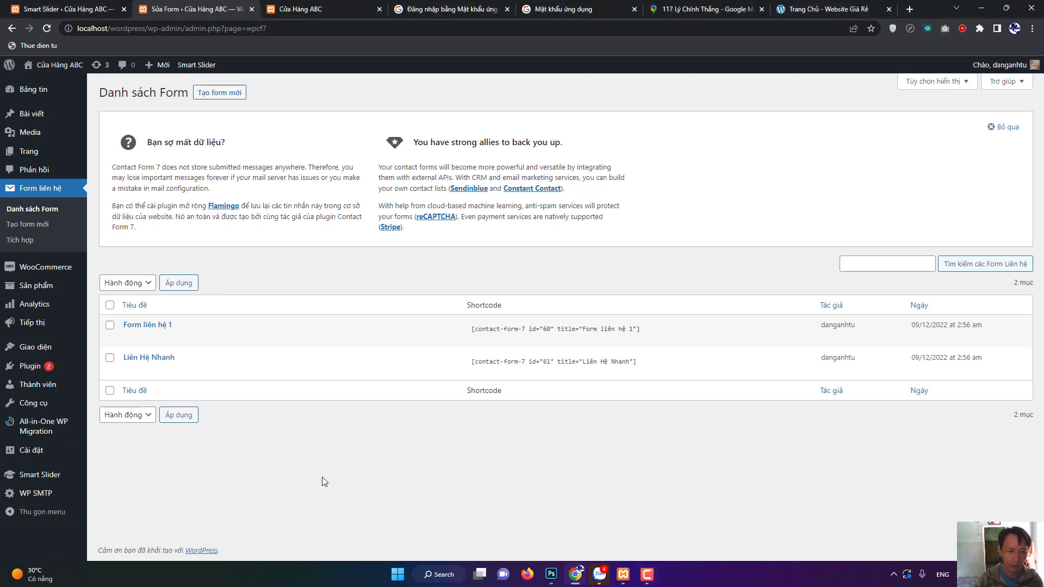
pyautogui.moveTo(134, 379)
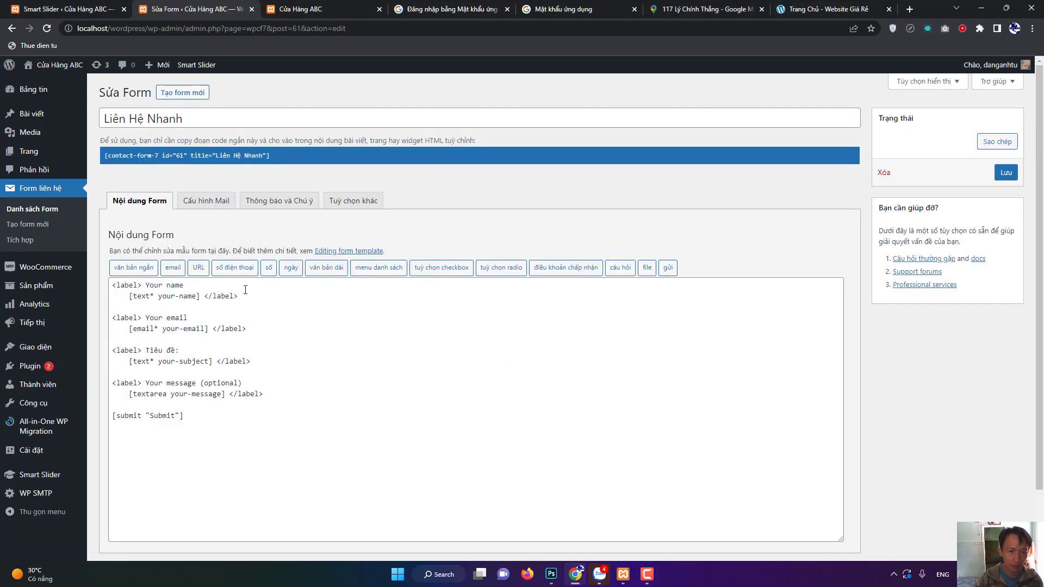
pyautogui.click(204, 201)
pyautogui.moveTo(267, 302); pyautogui.dragTo(89, 303)
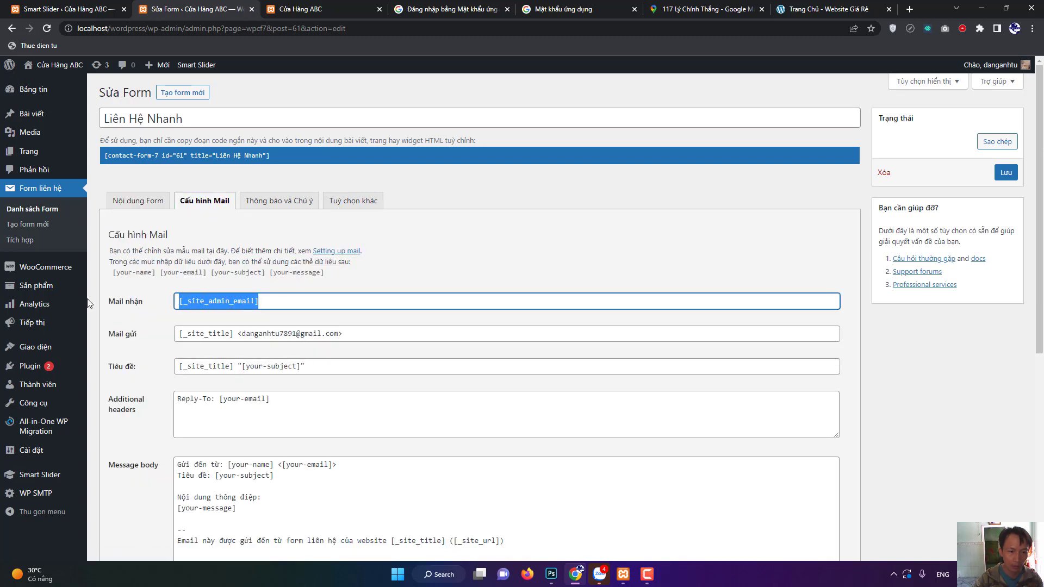
pyautogui.press('BackSpace')
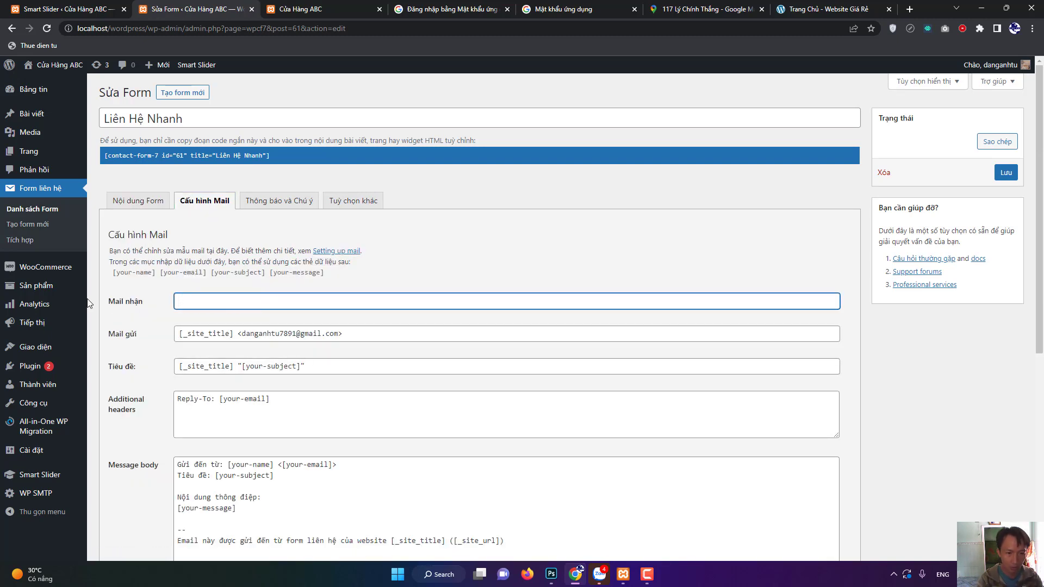
pyautogui.moveTo(243, 333); pyautogui.dragTo(339, 337)
pyautogui.hotkey('ctrl', 'c')
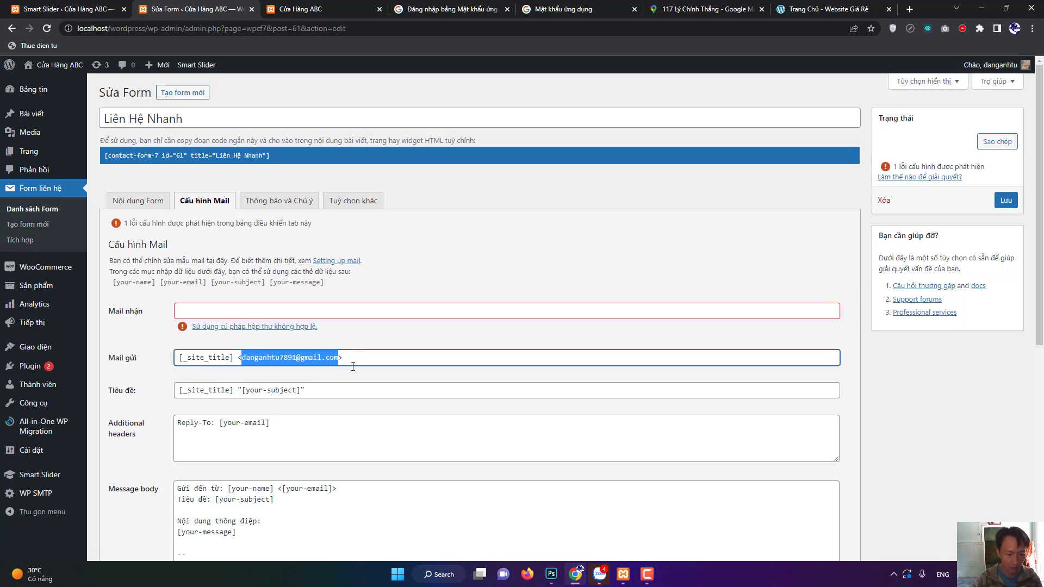
pyautogui.click(244, 311)
pyautogui.hotkey('ctrl', 'v')
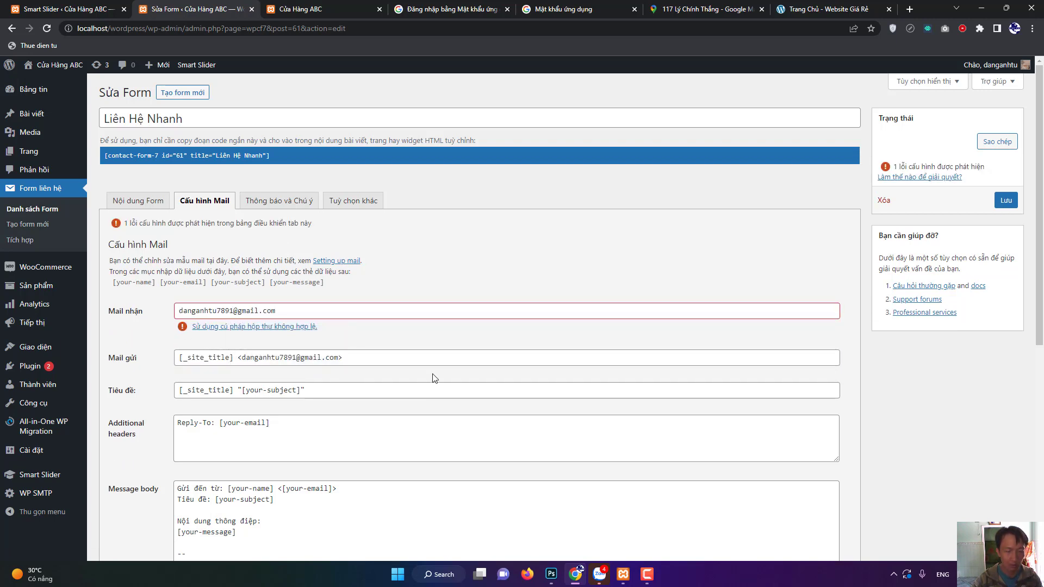
pyautogui.click(434, 378)
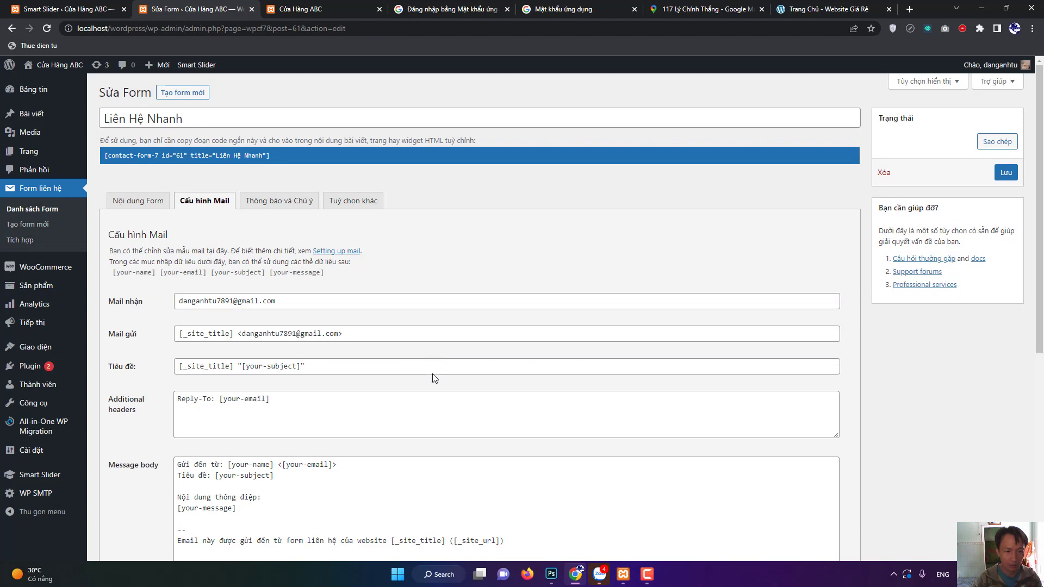
pyautogui.click(1006, 173)
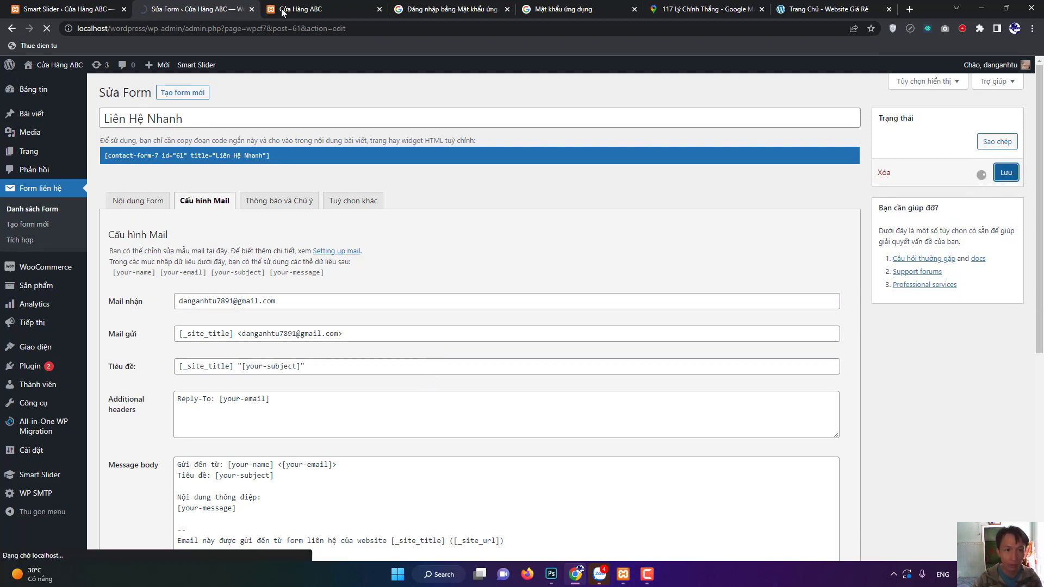
pyautogui.hotkey('ctrl', 'Tab')
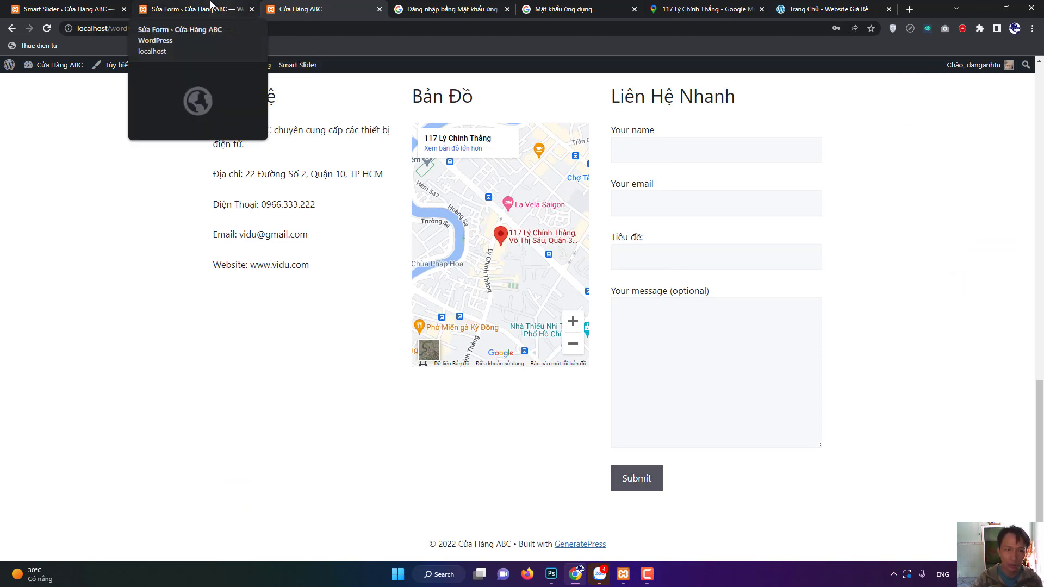
# Open the webgiare.store Liên Hệ contact page.
pyautogui.click(825, 11)
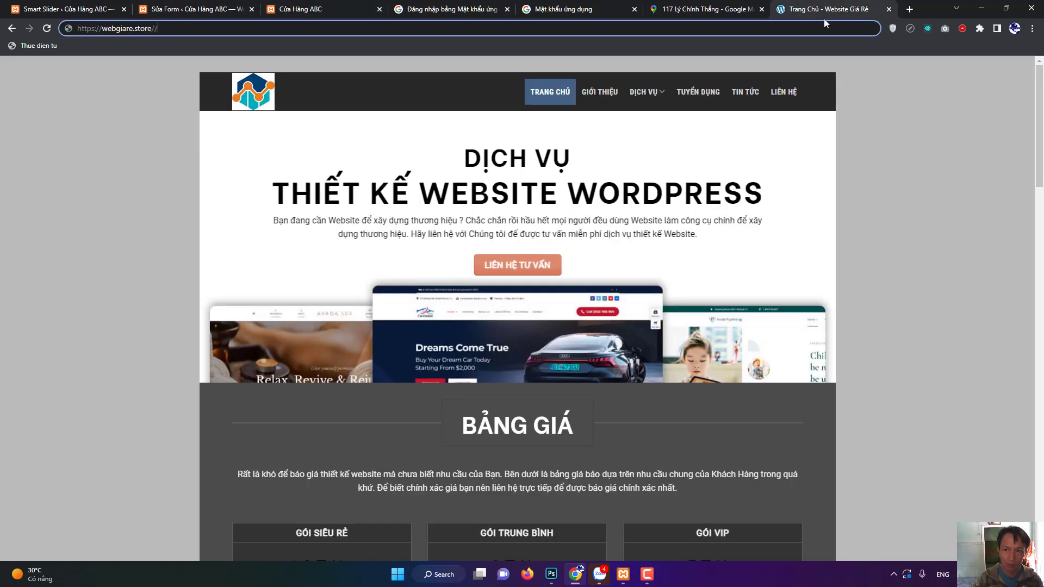
pyautogui.click(130, 207)
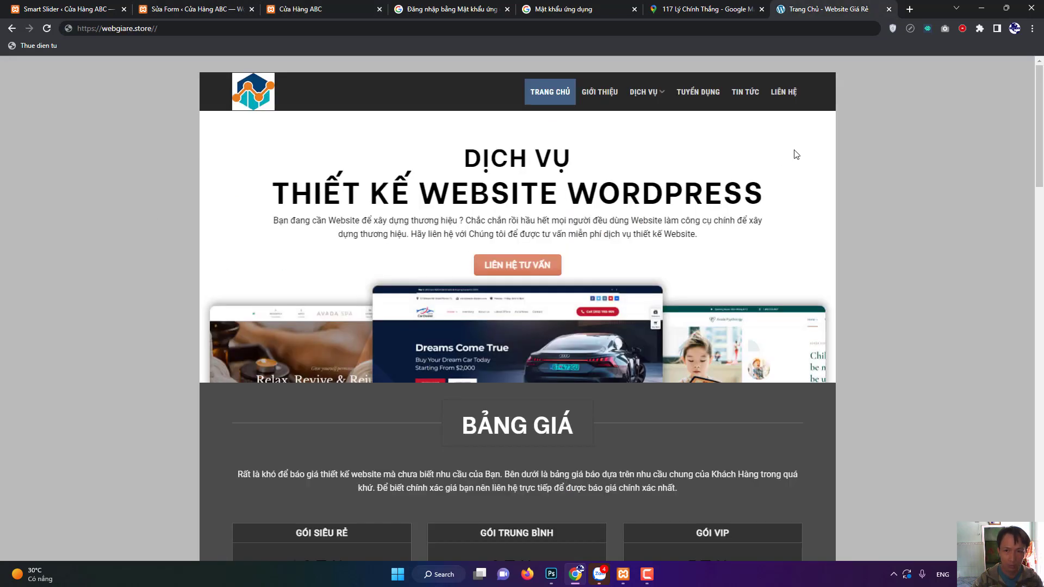
pyautogui.click(782, 95)
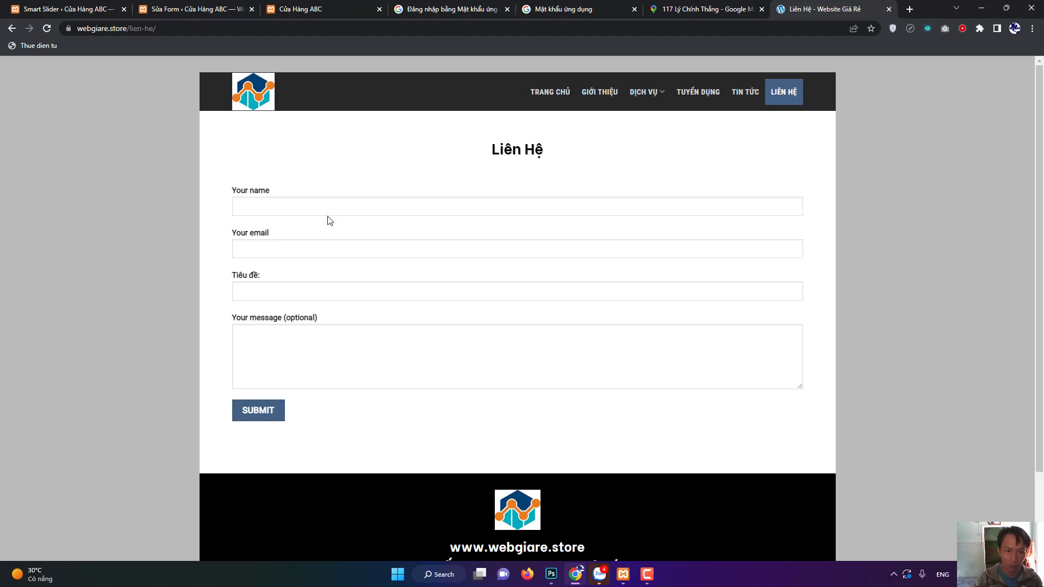
# Submit the form with a test name and email, subject 'Tie' and message 'Noi dung'.
pyautogui.click(327, 199)
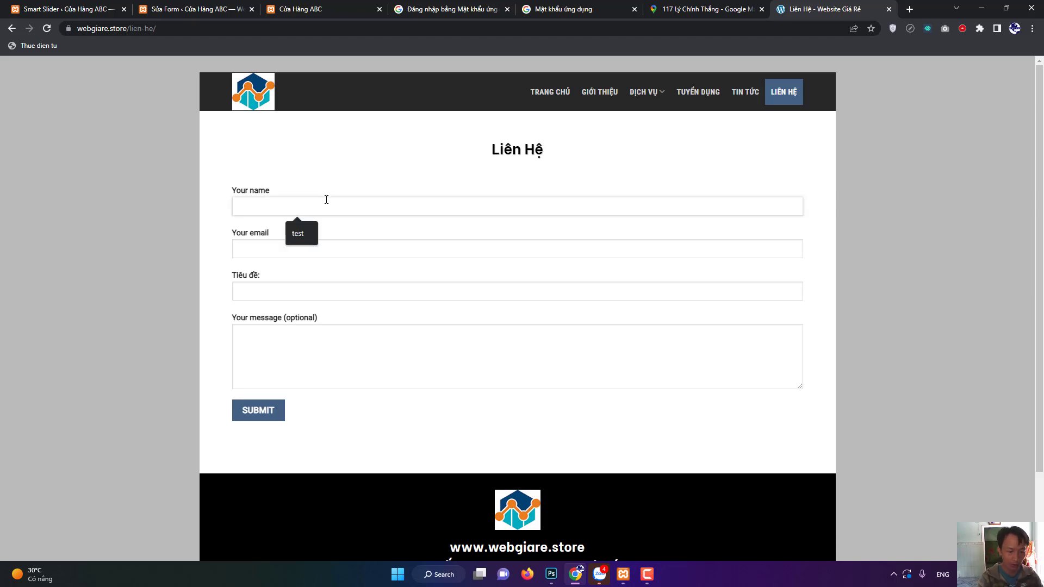
pyautogui.write('Đ')
pyautogui.press('BackSpace')
pyautogui.write('Tú')
pyautogui.click(338, 249)
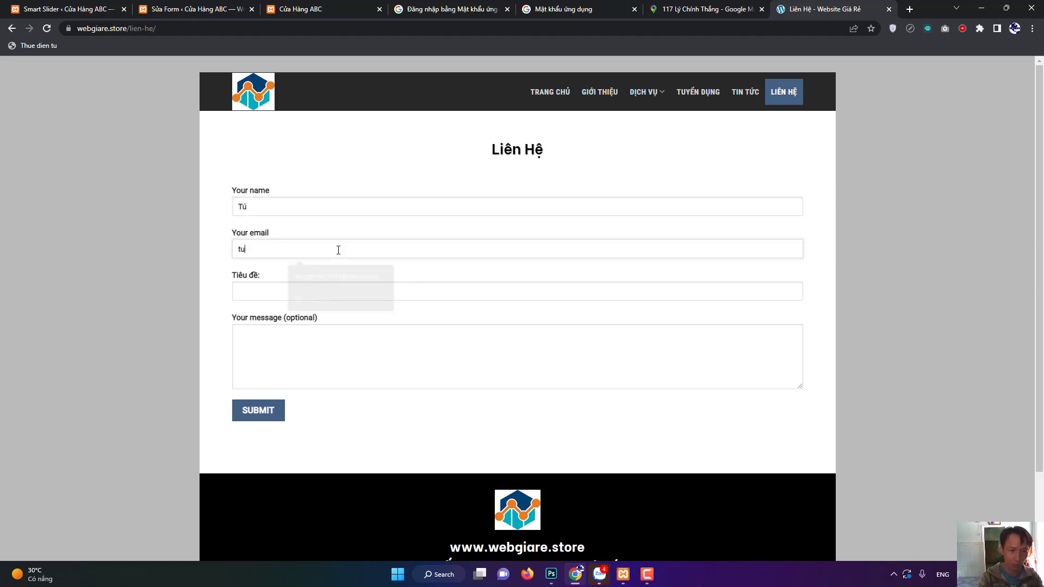
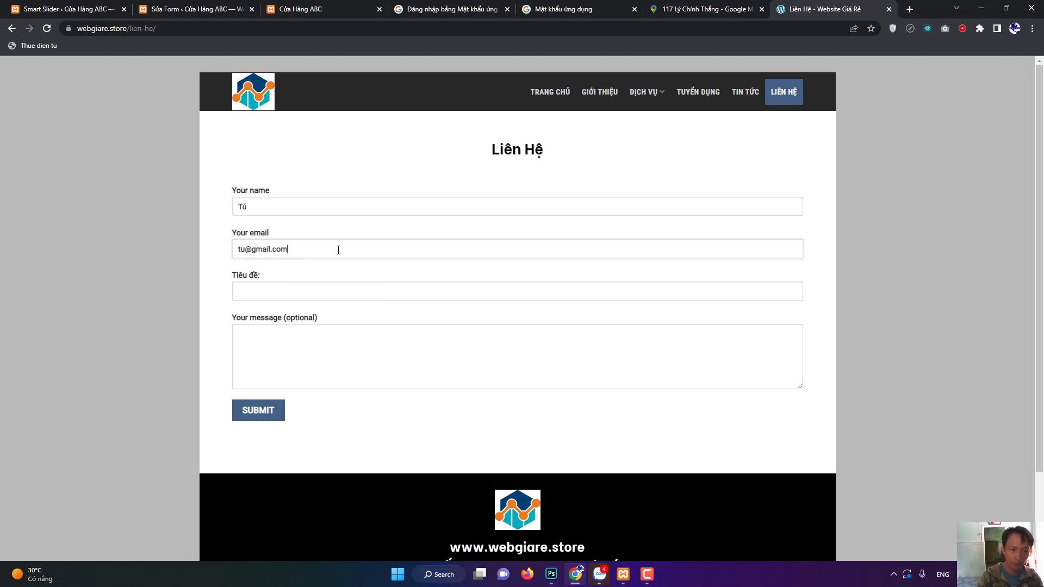
pyautogui.click(333, 292)
pyautogui.write('Tie')
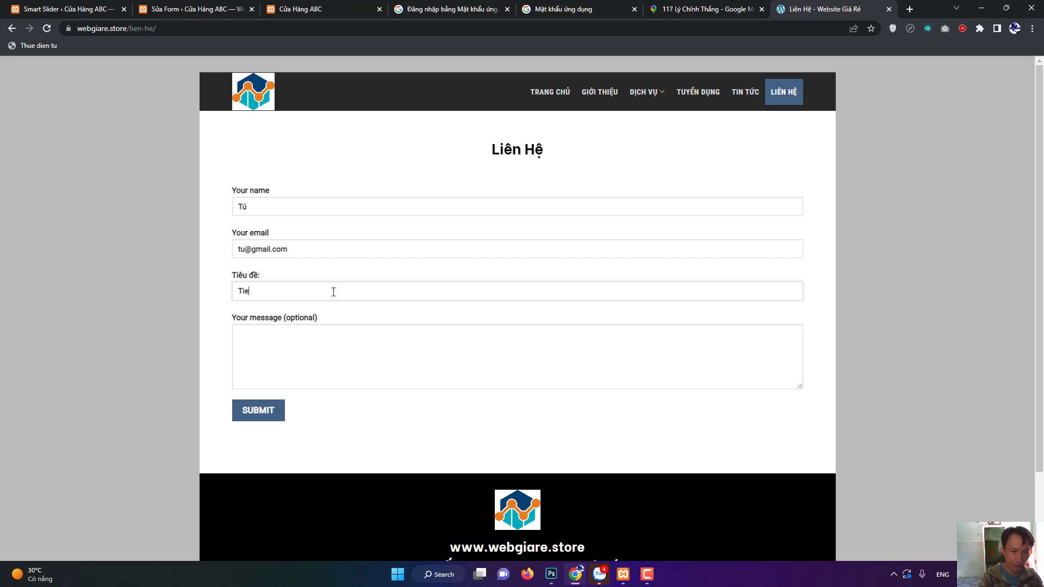
pyautogui.click(342, 351)
pyautogui.write('No')
pyautogui.write('i dun')
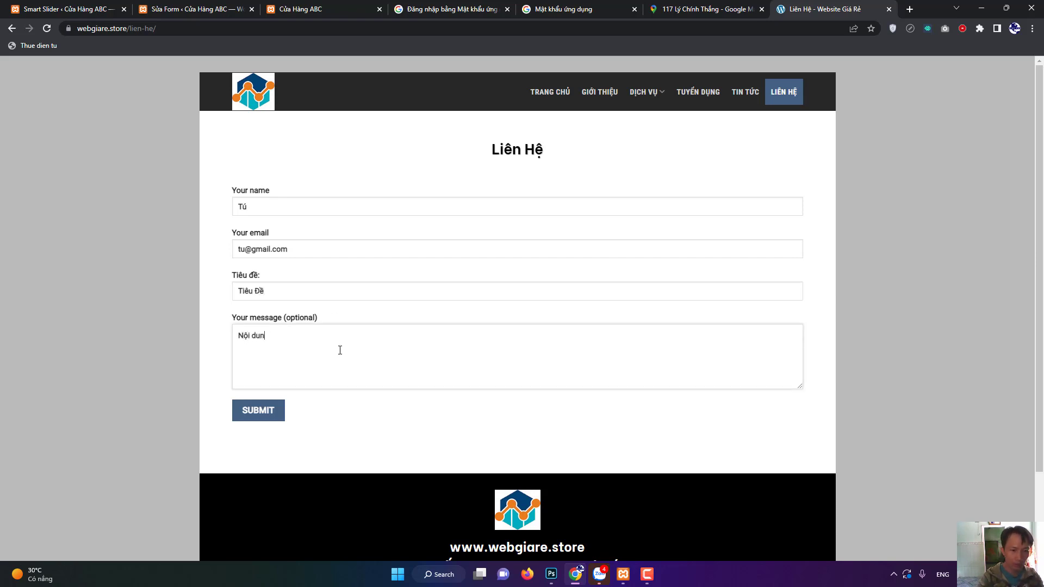
pyautogui.write('g')
pyautogui.click(263, 414)
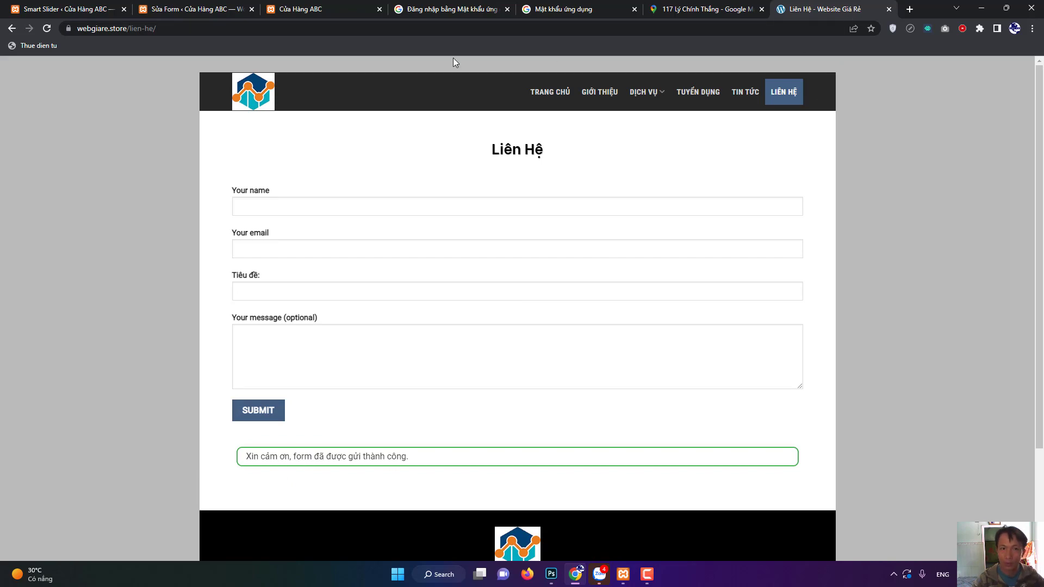
pyautogui.click(691, 7)
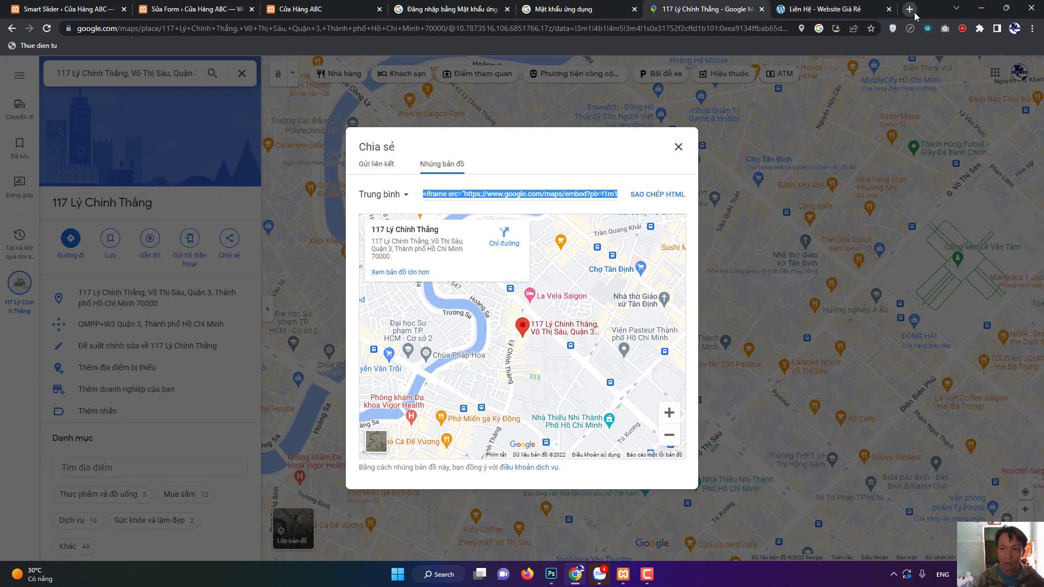
# Open the Gmail inbox's top message, Website Giá Rẻ 'Tiêu Đề', and check its Nội dung body text.
pyautogui.click(910, 9)
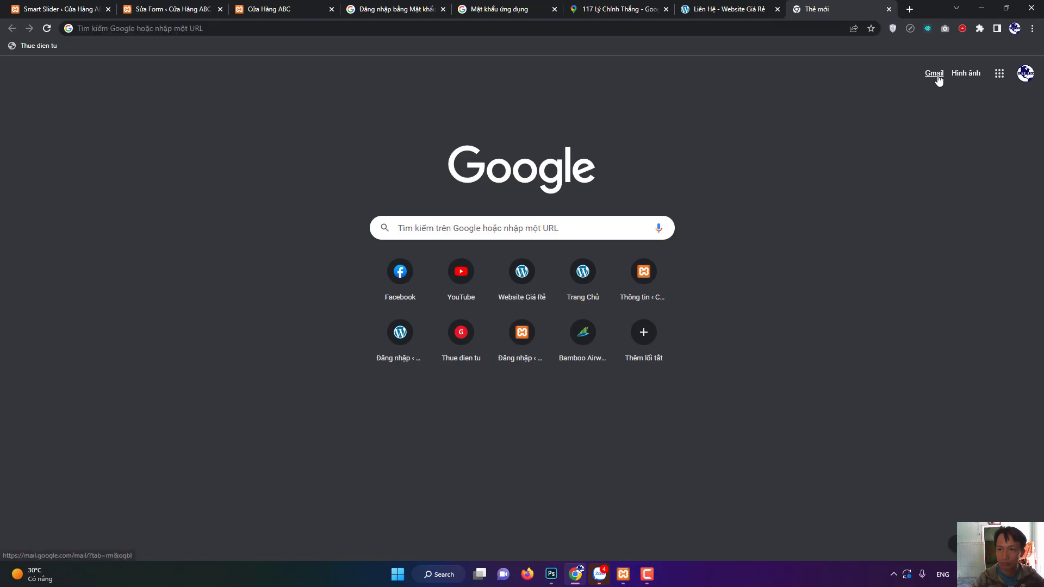
pyautogui.click(935, 73)
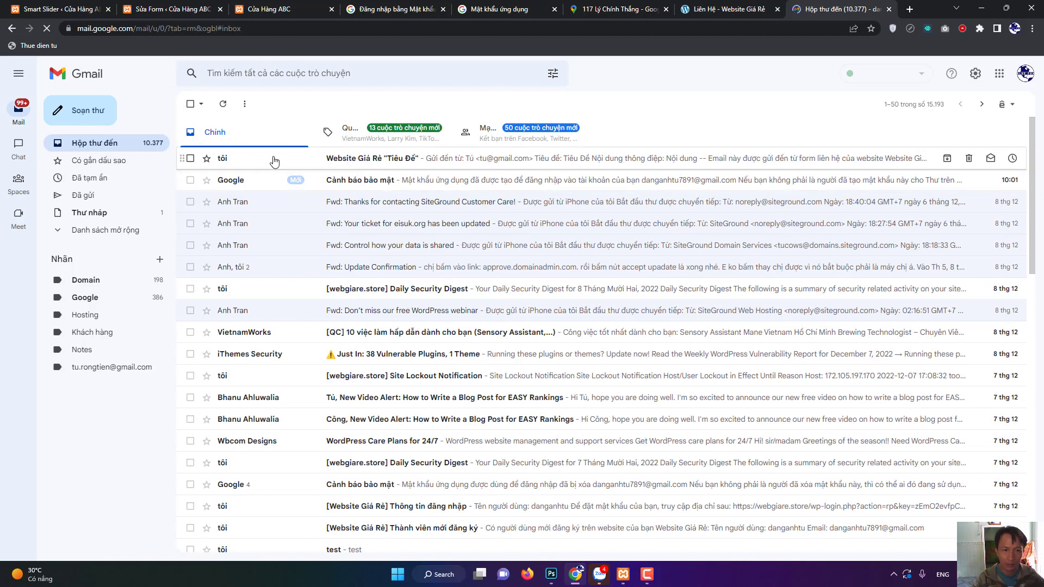
pyautogui.click(398, 163)
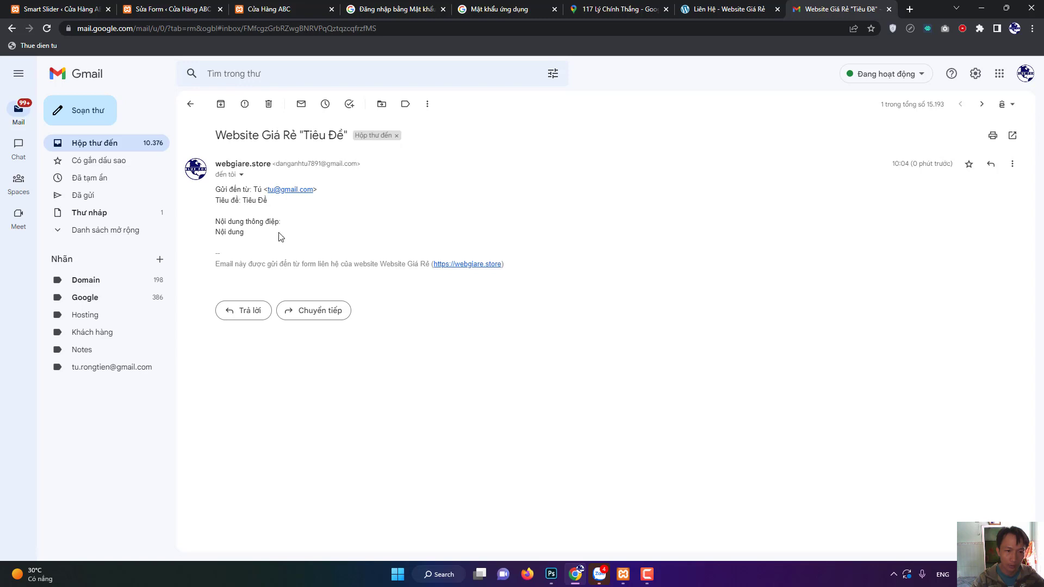
pyautogui.moveTo(257, 235); pyautogui.dragTo(220, 233)
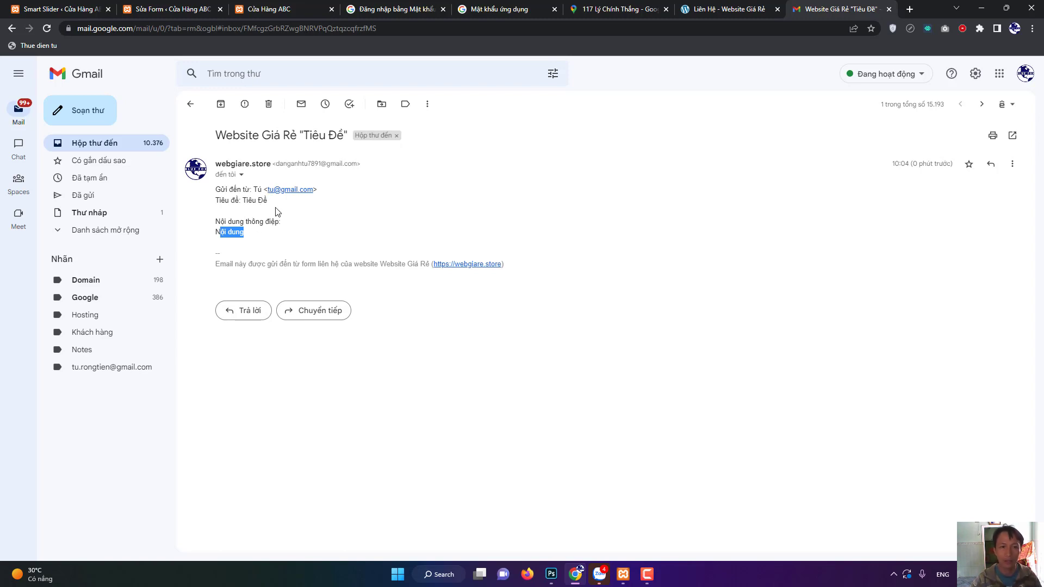
pyautogui.click(647, 575)
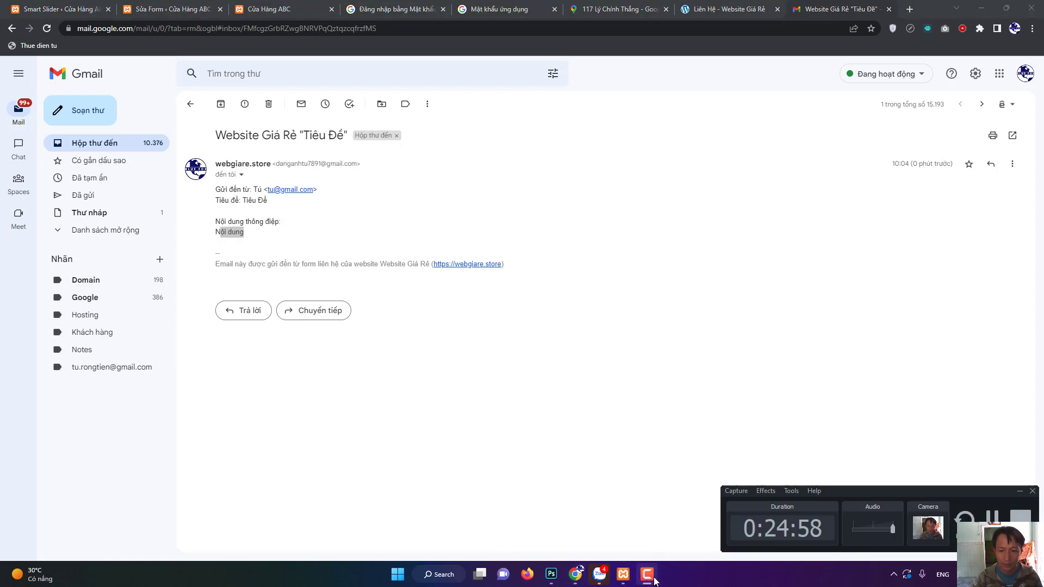